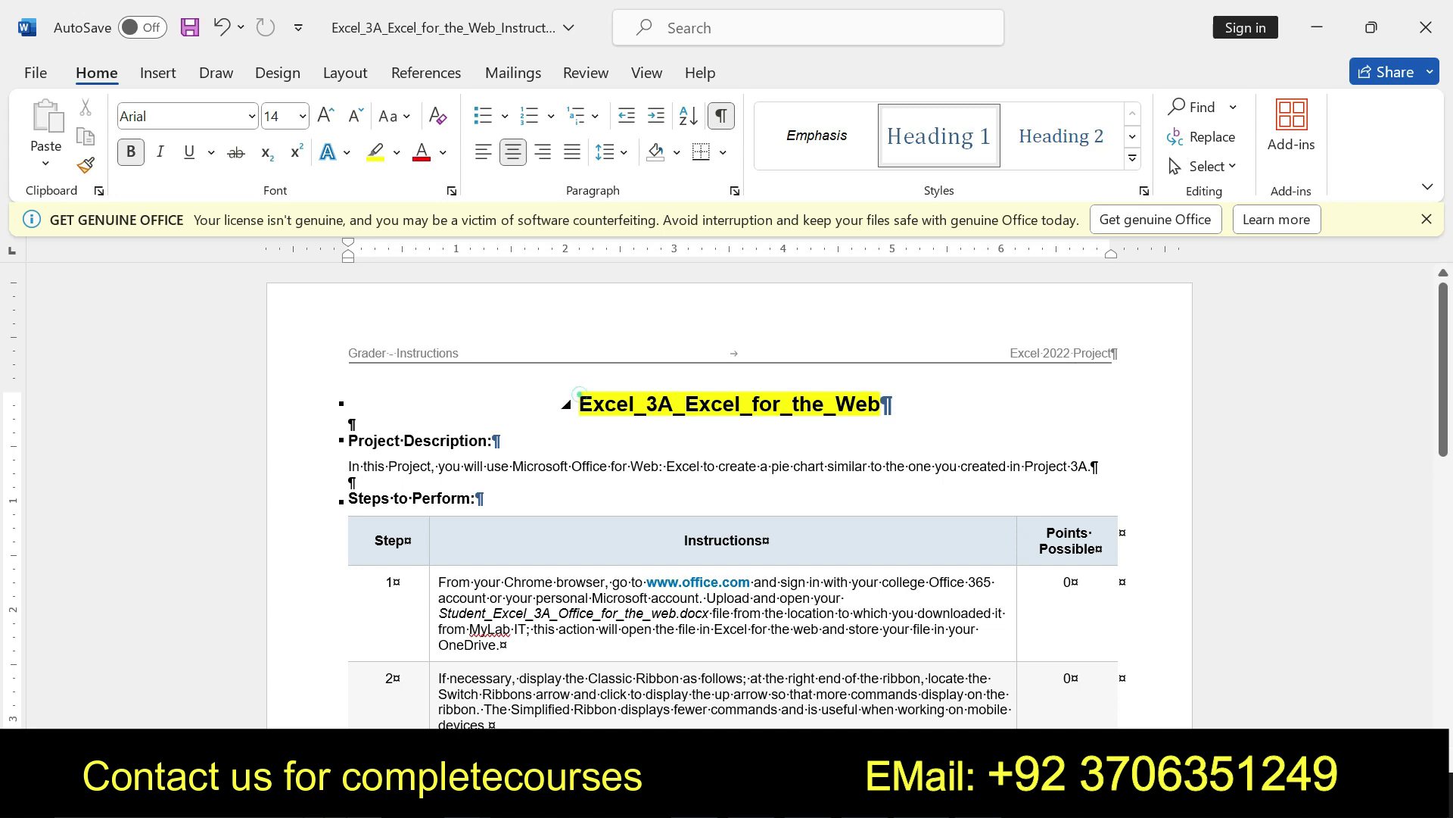
# Highlight the Project Description heading and paragraph in yellow in Word, then switch to Excel.
pyautogui.moveTo(579, 403); pyautogui.dragTo(893, 404)
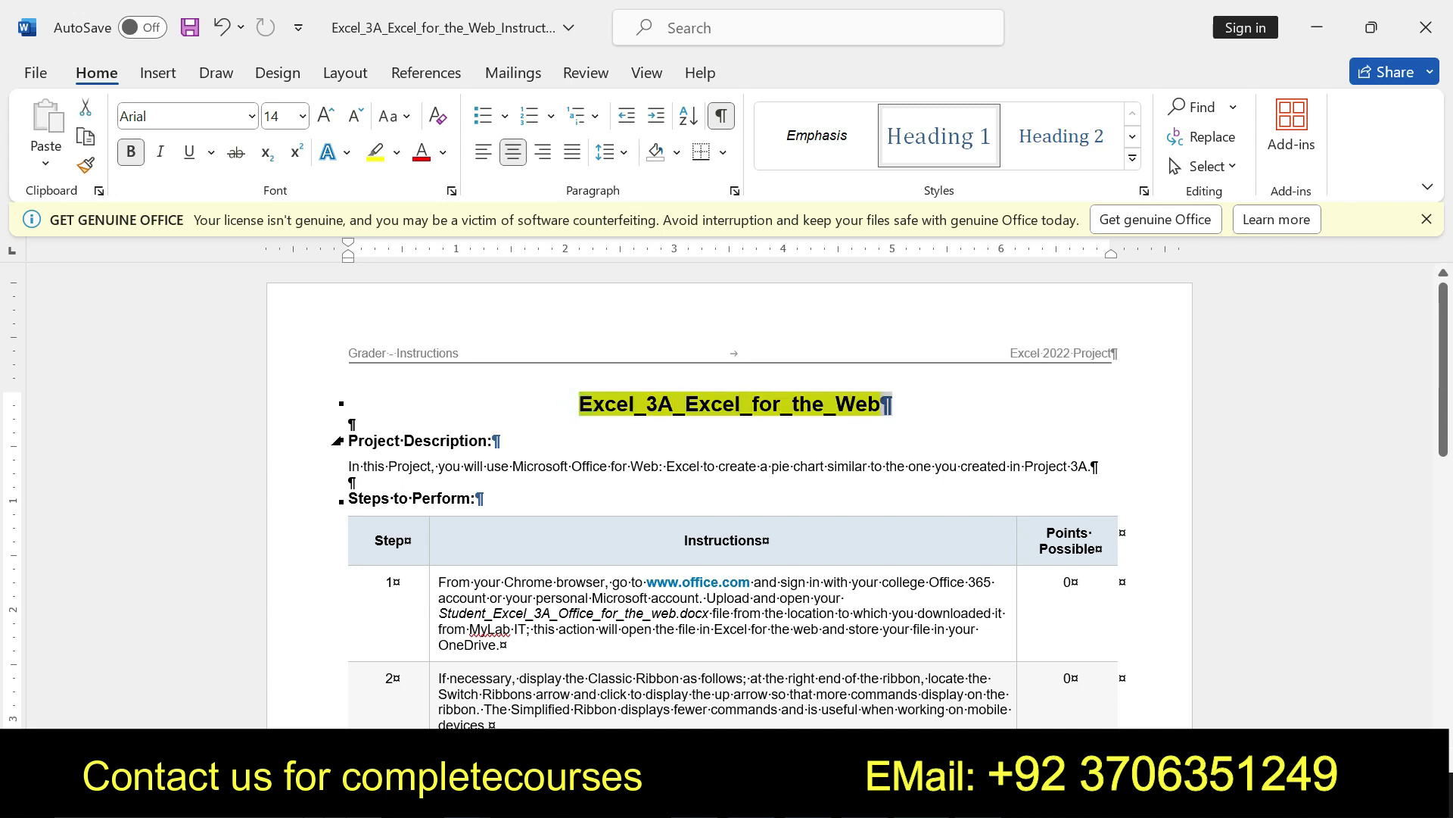
pyautogui.moveTo(350, 439); pyautogui.dragTo(1036, 470)
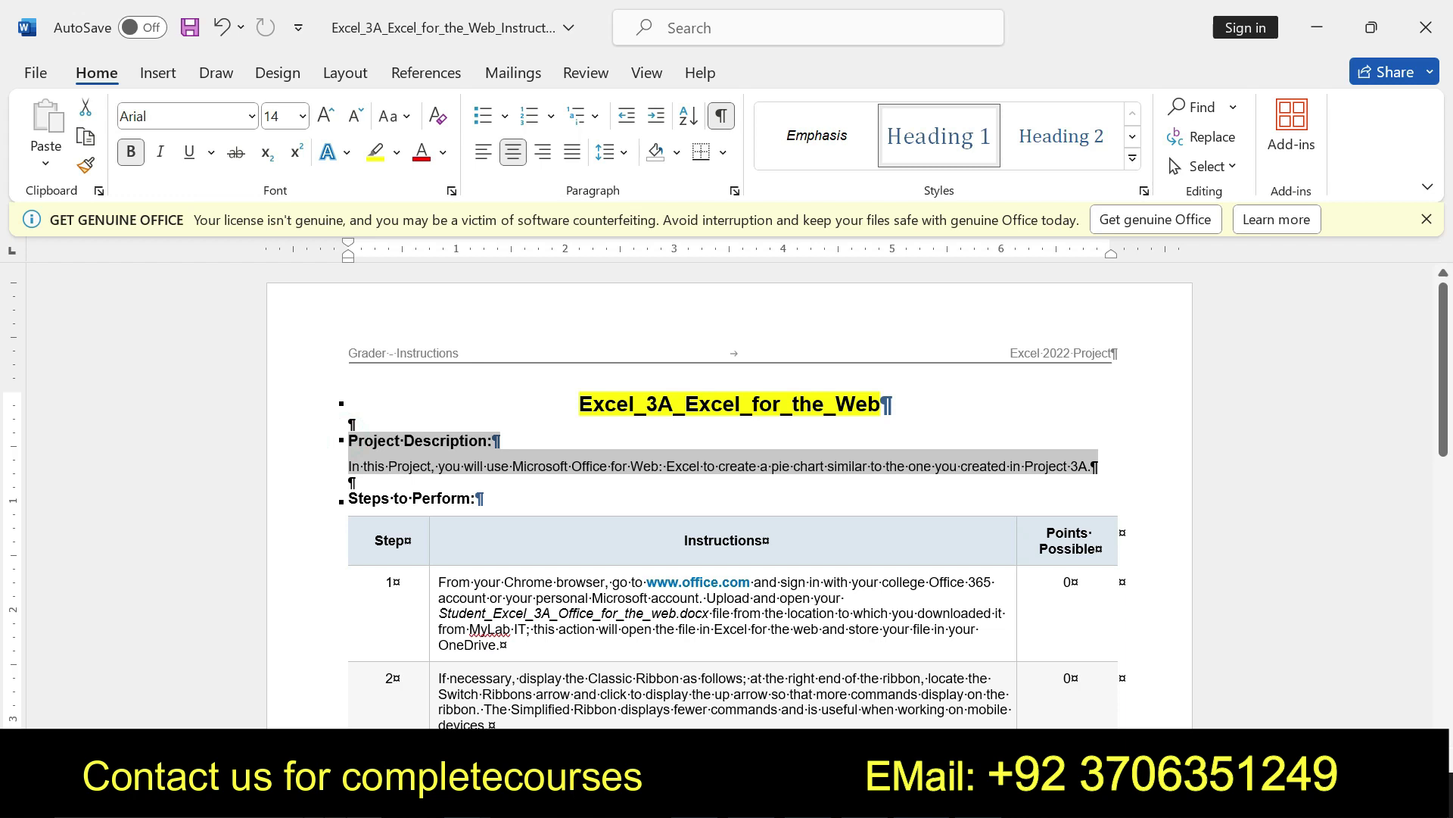
pyautogui.click(951, 435)
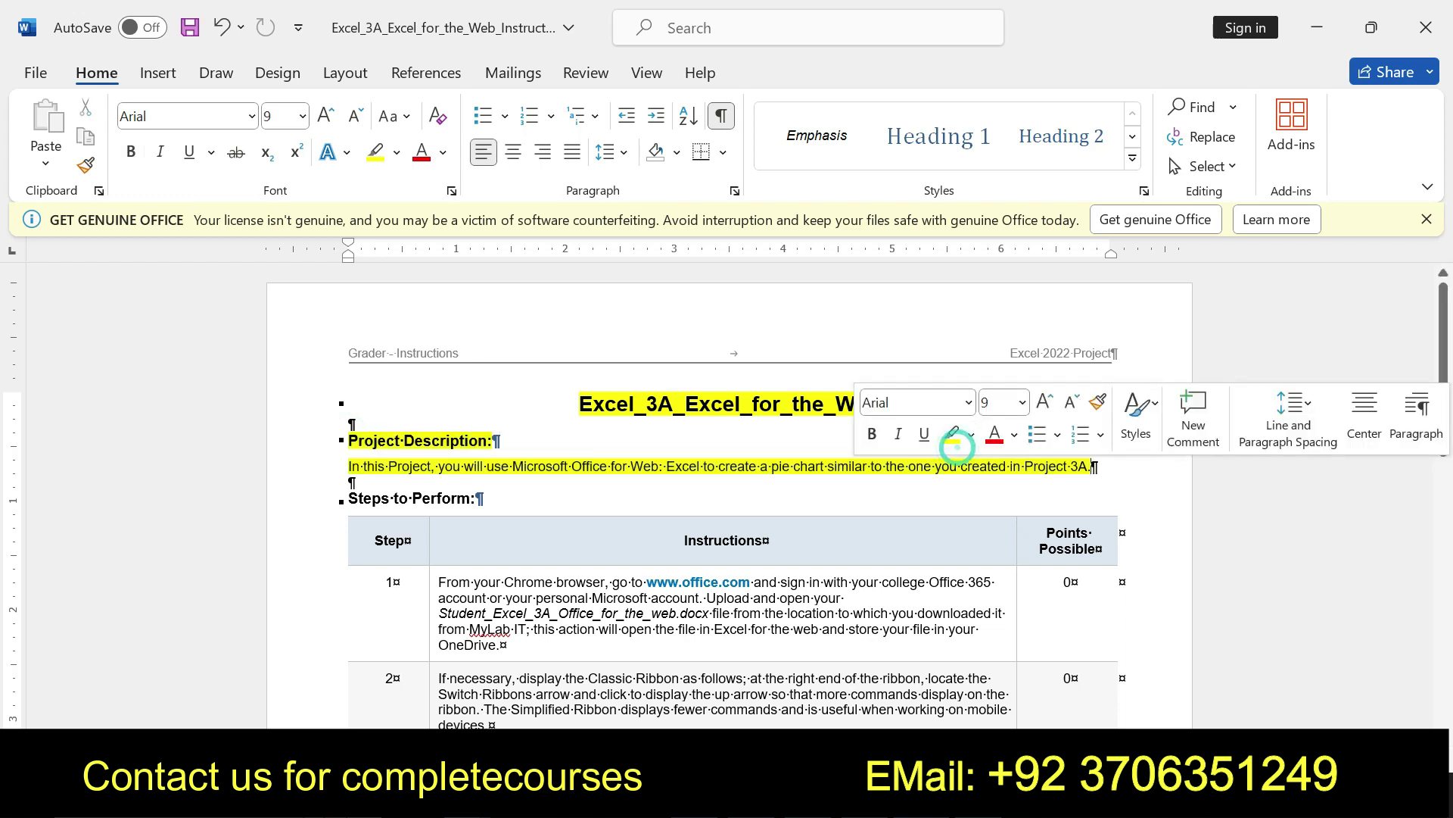
pyautogui.moveTo(347, 441); pyautogui.dragTo(1098, 466)
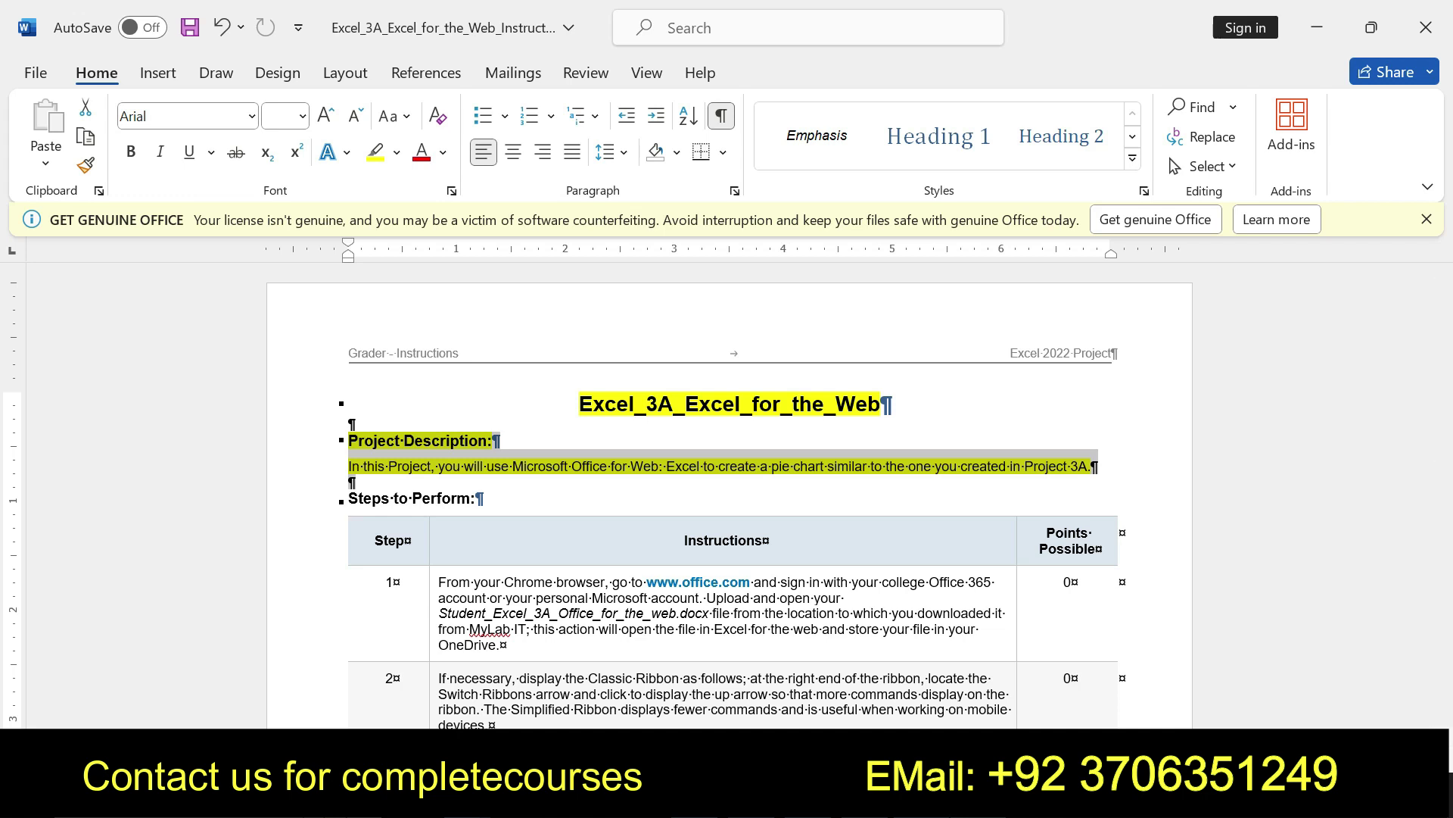
pyautogui.hotkey('alt', 'Tab')
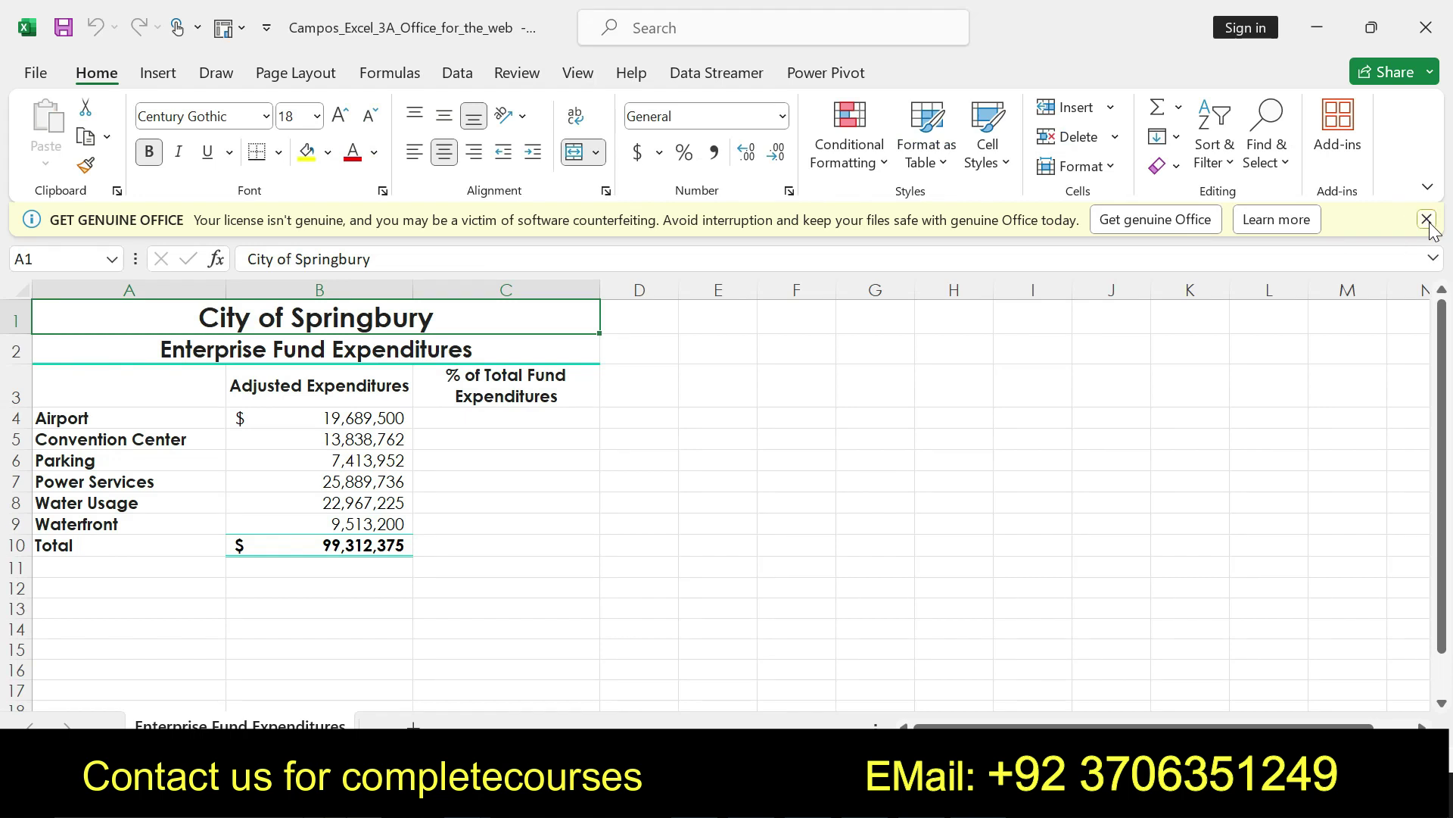
# Close Excel's Get Genuine Office warning bar, then undo the description's yellow highlight in Word.
pyautogui.click(1426, 219)
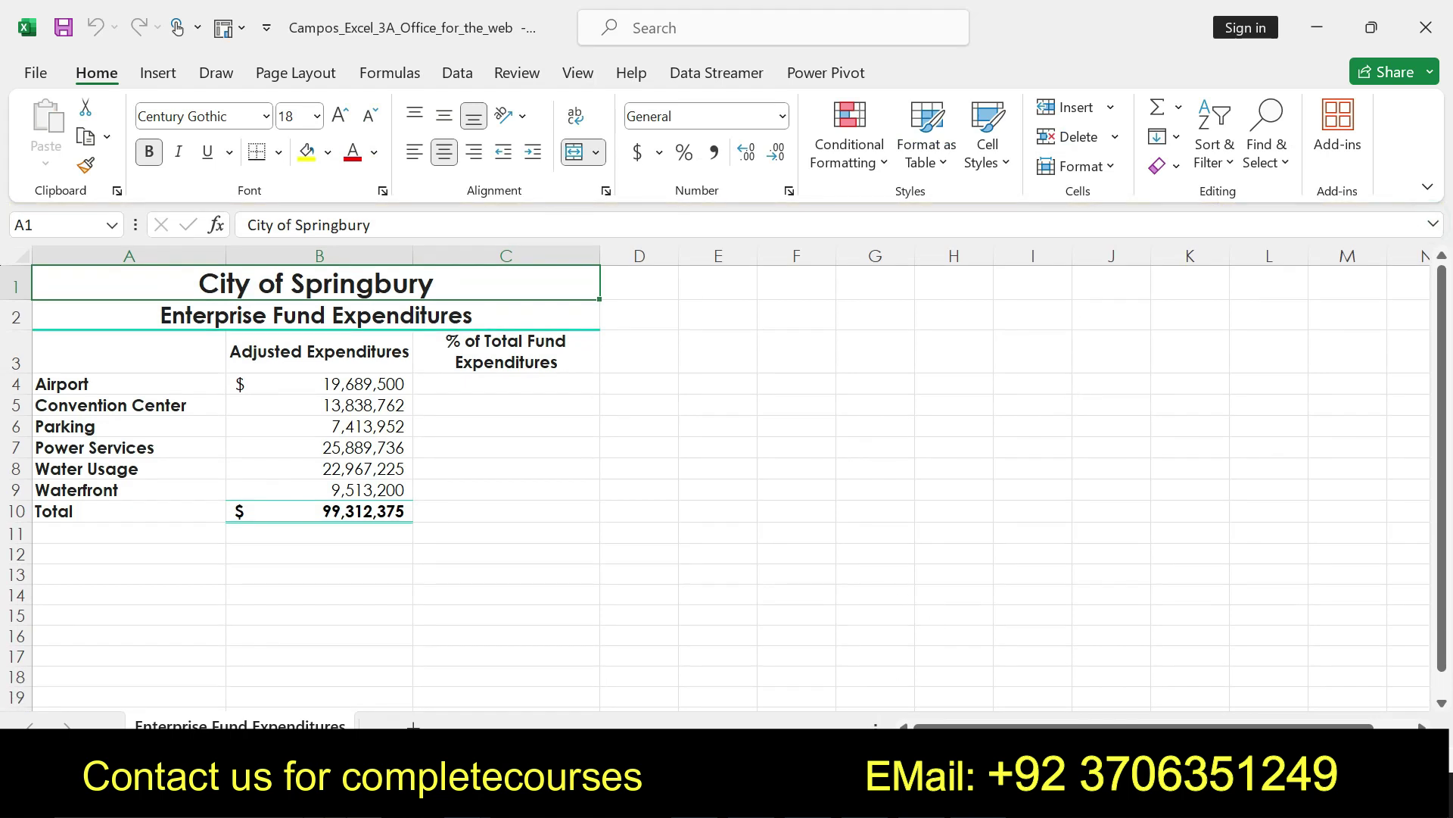
pyautogui.hotkey('alt', 'Tab')
pyautogui.hotkey('ctrl', 'z')
pyautogui.hotkey('ctrl', 'z')
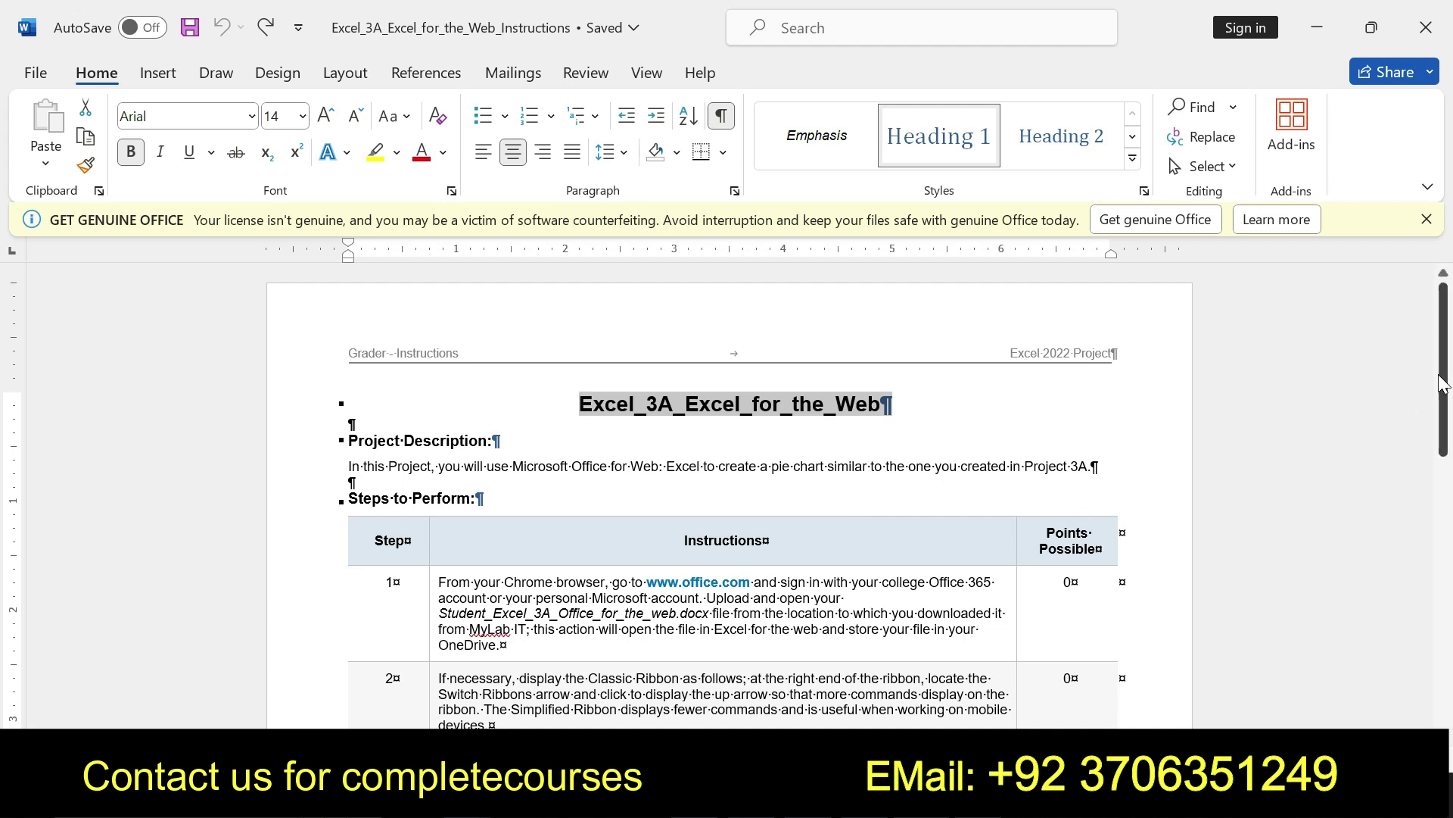
# Highlight the step 2 instruction in yellow, then undo that highlight.
pyautogui.scroll(-3, 726, 492)
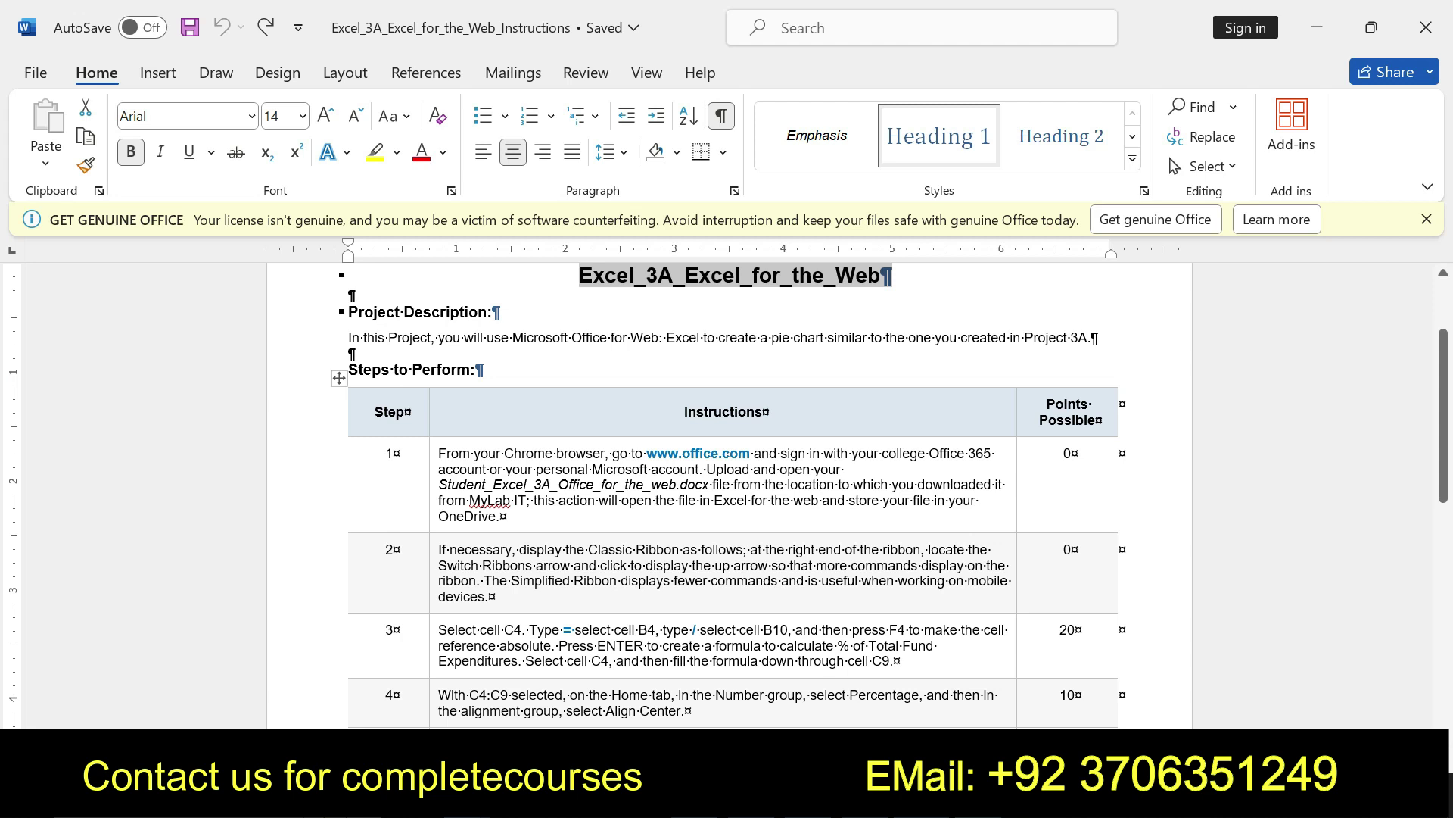
pyautogui.moveTo(439, 550); pyautogui.dragTo(1007, 598)
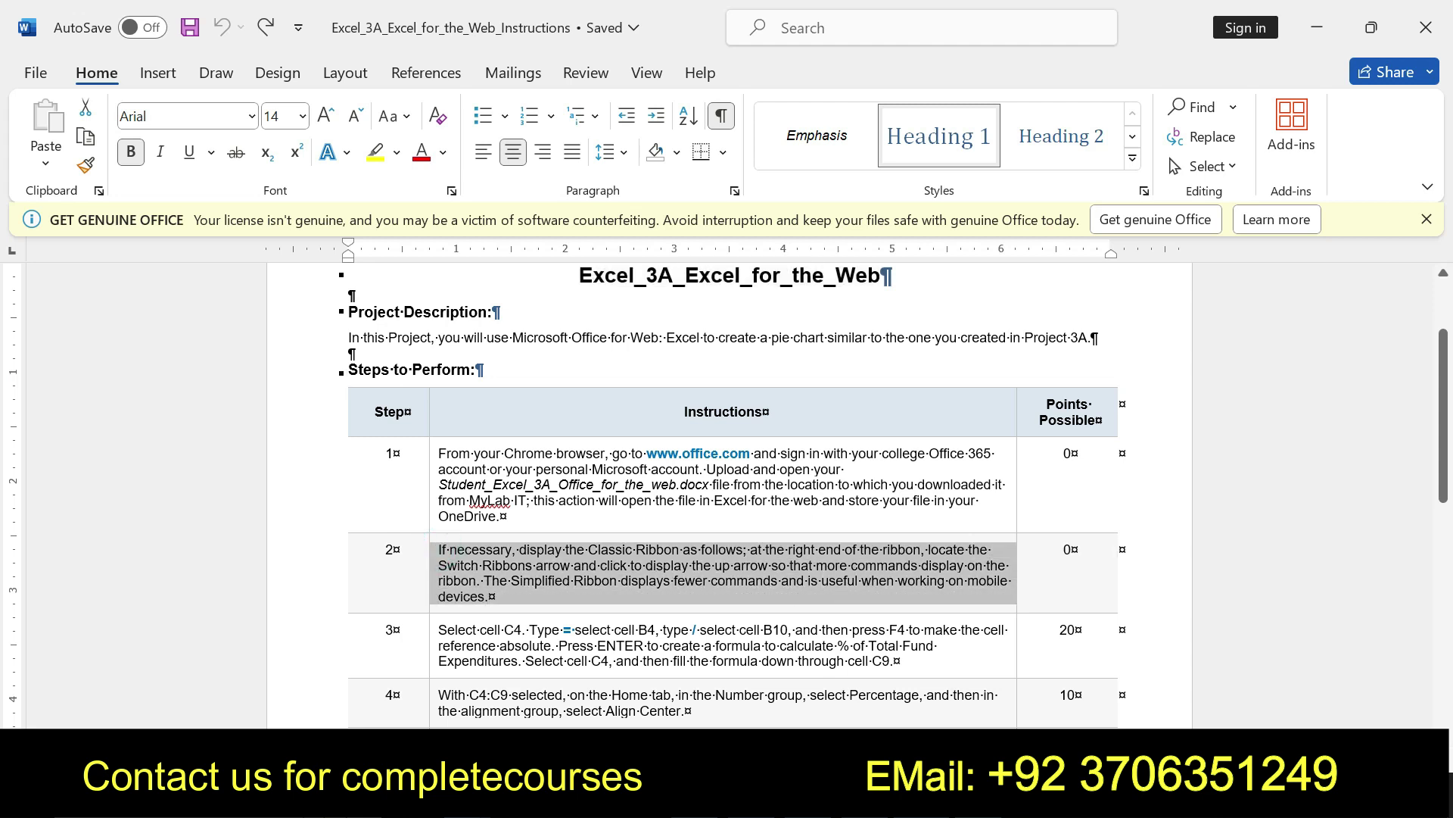
pyautogui.click(905, 573)
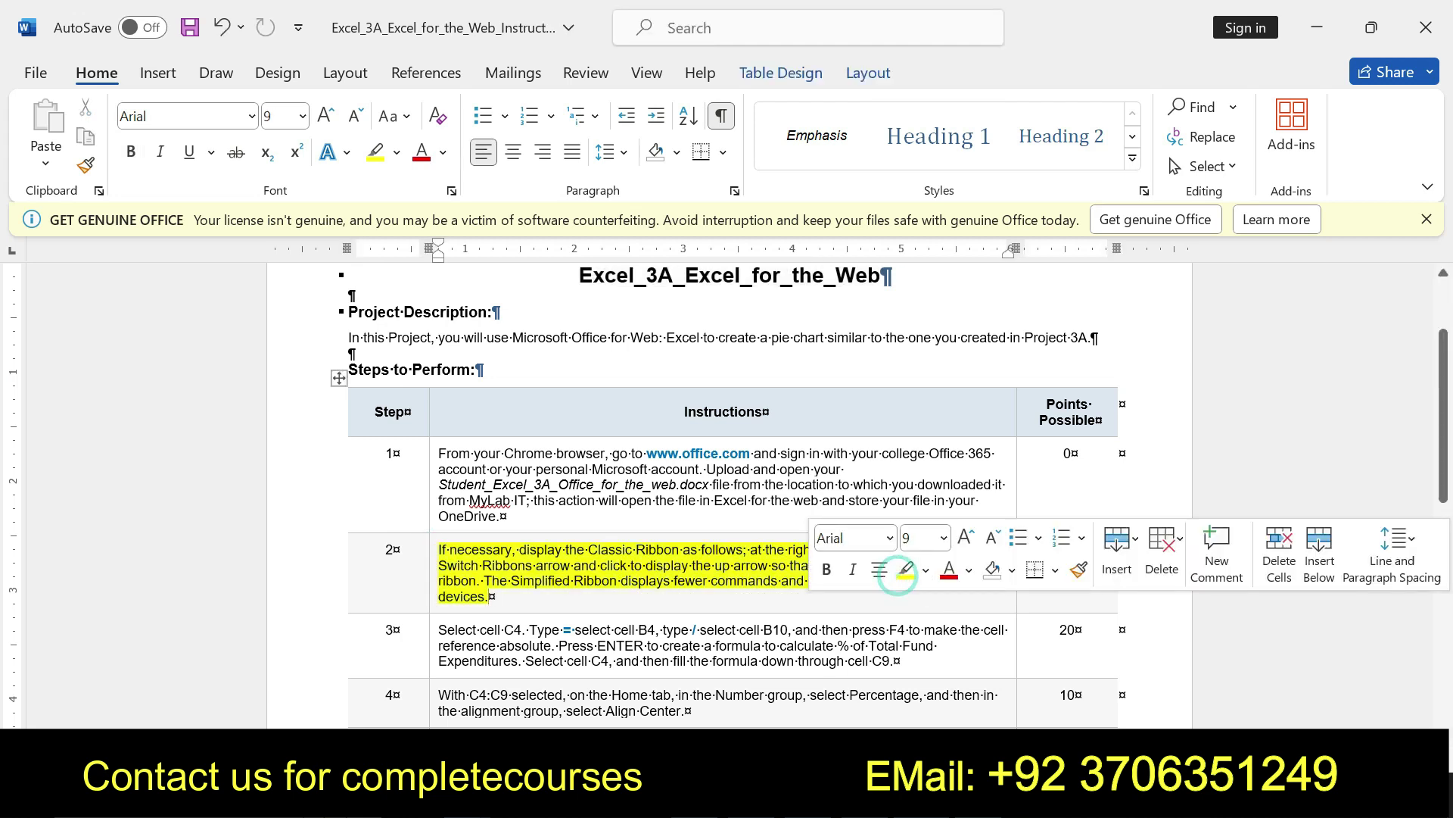
pyautogui.moveTo(439, 550)
pyautogui.mouseDown()
pyautogui.moveTo(984, 550)
pyautogui.moveTo(870, 597)
pyautogui.mouseUp()
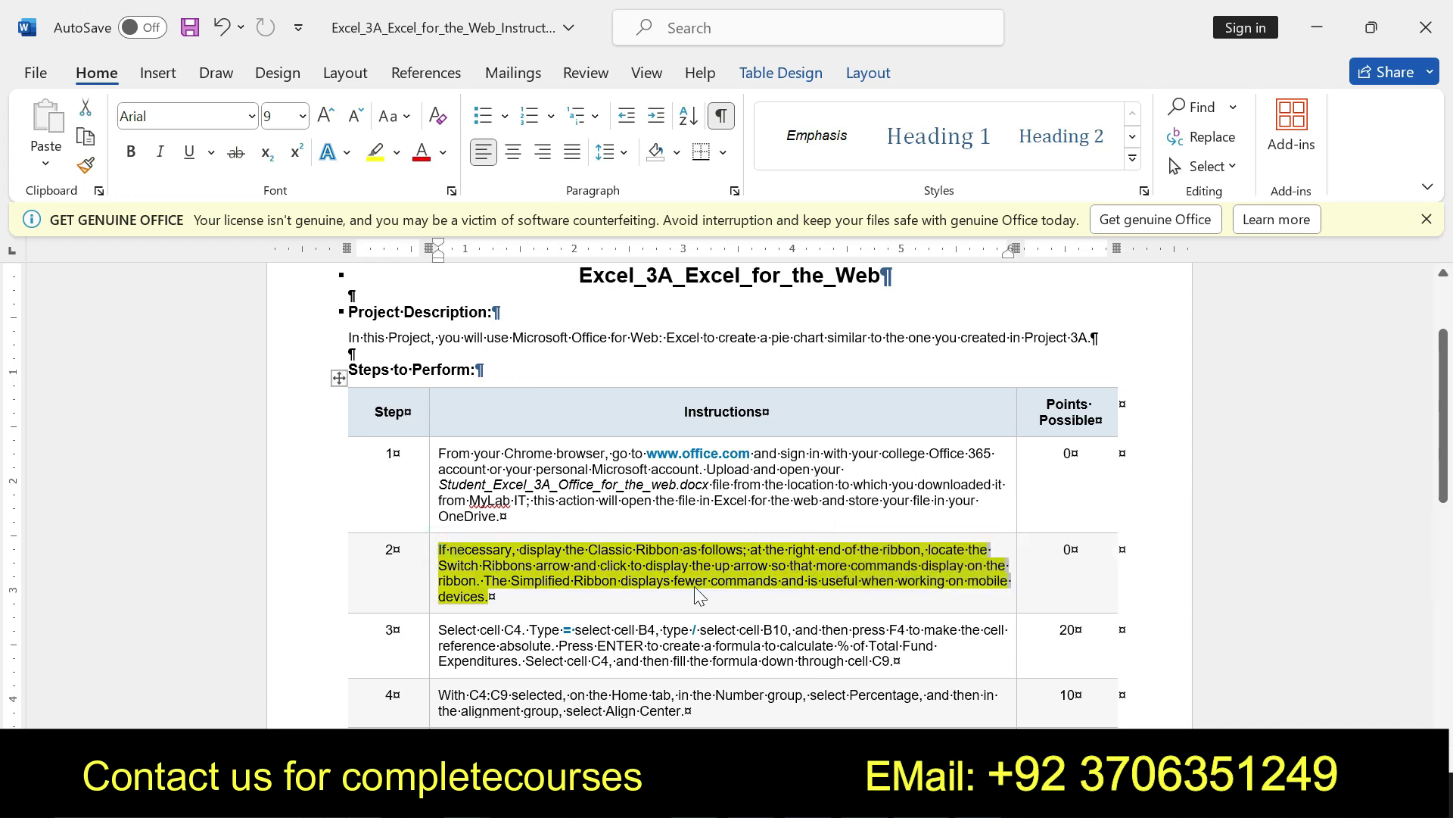
pyautogui.hotkey('ctrl', 'z')
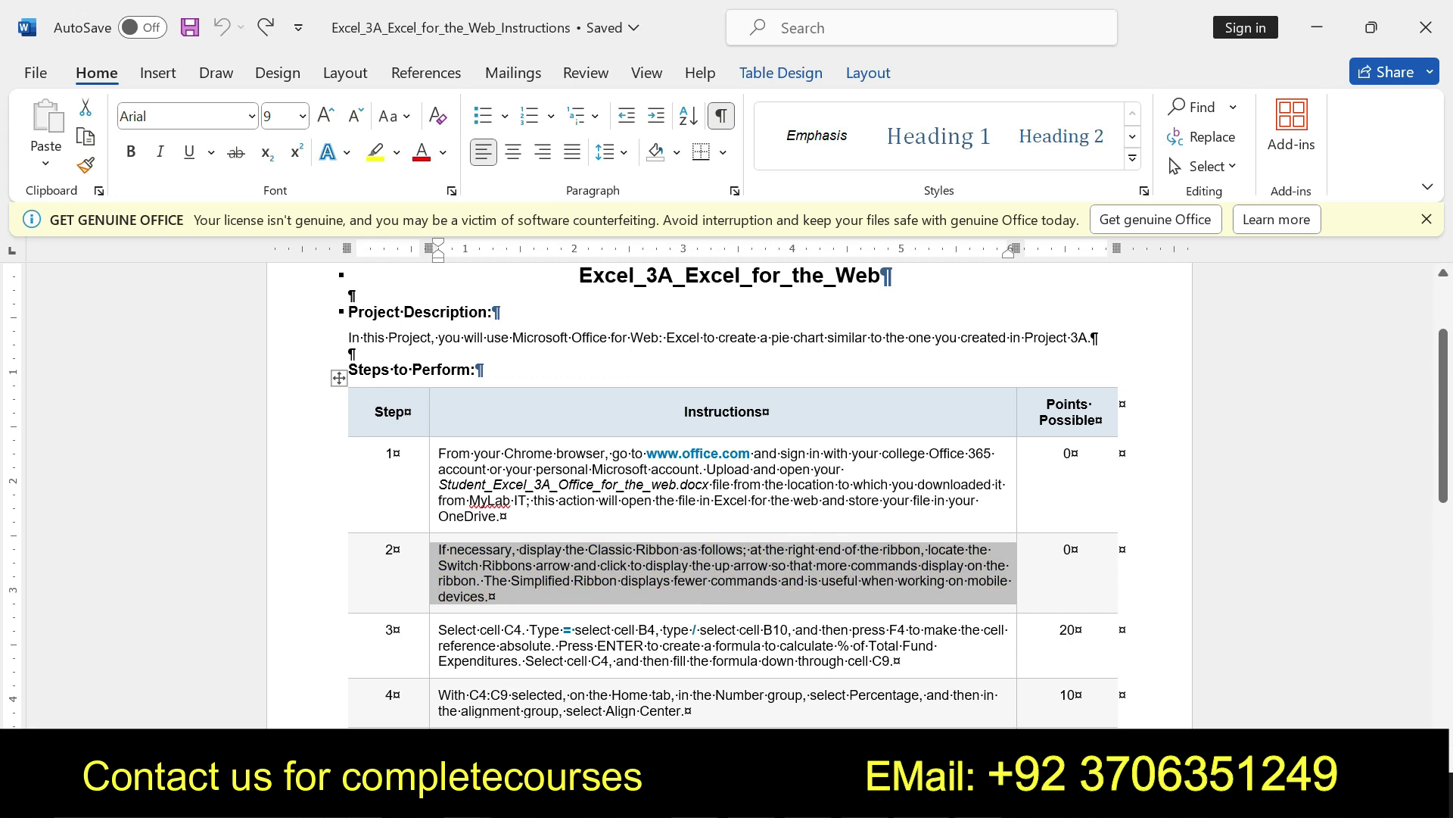
# Make the step 3 instruction yellow-highlighted and bold, then select cell C4 in Excel.
pyautogui.moveTo(439, 630); pyautogui.dragTo(882, 663)
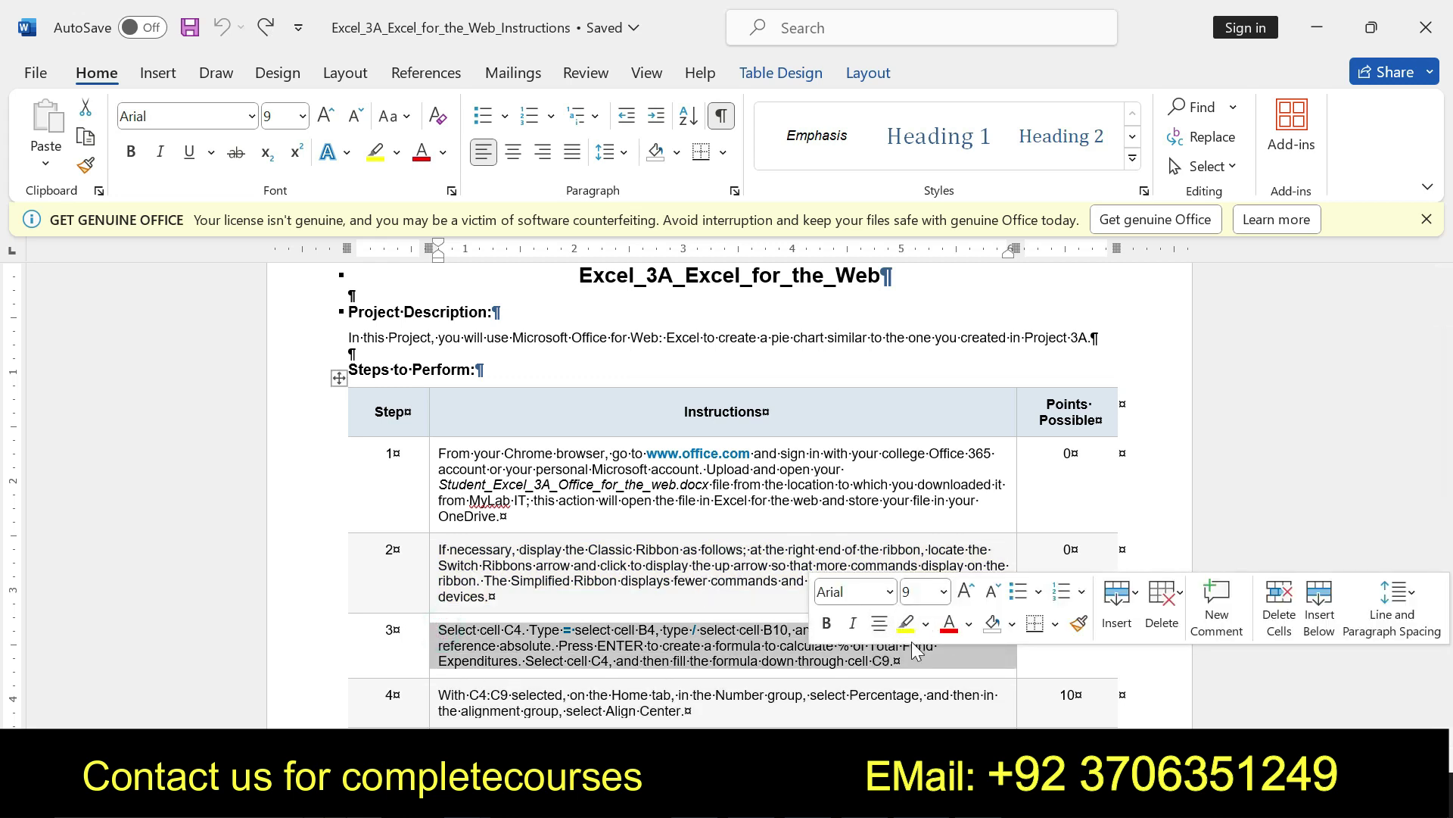
pyautogui.click(905, 624)
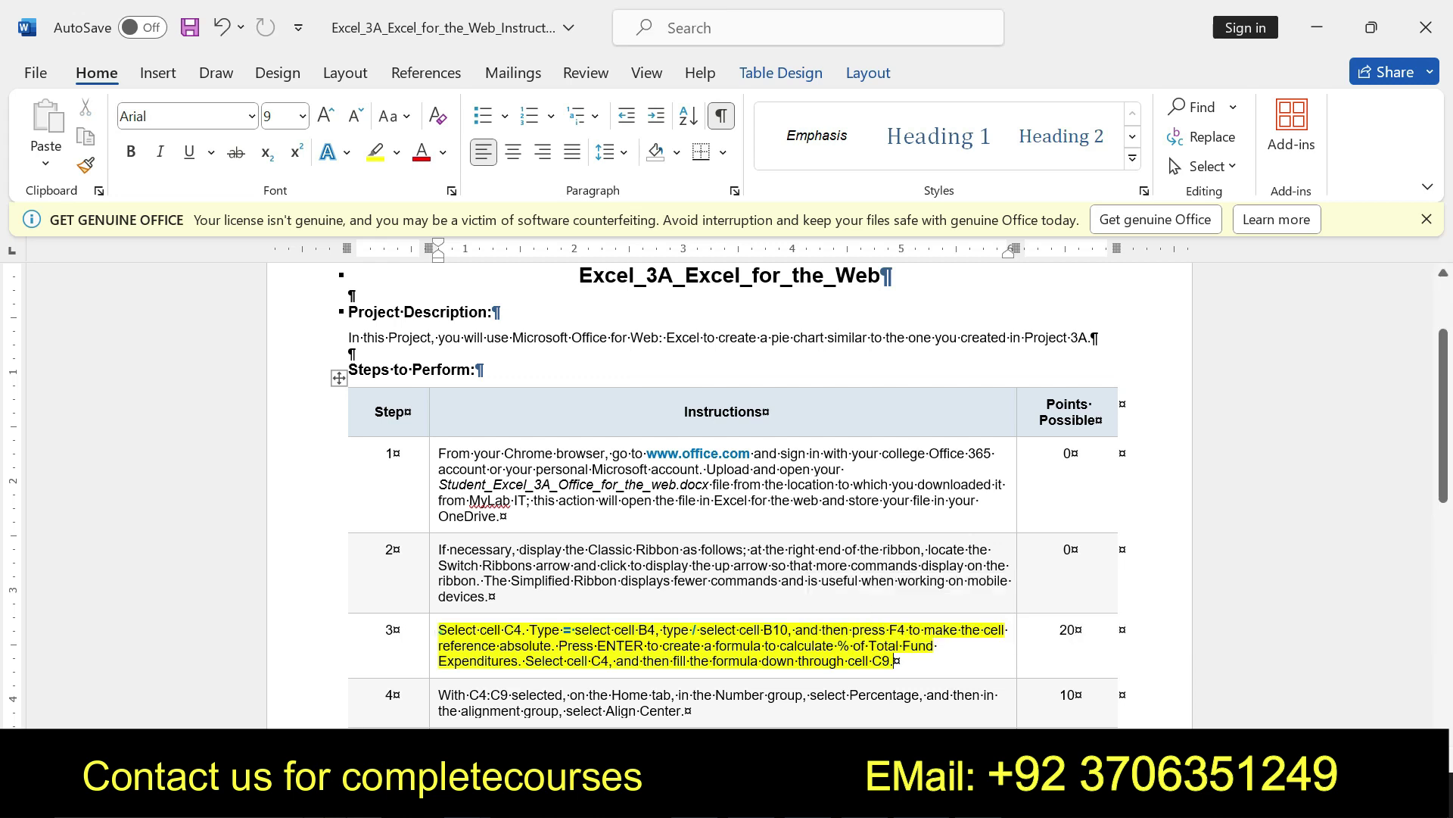
pyautogui.hotkey('ctrl', 'b')
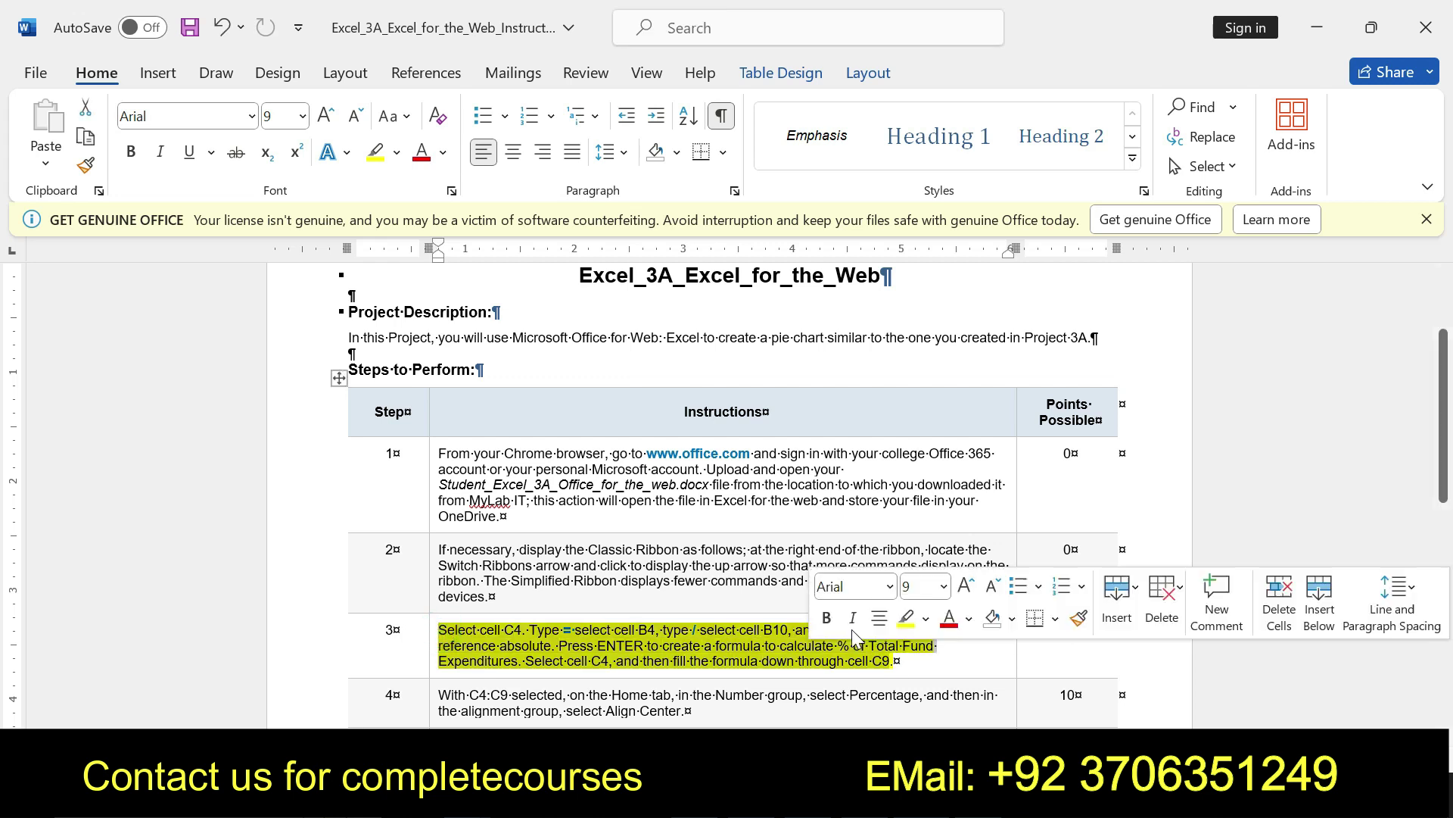
pyautogui.click(439, 629)
pyautogui.moveTo(439, 630); pyautogui.dragTo(962, 661)
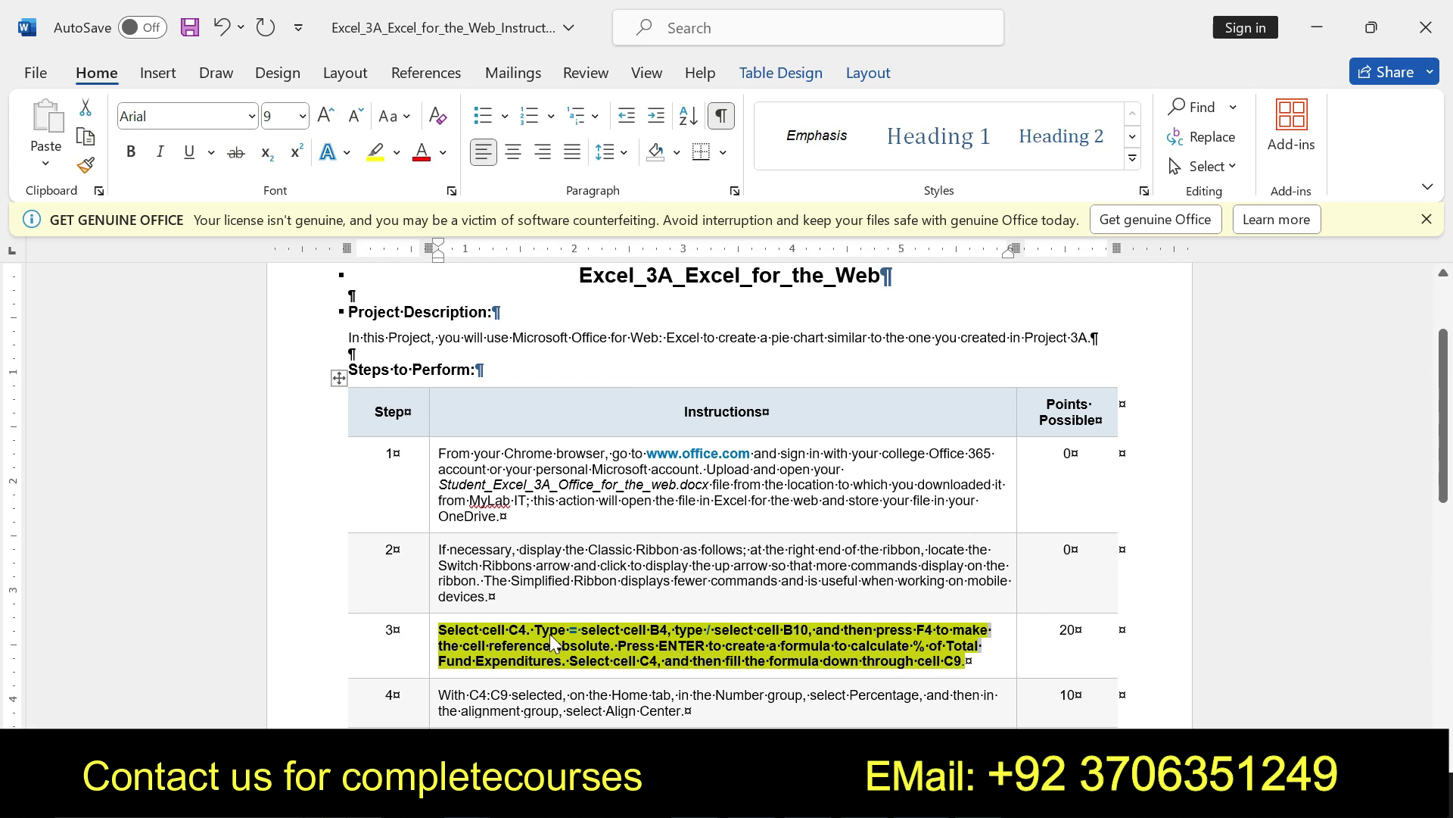
pyautogui.click(464, 643)
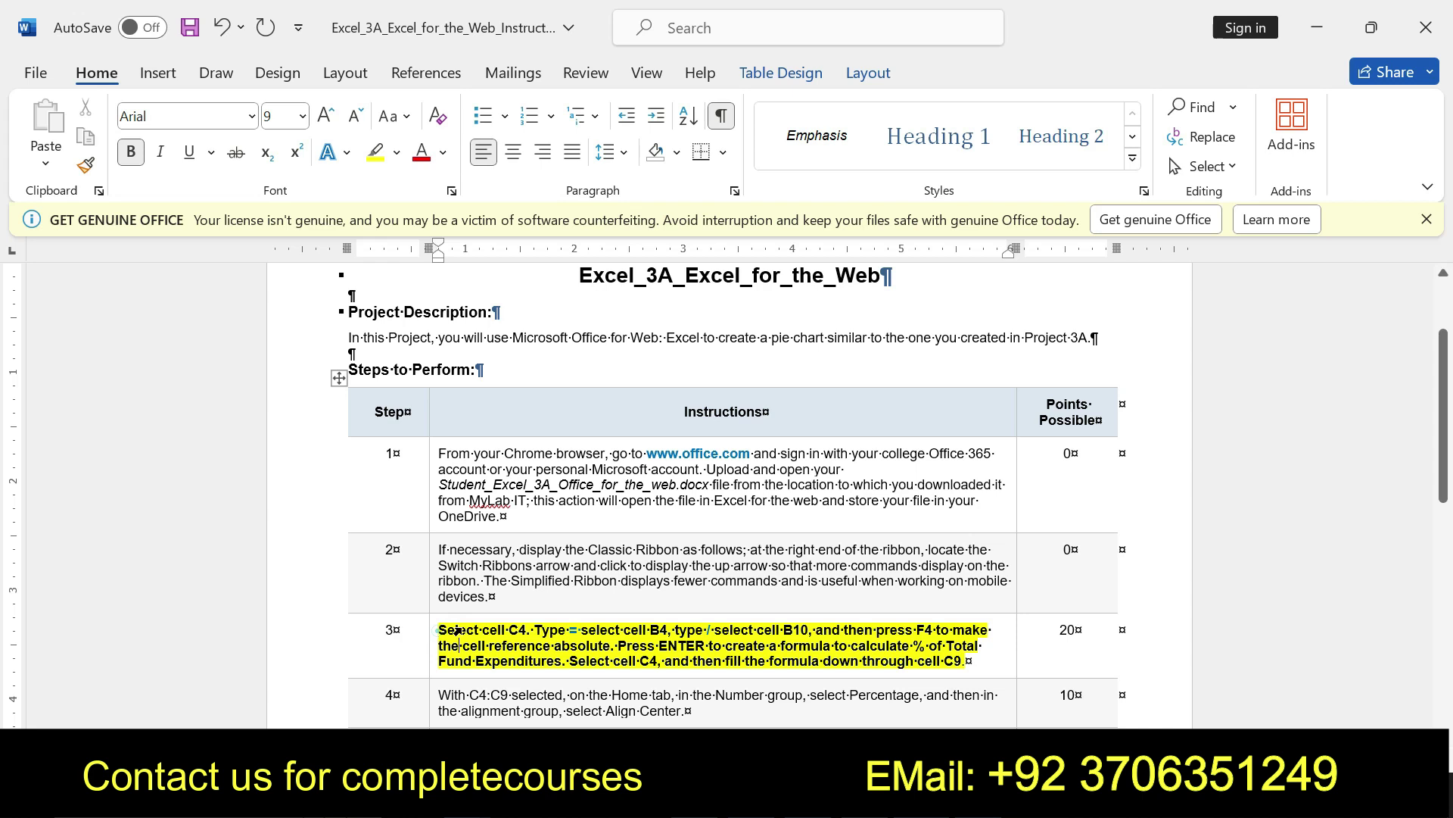
pyautogui.tripleClick(459, 639)
pyautogui.click(444, 635)
pyautogui.moveTo(444, 634)
pyautogui.mouseDown()
pyautogui.moveTo(768, 645)
pyautogui.moveTo(812, 632)
pyautogui.mouseUp()
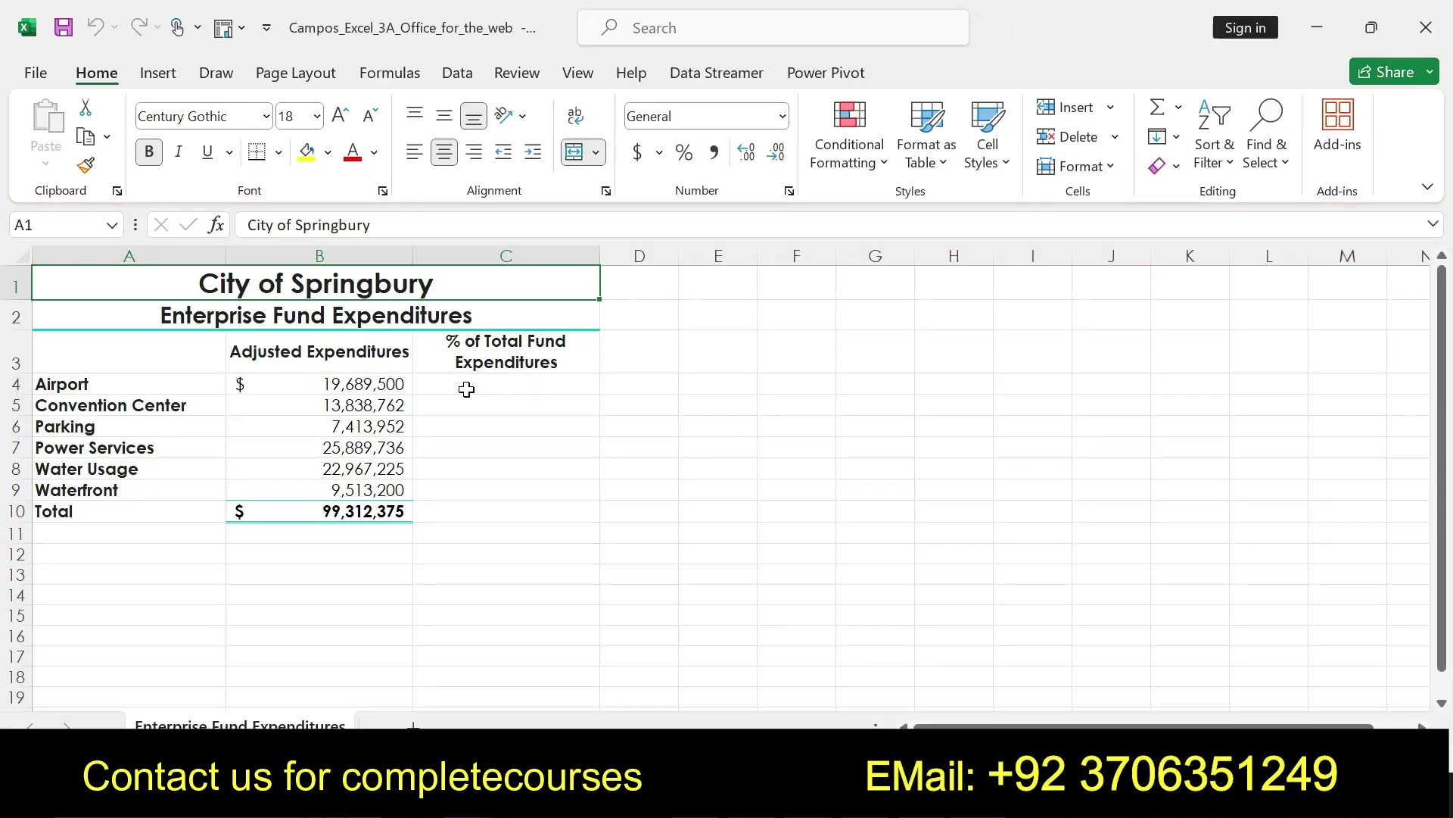
pyautogui.click(473, 385)
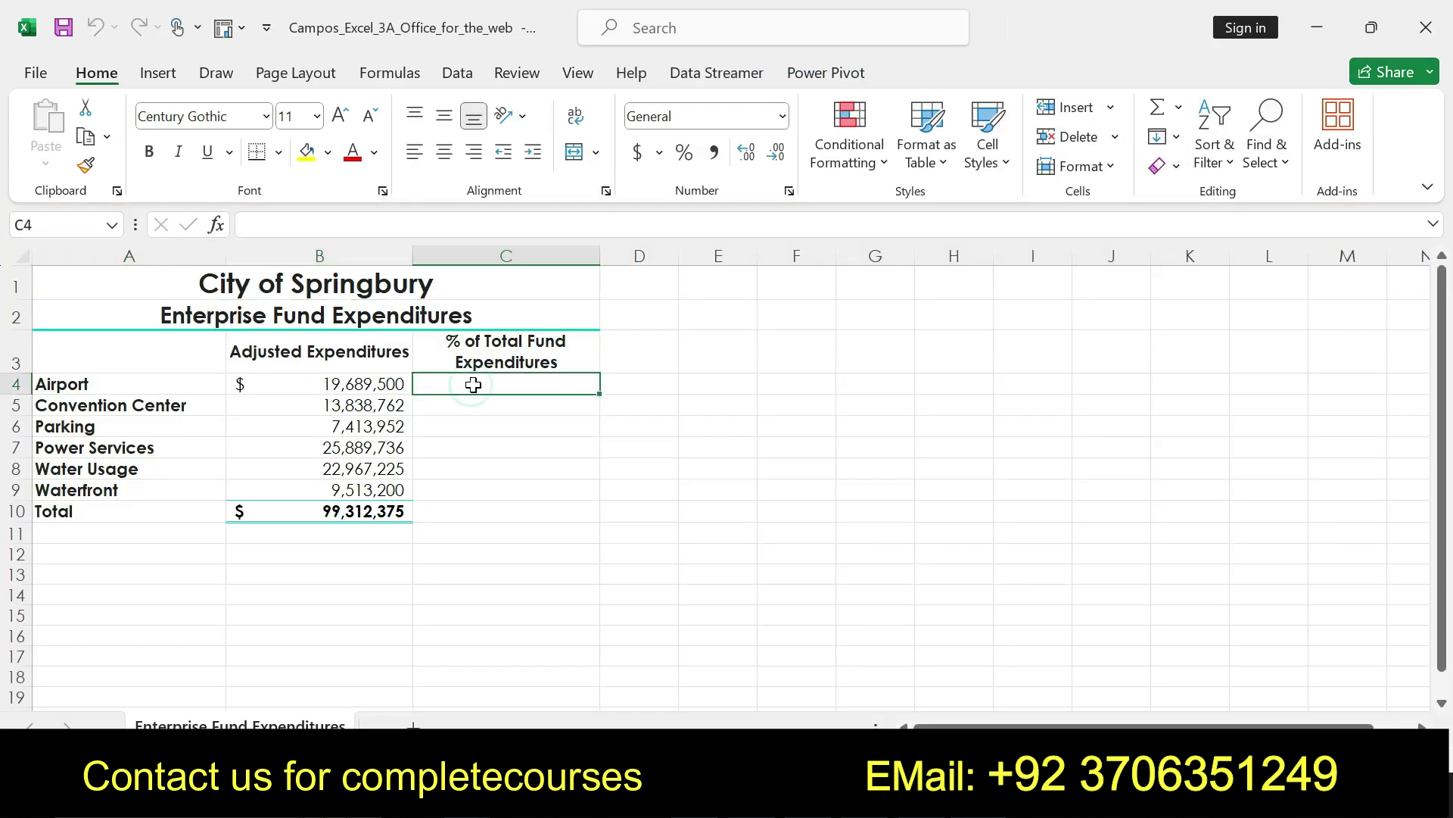
# Enter =B4/B10 in C4 so Airport's share shows 0.198258273, then return to Word.
pyautogui.write('=')
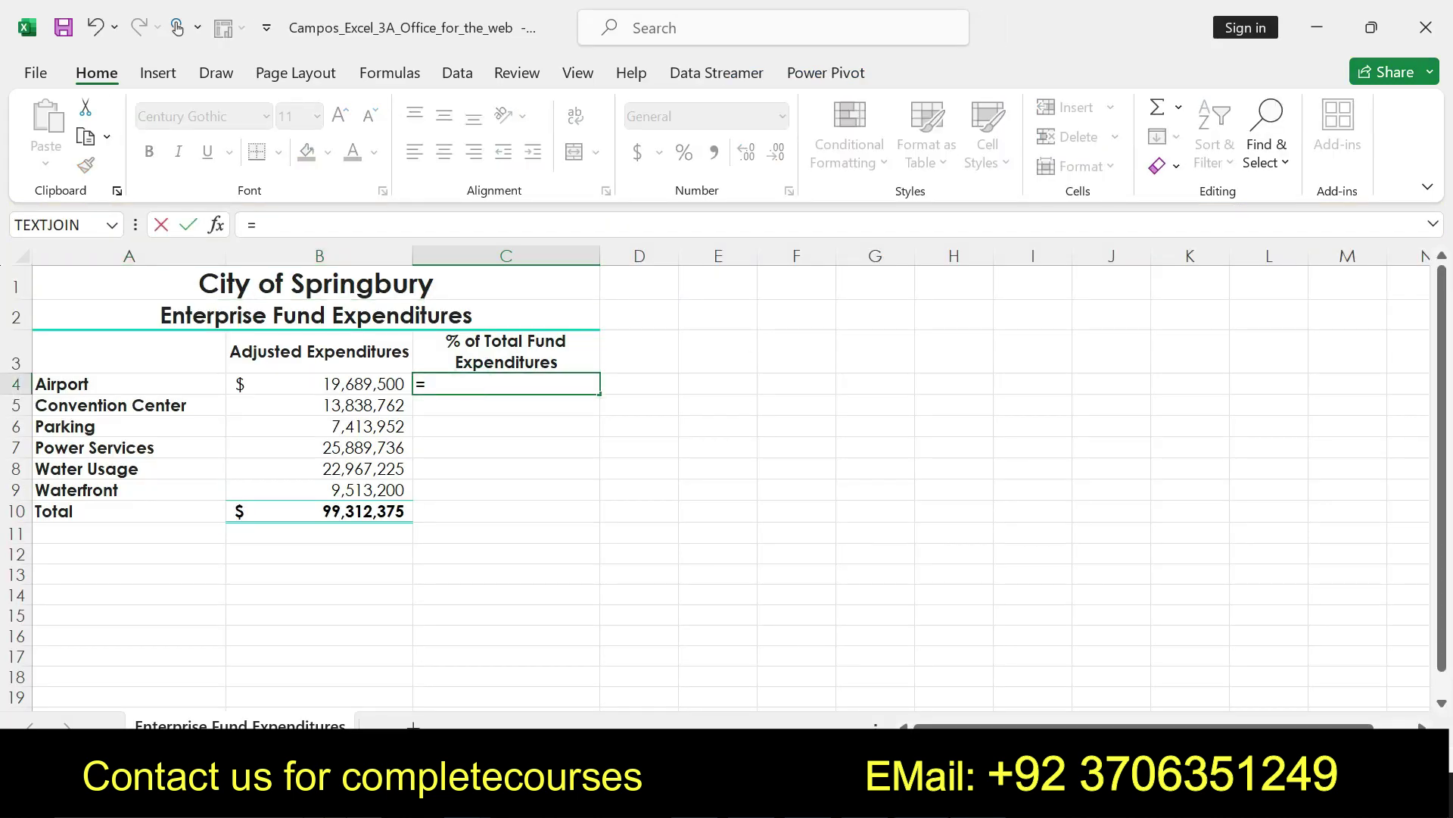
pyautogui.hotkey('alt', 'Tab')
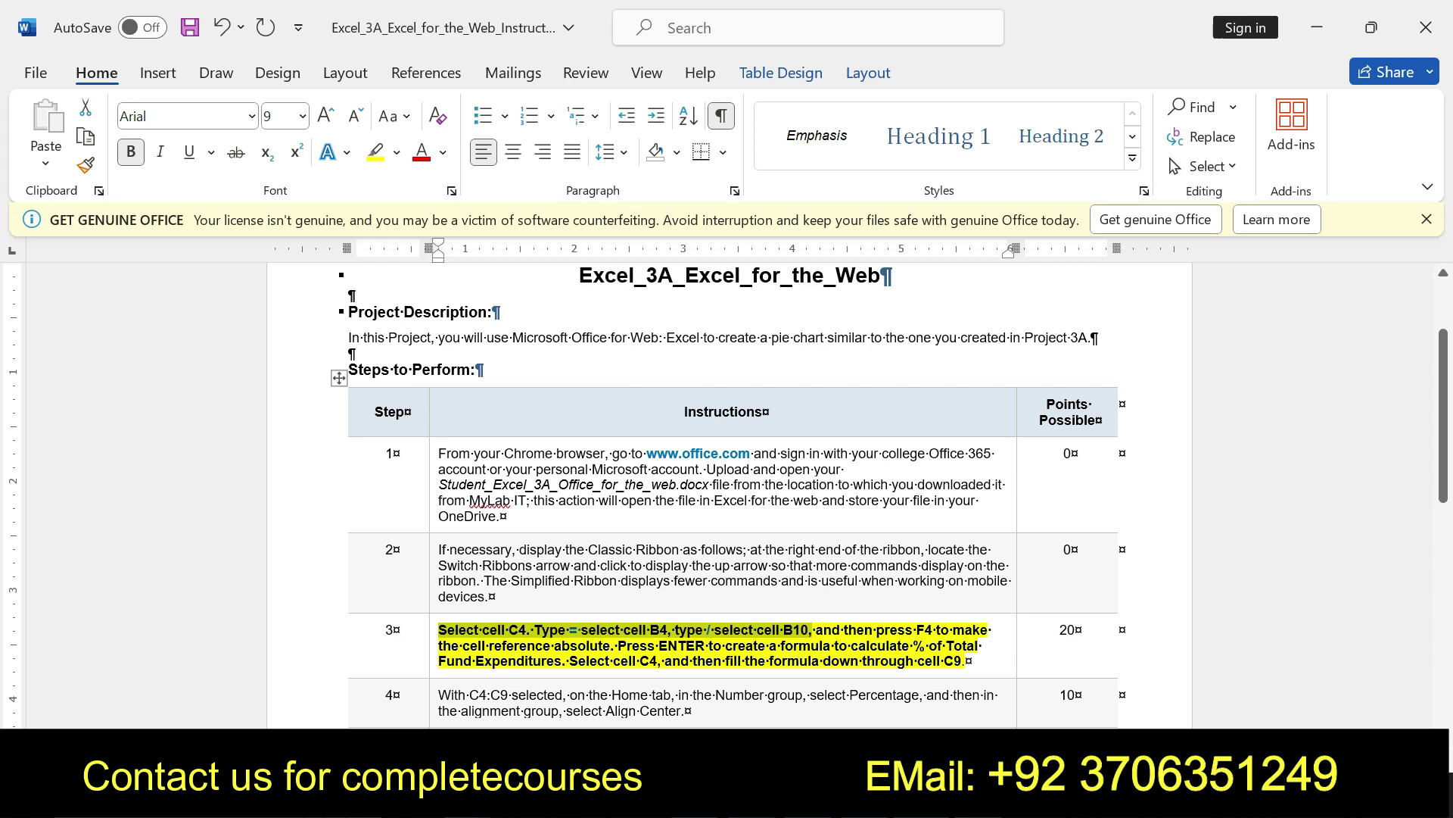
pyautogui.hotkey('alt', 'Tab')
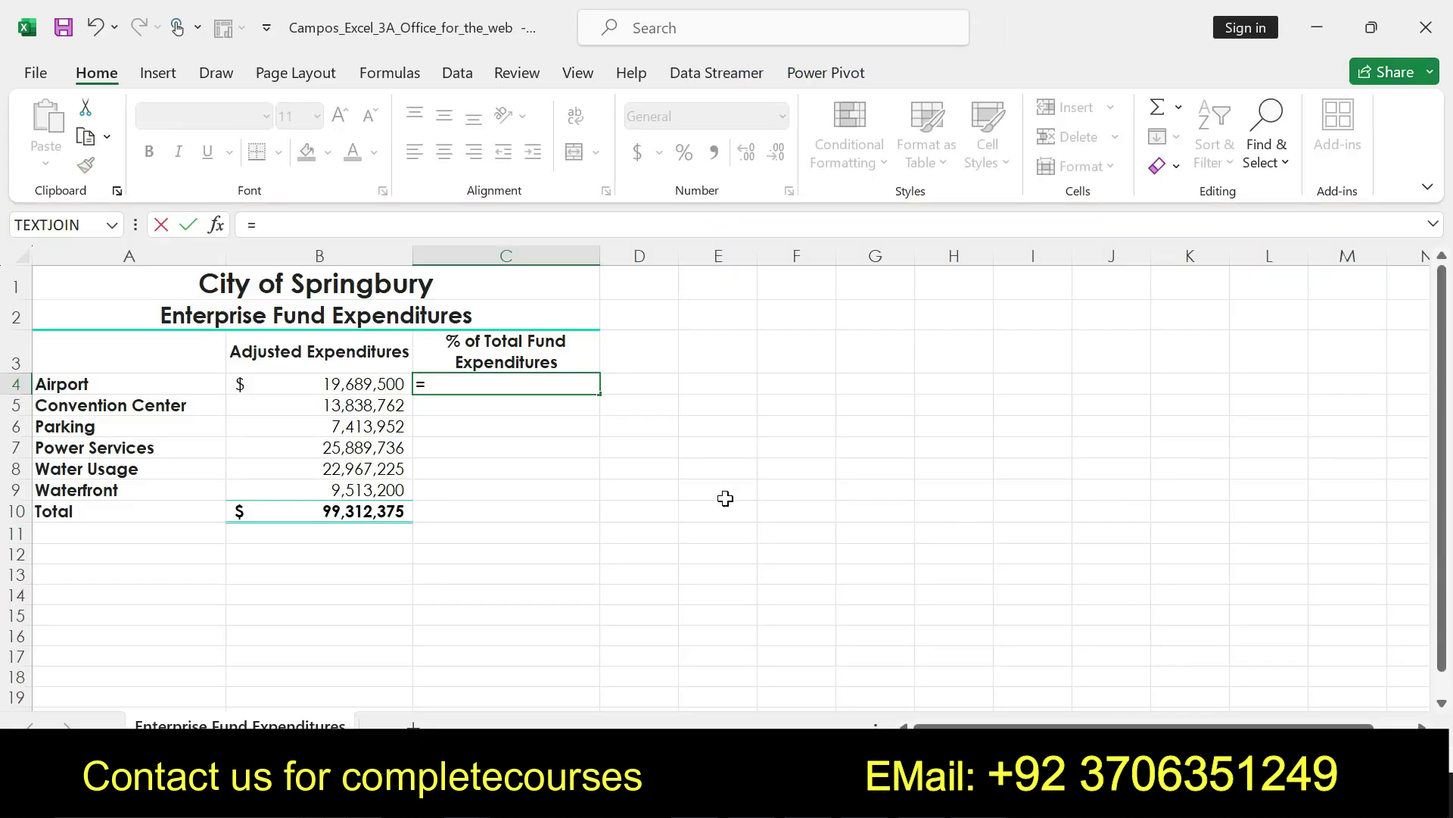
pyautogui.click(349, 383)
pyautogui.write('/')
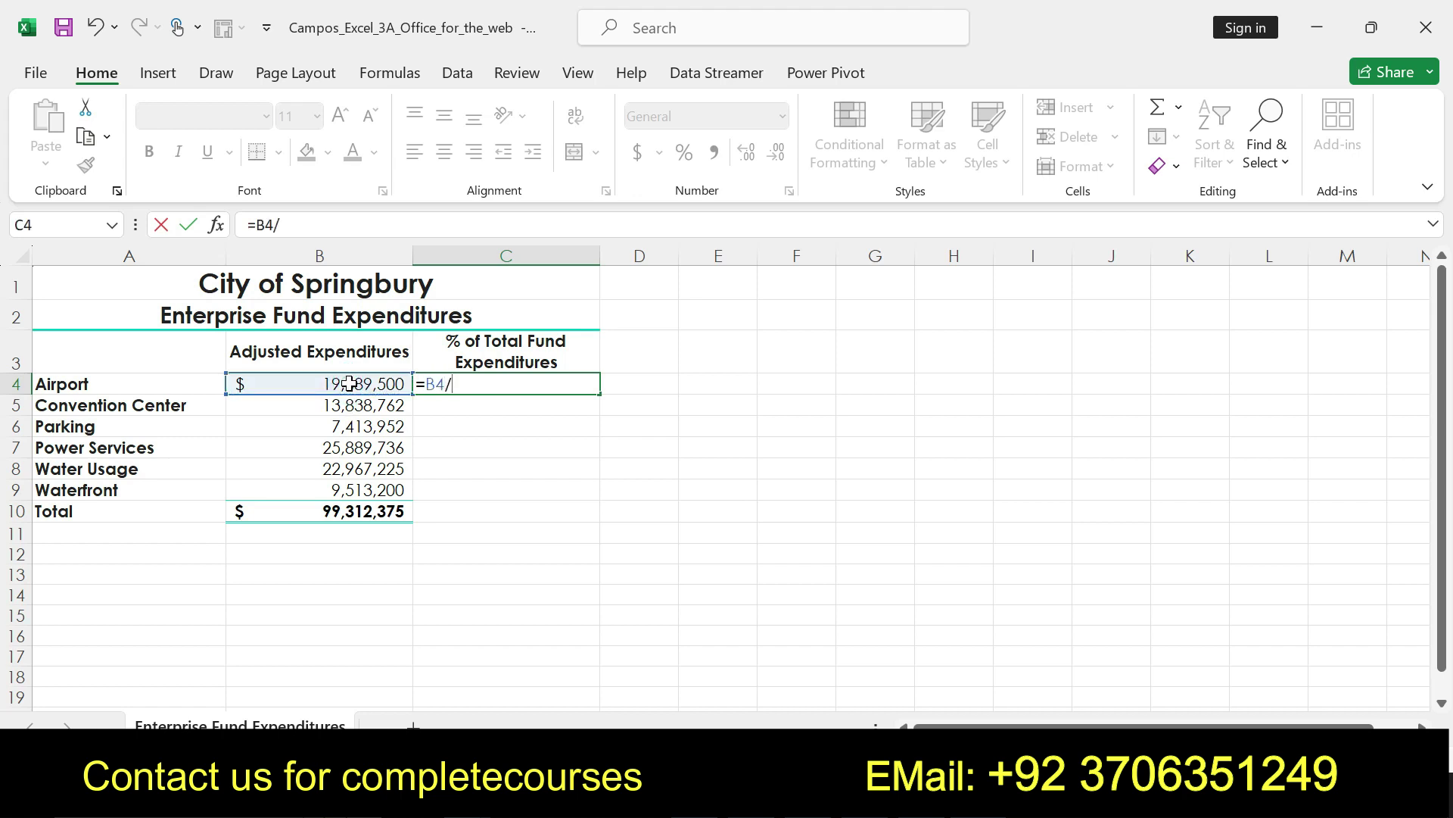
pyautogui.click(327, 511)
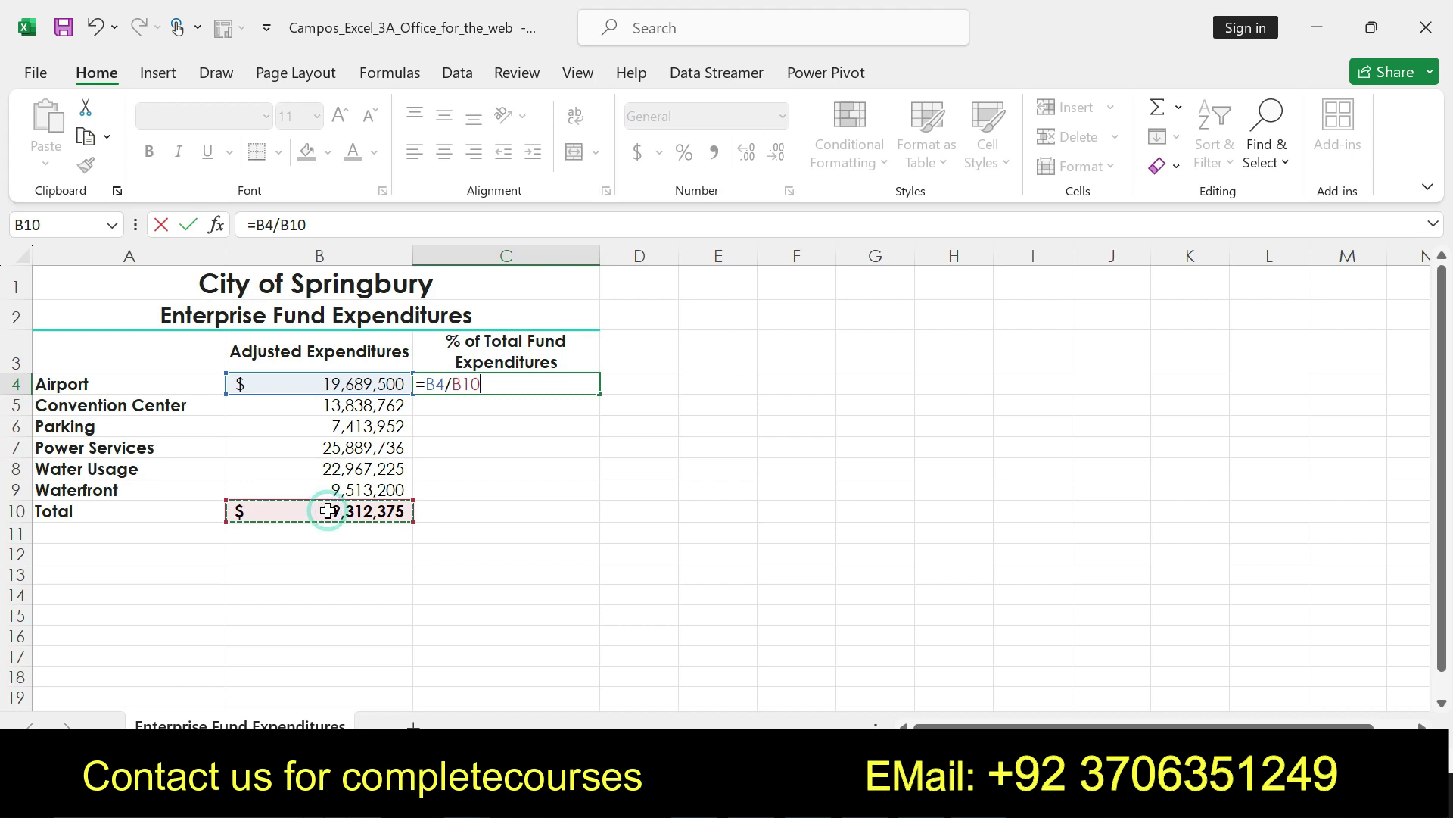
pyautogui.press('Return')
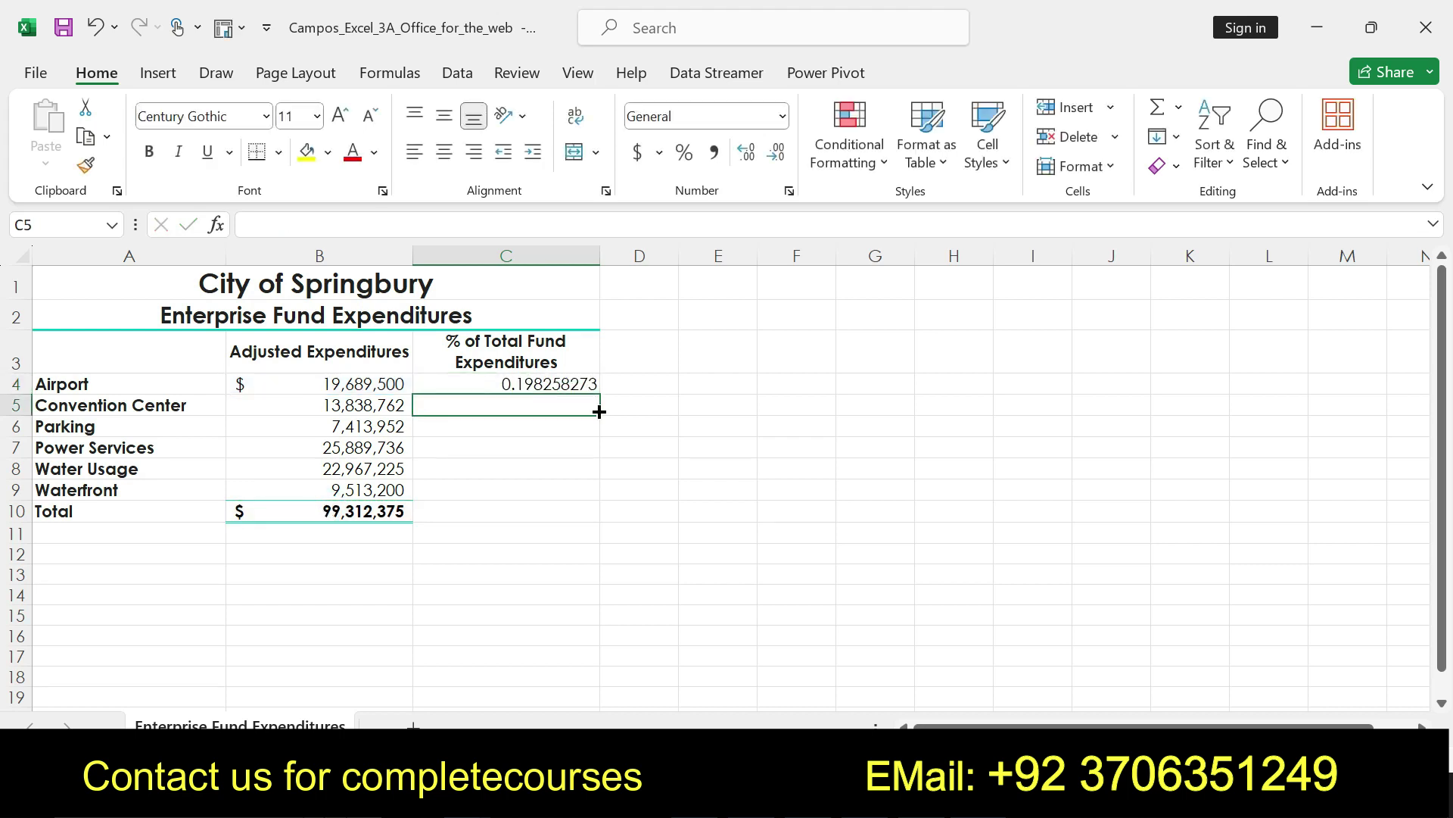
pyautogui.hotkey('alt', 'Tab')
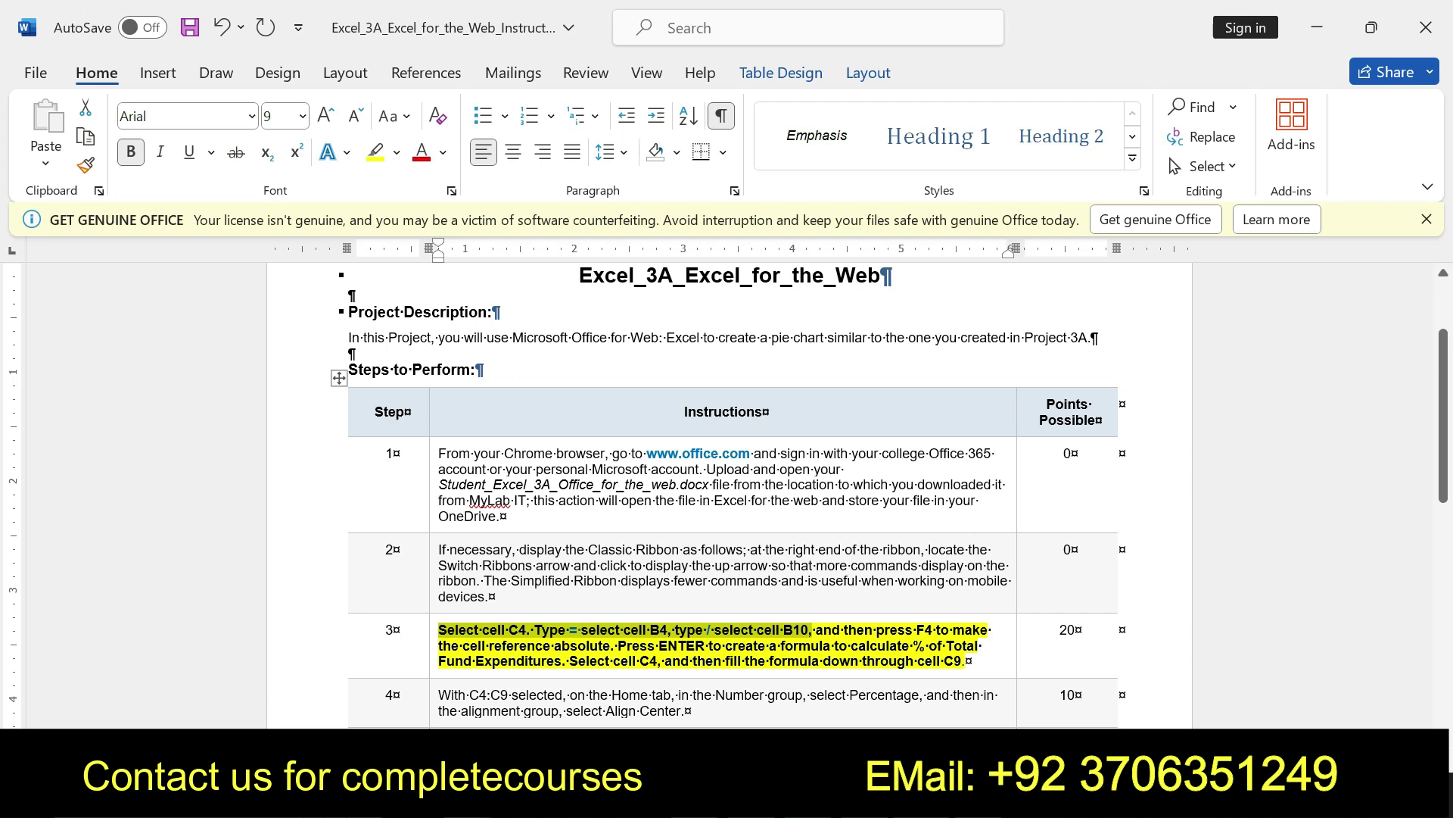
# Select the rest of step 3 in Word, then go back to Excel and select C4.
pyautogui.moveTo(845, 630); pyautogui.dragTo(967, 661)
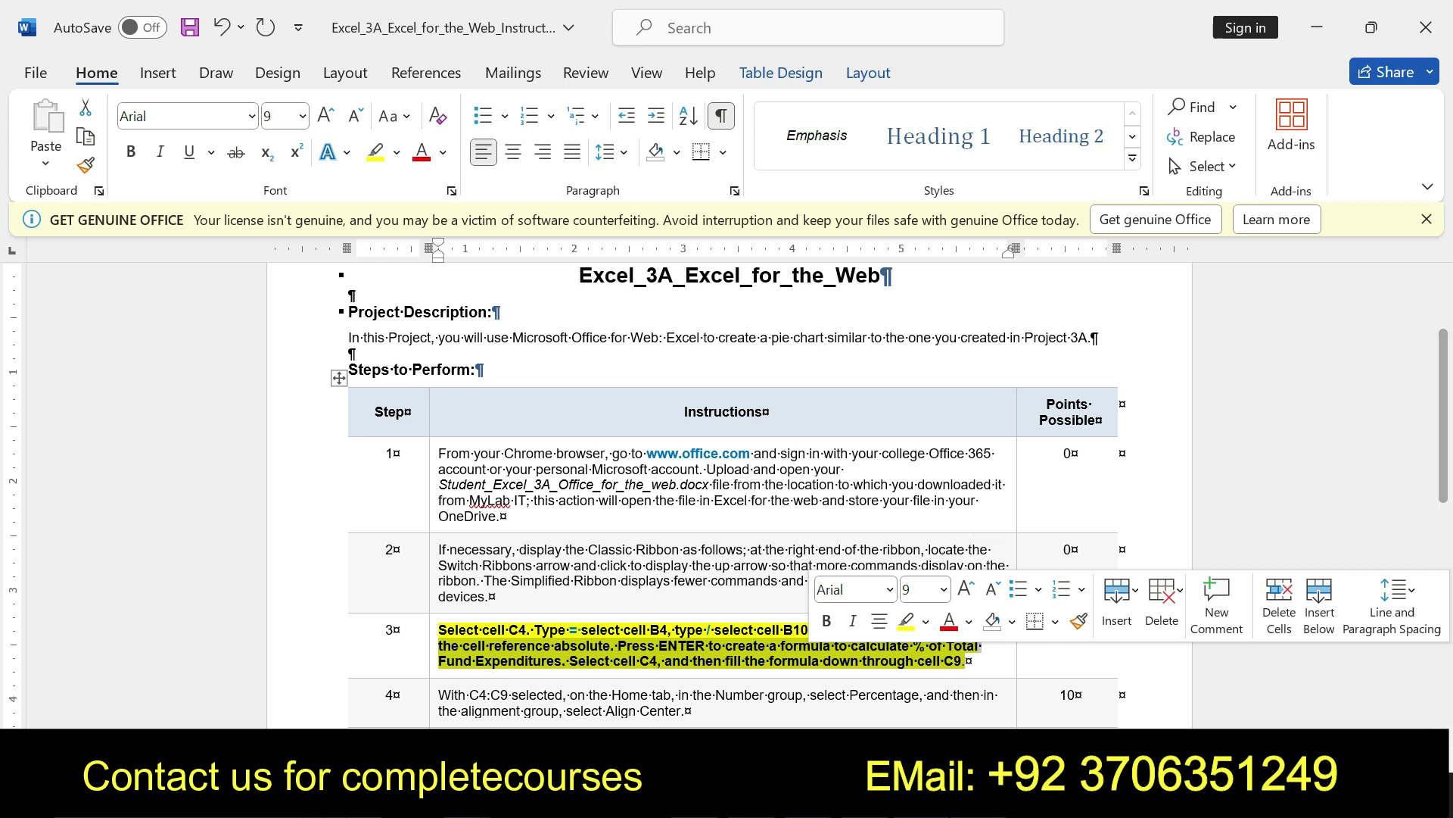
pyautogui.hotkey('alt', 'Tab')
pyautogui.click(521, 388)
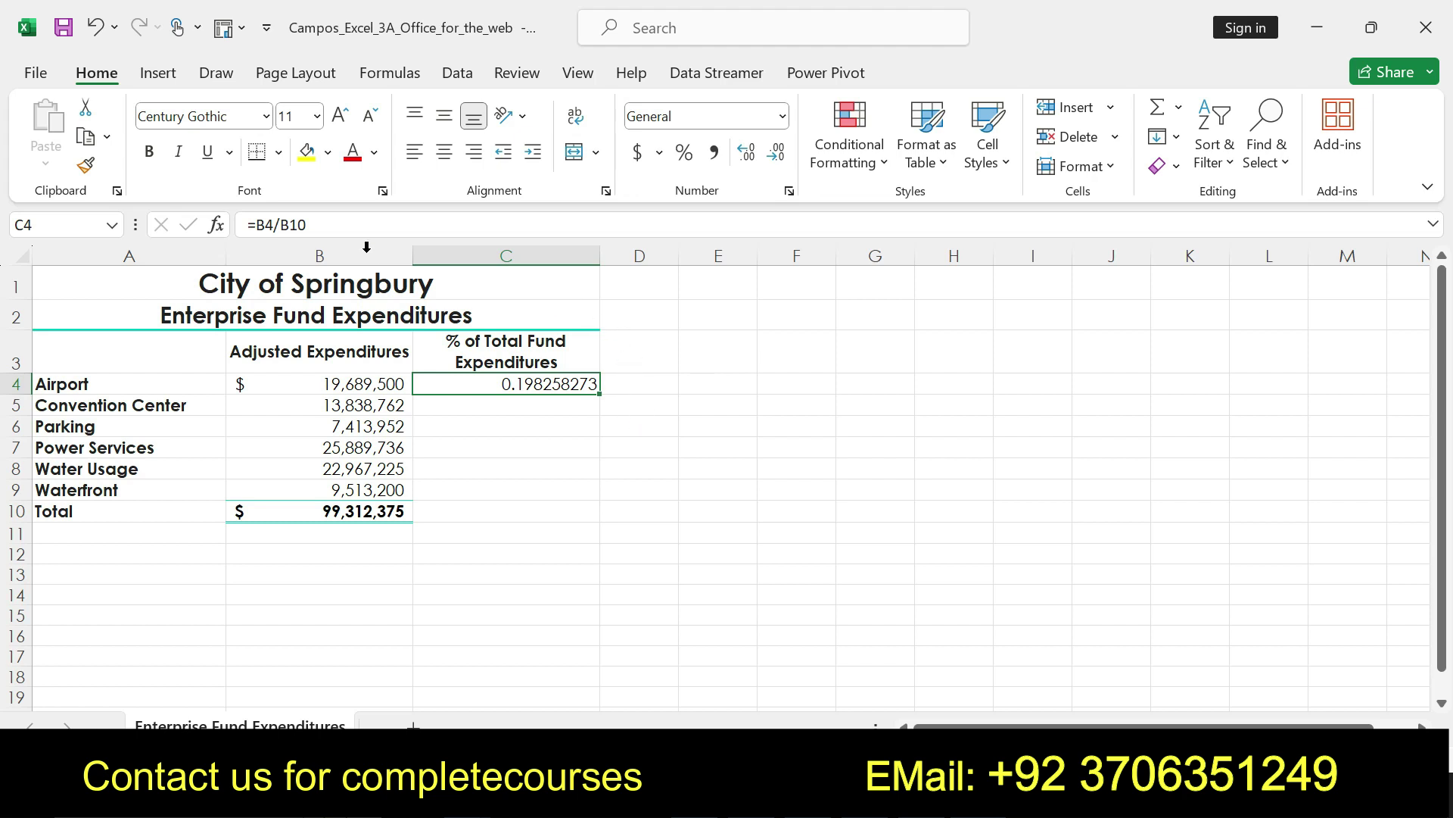
# Change C4's formula to =B4/$B$10 so only the B10 total is absolute.
pyautogui.moveTo(308, 225); pyautogui.dragTo(256, 224)
pyautogui.press('F4')
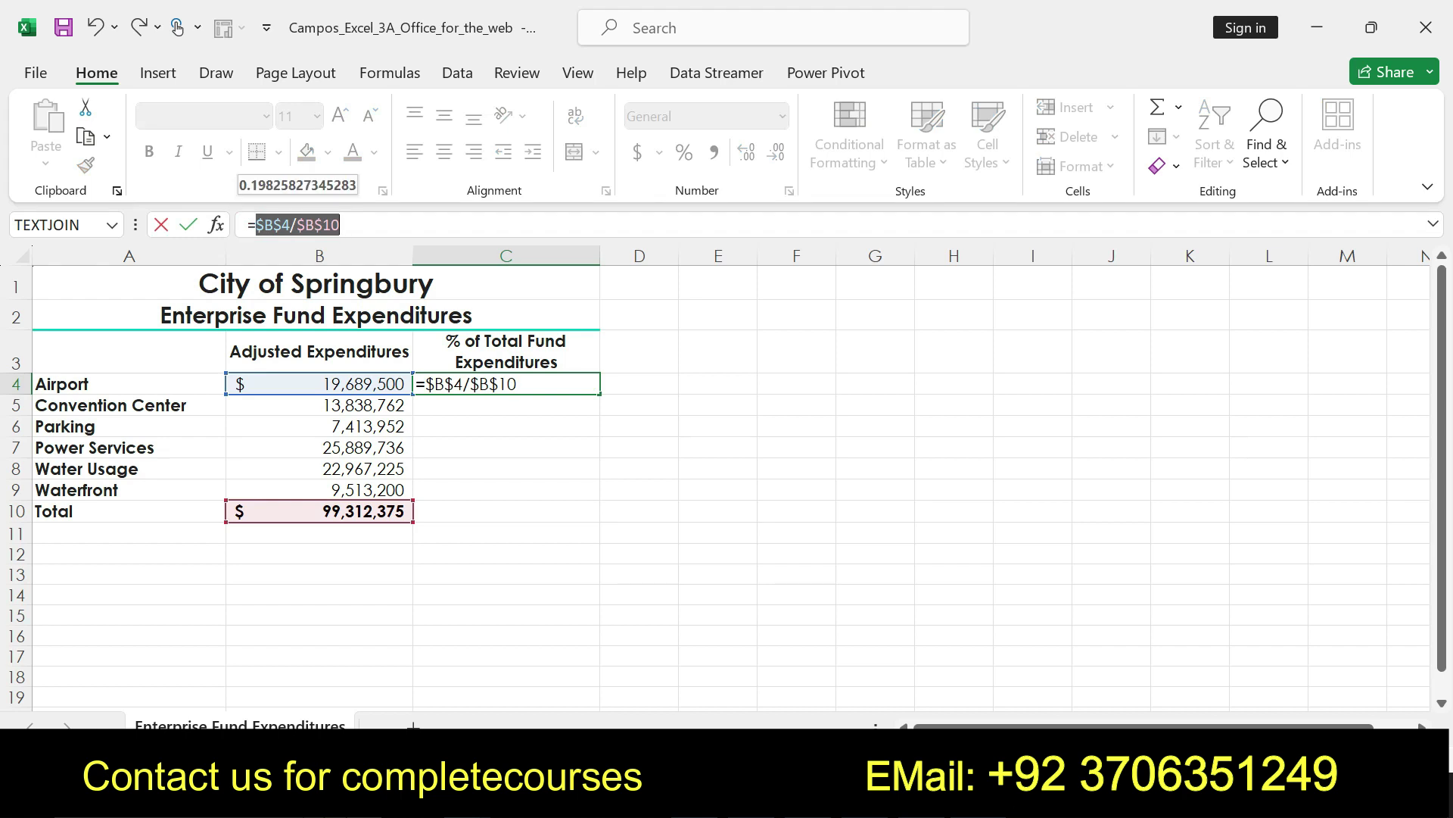
pyautogui.press('Return')
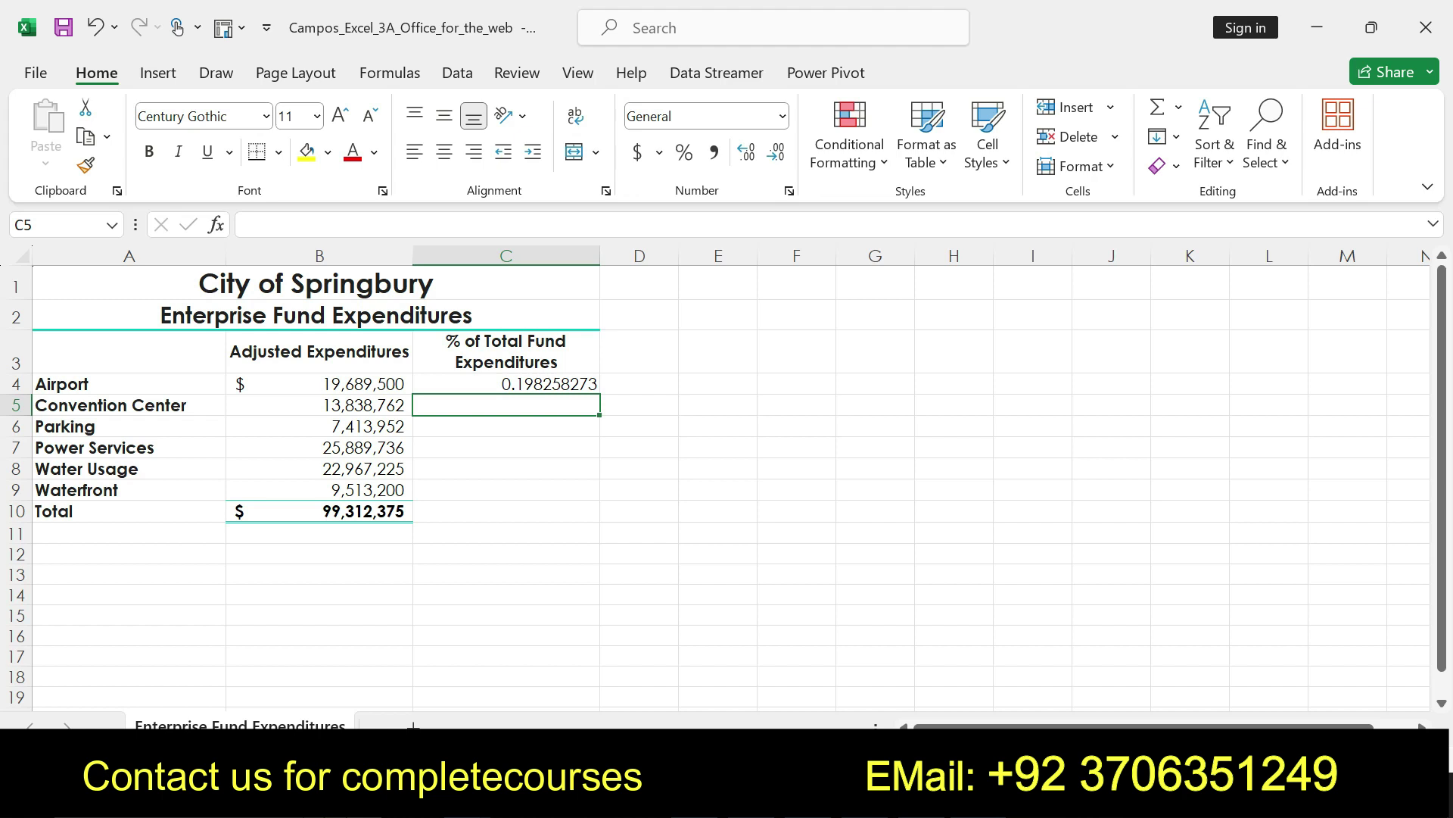
pyautogui.click(504, 387)
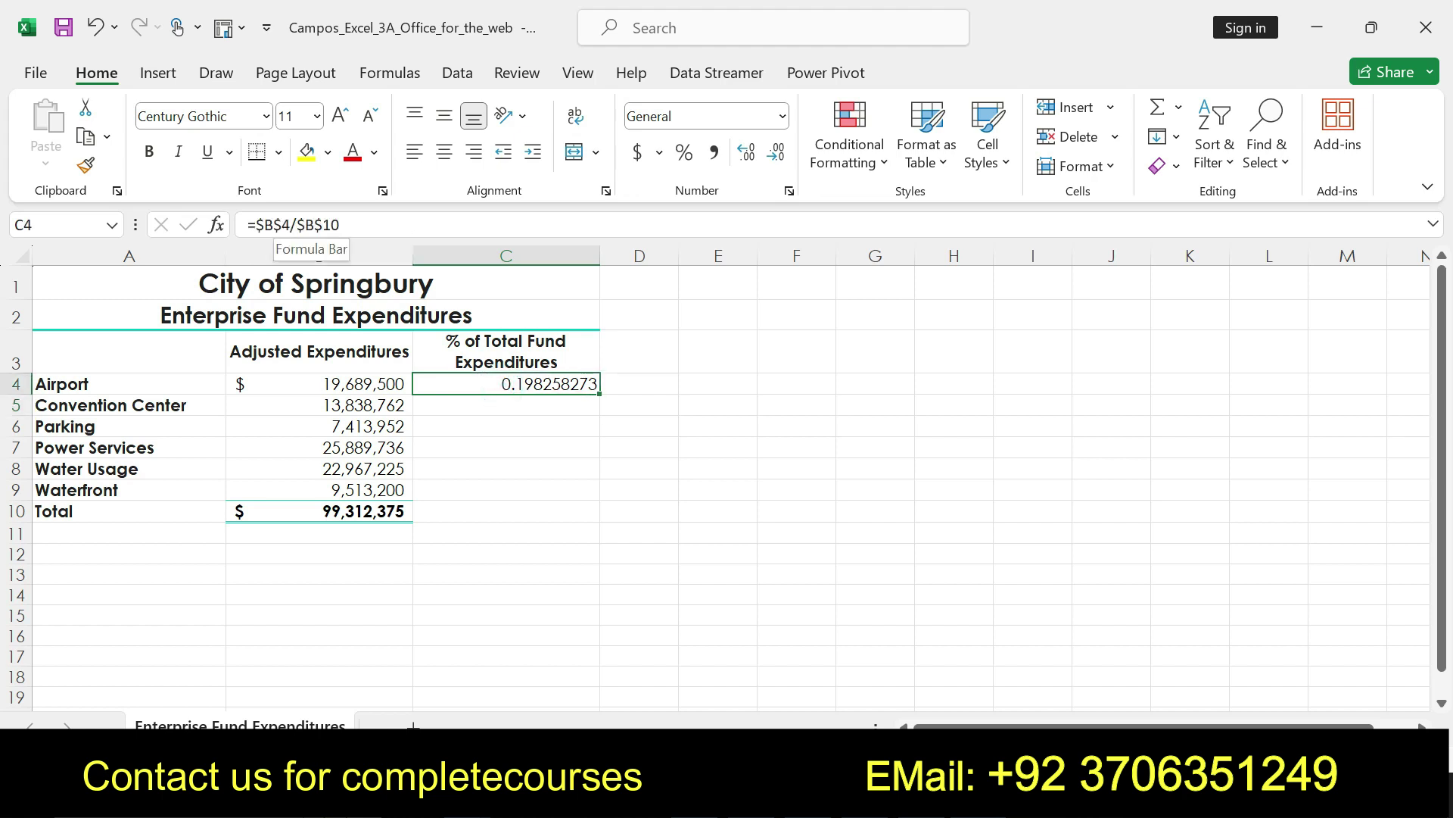
pyautogui.doubleClick(270, 225)
pyautogui.press('F4')
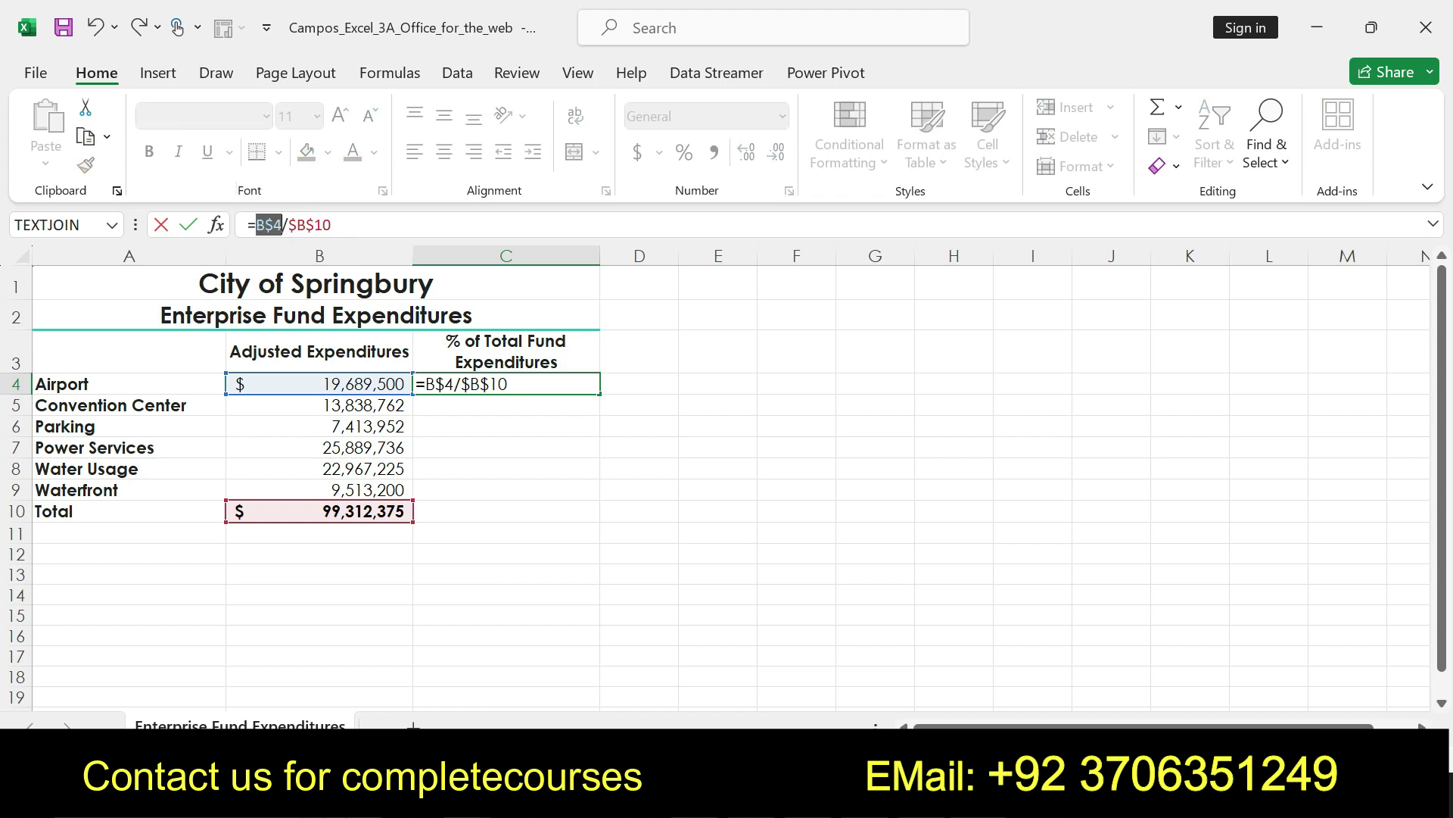
pyautogui.press('F4')
pyautogui.press('F4')
pyautogui.press('F4')
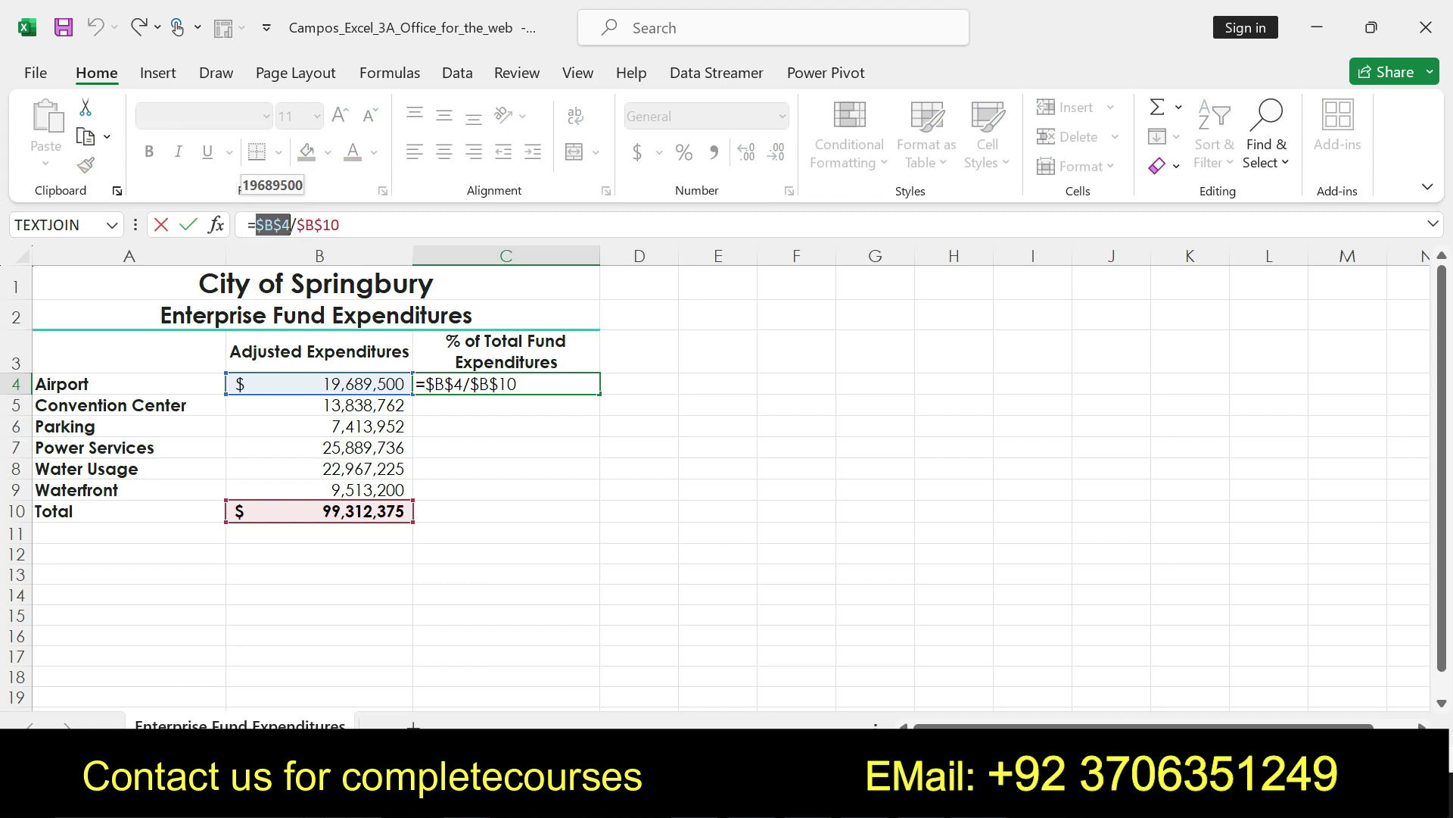
pyautogui.press('Left')
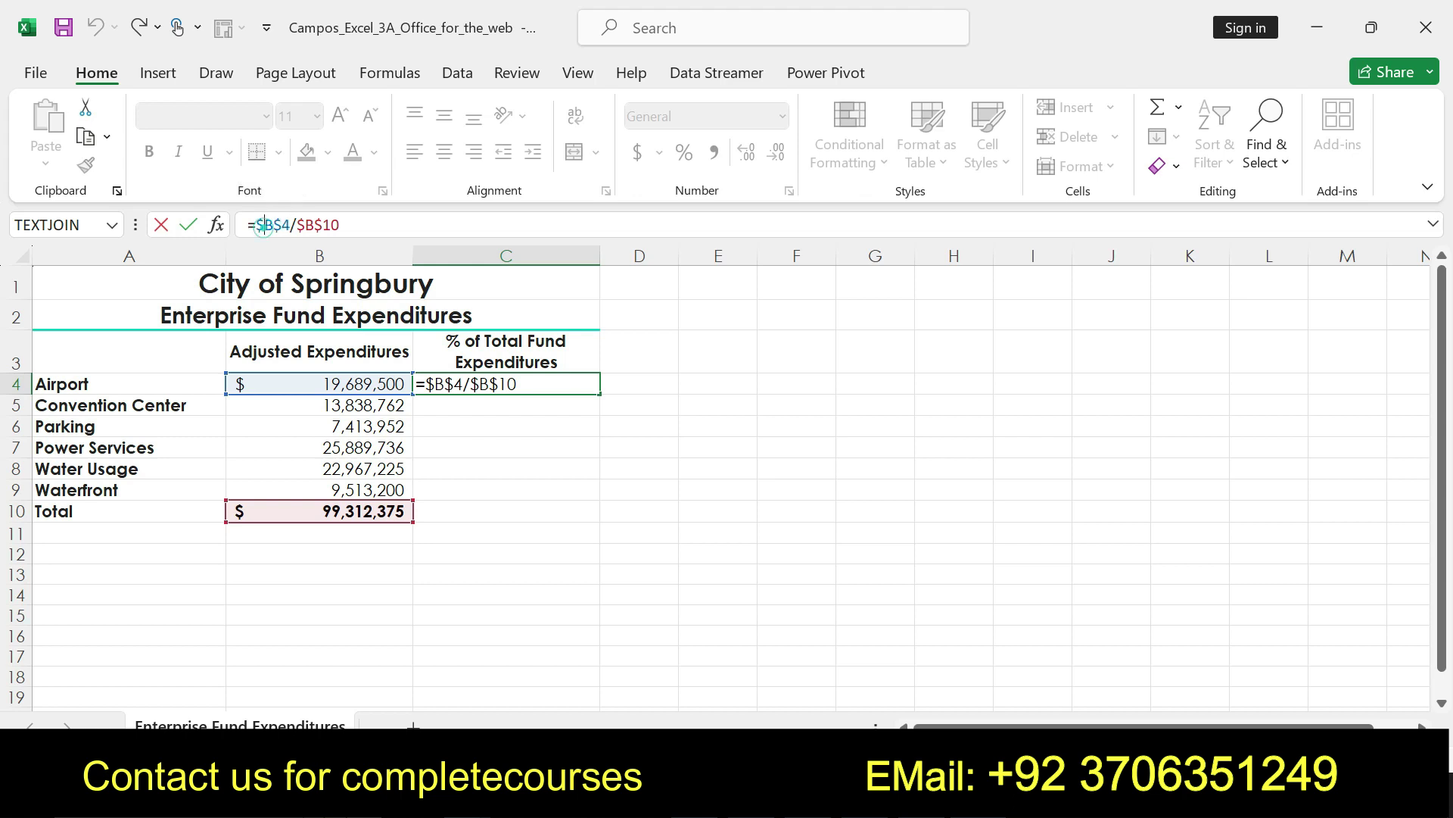
pyautogui.press('Delete')
pyautogui.press('Right')
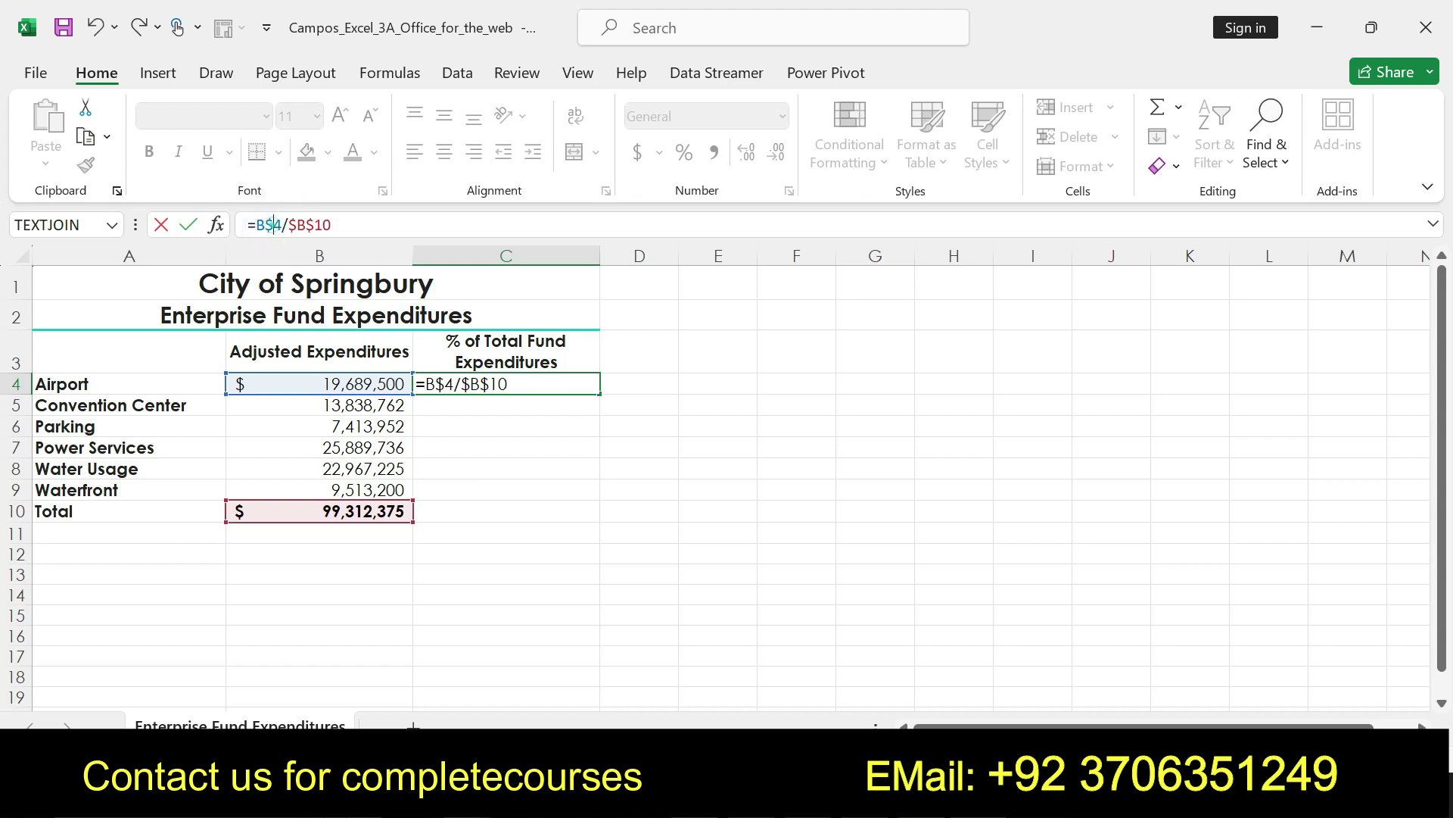
pyautogui.press('Delete')
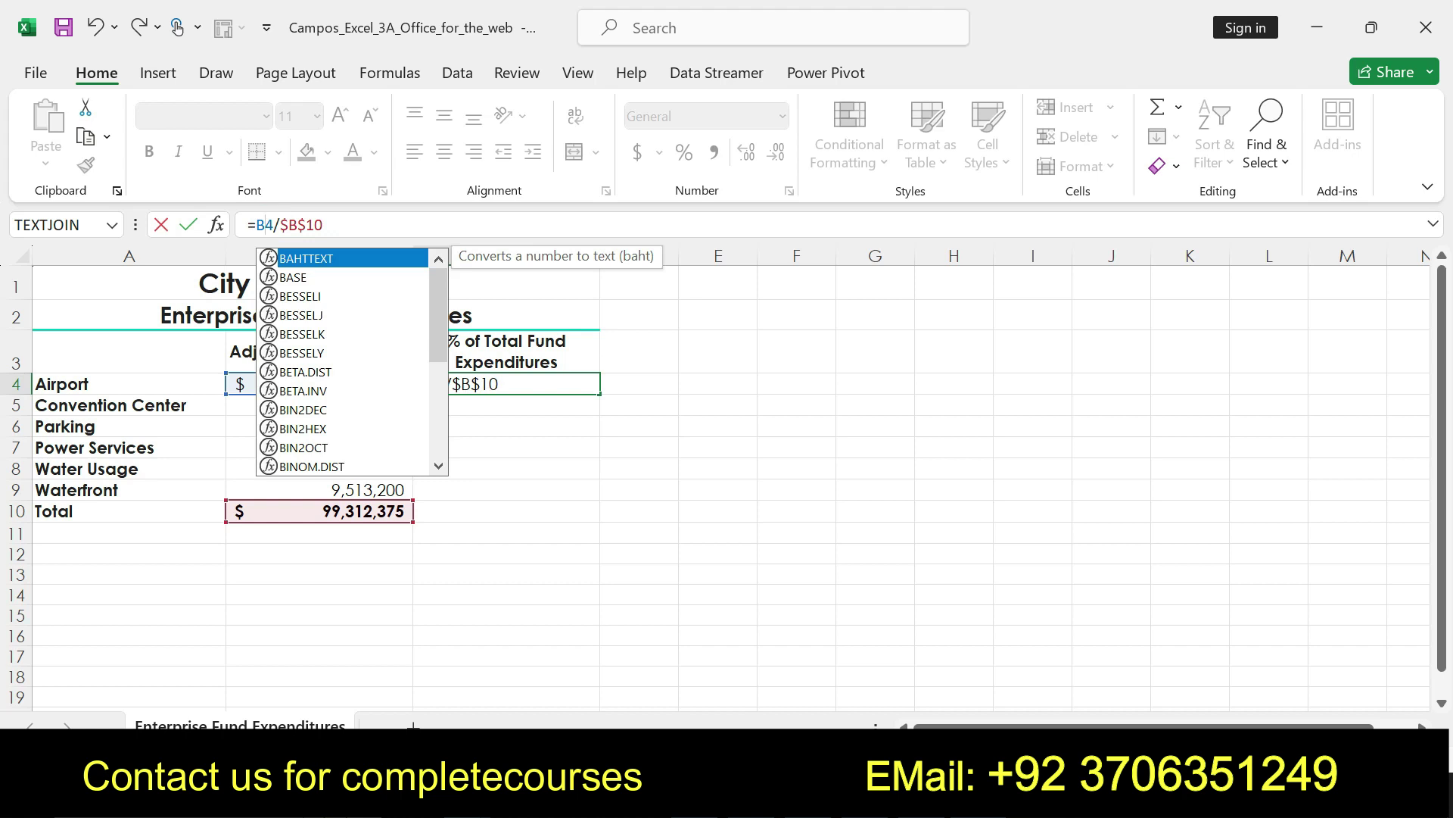
pyautogui.press('Escape')
pyautogui.press('Return')
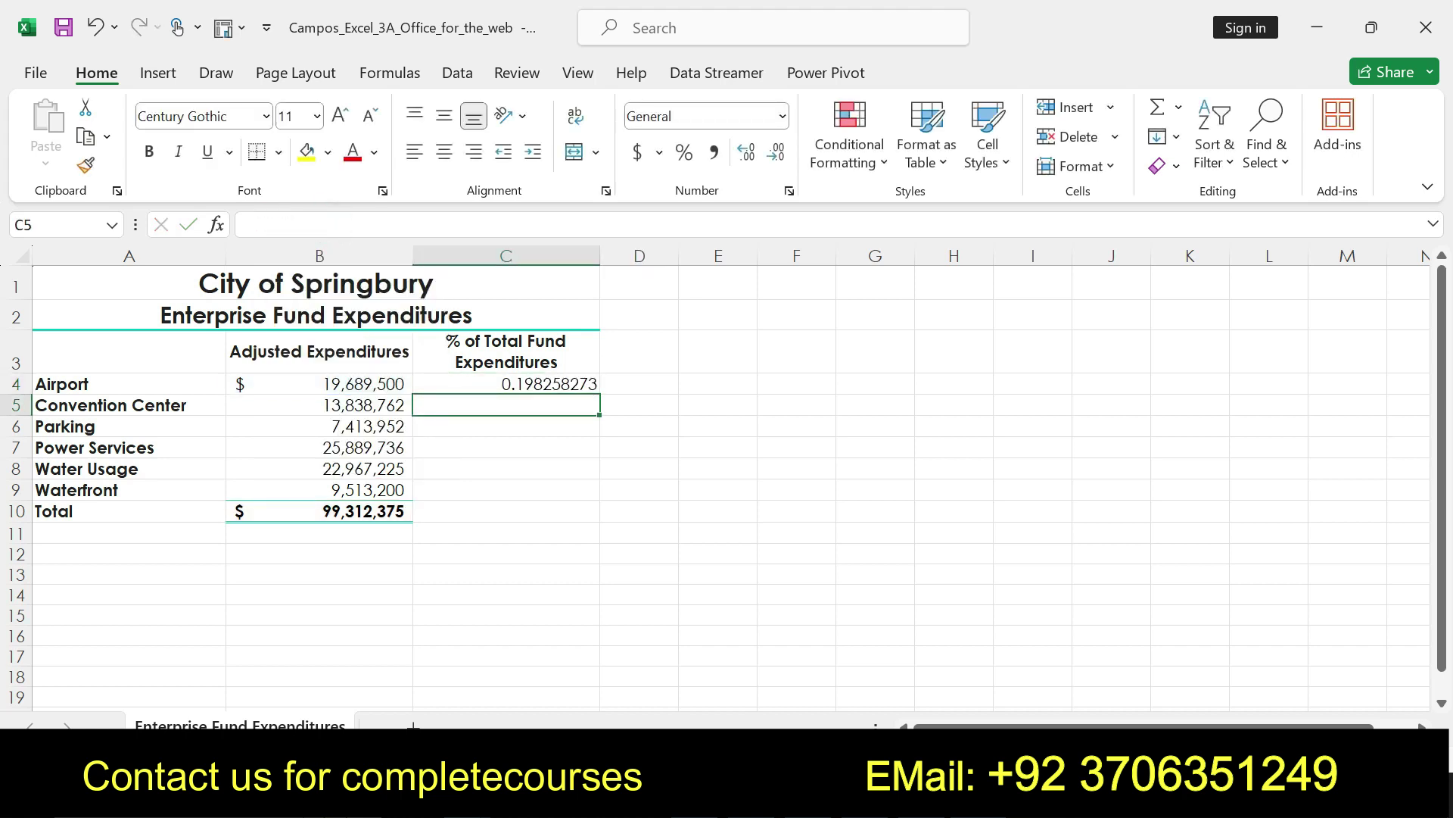
# Fill C4's formula down through C9, then undo the step 3 highlight in Word.
pyautogui.click(509, 384)
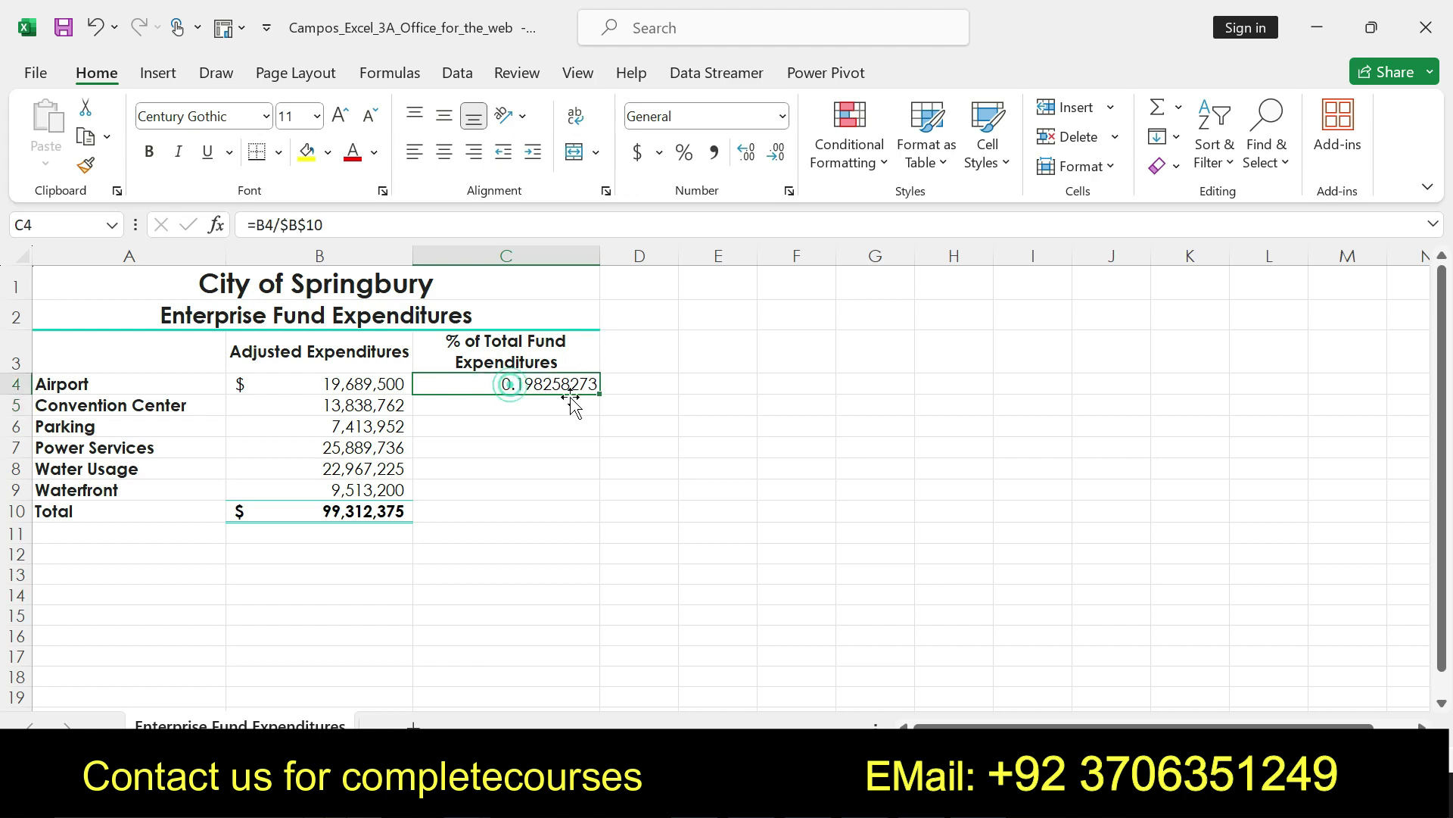
pyautogui.hotkey('alt', 'Tab')
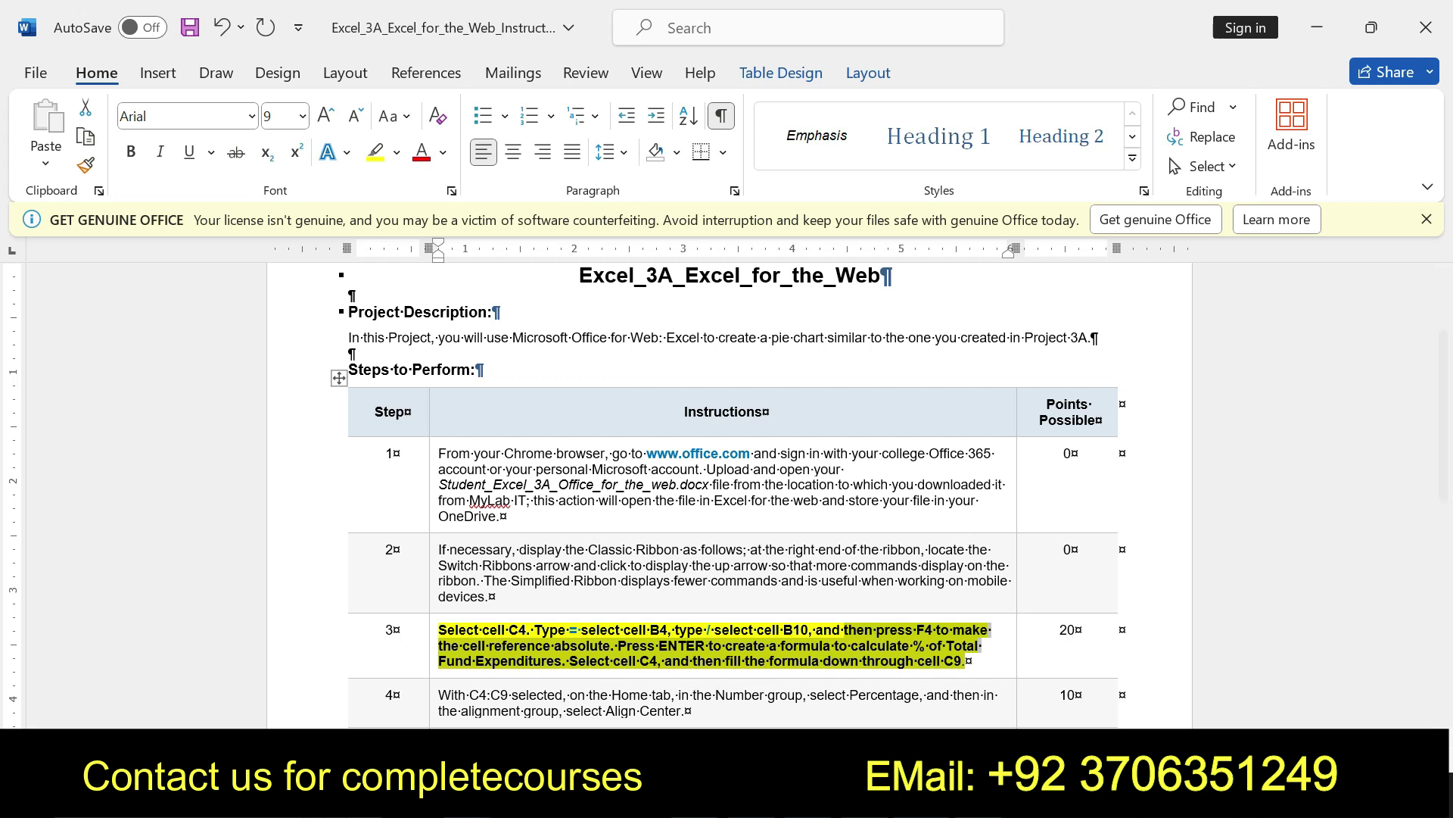
pyautogui.click(697, 661)
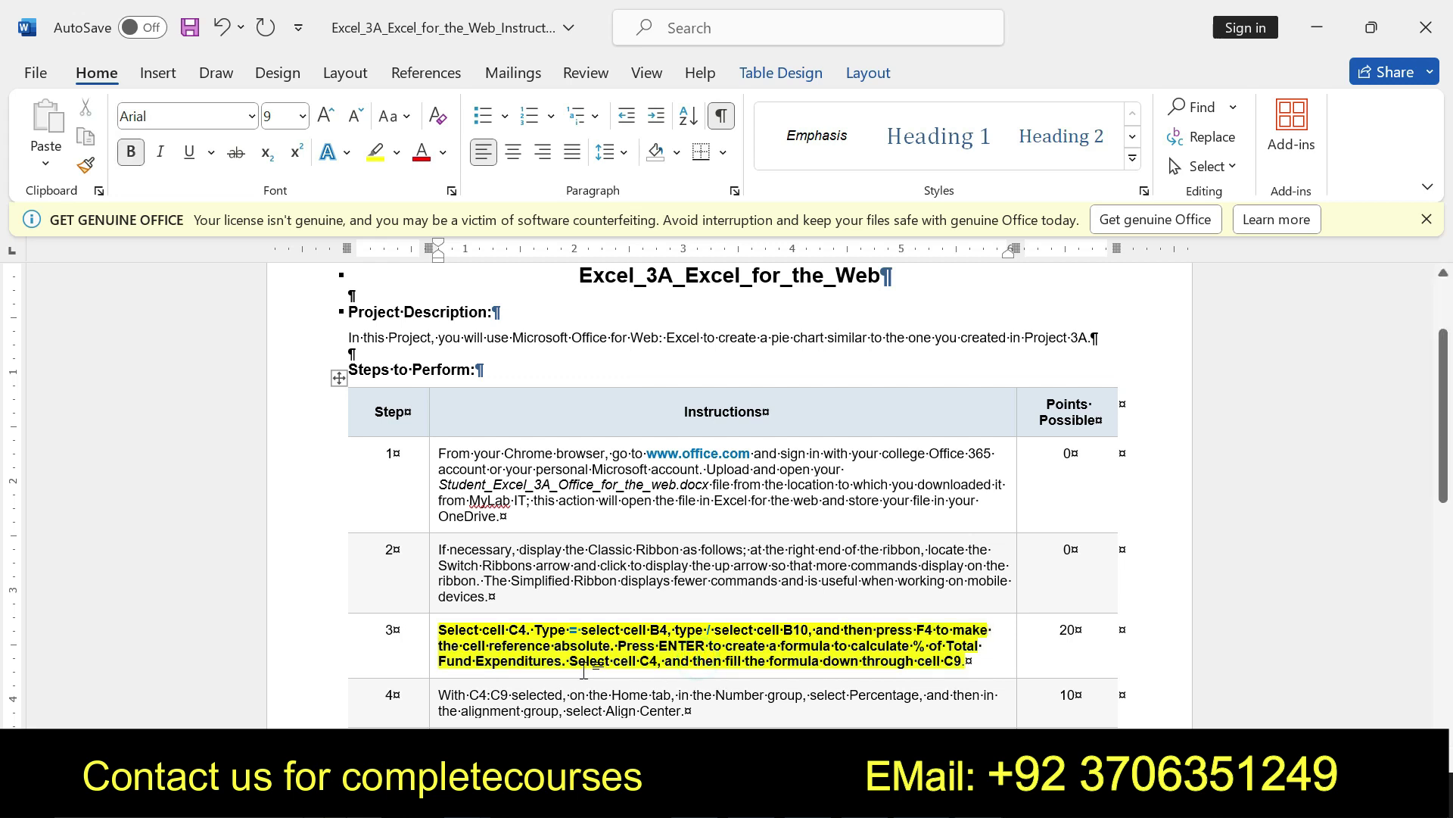
pyautogui.moveTo(570, 662); pyautogui.dragTo(621, 662)
pyautogui.moveTo(841, 661); pyautogui.dragTo(965, 661)
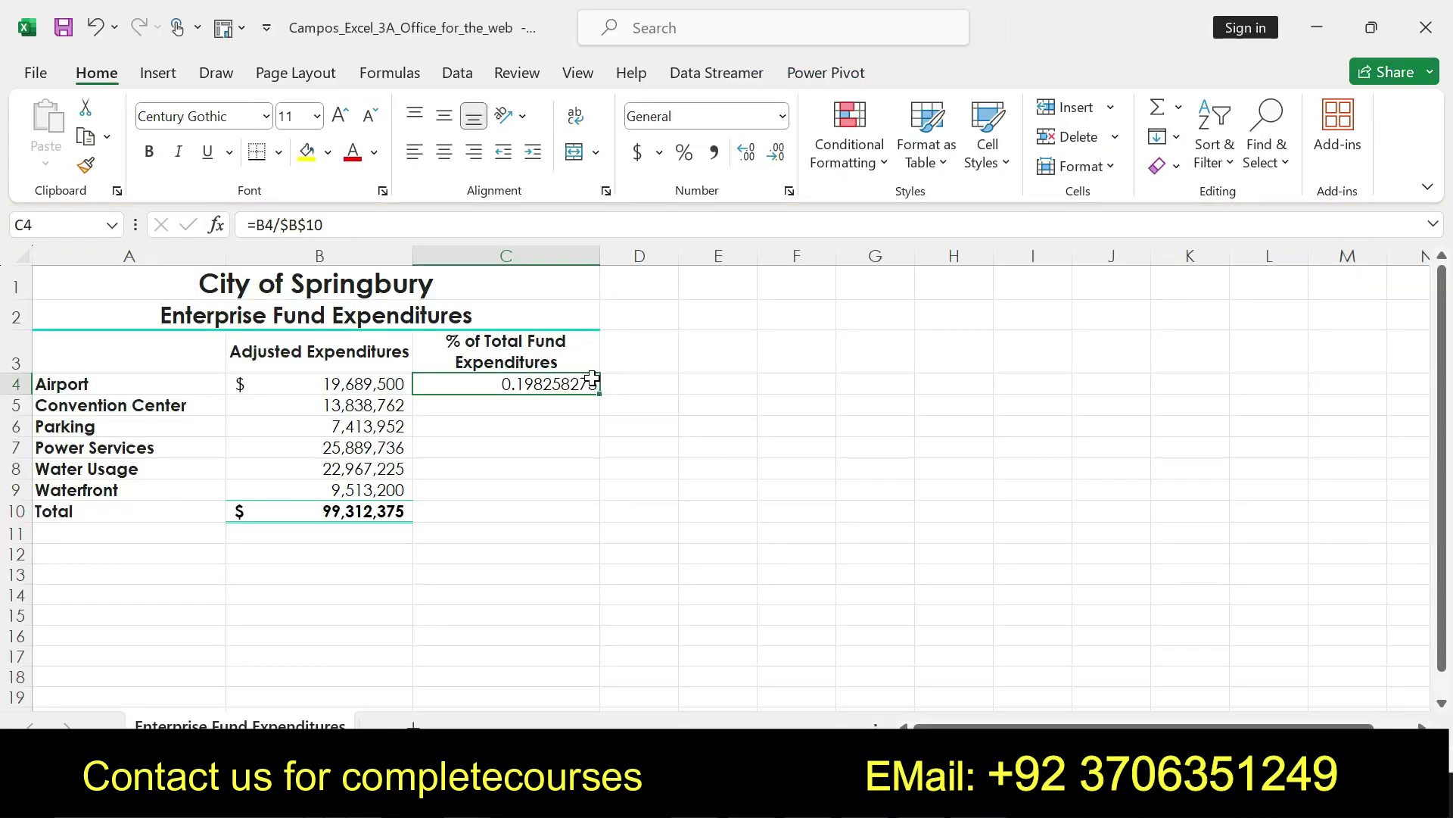
pyautogui.moveTo(599, 394); pyautogui.dragTo(597, 499)
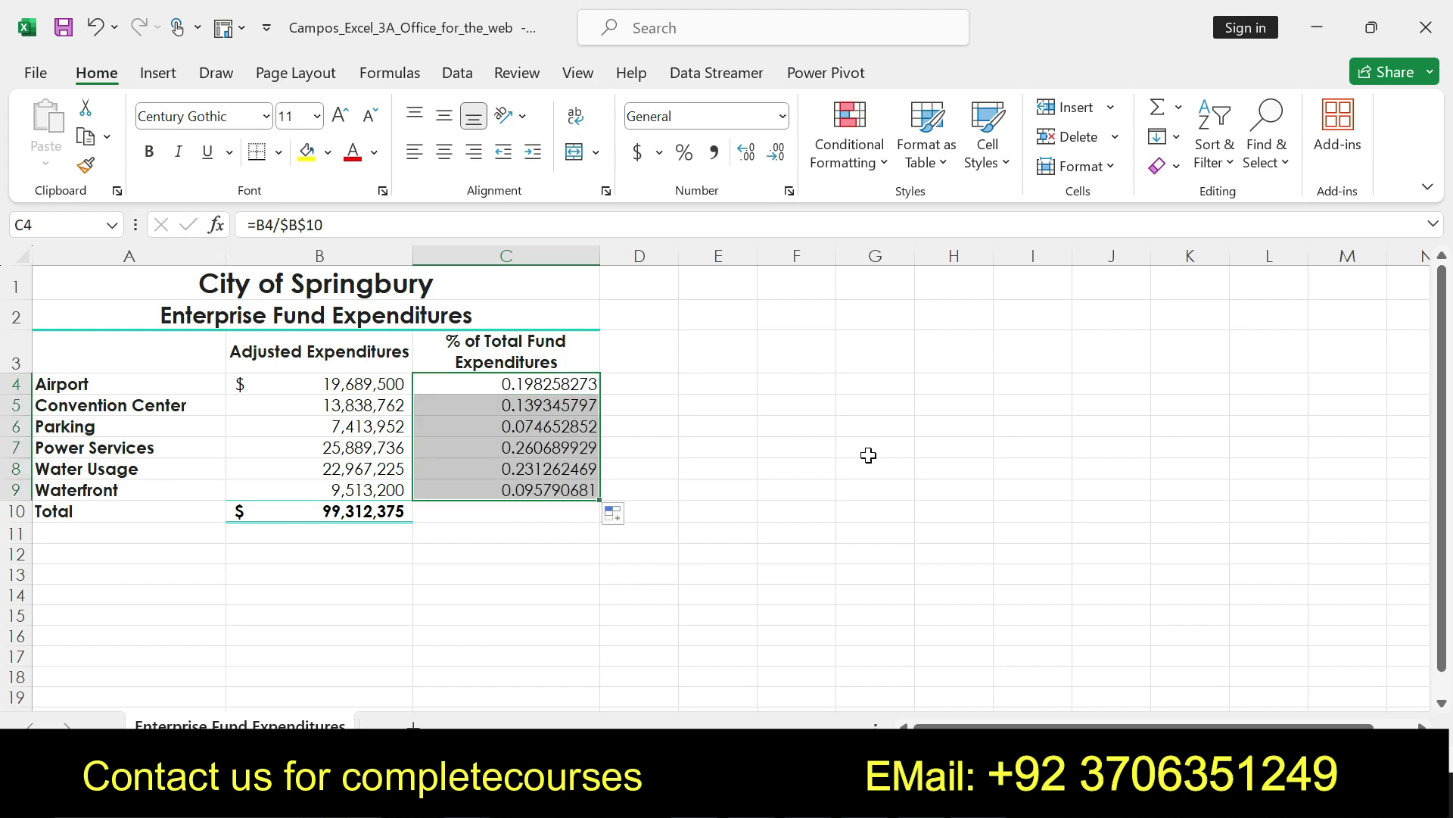
pyautogui.hotkey('alt', 'Tab')
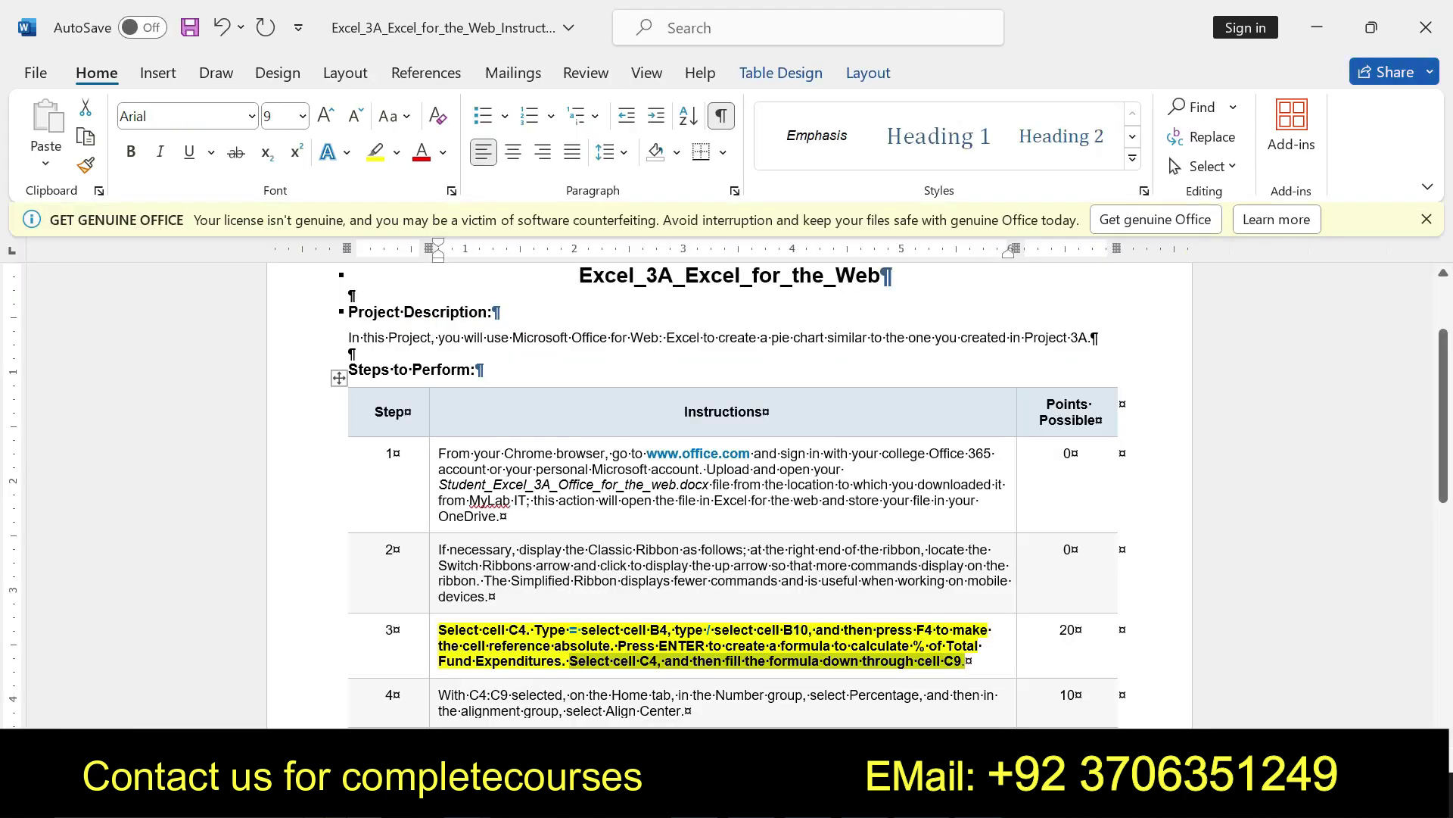
pyautogui.hotkey('ctrl', 'z')
pyautogui.hotkey('ctrl', 'z')
pyautogui.hotkey('ctrl', 'z')
pyautogui.hotkey('ctrl', 'z')
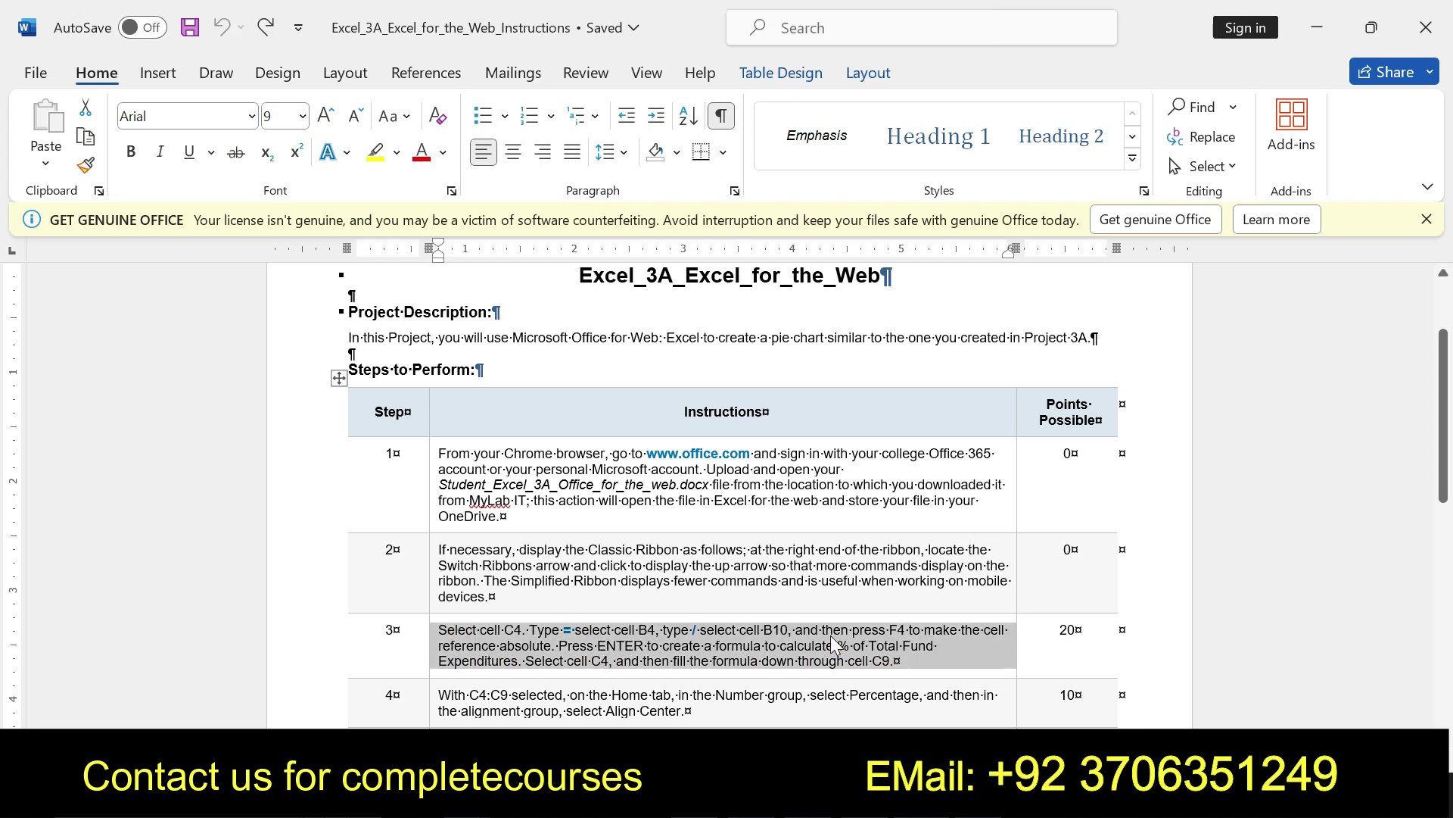
# Bold and yellow-highlight the step 4 instruction about Percentage format and Align Center.
pyautogui.scroll(-2, 1450, 496)
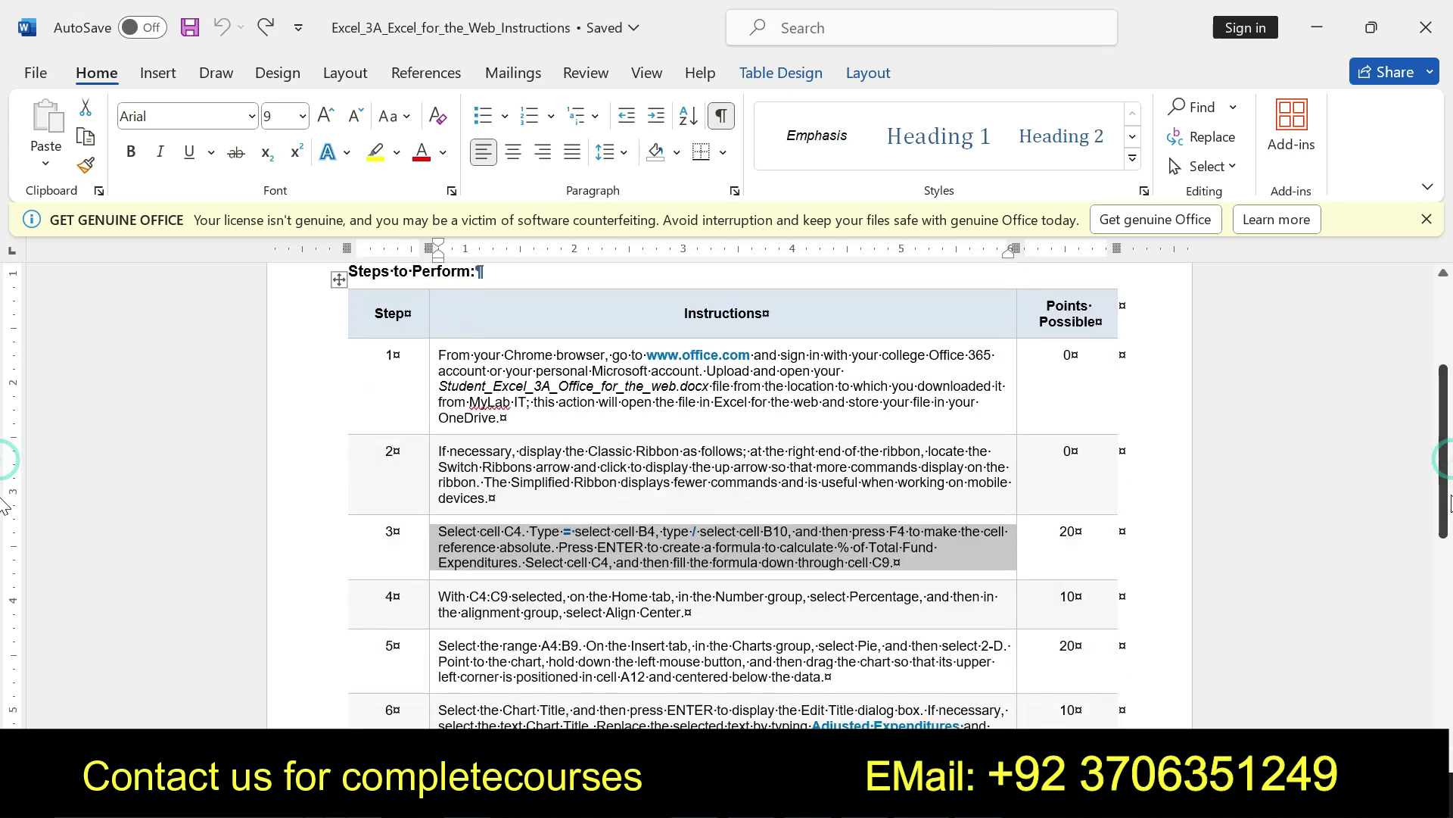
pyautogui.moveTo(438, 596); pyautogui.dragTo(666, 582)
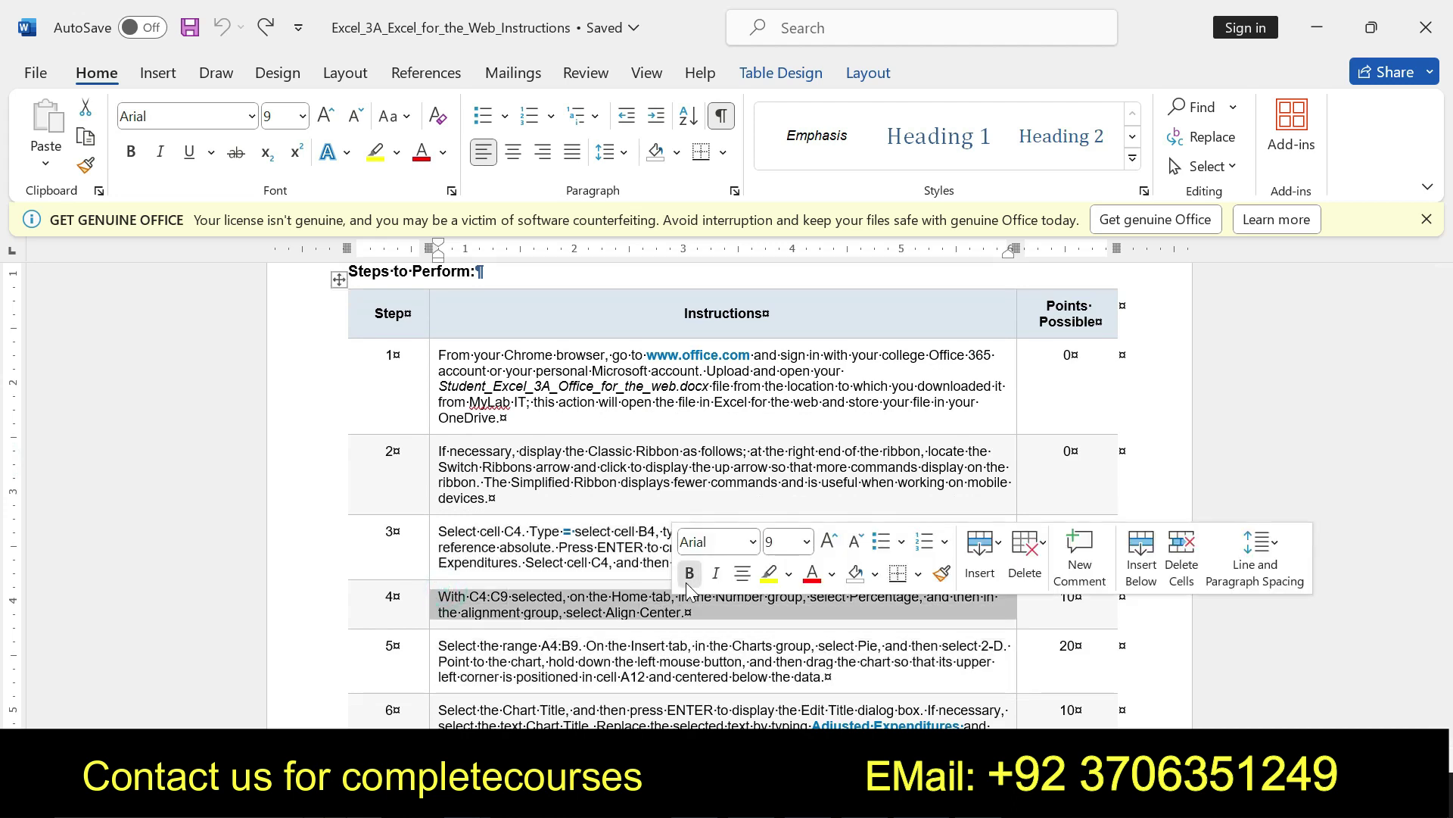
pyautogui.click(689, 573)
pyautogui.click(769, 573)
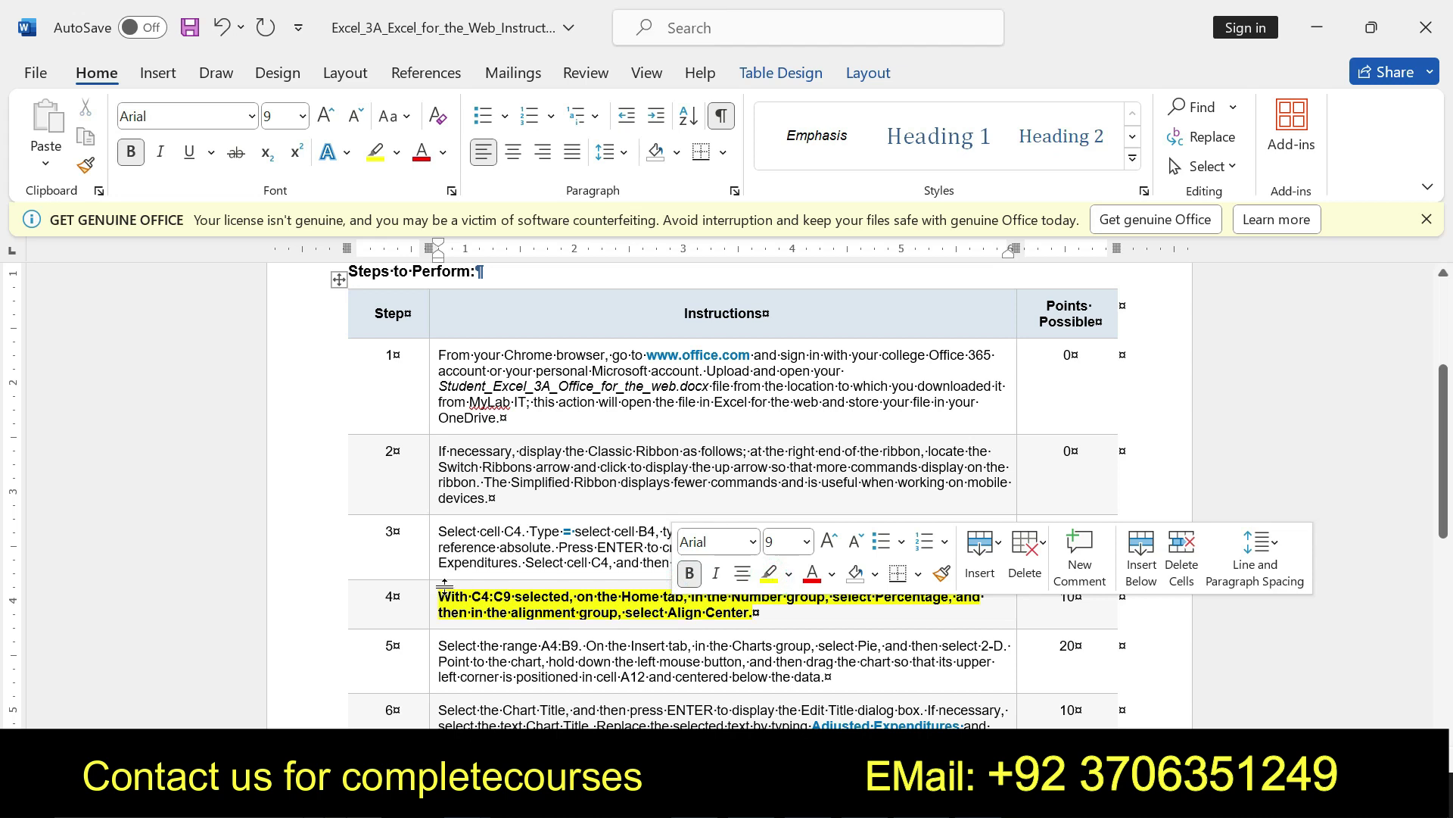
pyautogui.moveTo(665, 612); pyautogui.dragTo(753, 612)
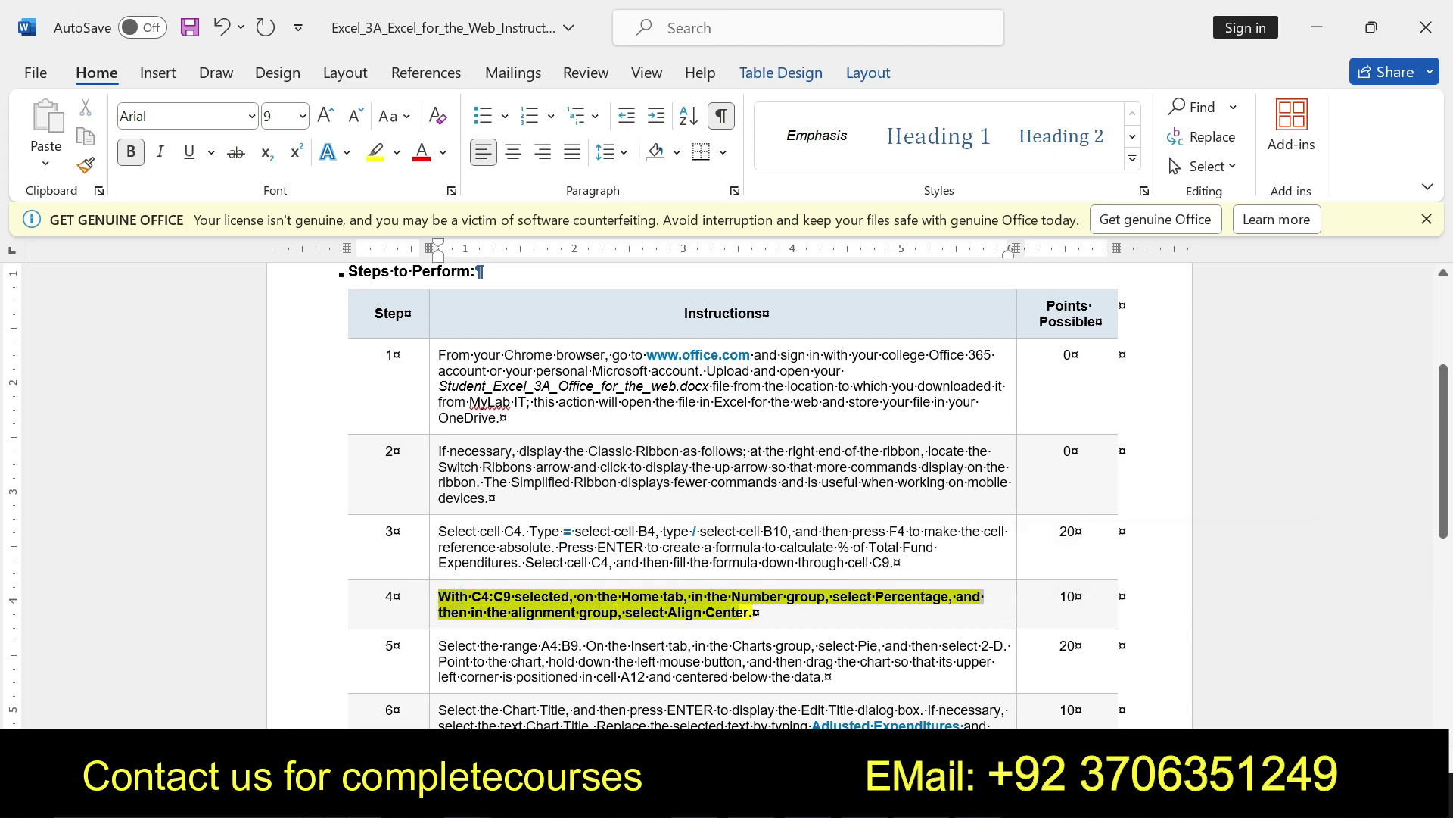
pyautogui.click(460, 605)
pyautogui.moveTo(439, 596); pyautogui.dragTo(750, 612)
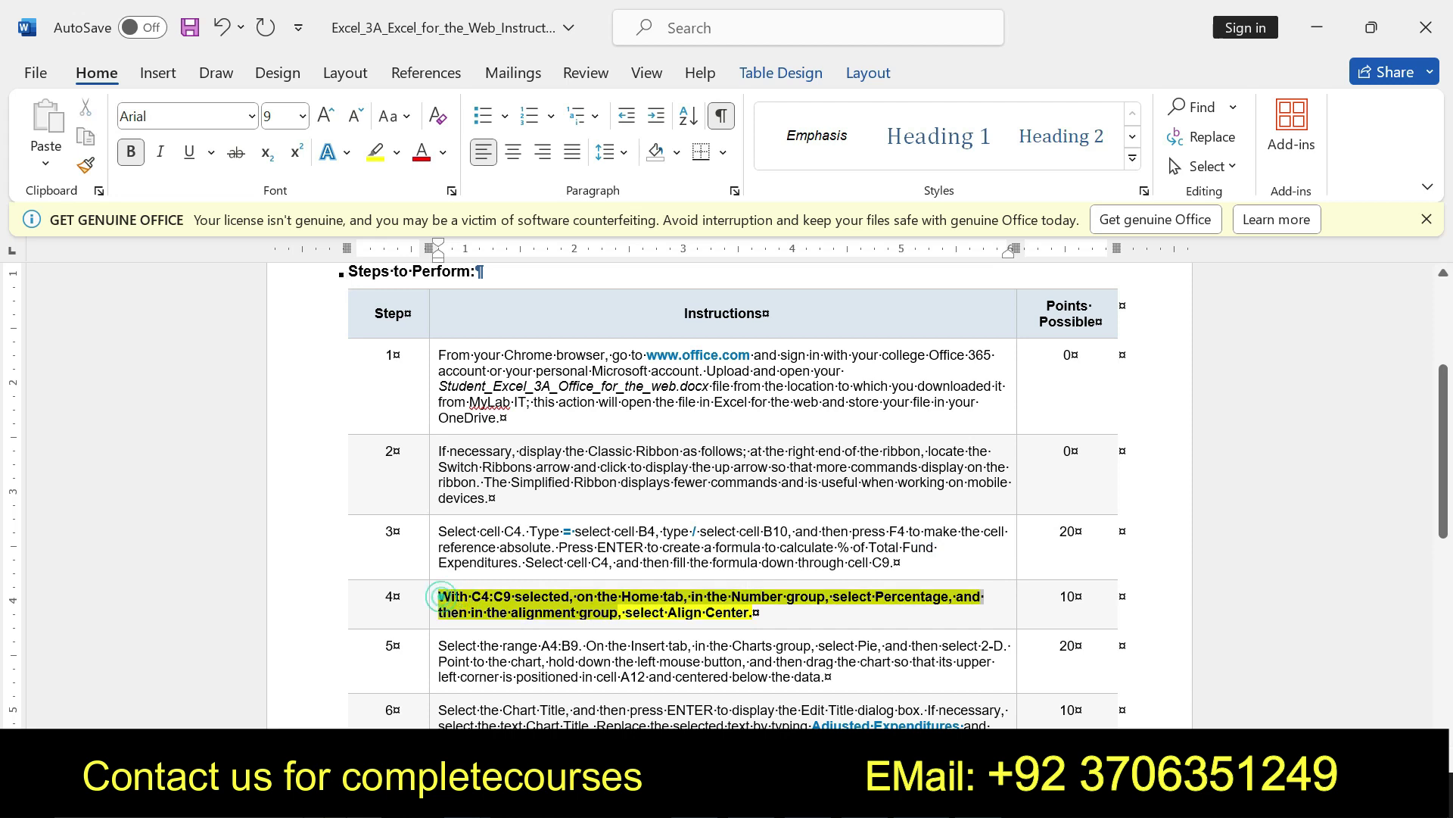
pyautogui.click(749, 615)
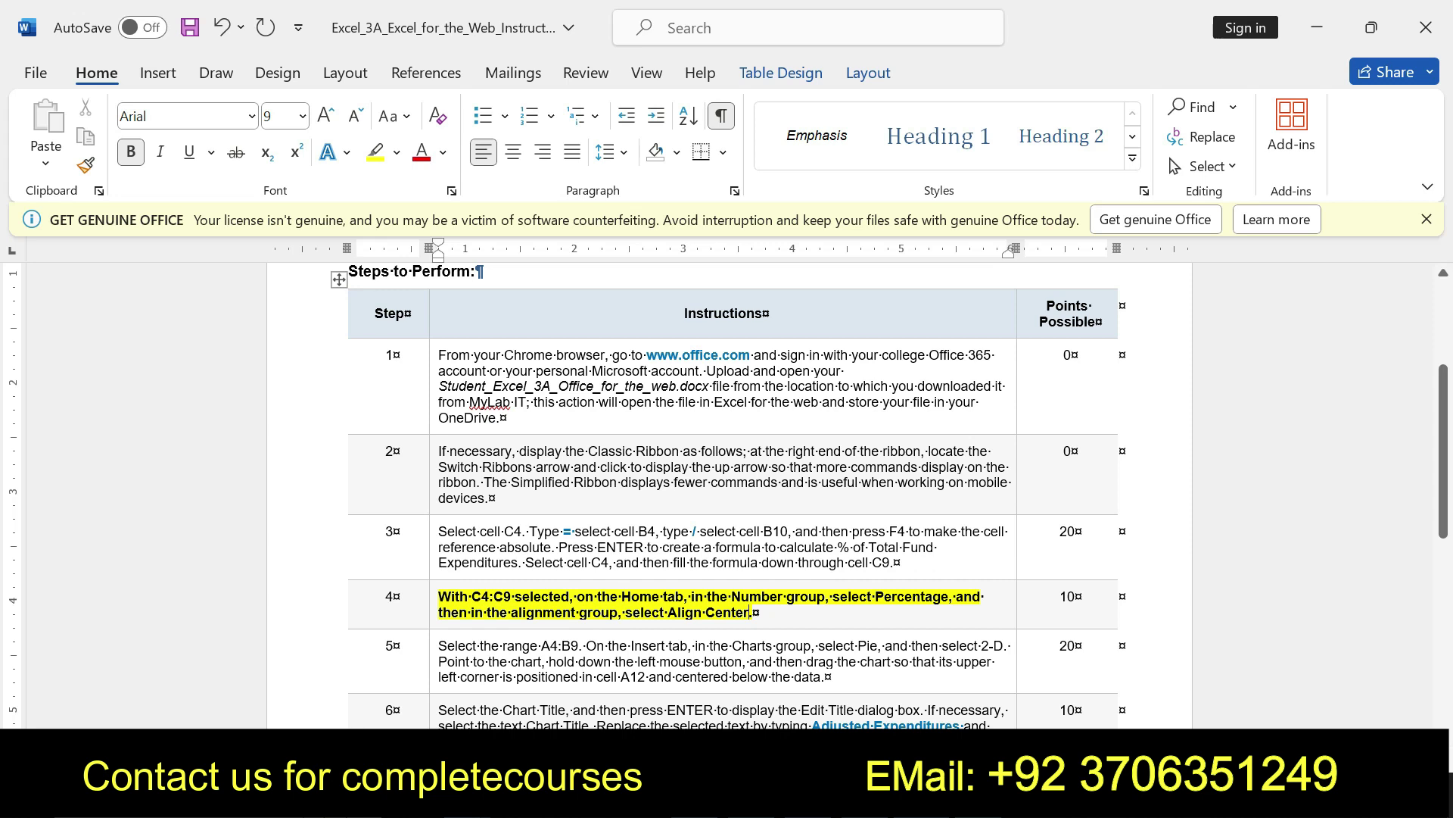
pyautogui.moveTo(757, 612)
pyautogui.moveTo(439, 596); pyautogui.dragTo(757, 613)
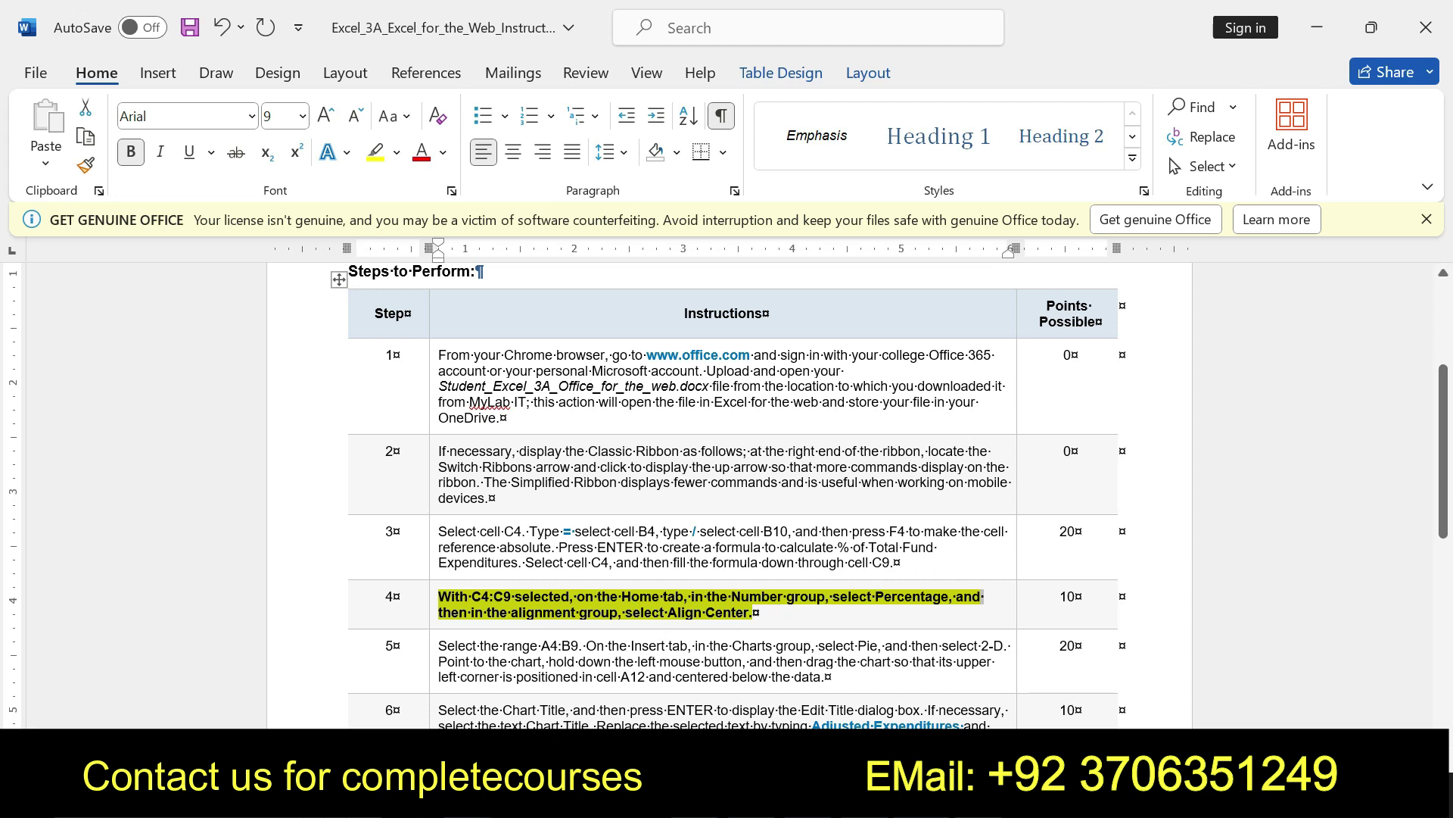
# Format C4:C9 as centered whole-number percentages, then undo the step 4 highlight in Word.
pyautogui.hotkey('alt', 'Tab')
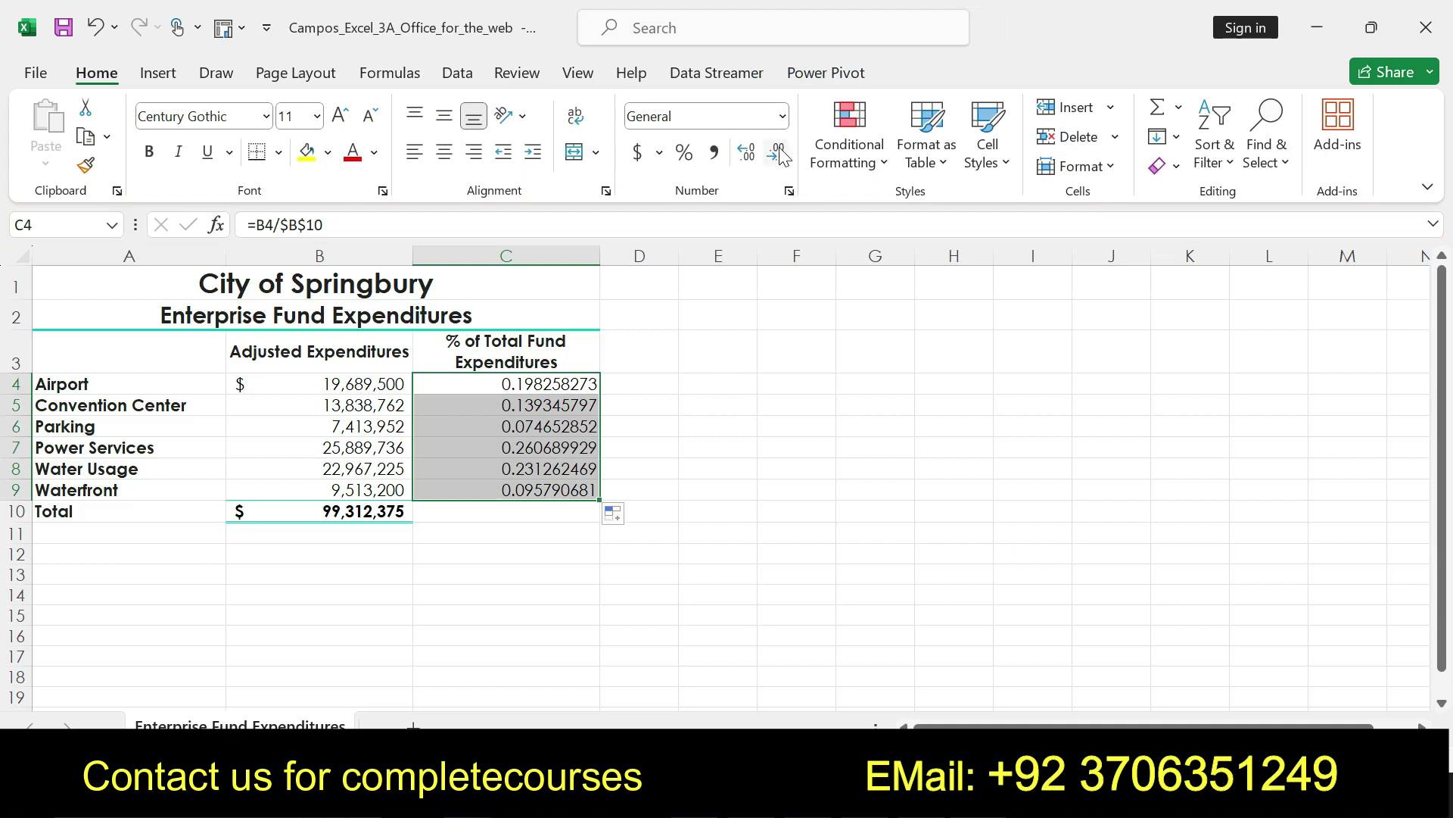
pyautogui.click(790, 191)
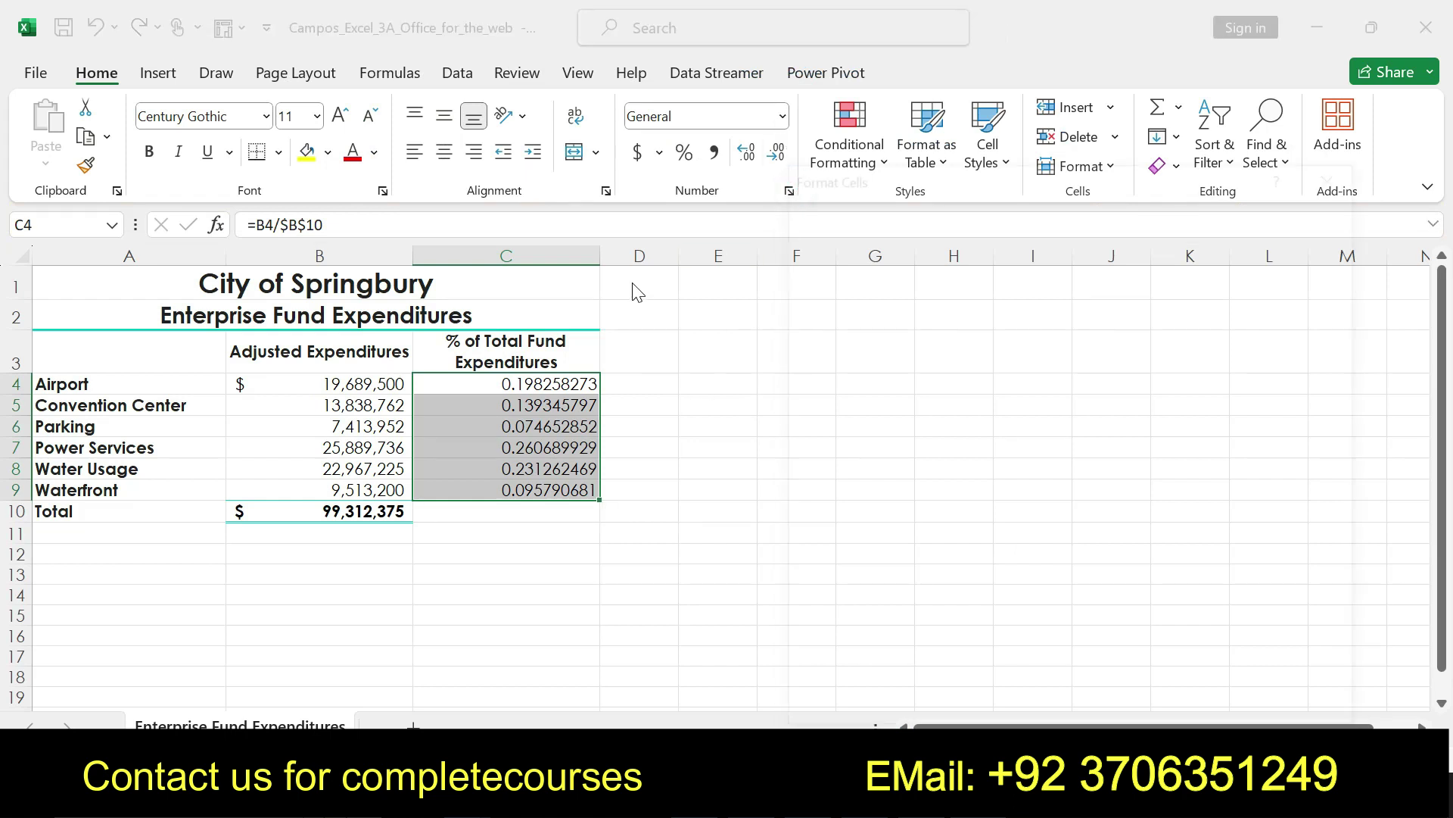
pyautogui.click(823, 278)
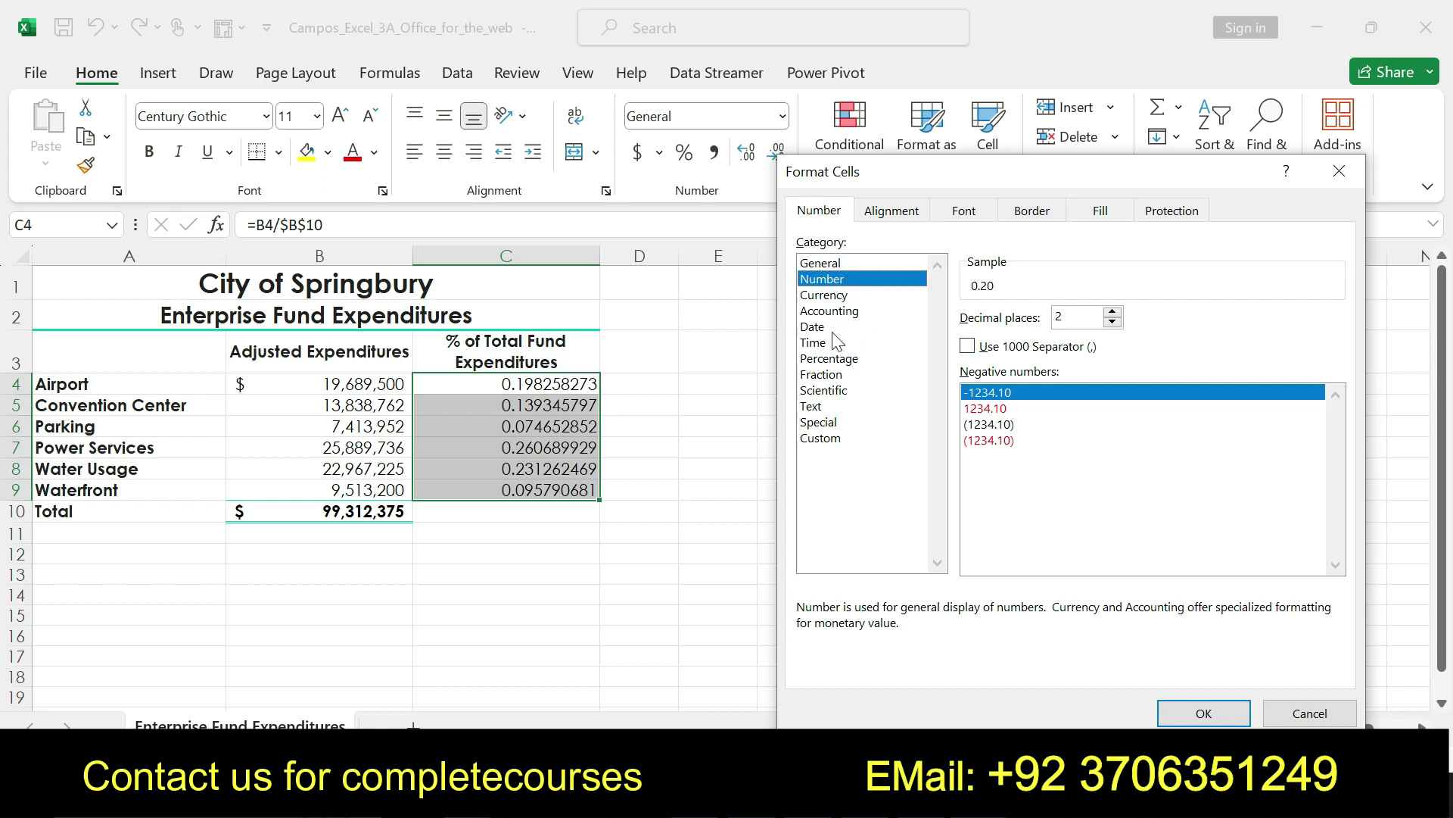
pyautogui.click(831, 358)
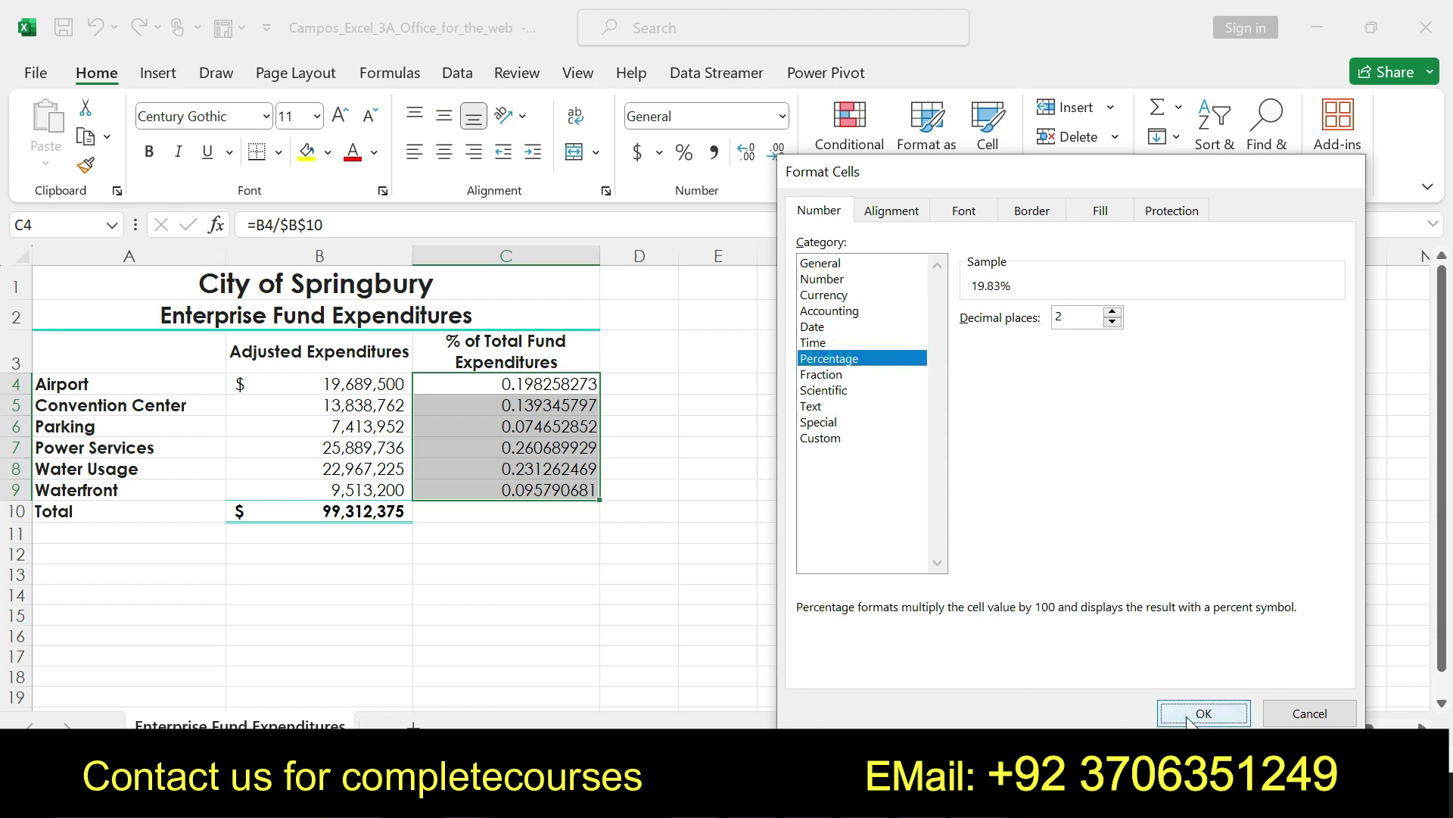
pyautogui.click(1204, 713)
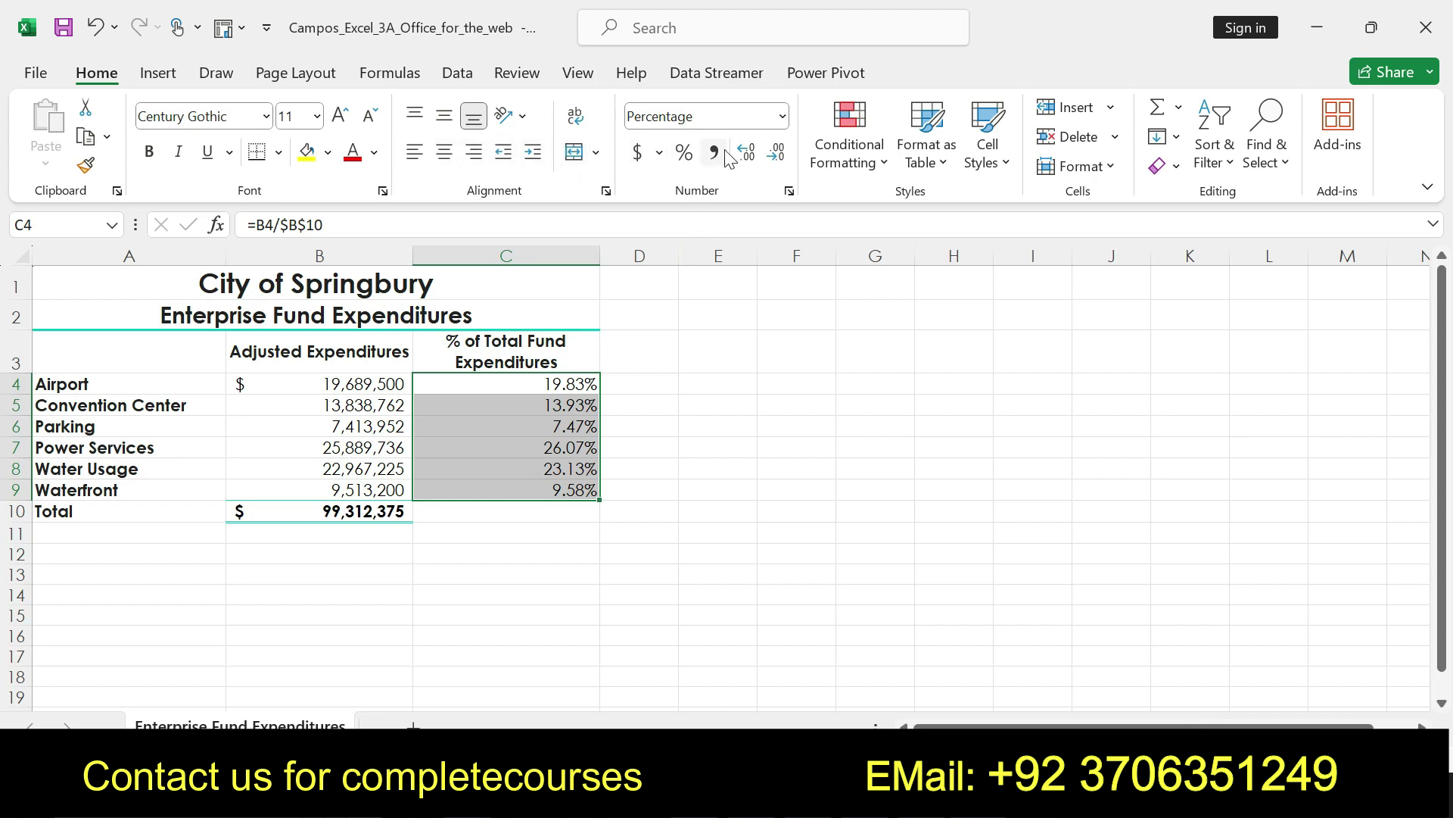
pyautogui.click(778, 151)
pyautogui.click(778, 151)
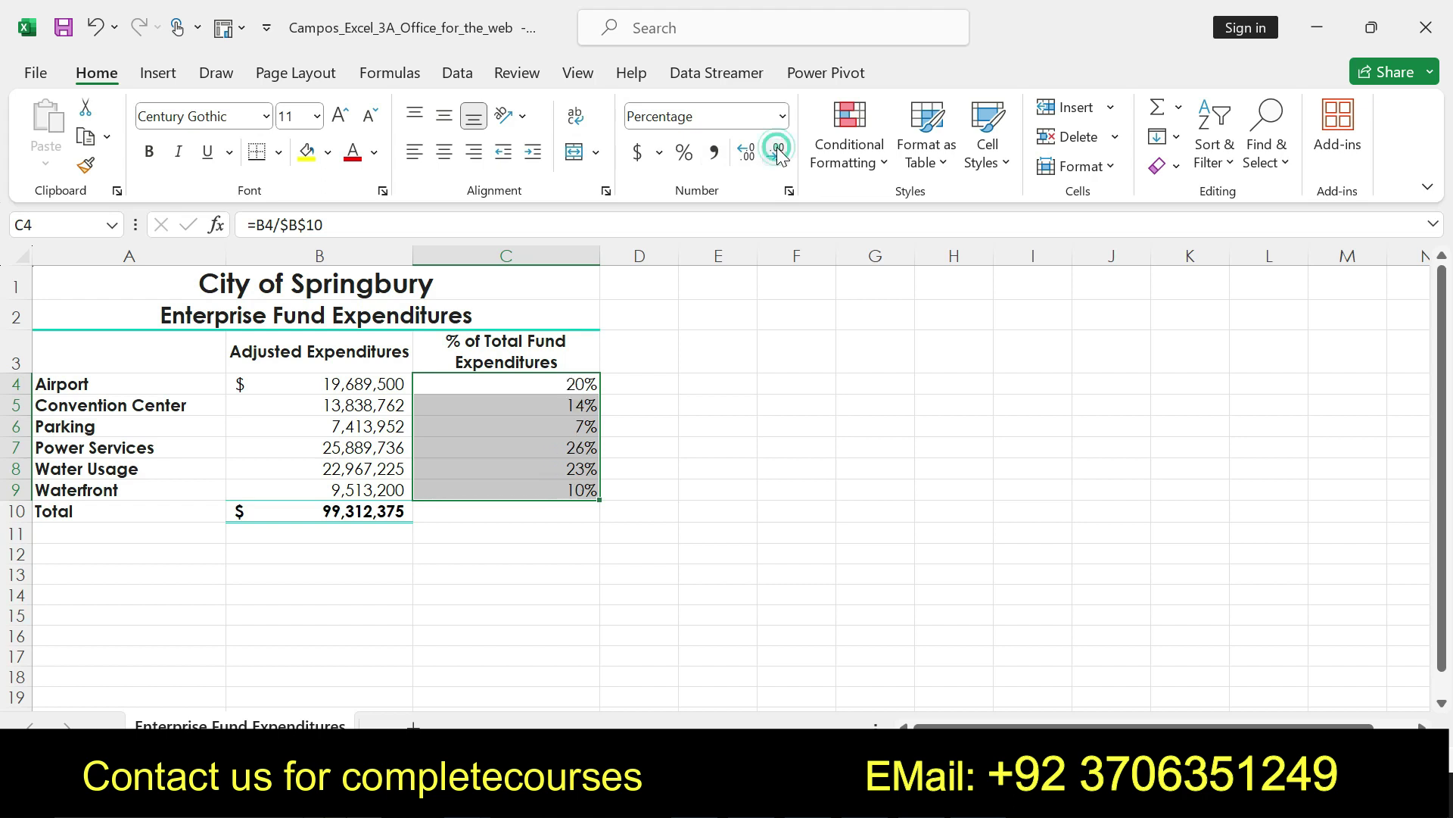
pyautogui.click(445, 153)
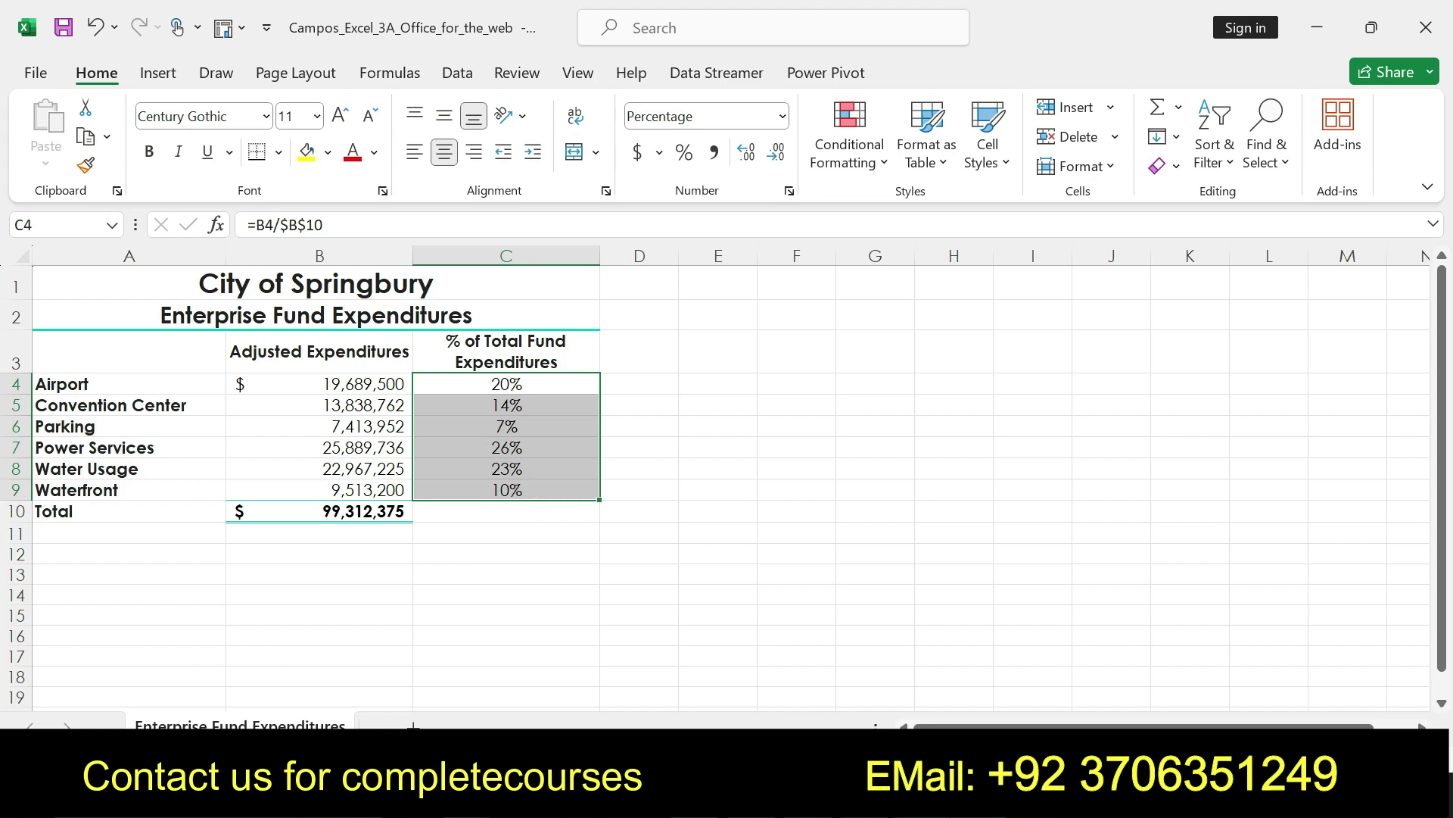
pyautogui.hotkey('alt', 'Tab')
pyautogui.hotkey('ctrl', 'z')
pyautogui.hotkey('ctrl', 'z')
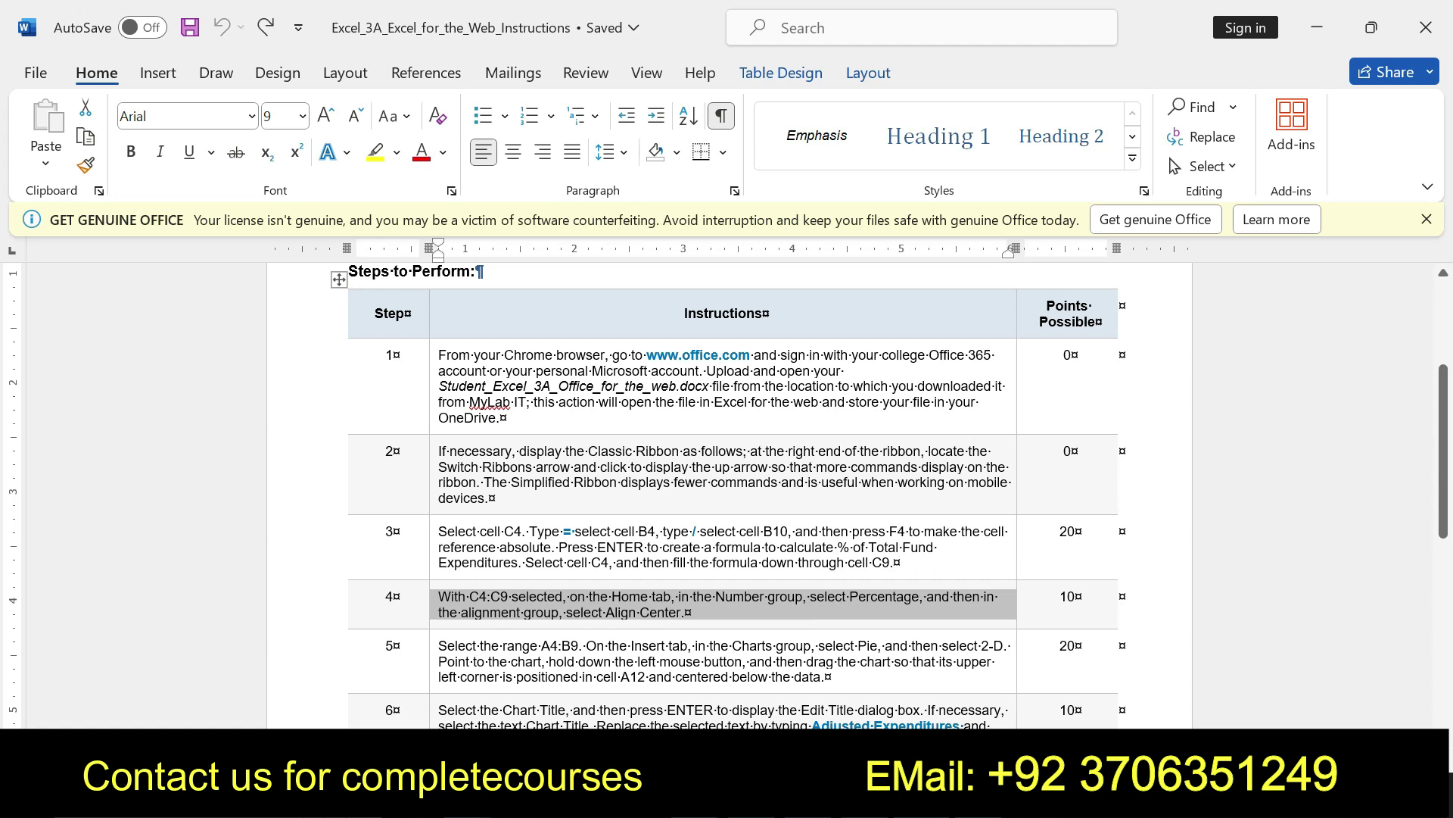
# Bold and yellow-highlight the step 5 pie-chart instruction in Word.
pyautogui.moveTo(438, 645); pyautogui.dragTo(822, 676)
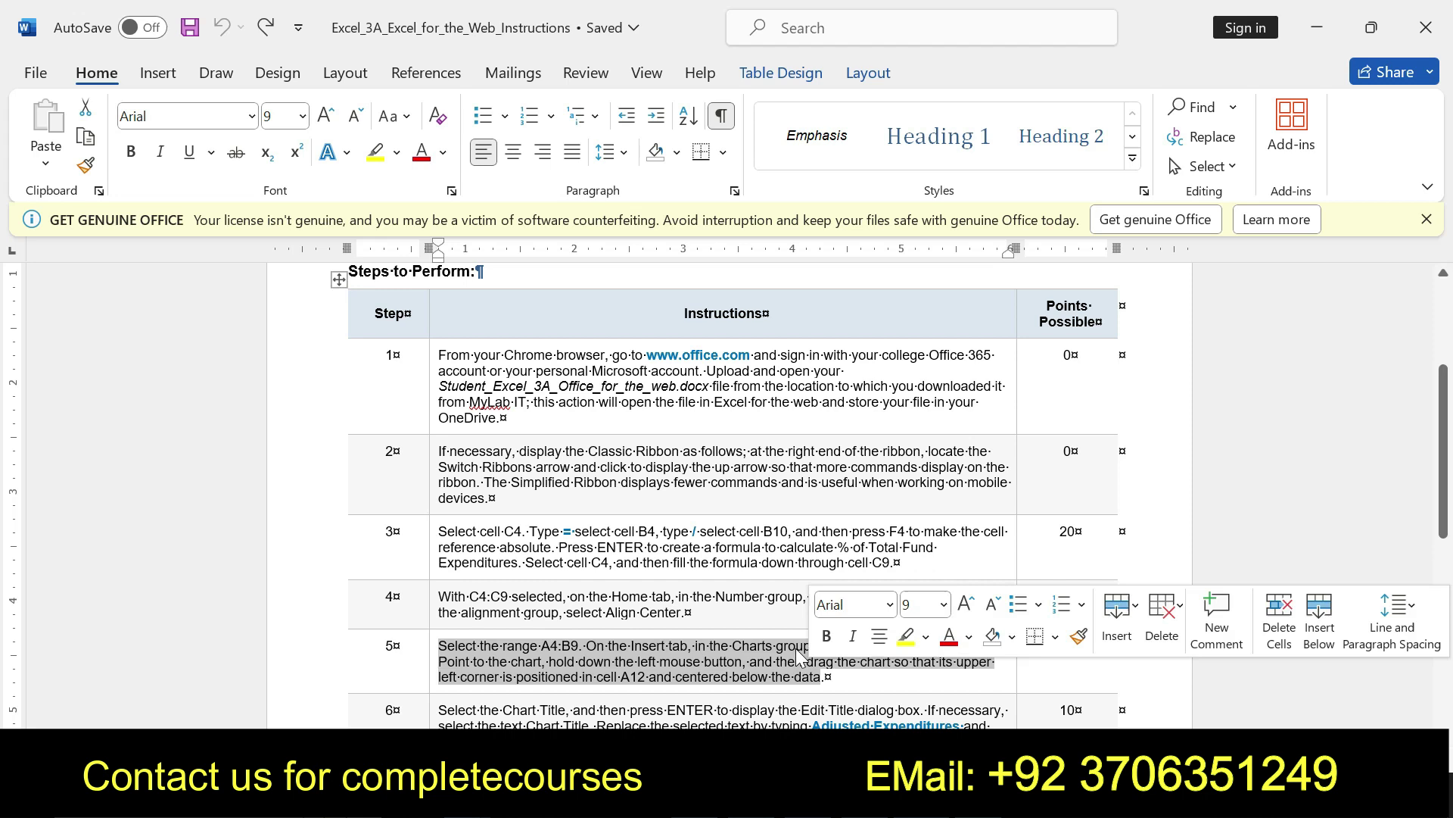
pyautogui.click(827, 636)
pyautogui.click(903, 638)
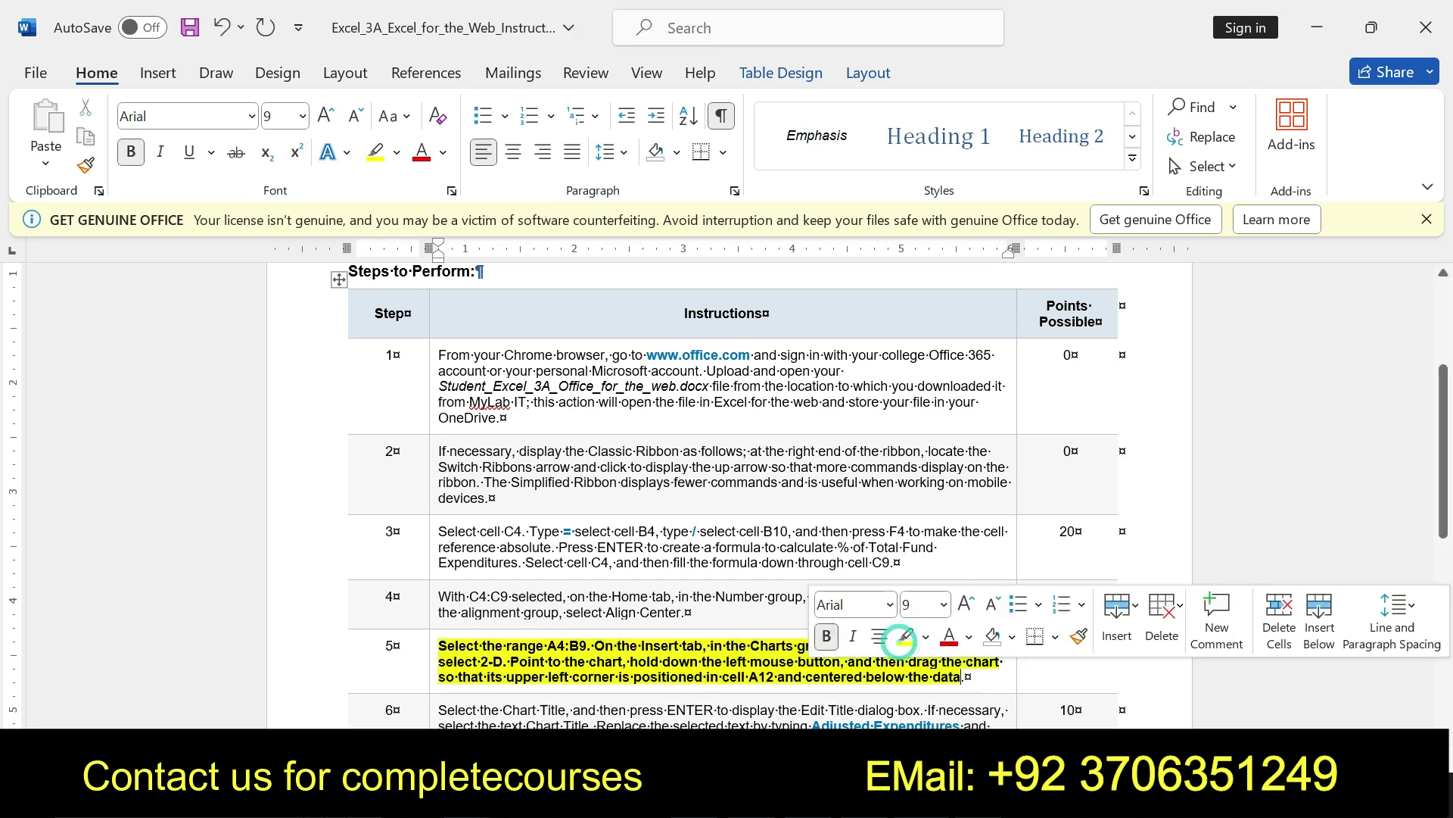
pyautogui.click(441, 645)
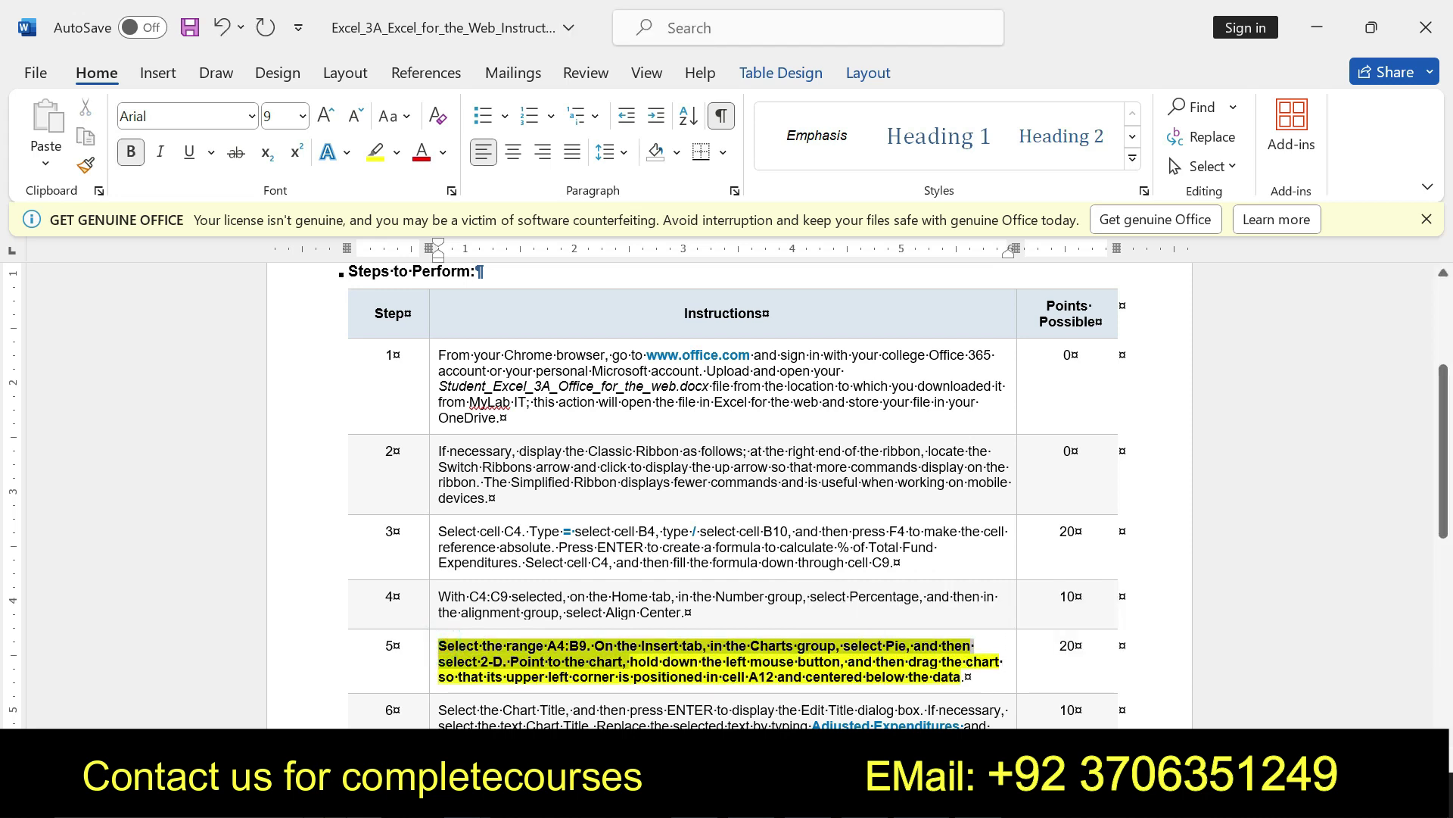
pyautogui.moveTo(441, 645); pyautogui.dragTo(972, 676)
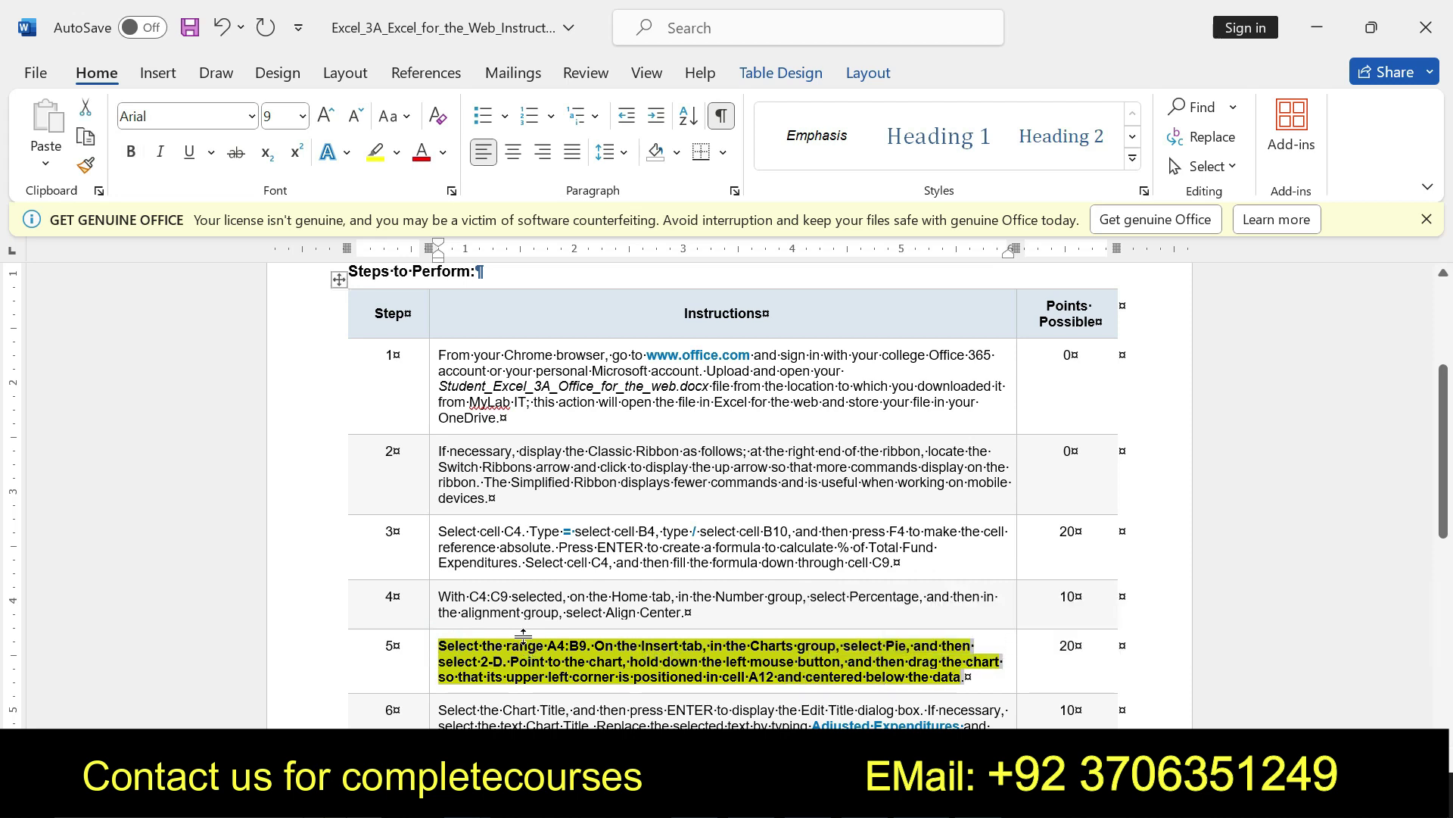
# Copy the range reference A4:B9 from step 5, then clear Excel's Name Box.
pyautogui.click(556, 652)
pyautogui.moveTo(547, 646)
pyautogui.mouseDown()
pyautogui.moveTo(579, 645)
pyautogui.moveTo(548, 643)
pyautogui.mouseUp()
pyautogui.click(585, 644)
pyautogui.hotkey('ctrl', 'c')
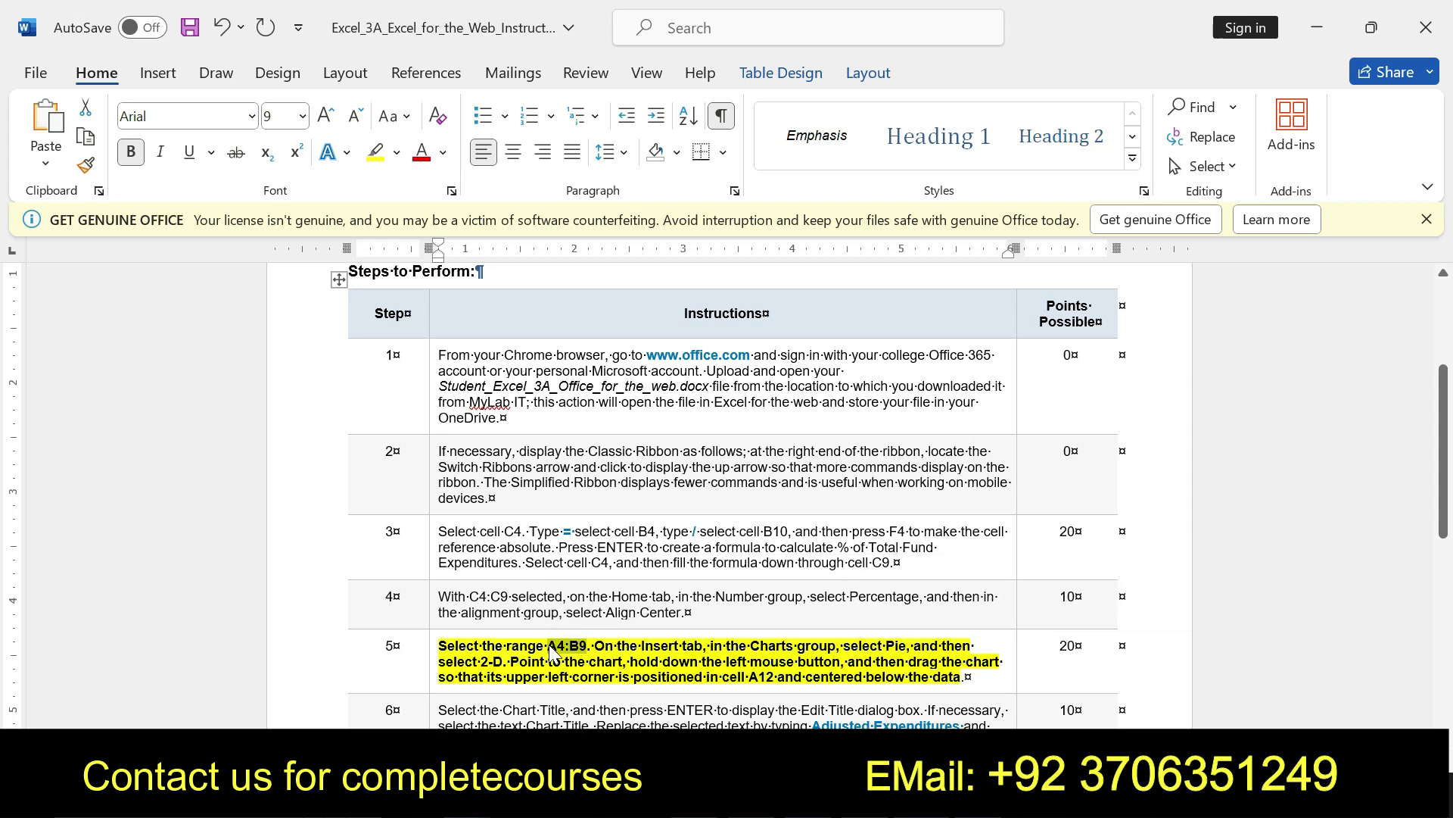
pyautogui.hotkey('alt', 'Tab')
pyautogui.press('BackSpace')
# Select A4:B9 via the Name Box and insert a 2-D Pie chart, then return to Word.
pyautogui.write('A4:B9')
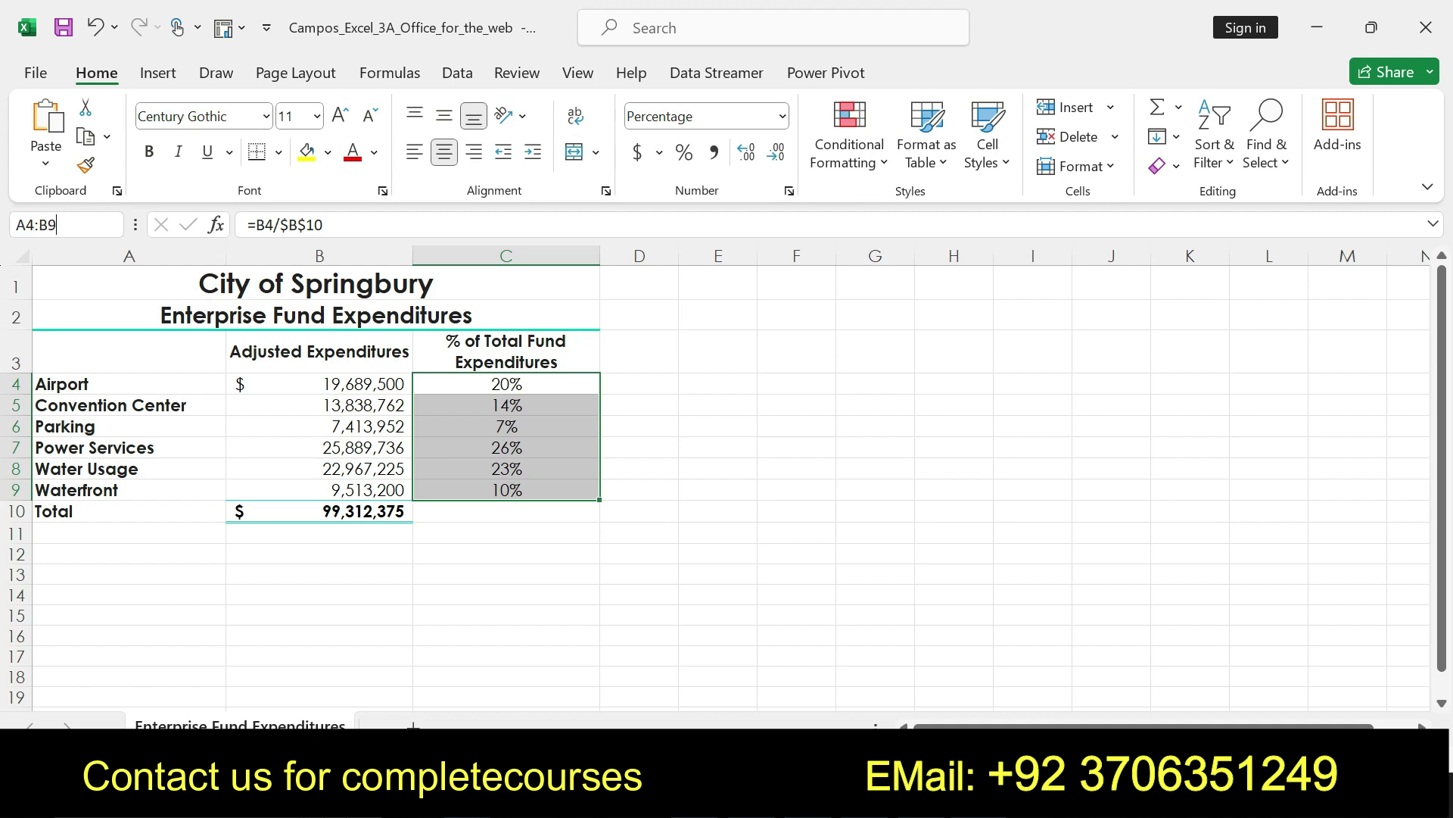
pyautogui.press('Return')
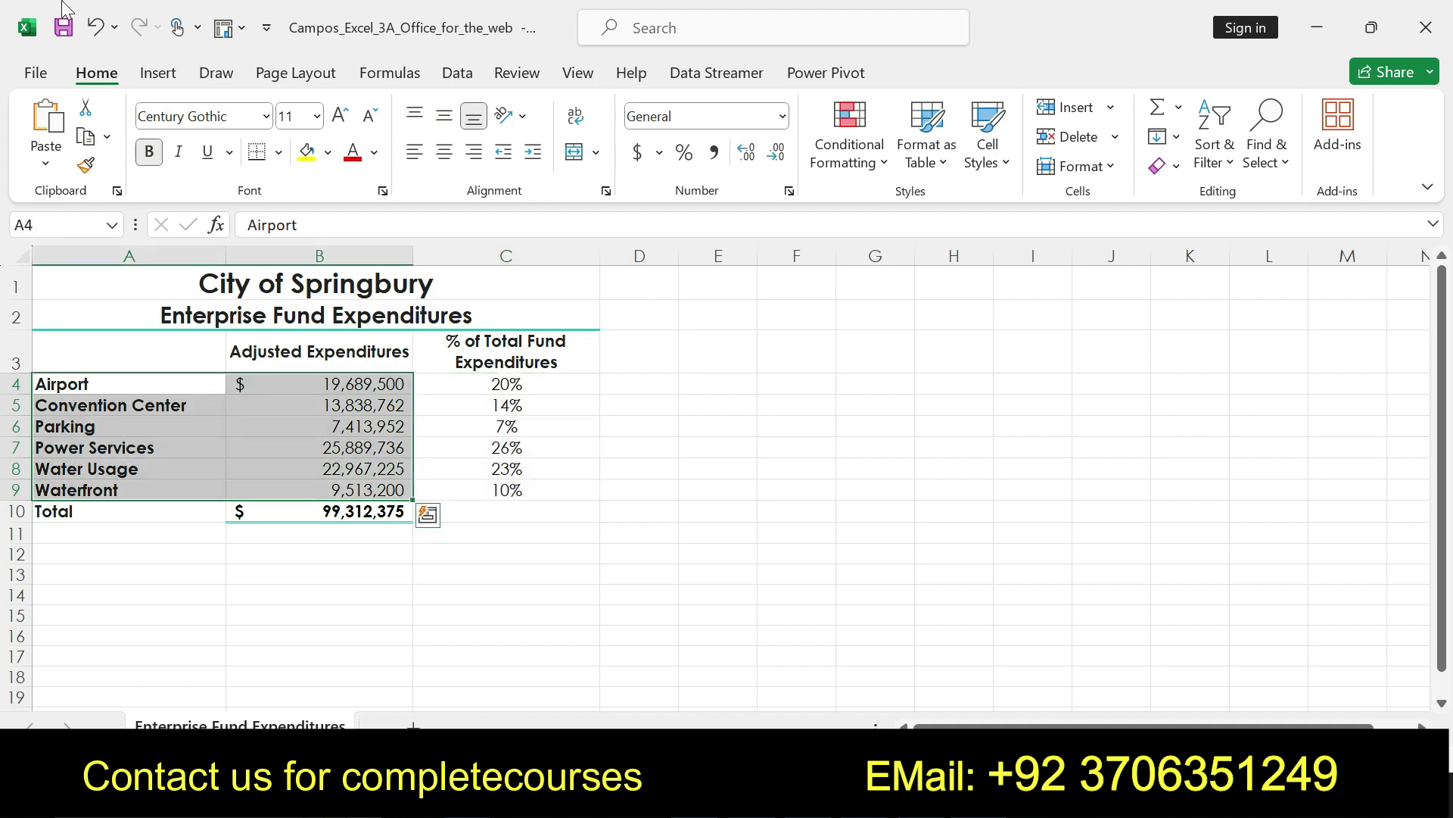
pyautogui.click(155, 76)
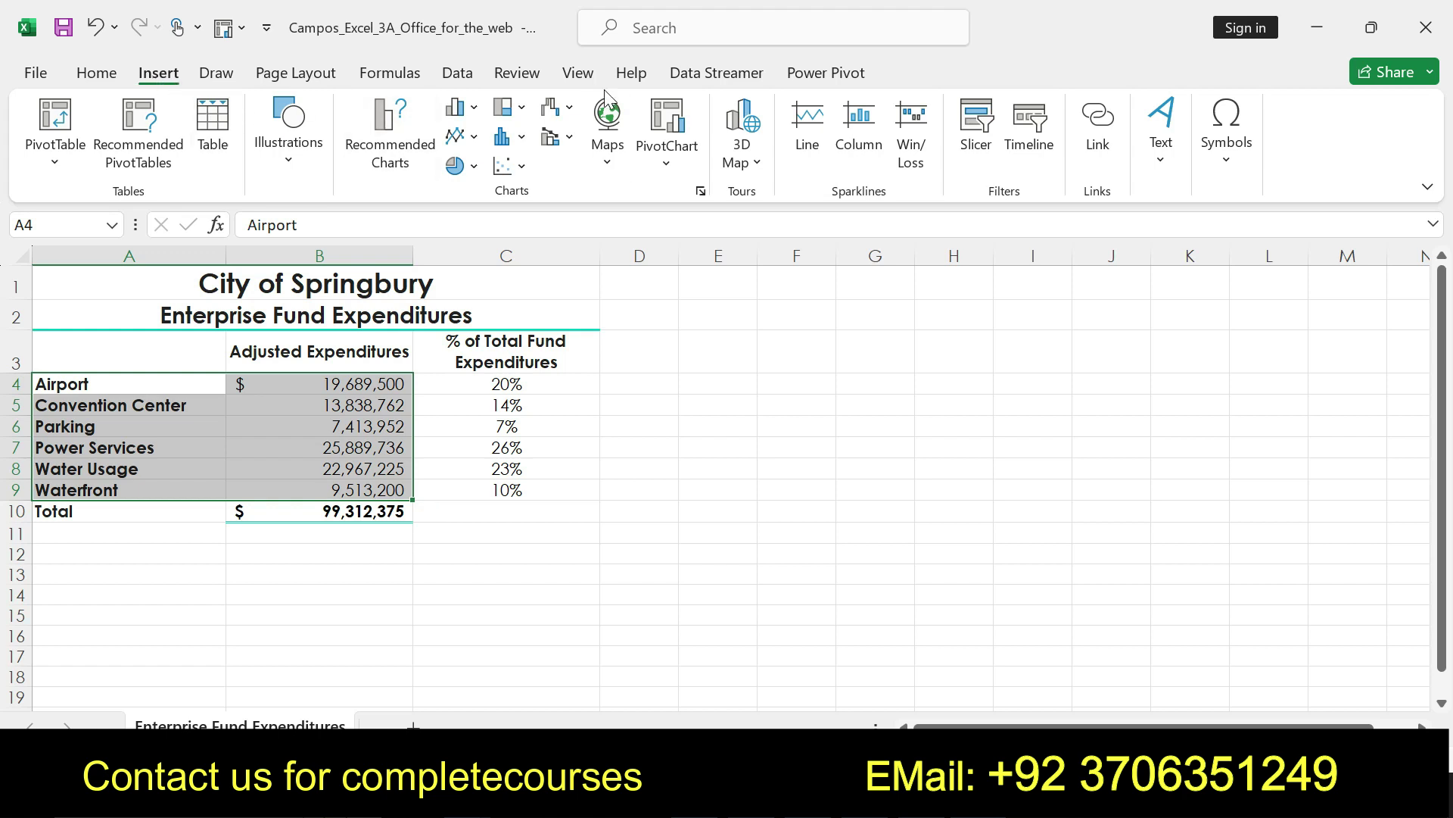
pyautogui.click(477, 170)
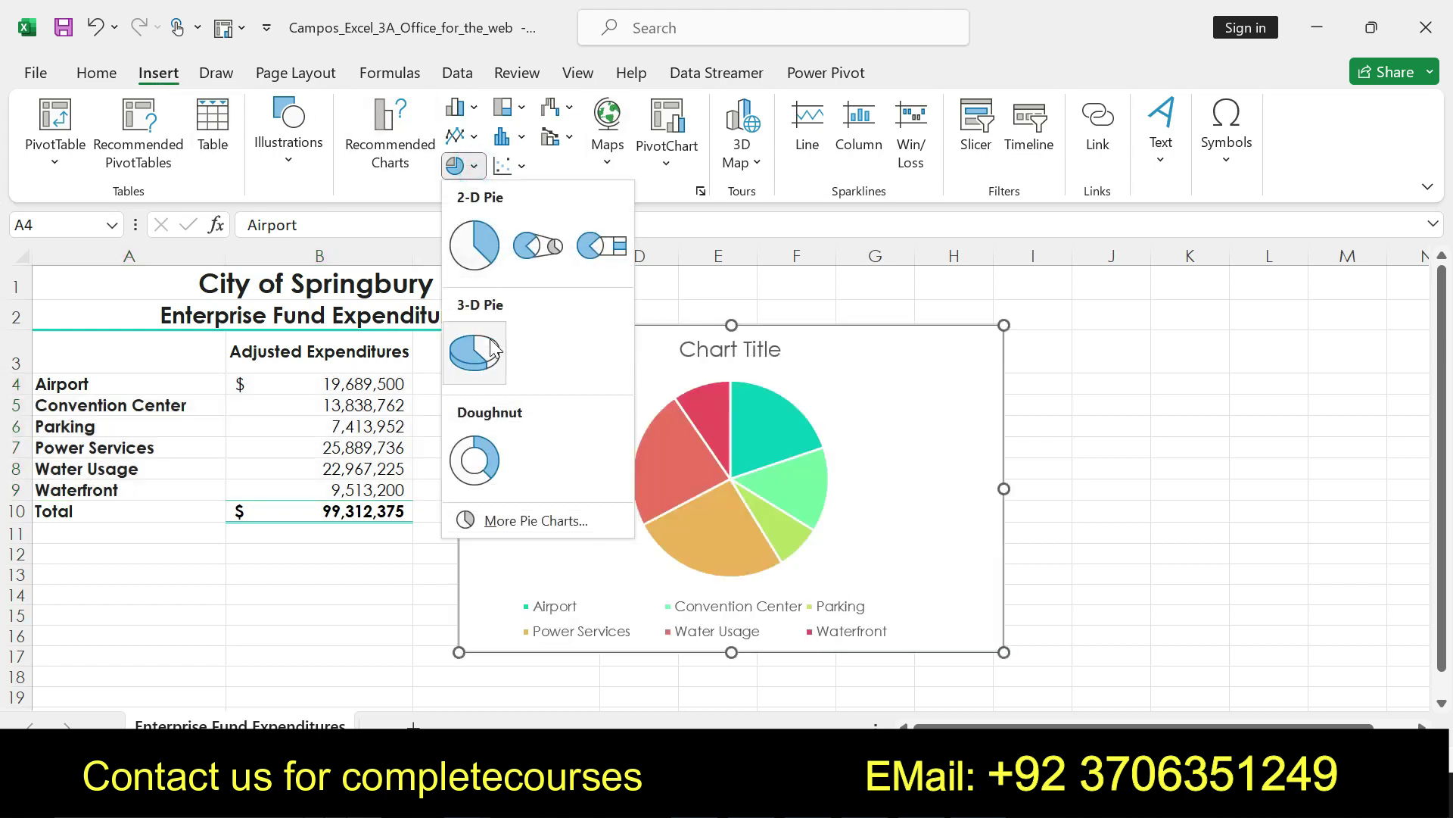
pyautogui.click(474, 265)
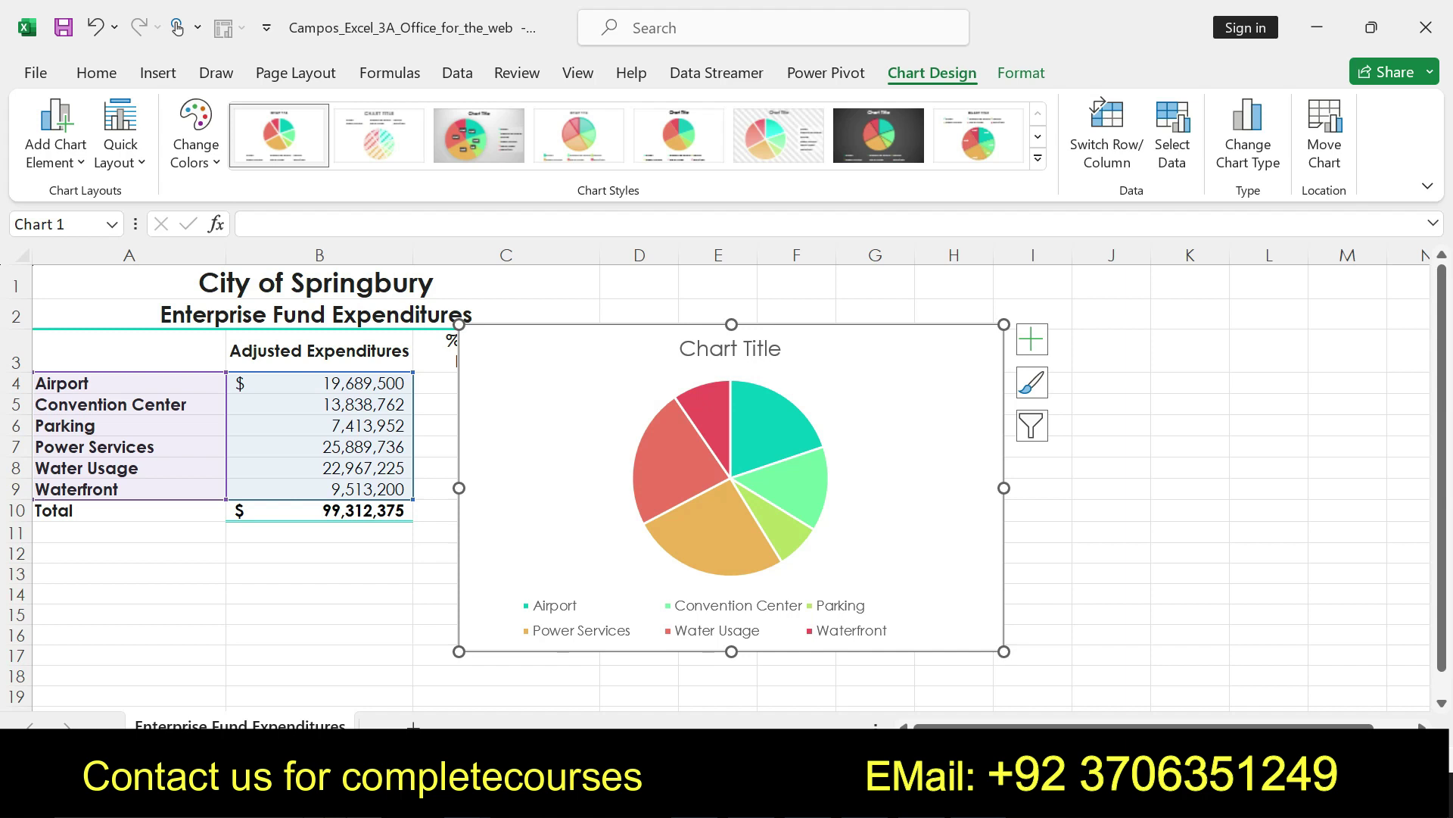
pyautogui.hotkey('alt', 'Tab')
pyautogui.click(681, 661)
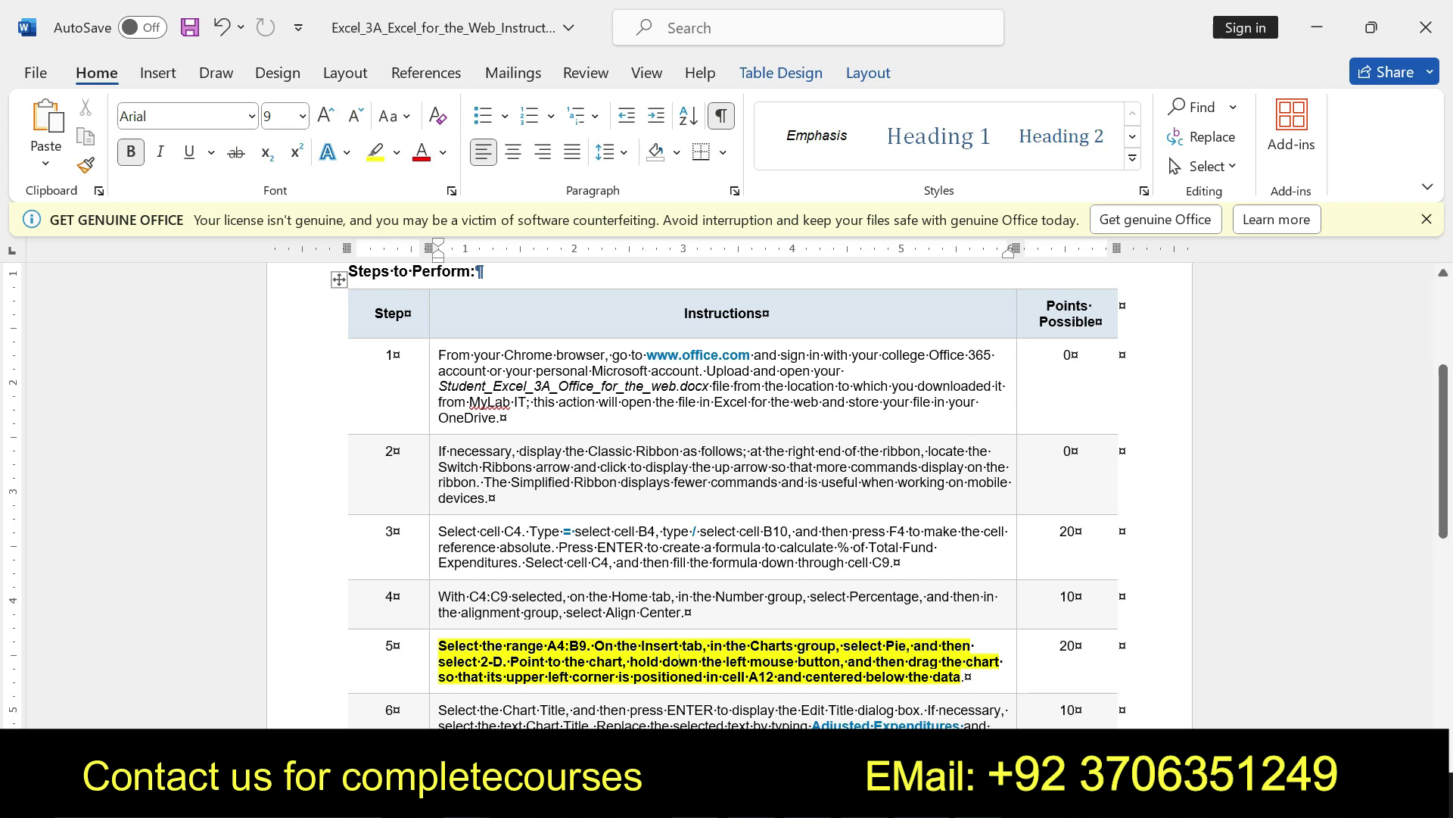
pyautogui.moveTo(438, 645); pyautogui.dragTo(961, 677)
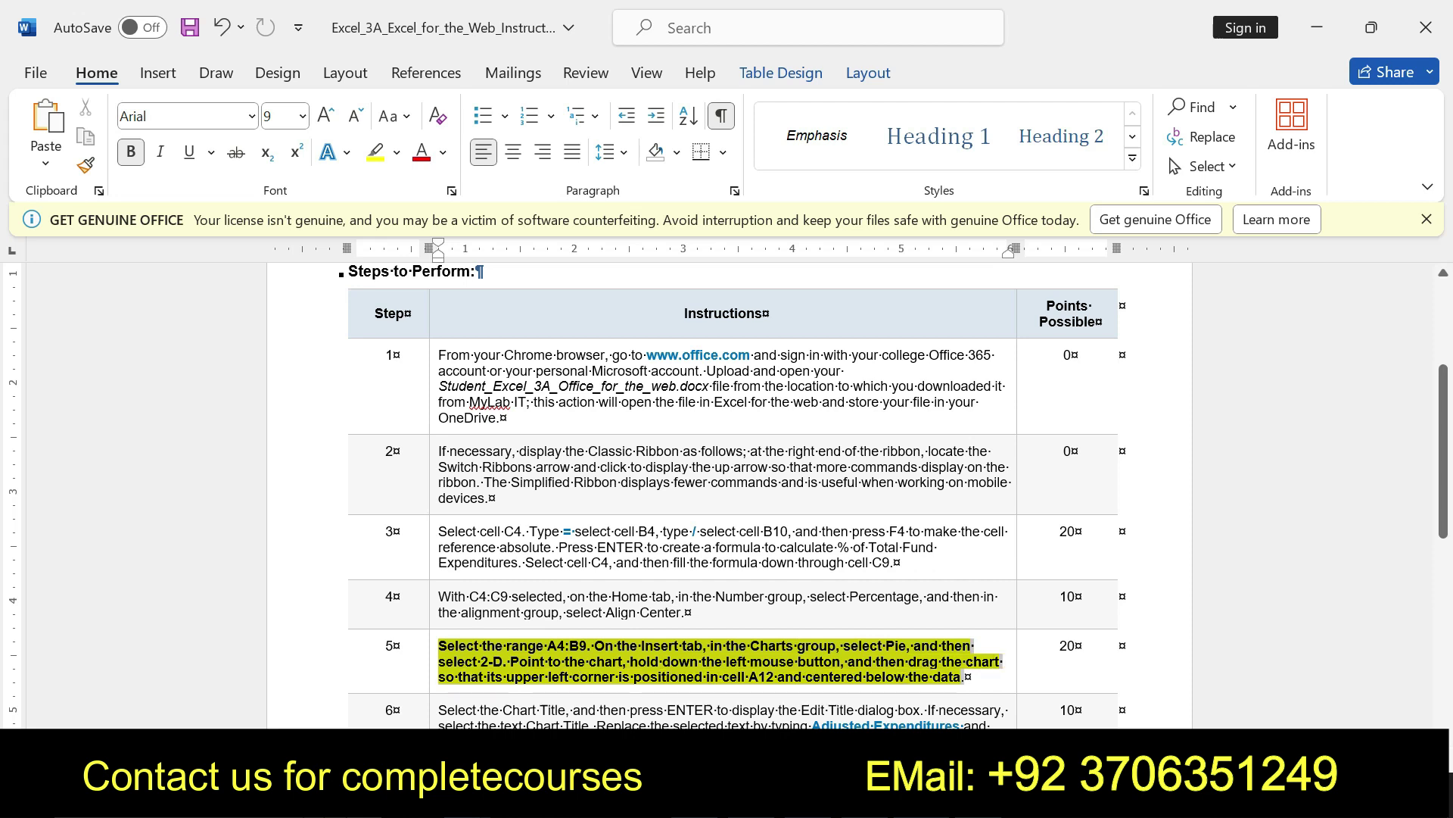
pyautogui.click(457, 648)
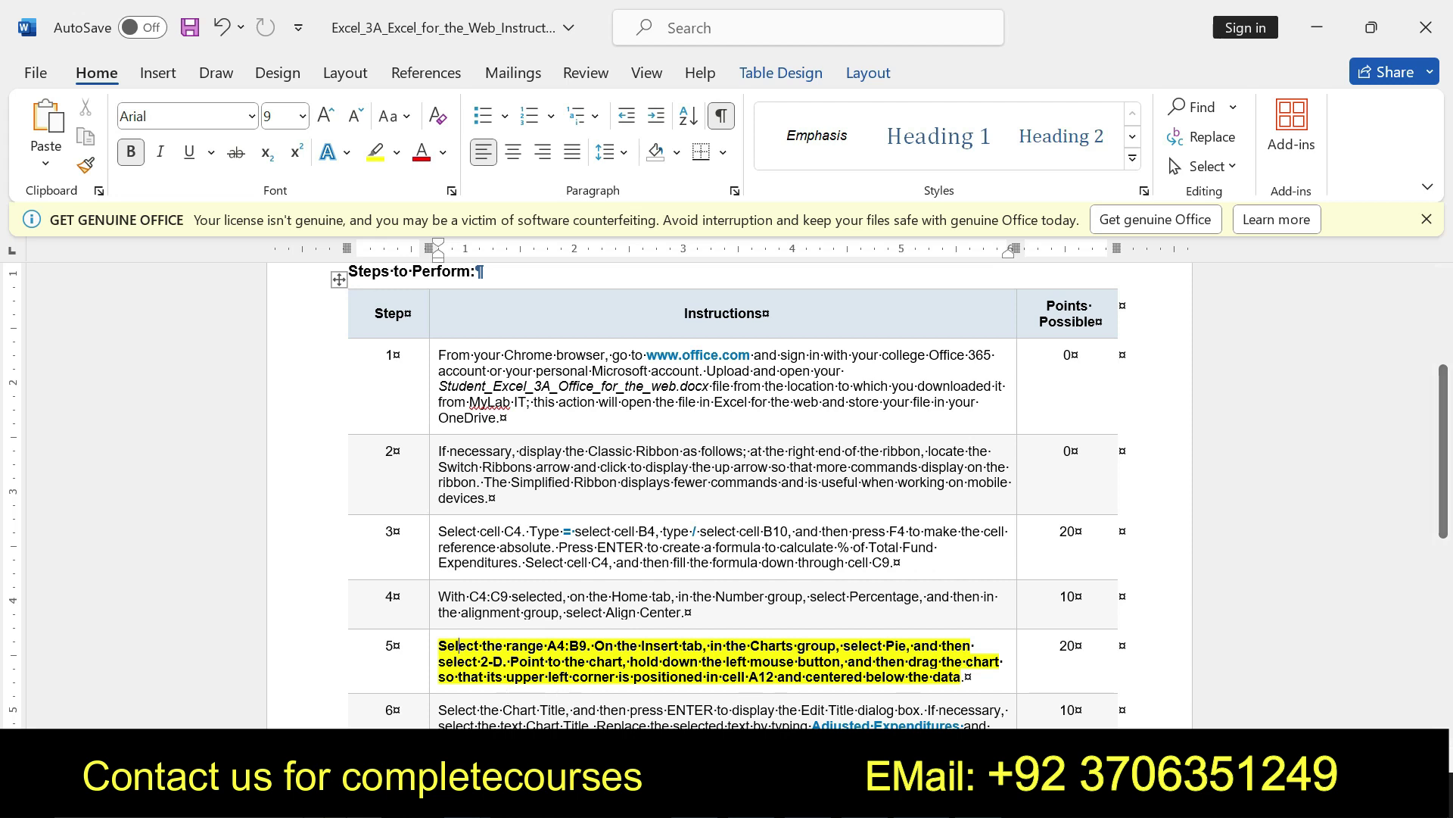
pyautogui.hotkey('alt', 'Tab')
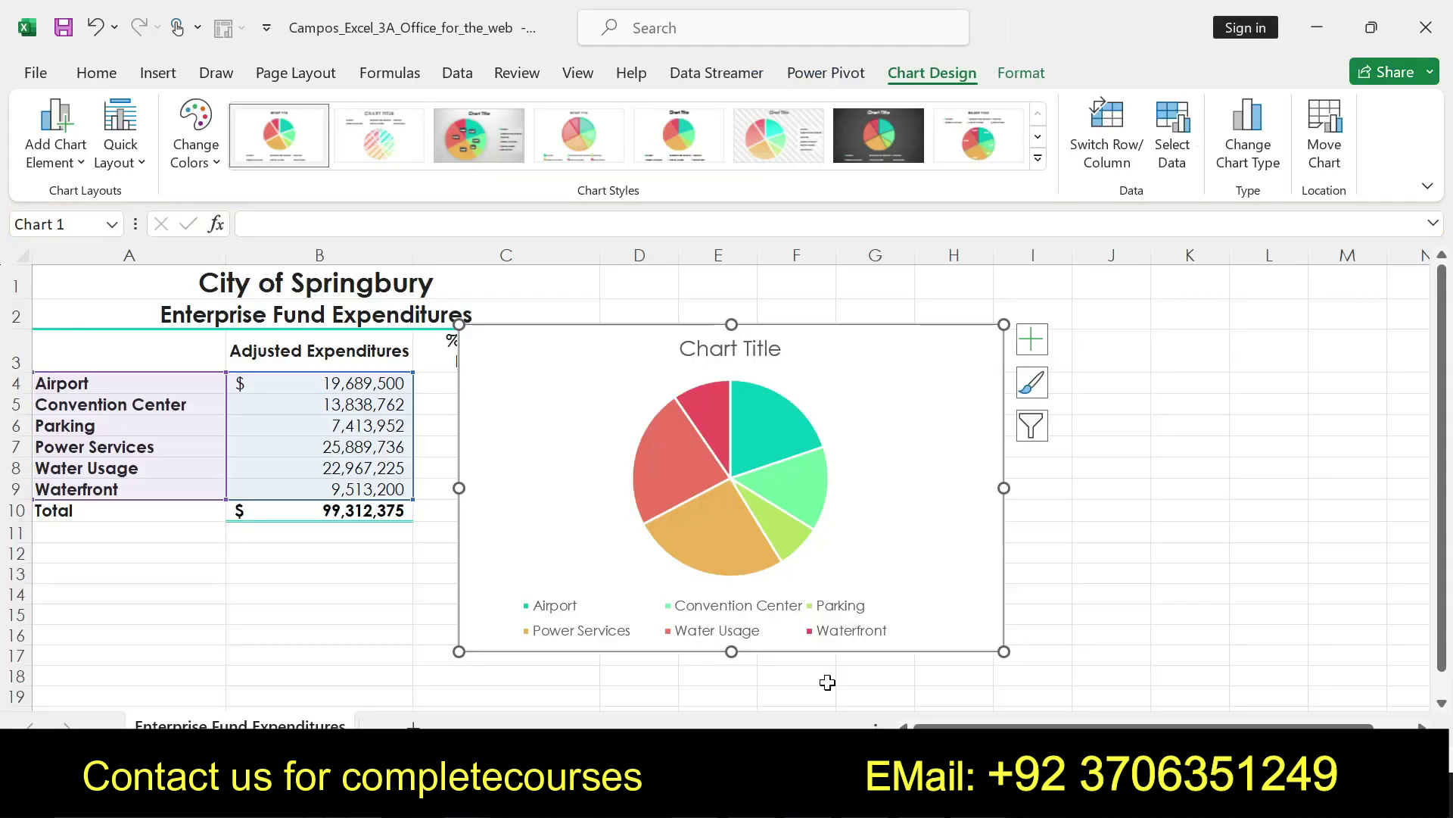
pyautogui.hotkey('alt', 'Tab')
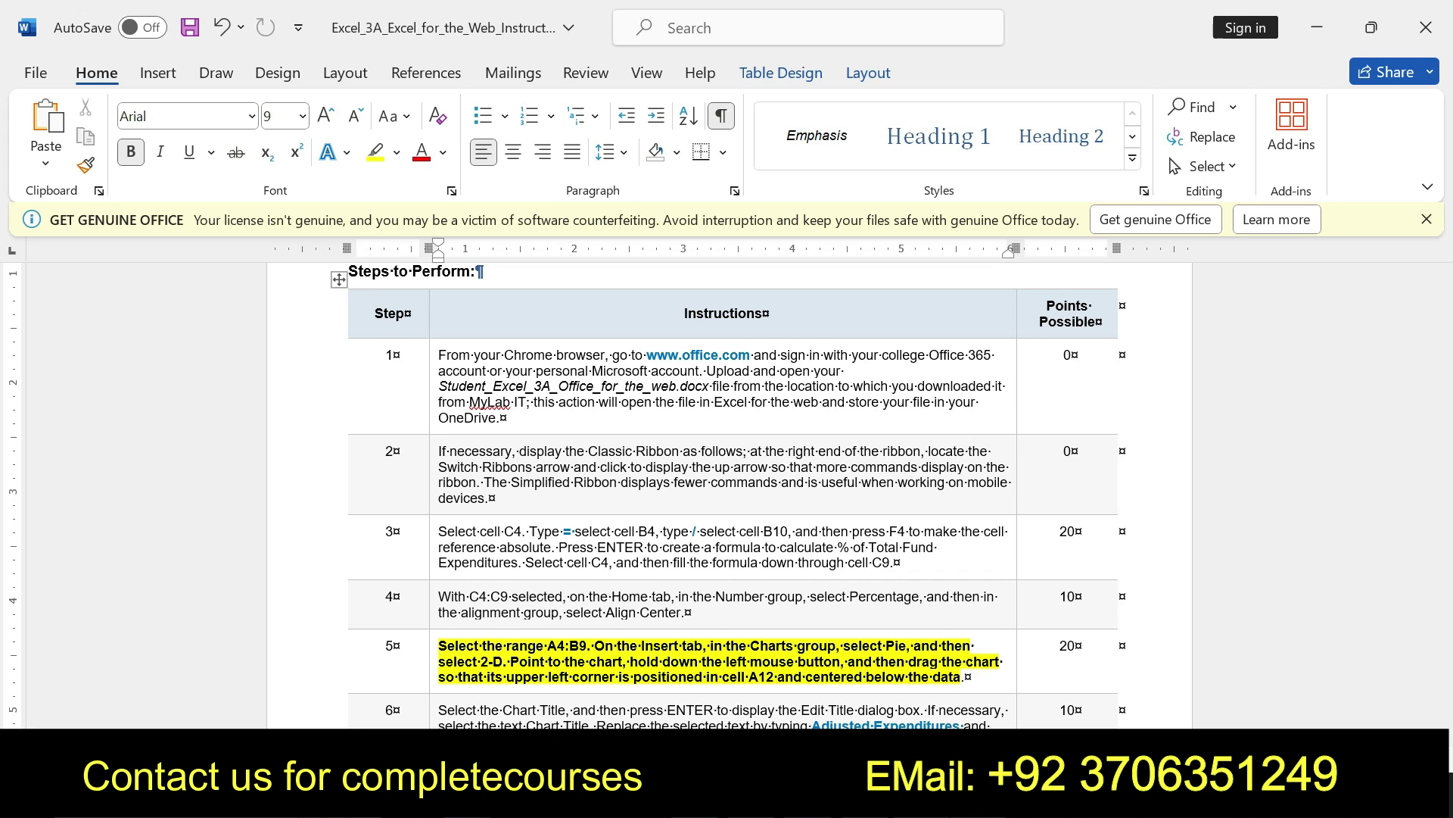
pyautogui.hotkey('alt', 'Tab')
# Drag the pie chart down below the expenditure data, near row 12.
pyautogui.moveTo(551, 371)
pyautogui.mouseDown()
pyautogui.moveTo(648, 443)
pyautogui.moveTo(534, 568)
pyautogui.moveTo(278, 600)
pyautogui.moveTo(566, 590)
pyautogui.mouseUp()
pyautogui.moveTo(559, 593); pyautogui.dragTo(507, 591)
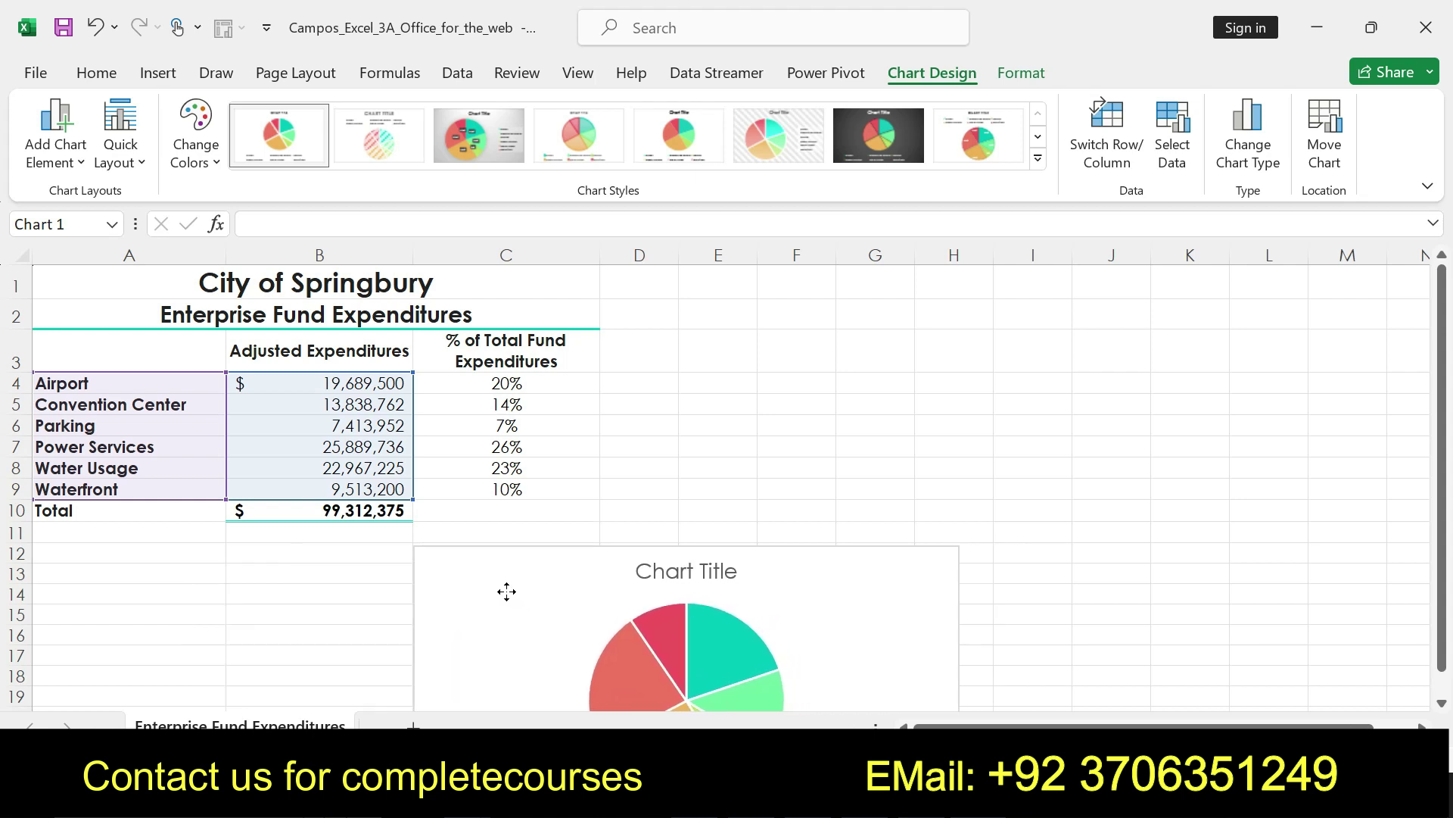
pyautogui.moveTo(506, 591); pyautogui.dragTo(692, 588)
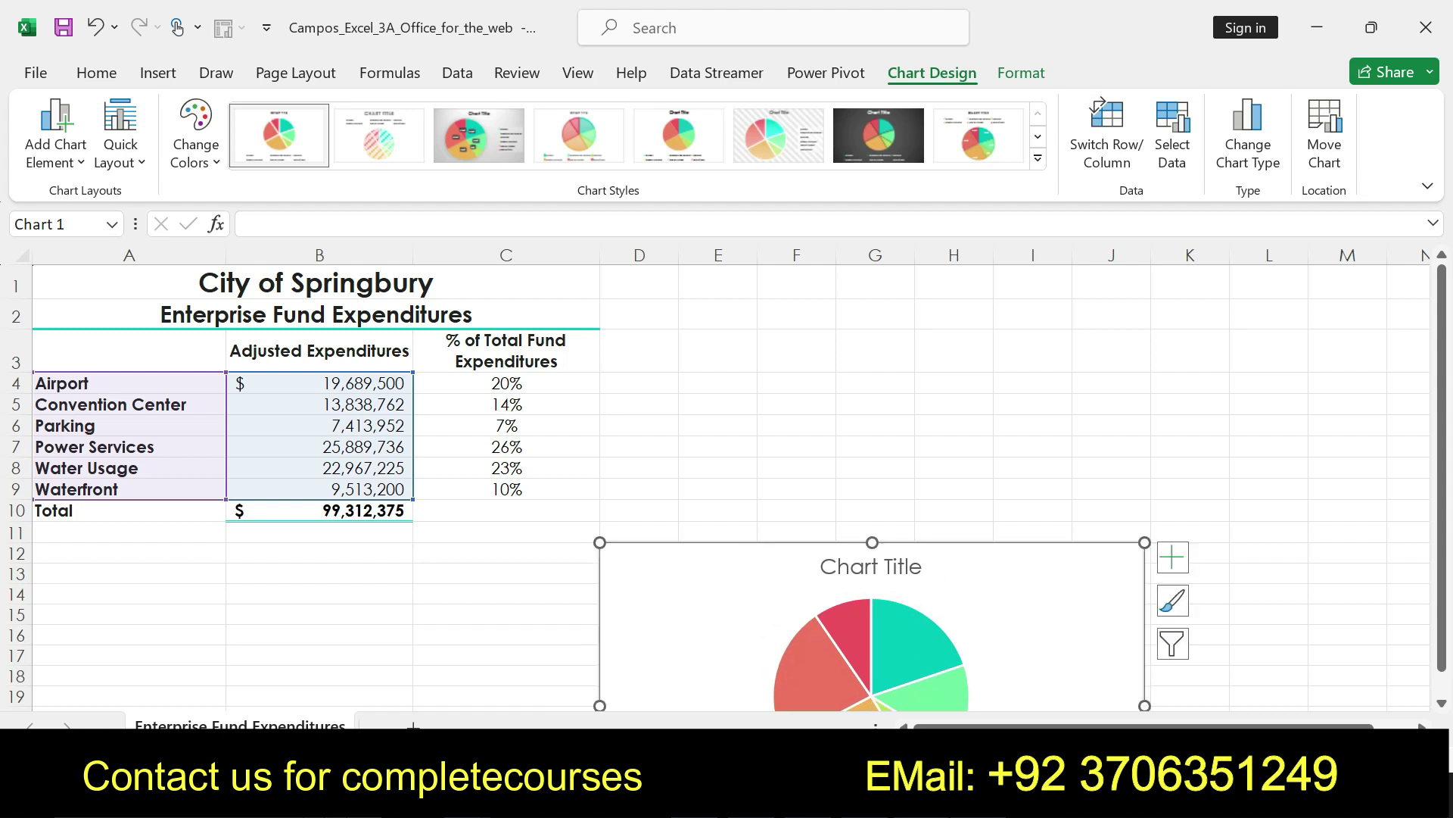
pyautogui.hotkey('alt', 'Tab')
pyautogui.click(729, 686)
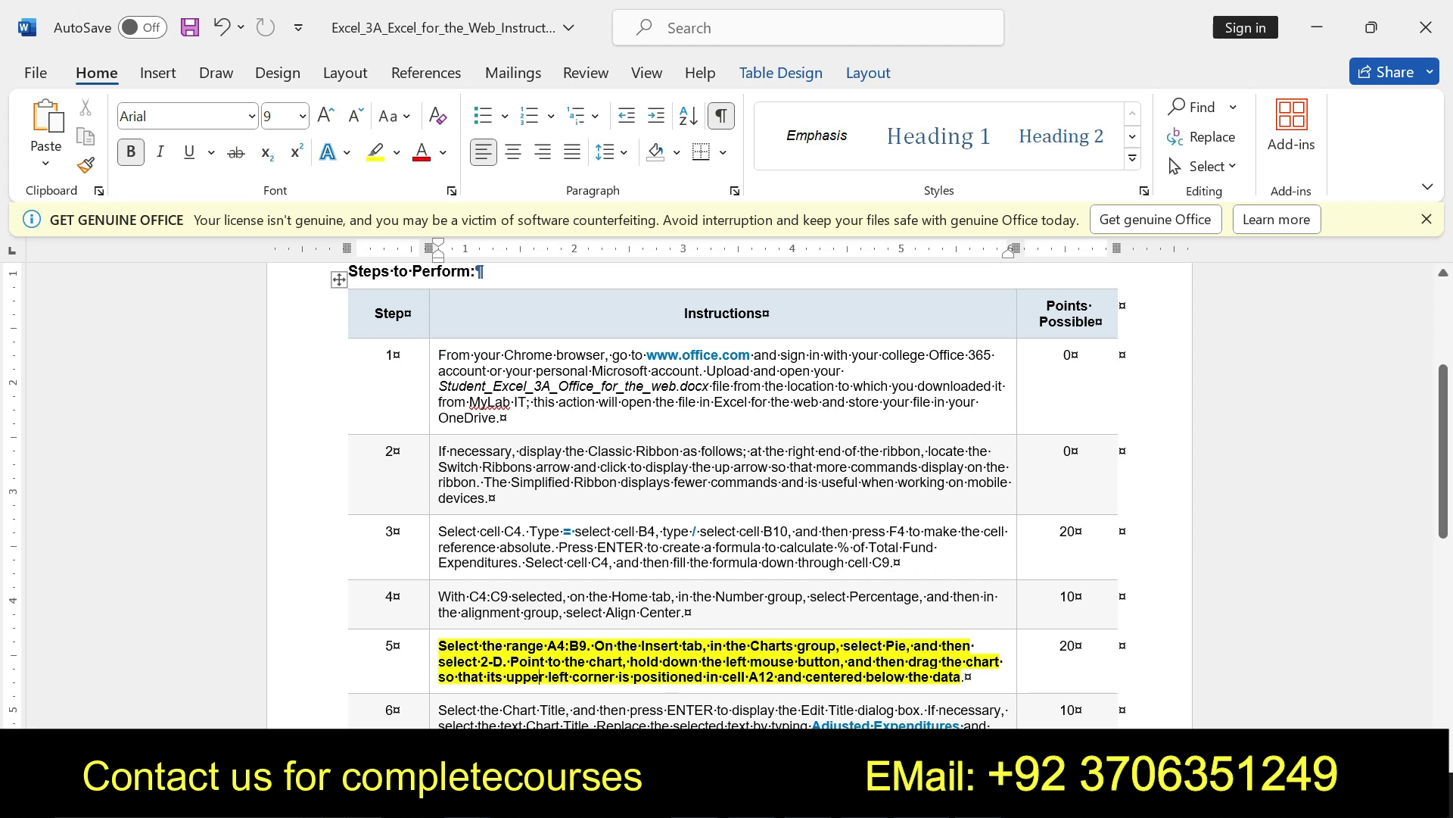
# Reread step 5's chart-positioning text in Word and scroll further down the instructions.
pyautogui.moveTo(547, 676); pyautogui.dragTo(961, 676)
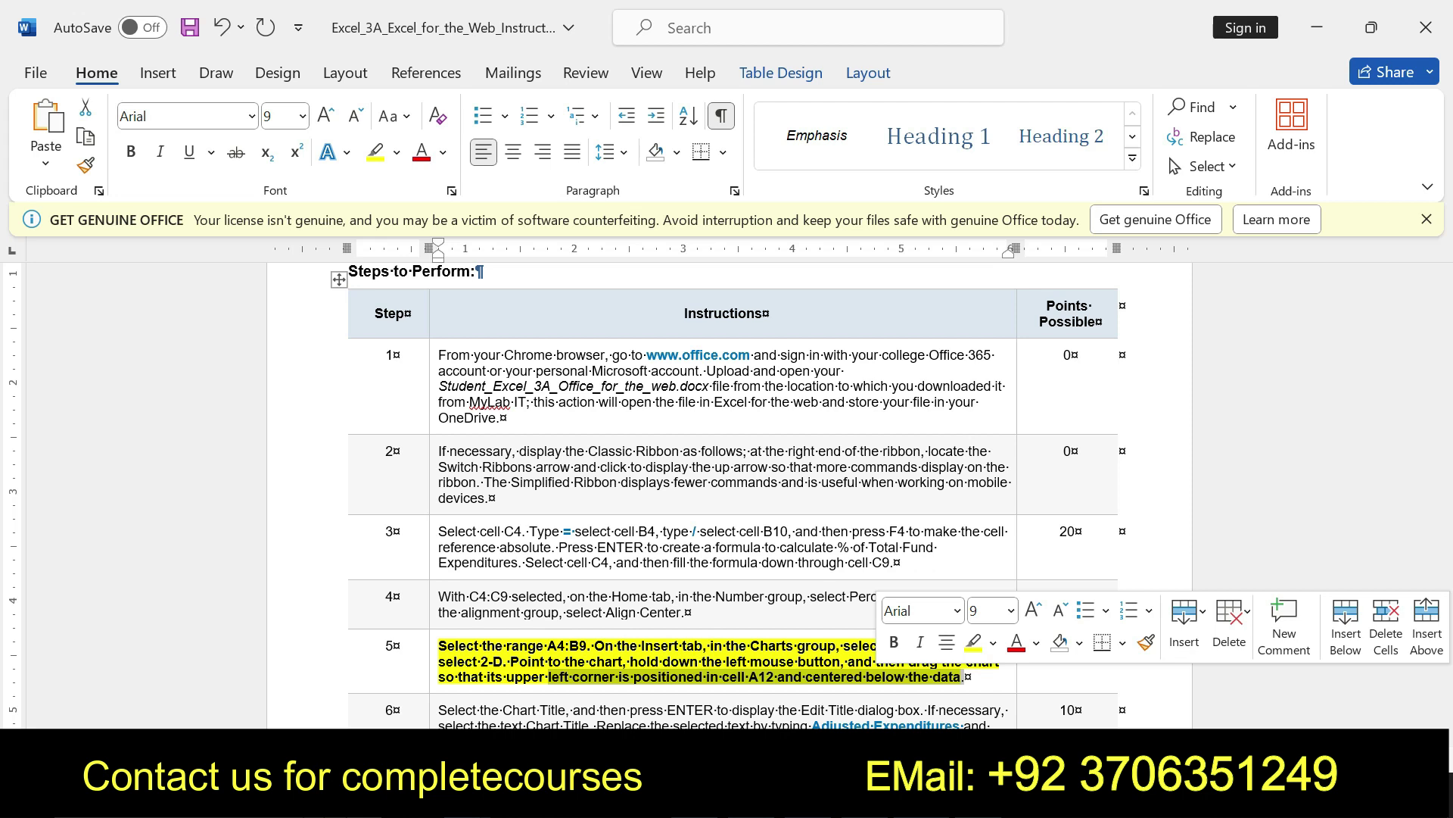
pyautogui.click(575, 680)
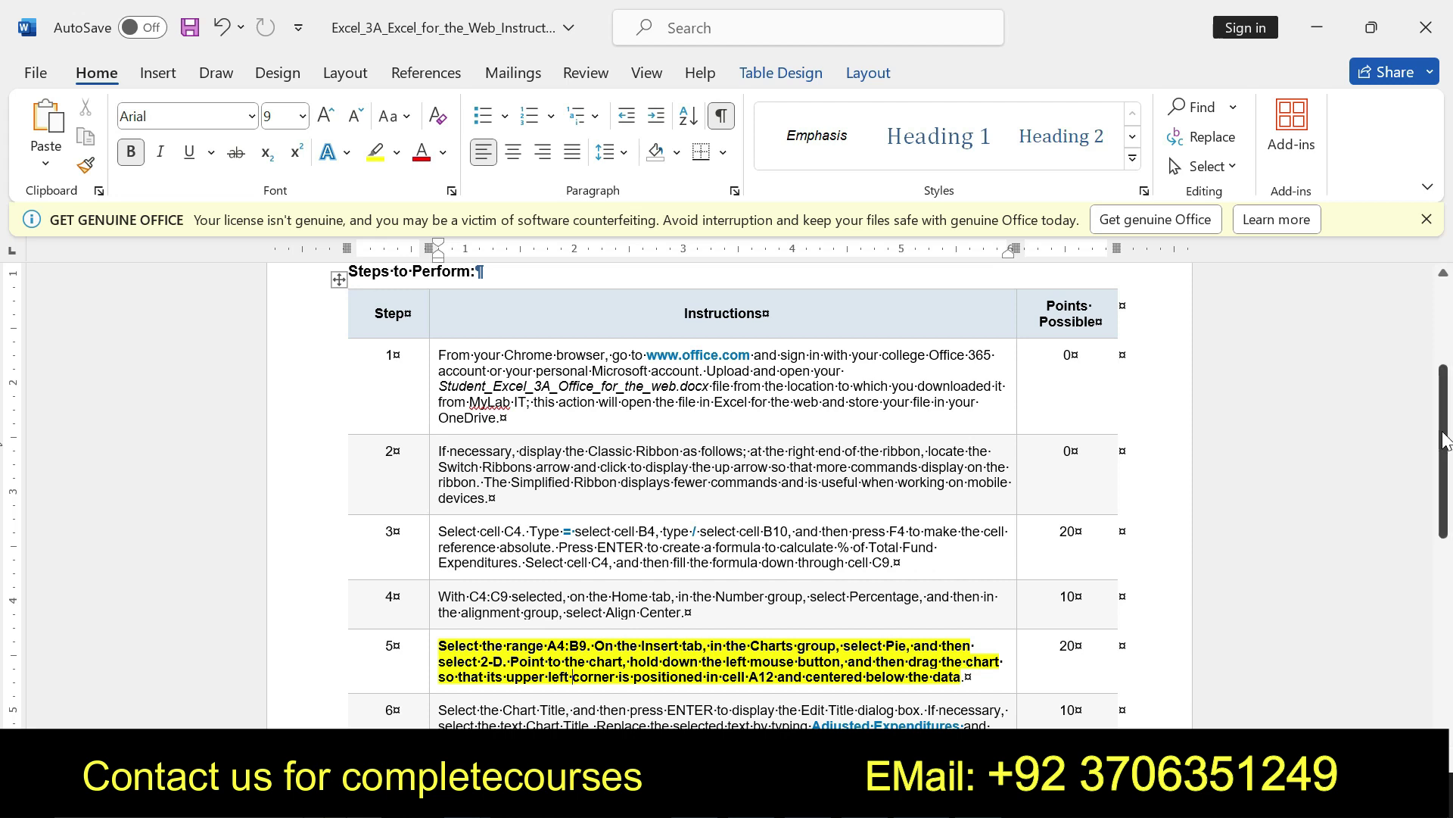
pyautogui.scroll(-2, 726, 495)
pyautogui.scroll(-1, 727, 495)
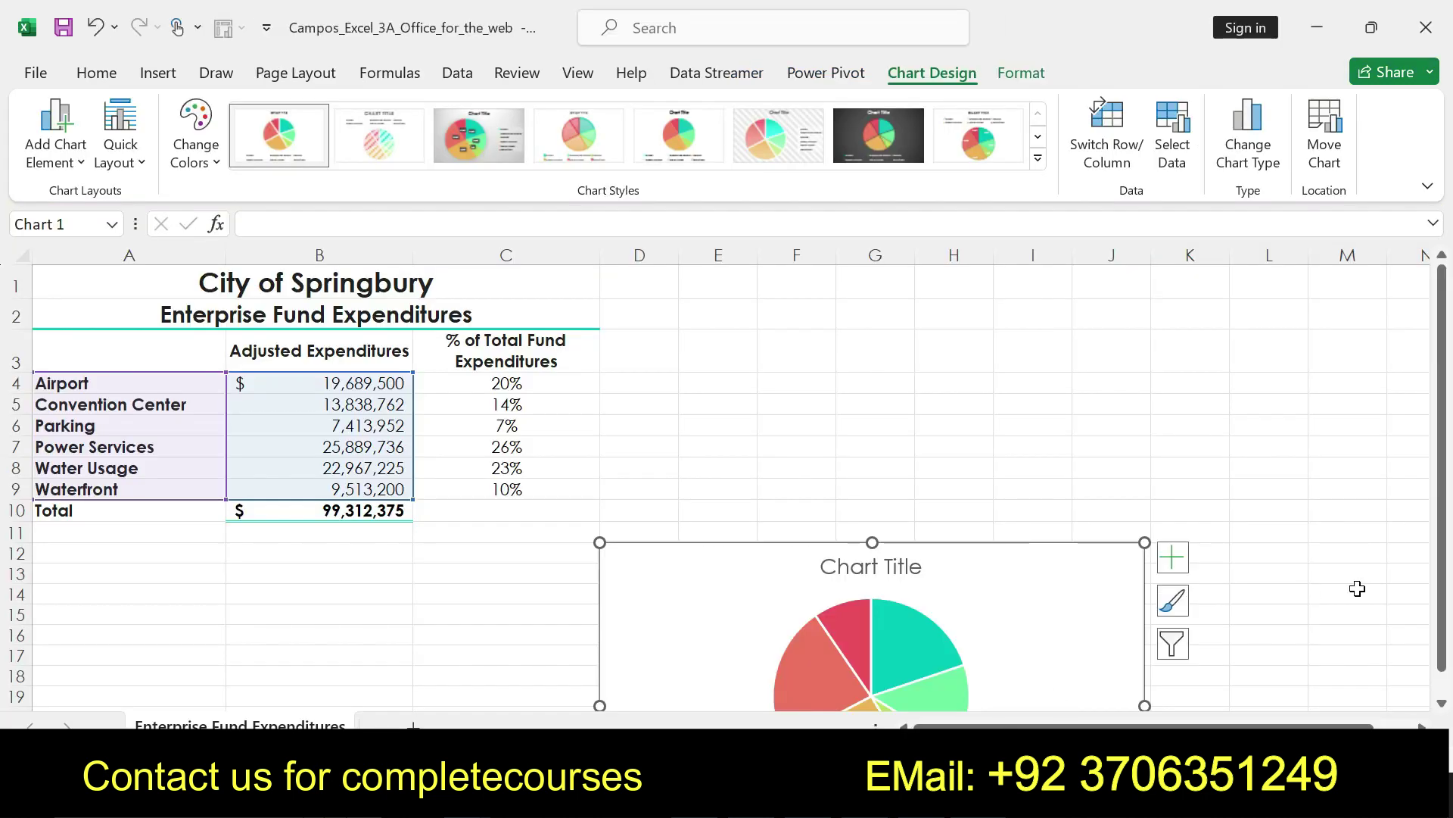
# Shift the pie chart left so it starts at A12, centred under the data.
pyautogui.moveTo(646, 583)
pyautogui.mouseDown()
pyautogui.moveTo(526, 566)
pyautogui.moveTo(521, 586)
pyautogui.mouseUp()
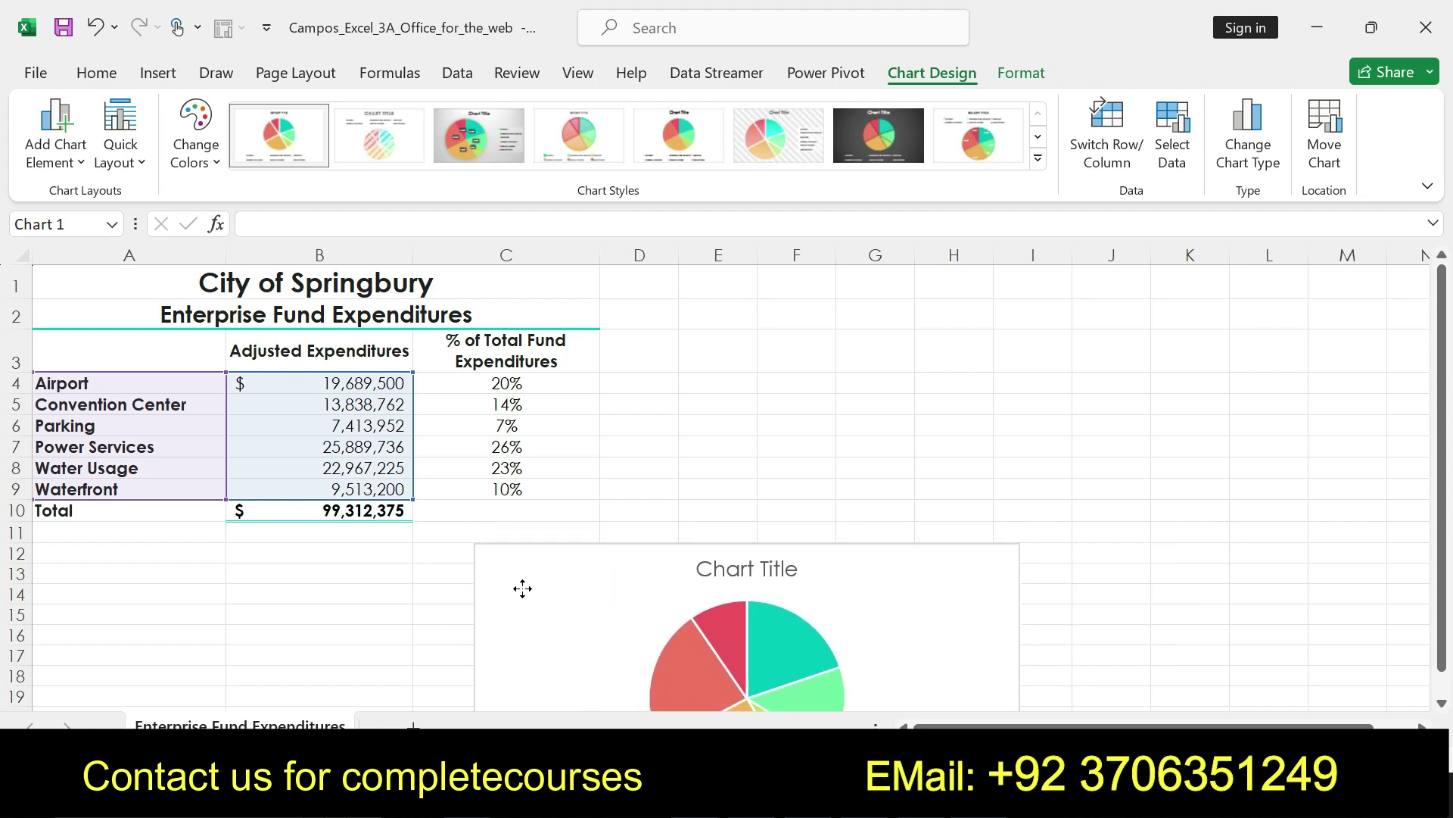
pyautogui.moveTo(522, 586); pyautogui.dragTo(526, 588)
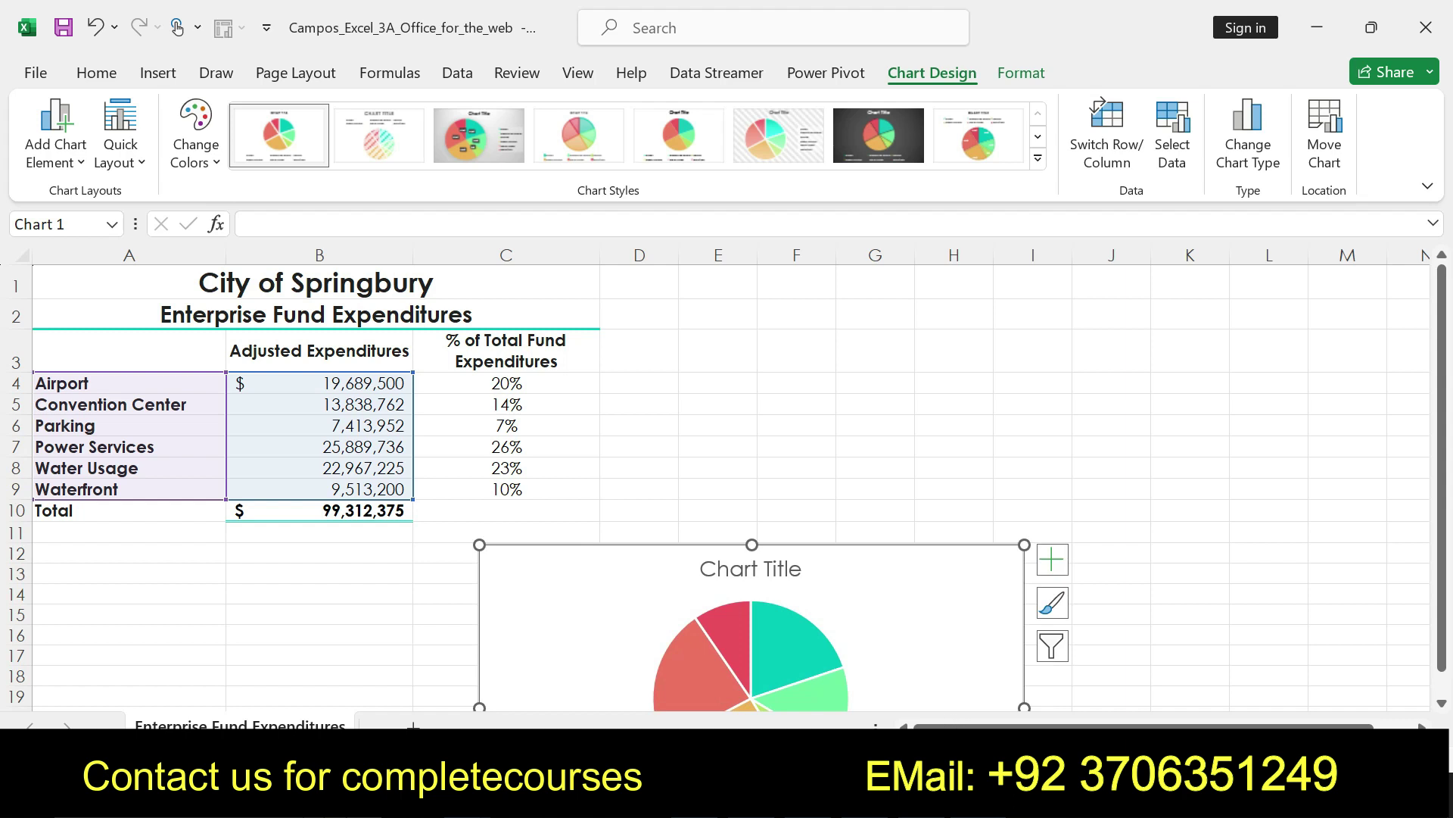
pyautogui.hotkey('alt', 'Tab')
pyautogui.click(768, 623)
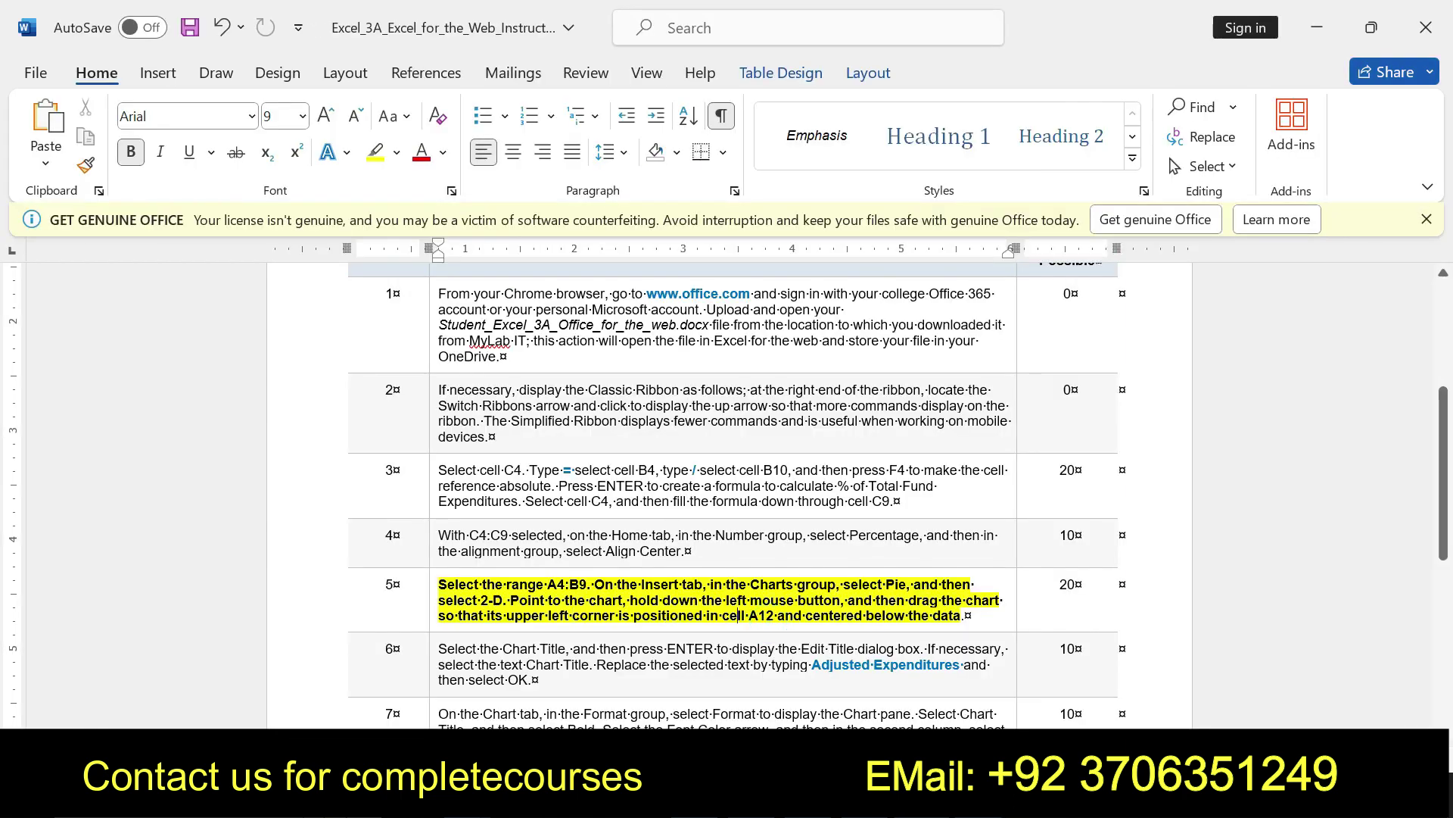
# Remove step 5's bold and highlight, and make step 6 bold with yellow highlight.
pyautogui.hotkey('ctrl', 'z')
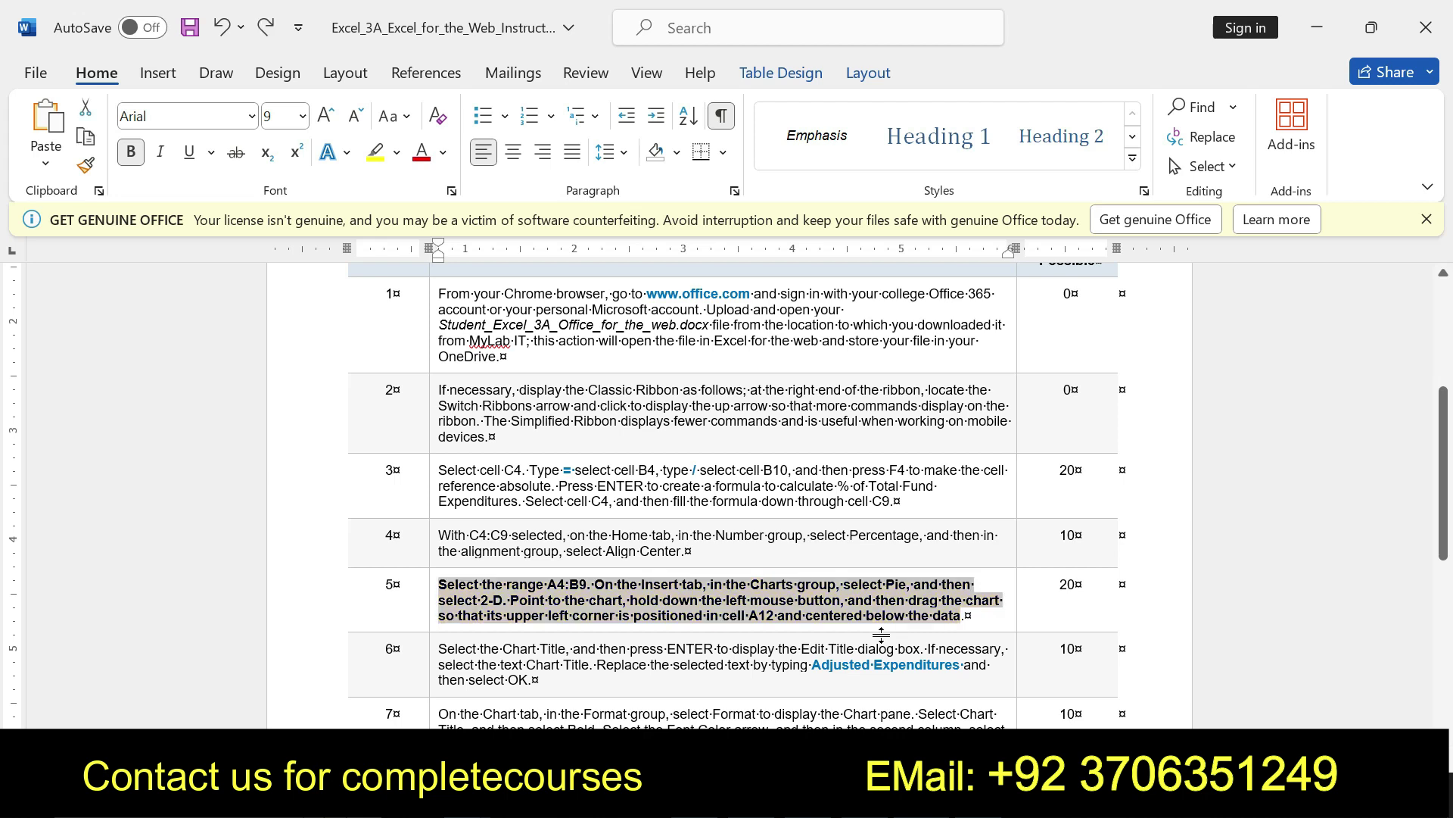
pyautogui.hotkey('ctrl', 'z')
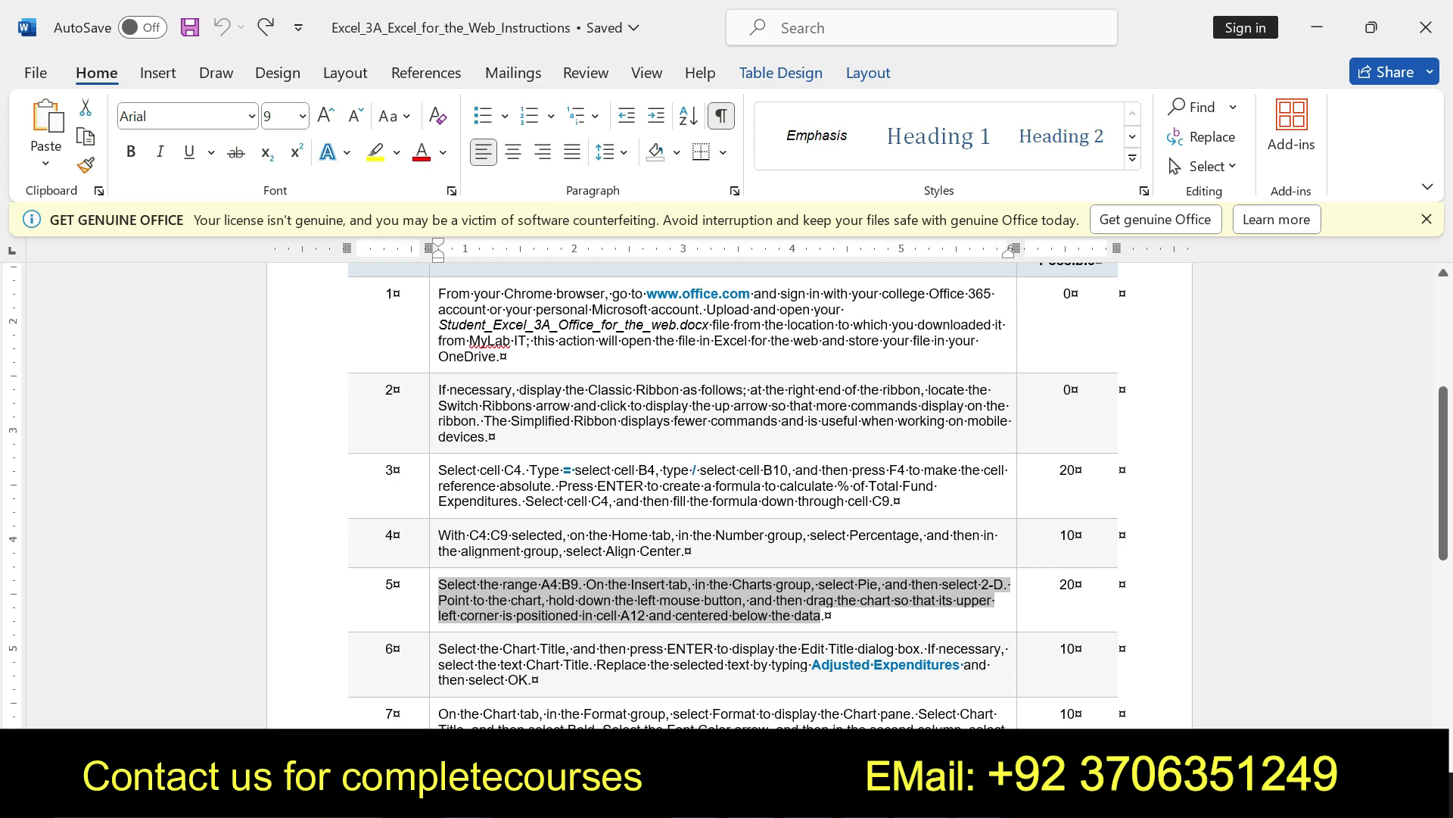
pyautogui.click(433, 649)
pyautogui.click(549, 645)
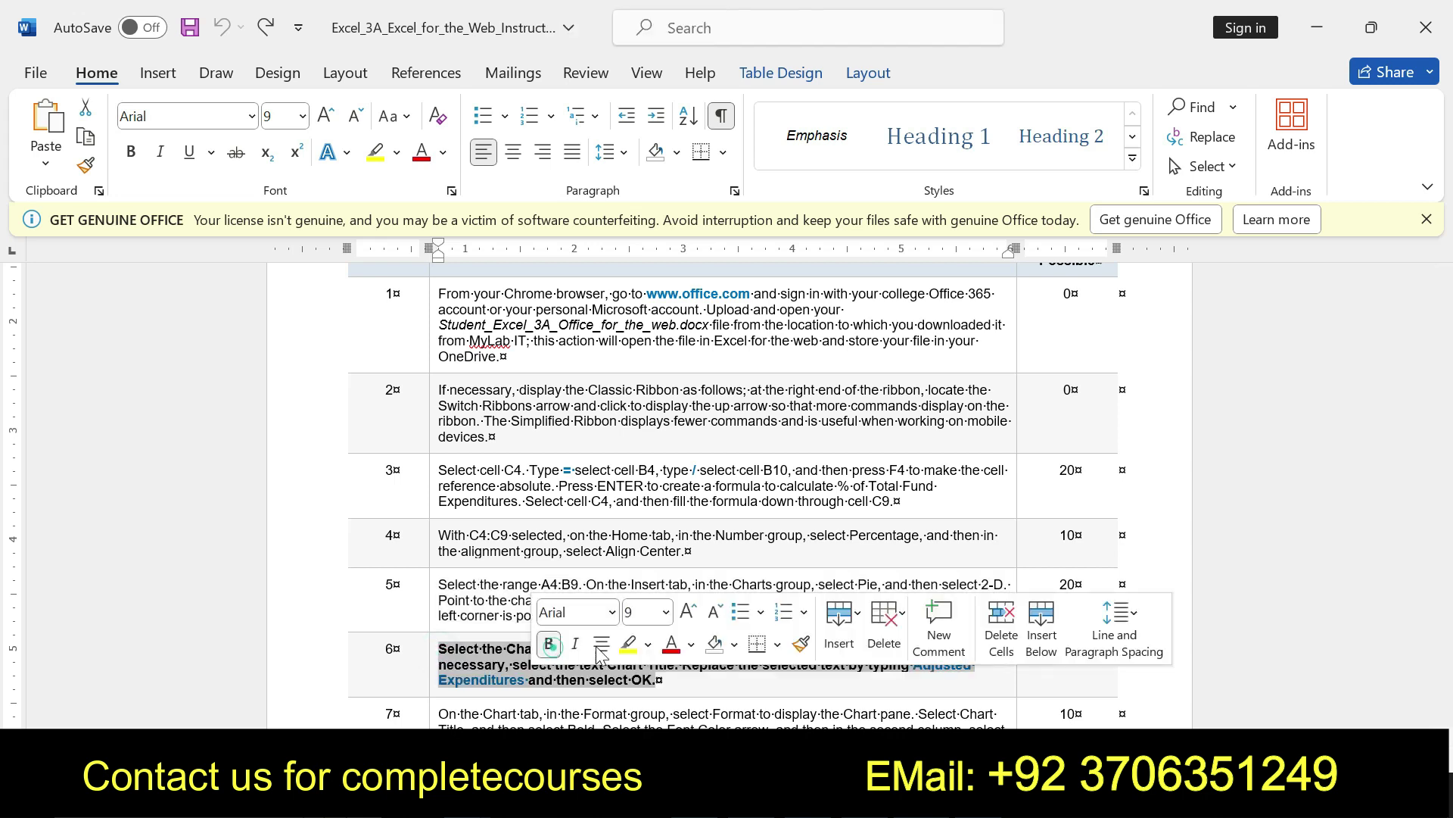
pyautogui.click(628, 644)
# Select the words 'Adjusted Expenditures' in step 6's text.
pyautogui.click(438, 648)
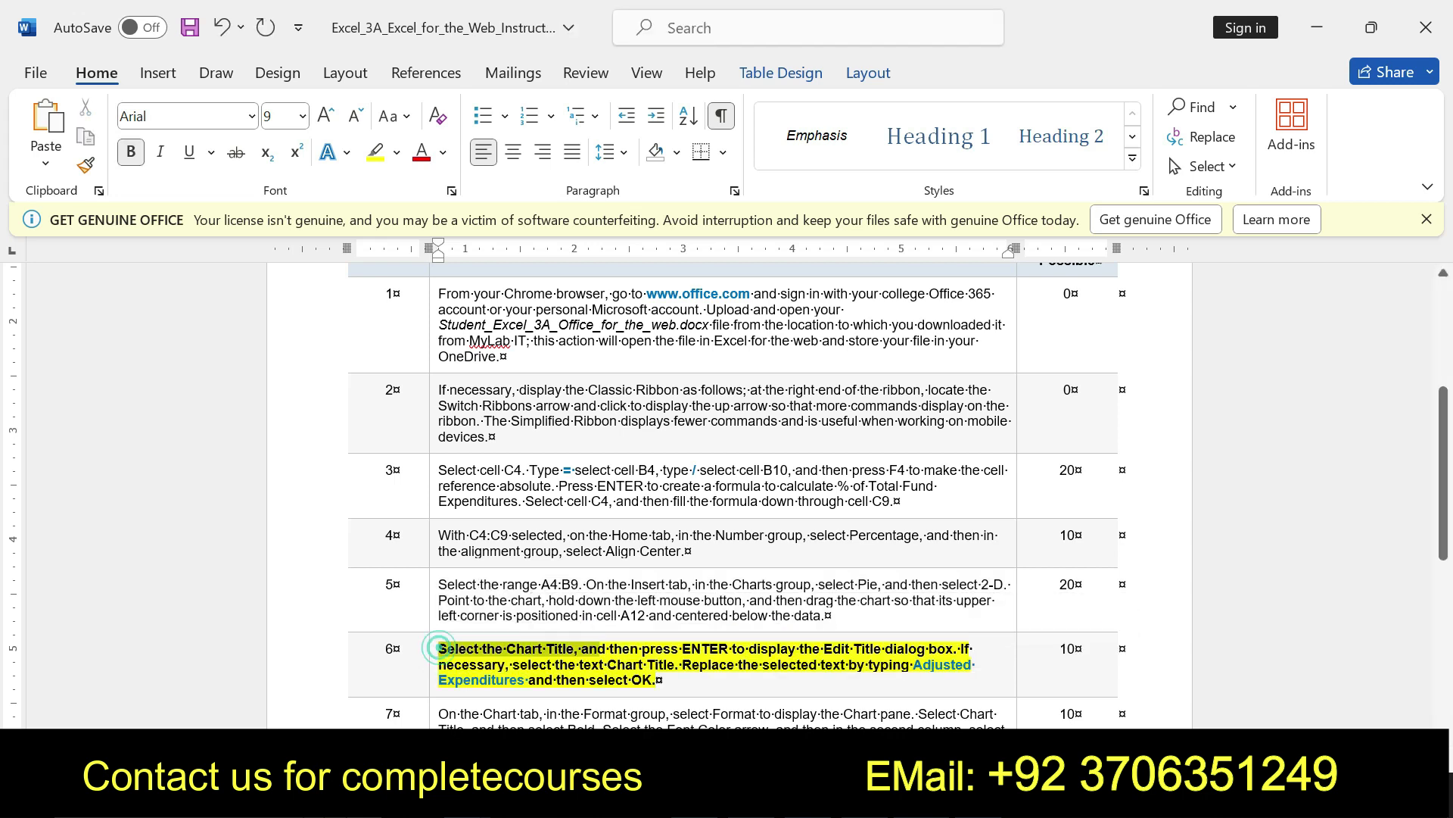
pyautogui.moveTo(439, 648); pyautogui.dragTo(659, 680)
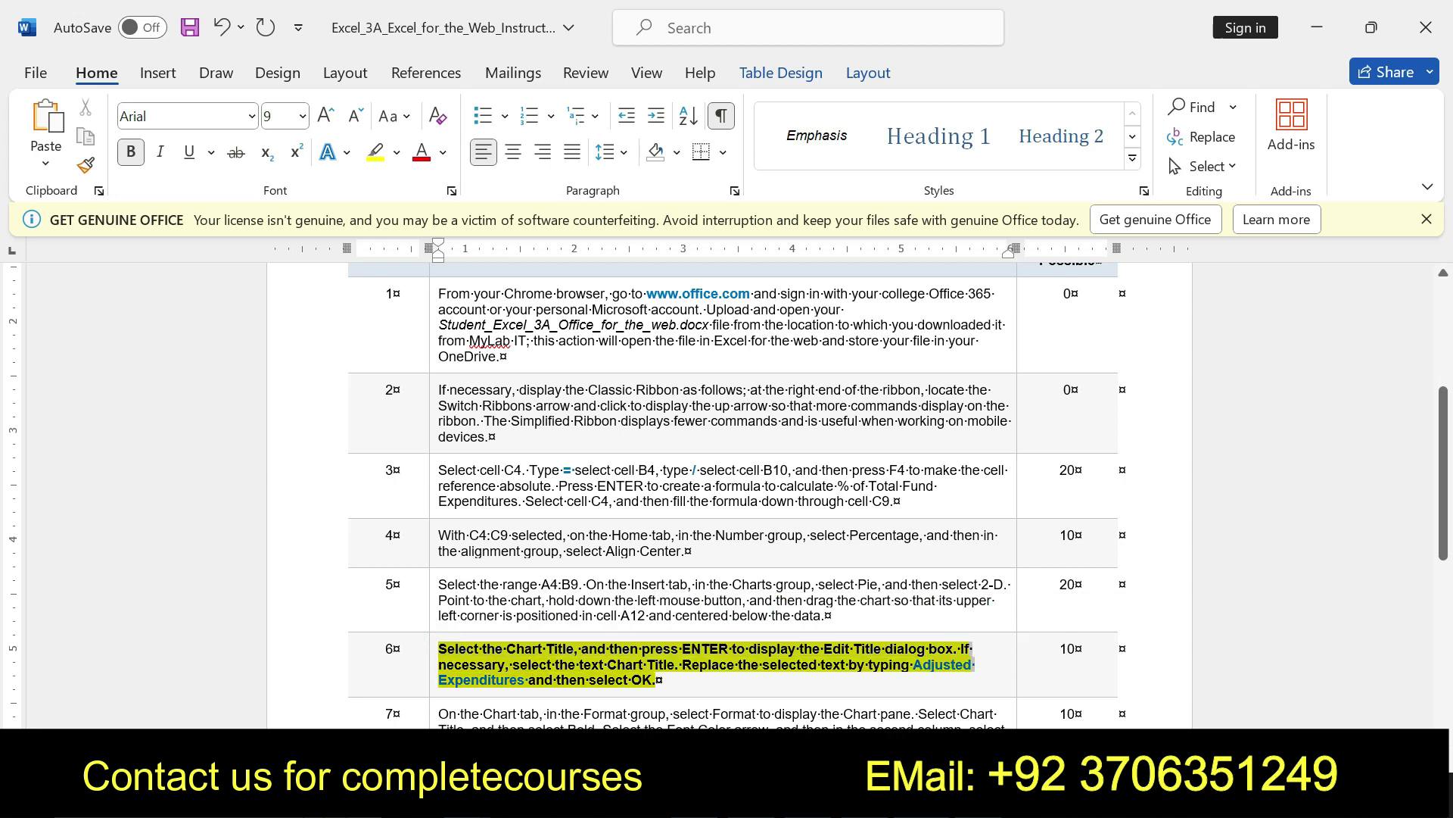
pyautogui.click(445, 649)
pyautogui.moveTo(445, 649)
pyautogui.mouseDown()
pyautogui.moveTo(849, 649)
pyautogui.moveTo(658, 680)
pyautogui.mouseUp()
pyautogui.moveTo(916, 670); pyautogui.dragTo(914, 670)
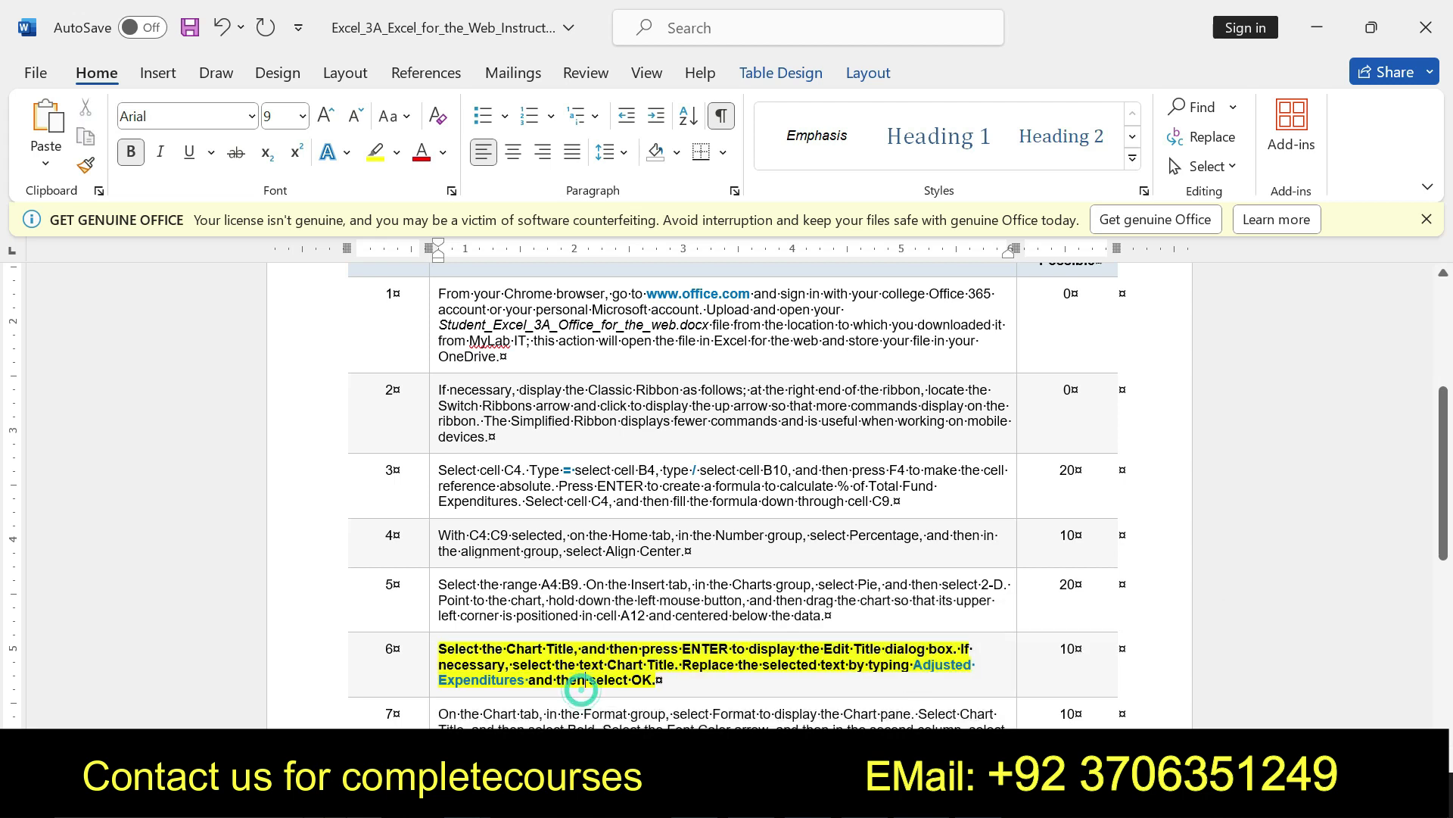
pyautogui.moveTo(913, 664); pyautogui.dragTo(527, 679)
pyautogui.hotkey('ctrl', 'c')
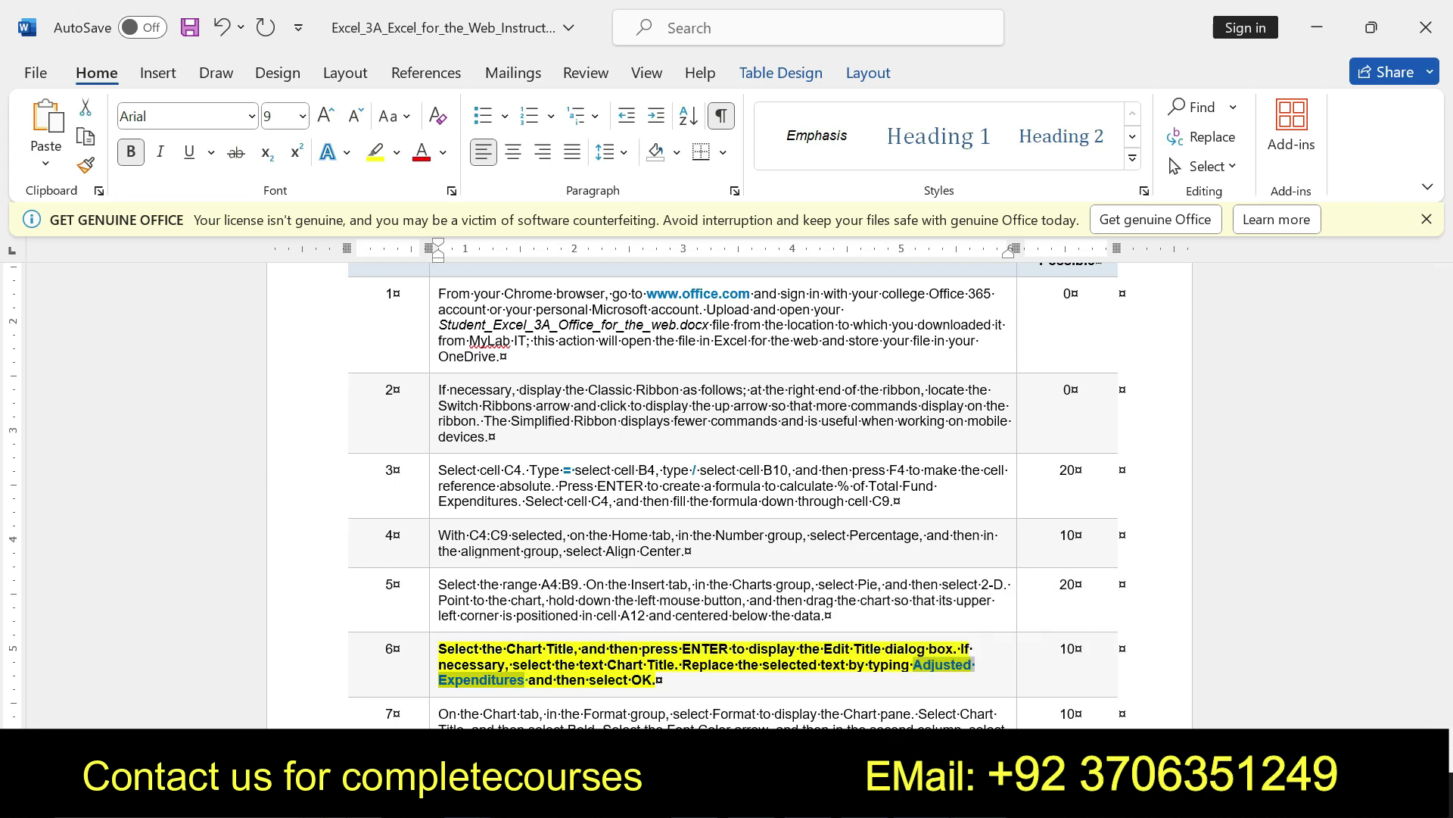
# Replace the placeholder chart title with 'Adjusted Expenditures', then clear step 6's formatting in Word.
pyautogui.hotkey('alt', 'Tab')
pyautogui.click(773, 573)
pyautogui.moveTo(802, 569); pyautogui.dragTo(699, 569)
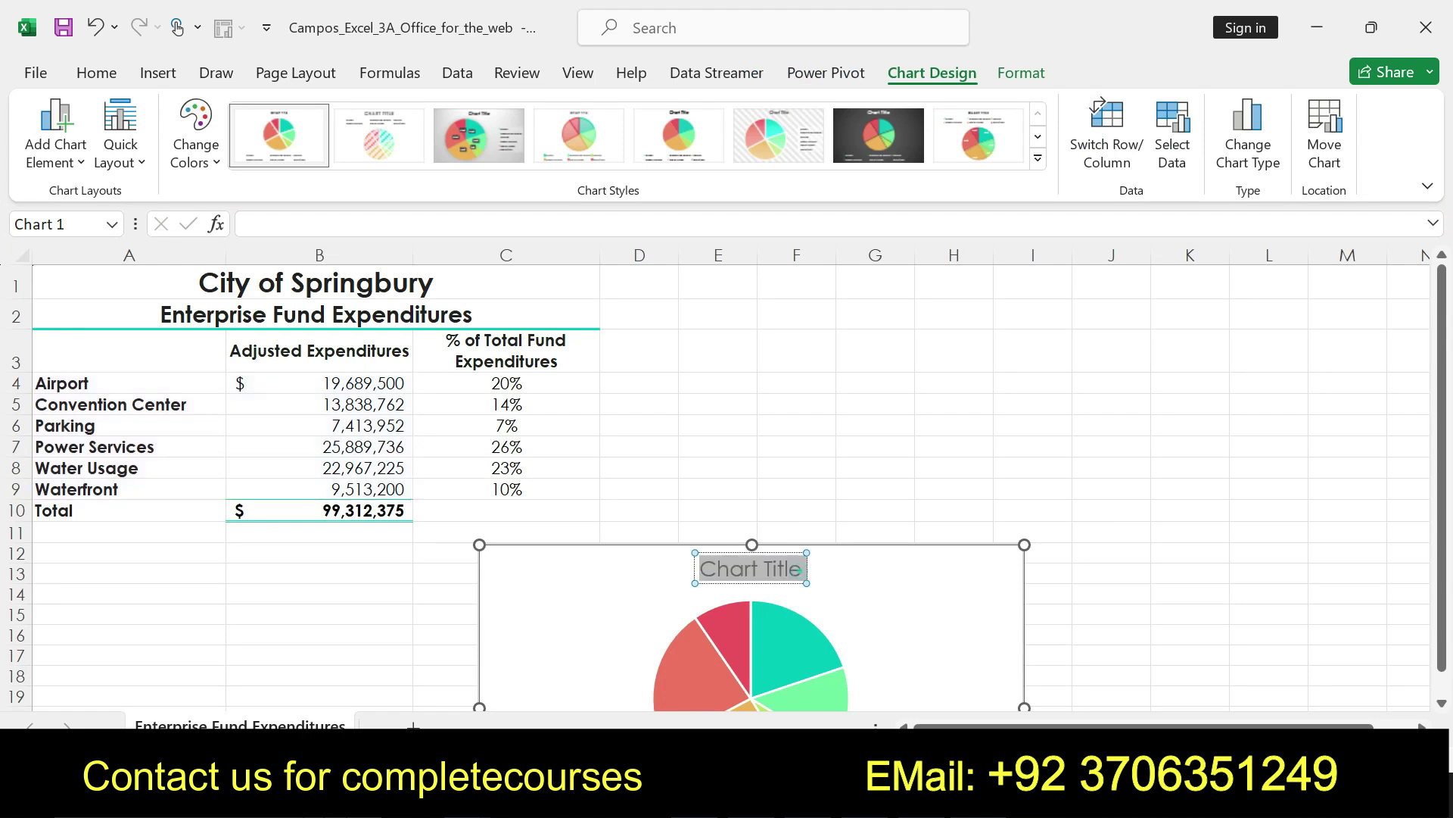
pyautogui.press('Delete')
pyautogui.hotkey('ctrl', 'v')
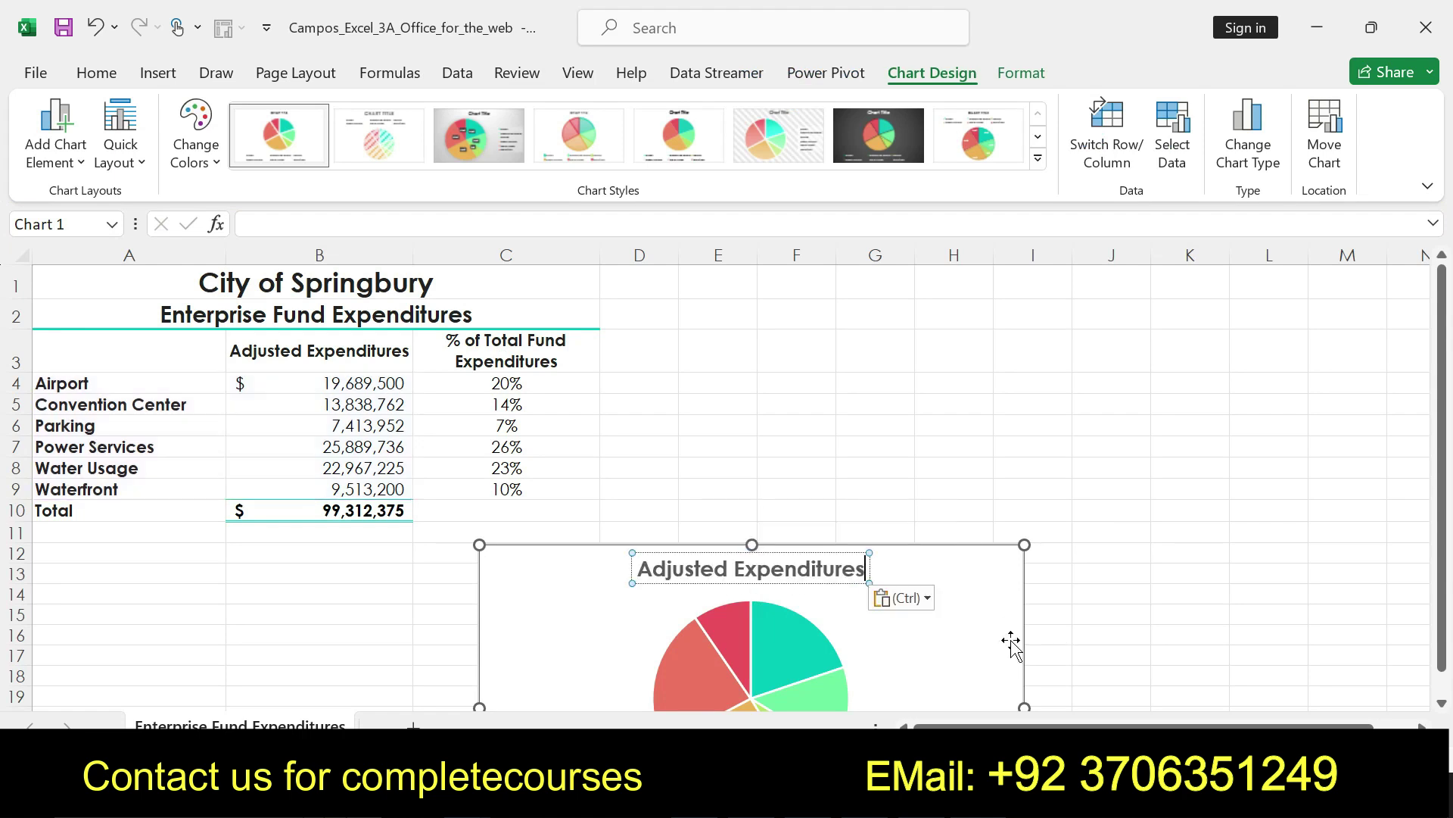
pyautogui.hotkey('alt', 'Tab')
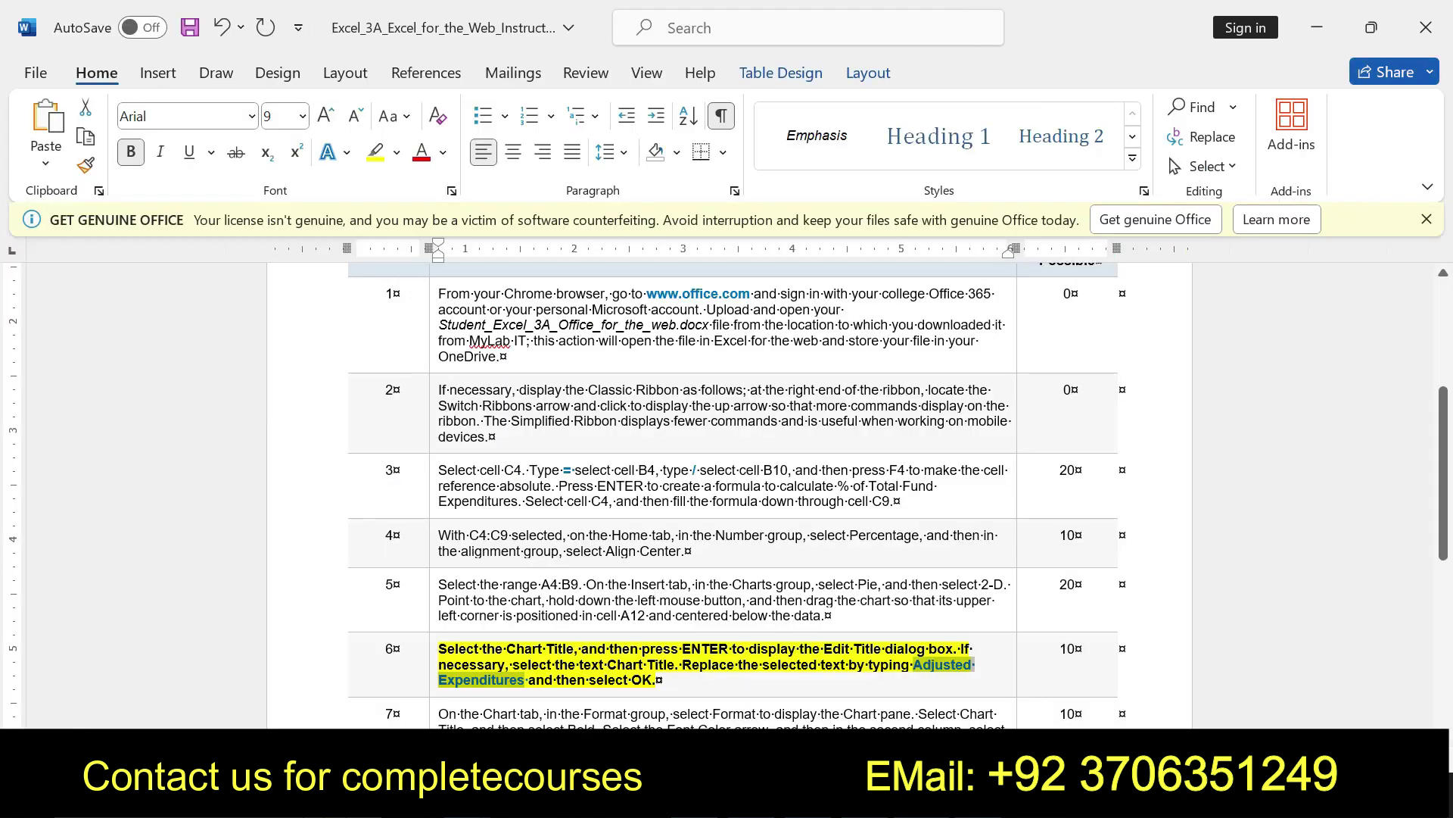
pyautogui.hotkey('ctrl', 'z')
pyautogui.hotkey('ctrl', 'z')
pyautogui.hotkey('ctrl', 'z')
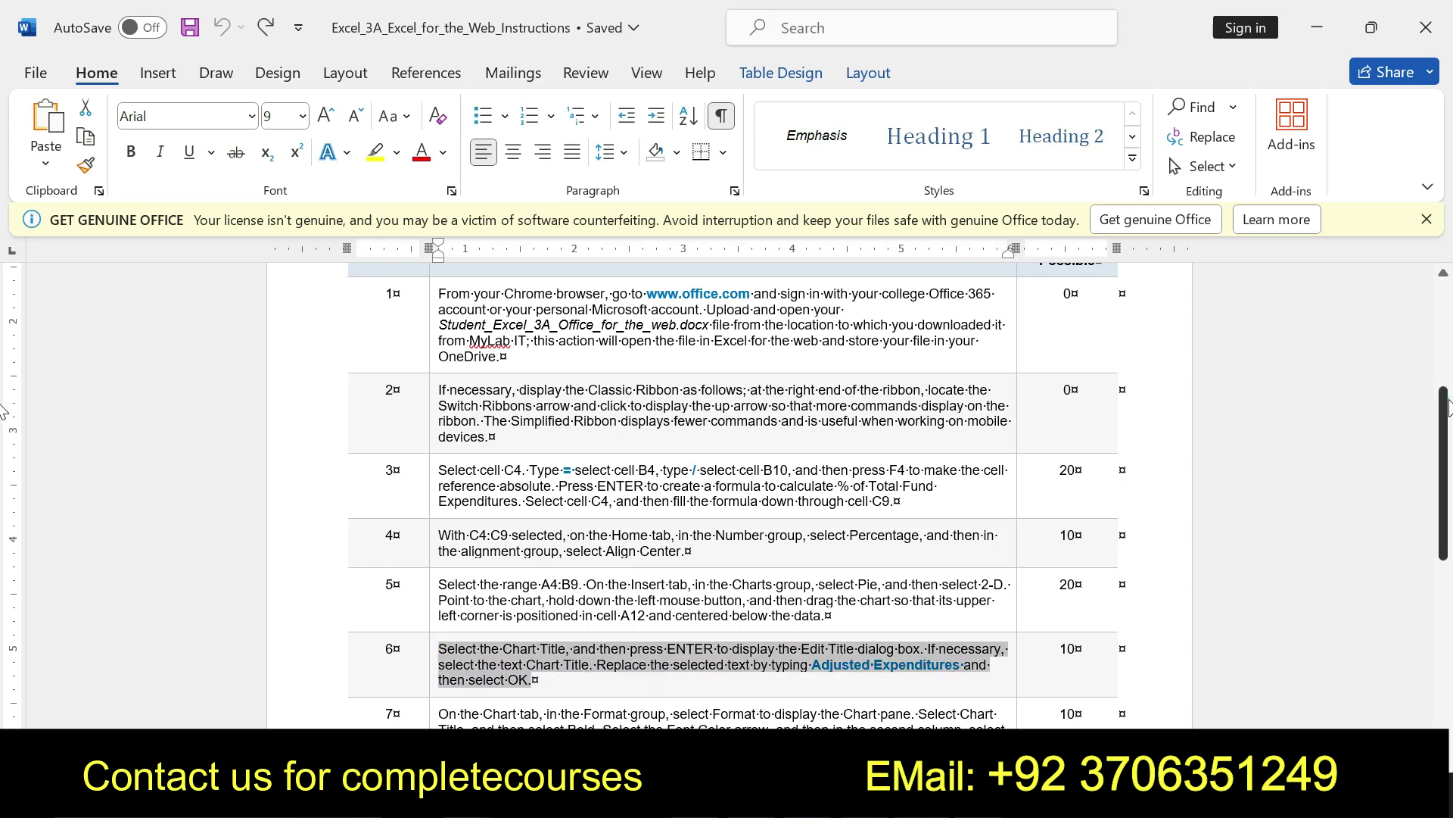
# Scroll to step 7 in Word and make it bold with yellow highlight.
pyautogui.scroll(-3, 4, 411)
pyautogui.scroll(-2, 4, 411)
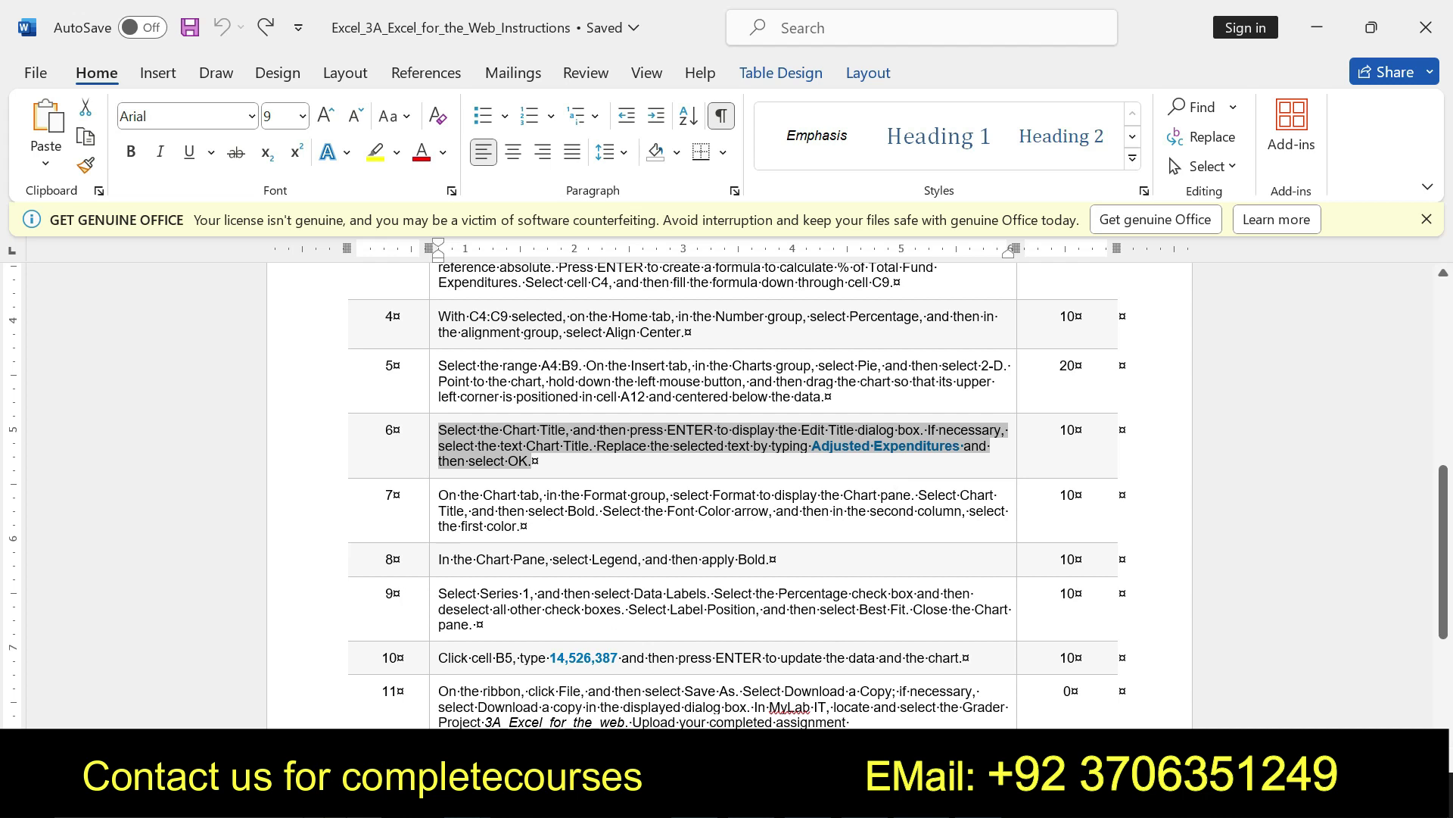
pyautogui.moveTo(439, 495); pyautogui.dragTo(572, 516)
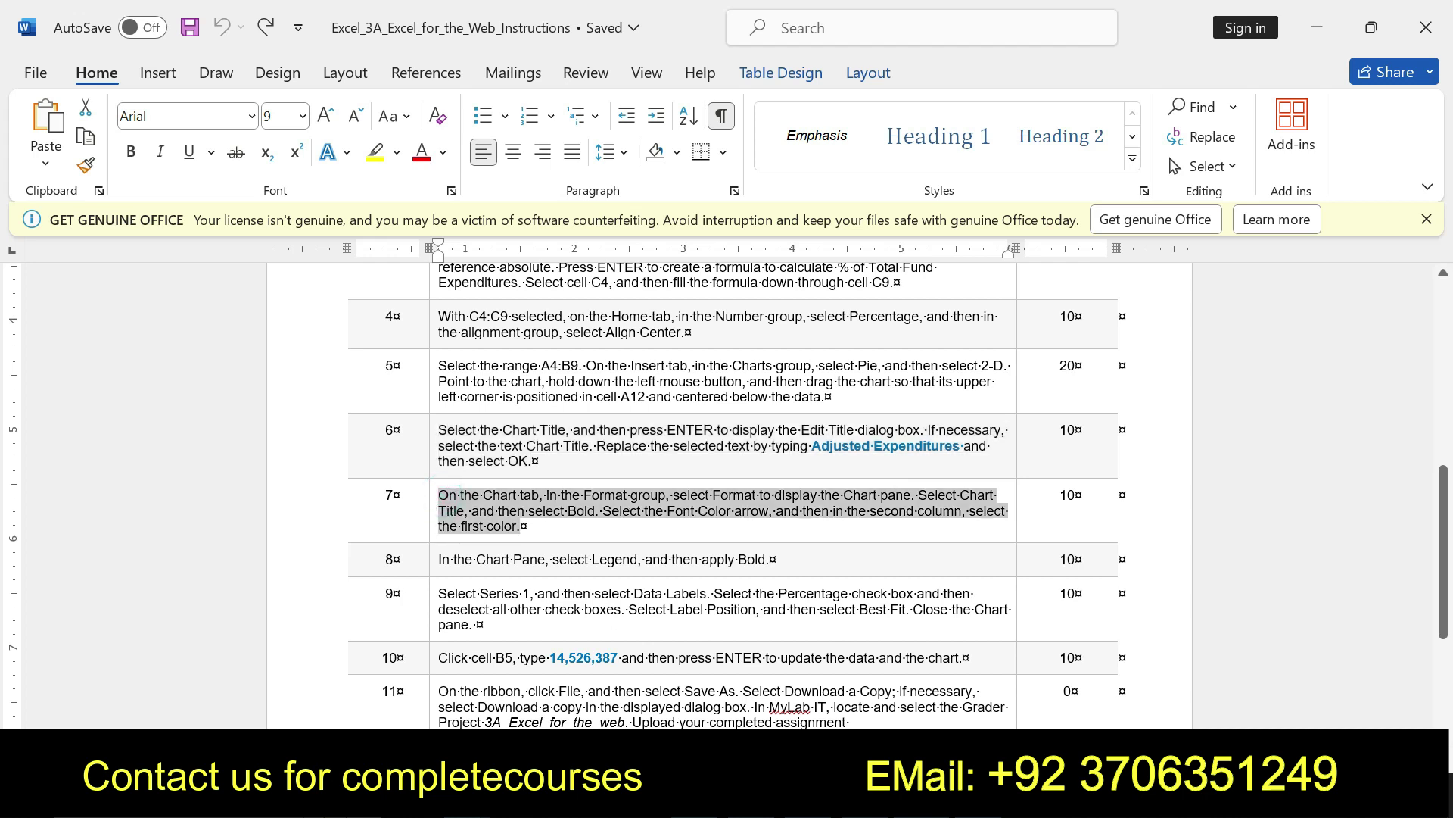
pyautogui.click(590, 498)
pyautogui.click(669, 500)
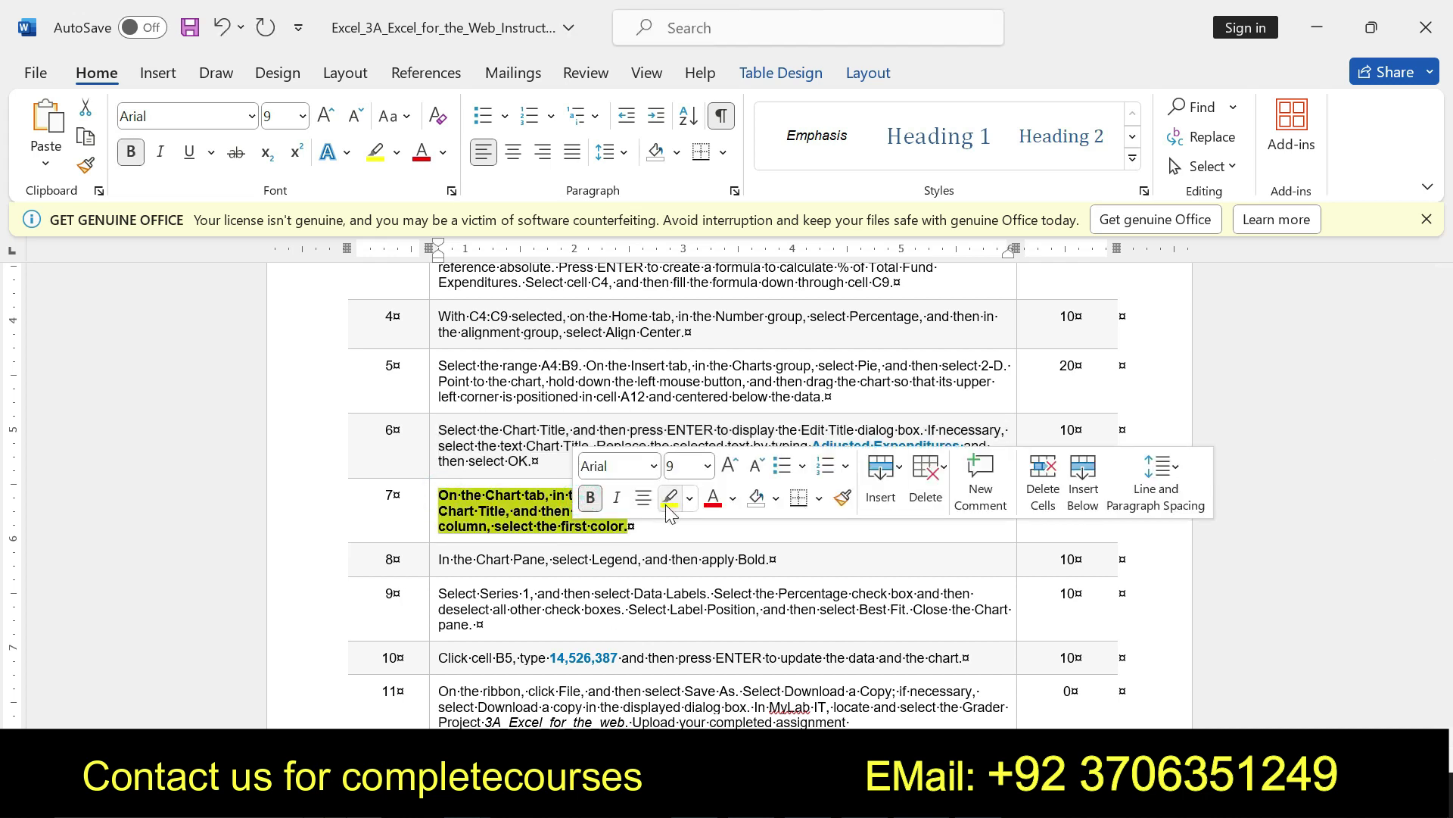
pyautogui.moveTo(433, 503)
pyautogui.mouseDown()
pyautogui.moveTo(997, 498)
pyautogui.moveTo(632, 526)
pyautogui.mouseUp()
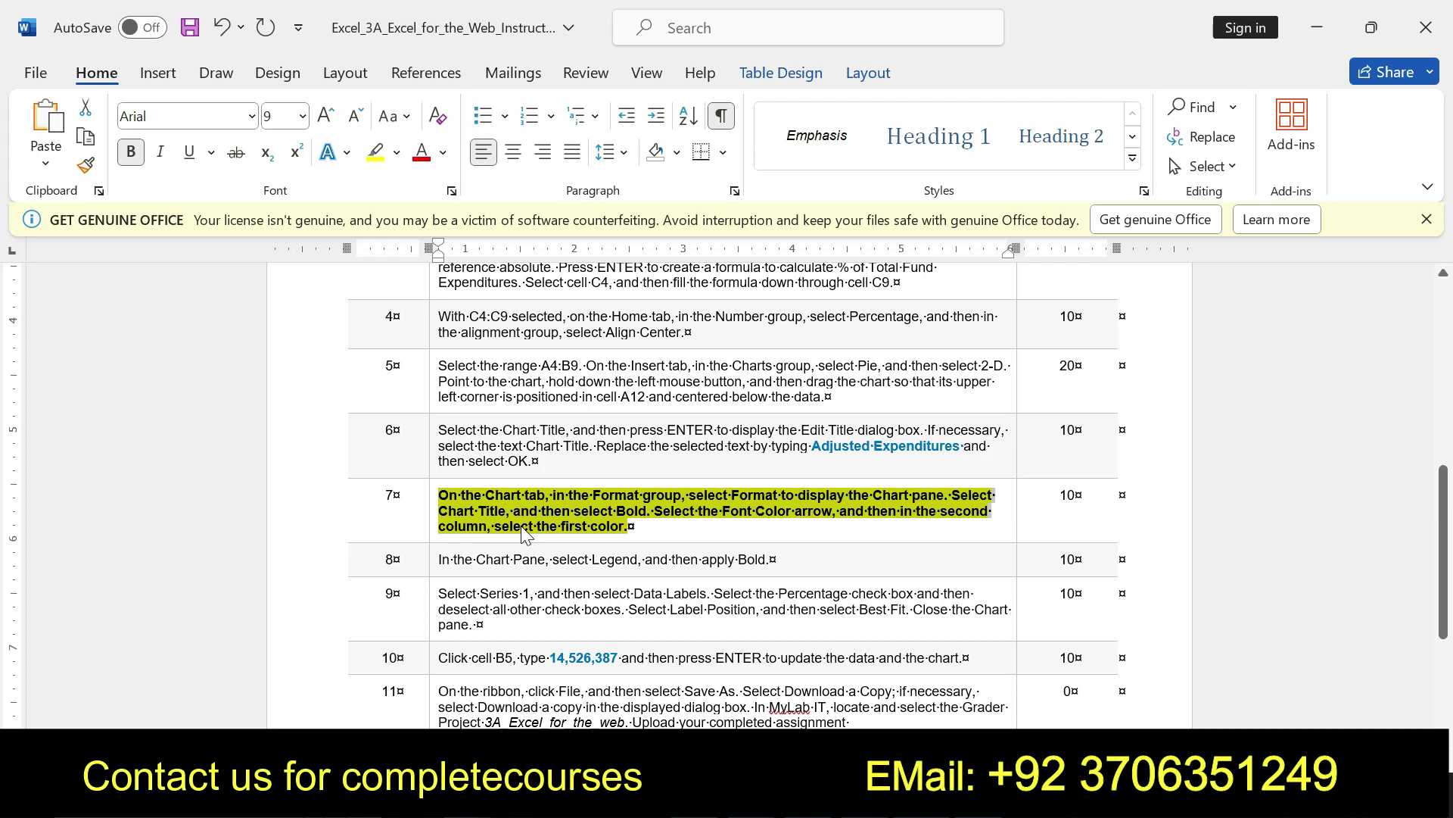
pyautogui.click(452, 498)
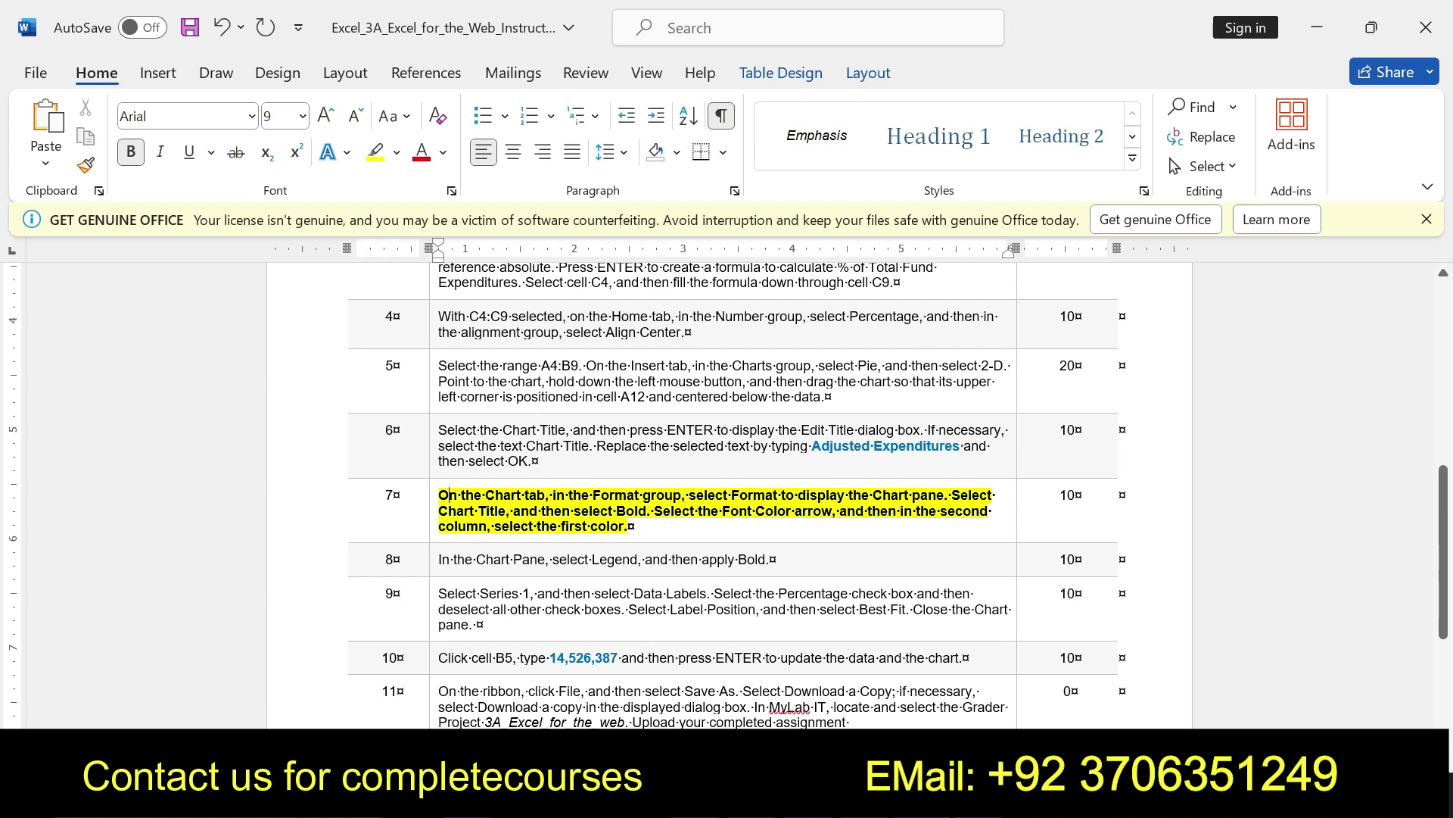
pyautogui.moveTo(448, 496); pyautogui.dragTo(632, 526)
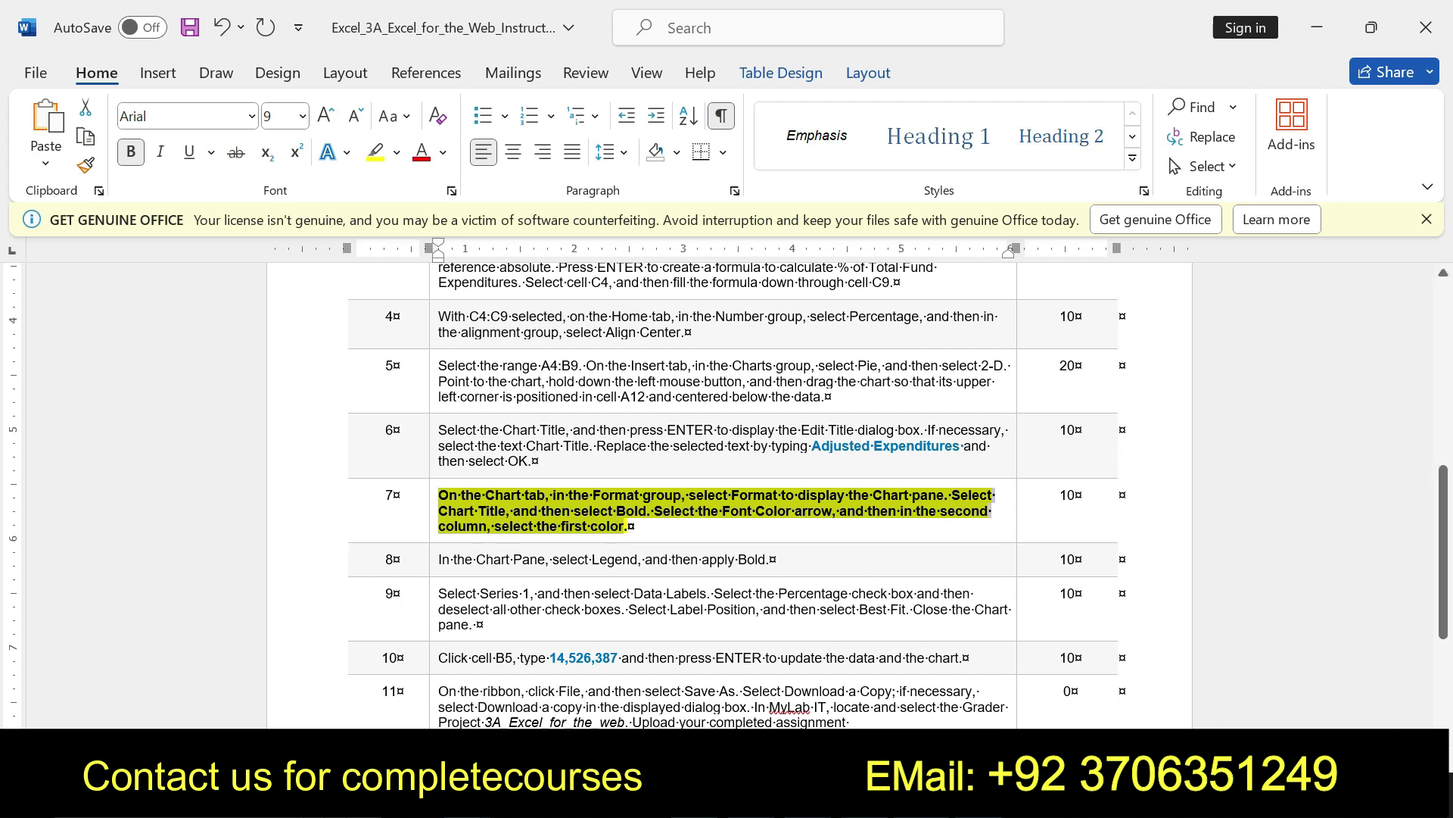
pyautogui.hotkey('alt', 'Tab')
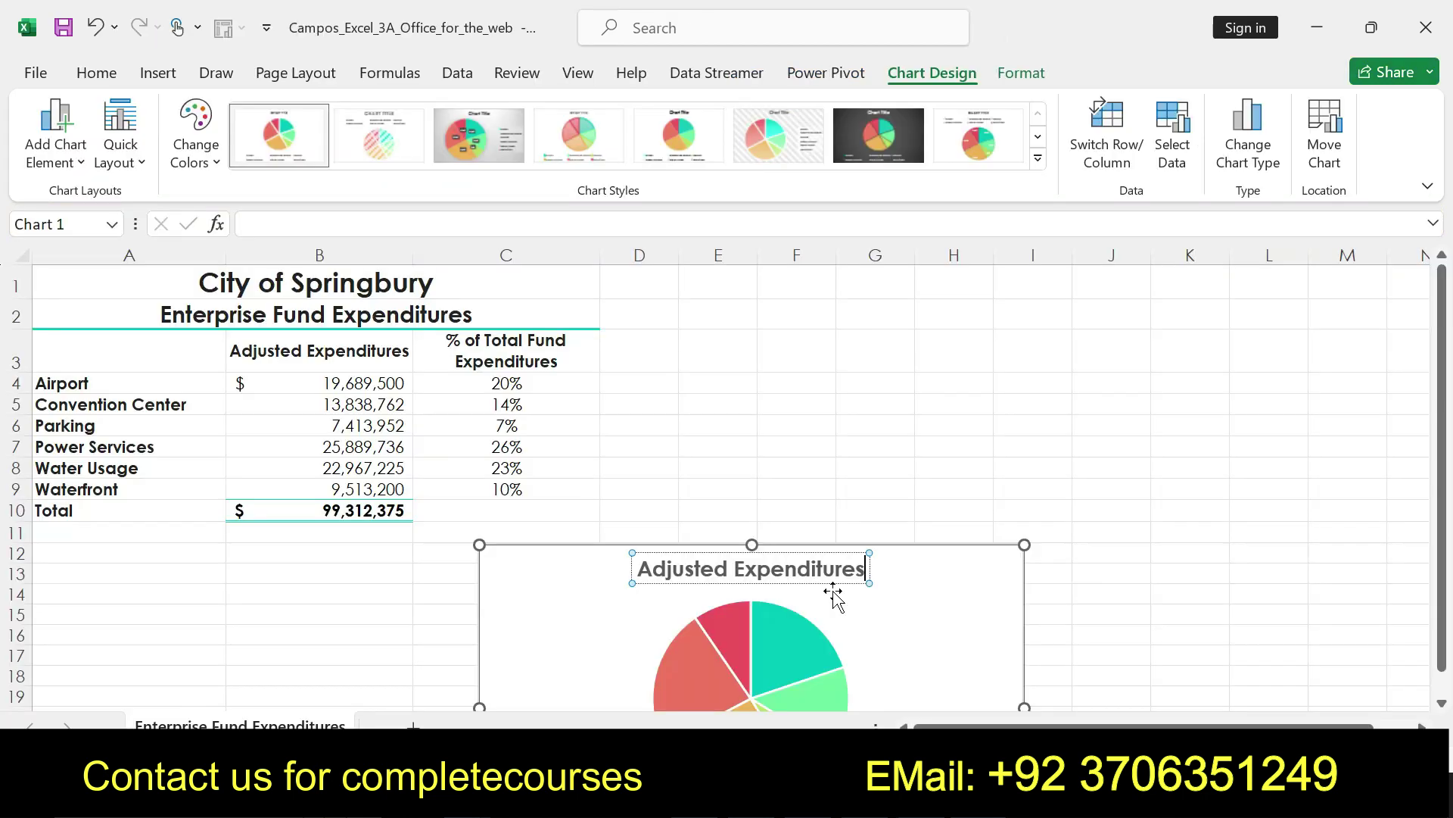
# Make the 'Adjusted Expenditures' chart title bold.
pyautogui.click(96, 72)
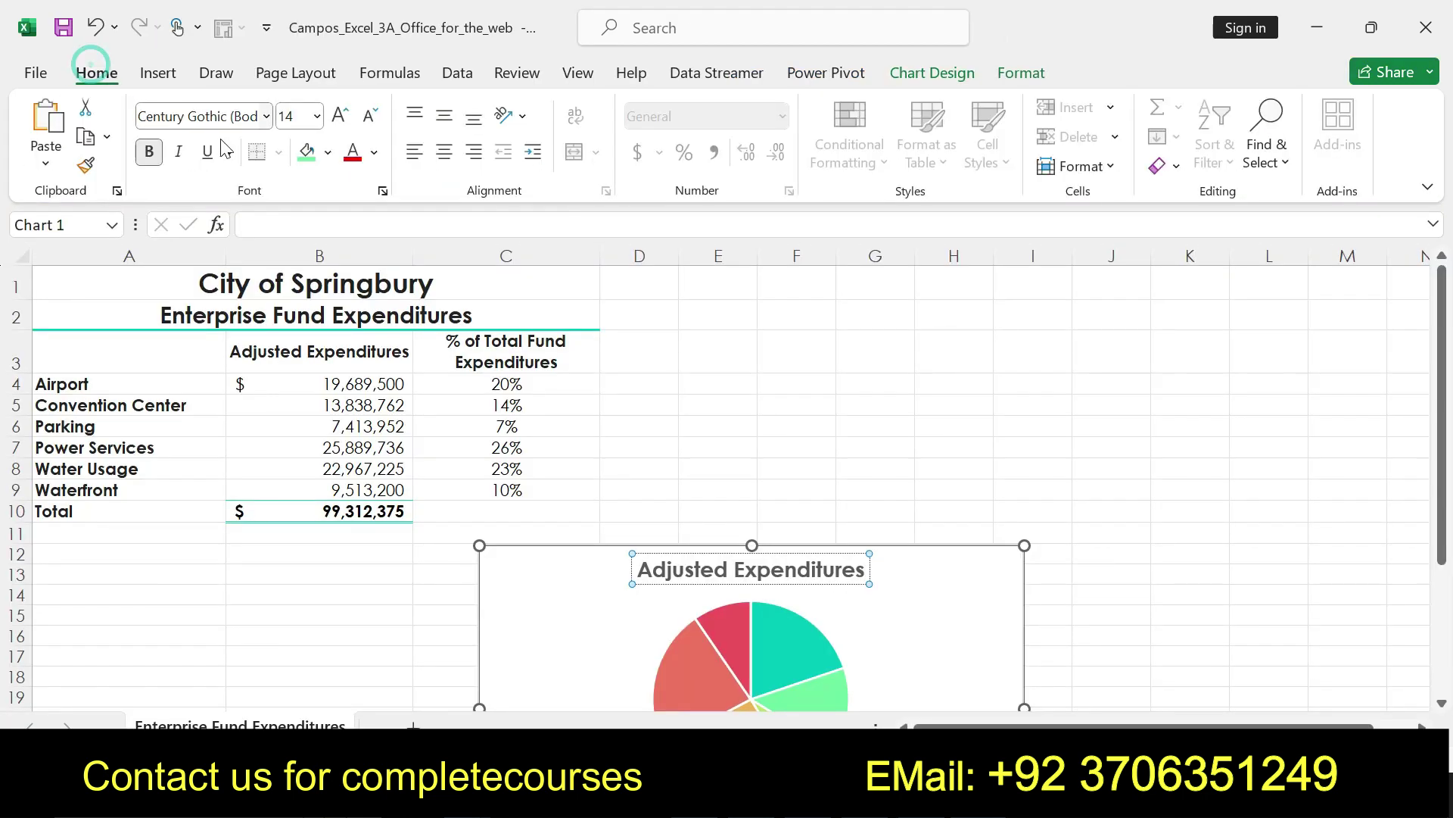
pyautogui.click(149, 152)
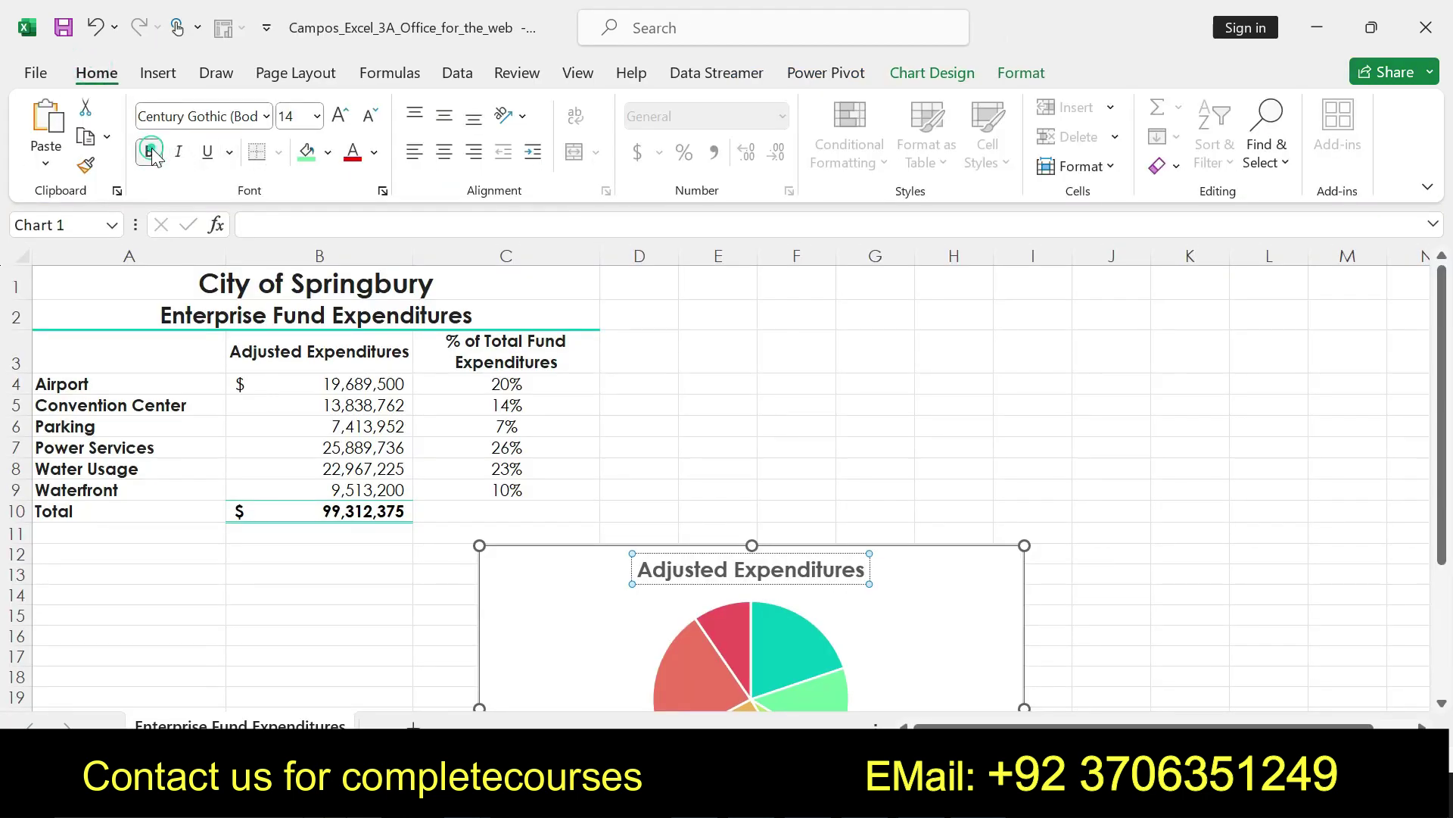
pyautogui.moveTo(852, 570); pyautogui.dragTo(700, 566)
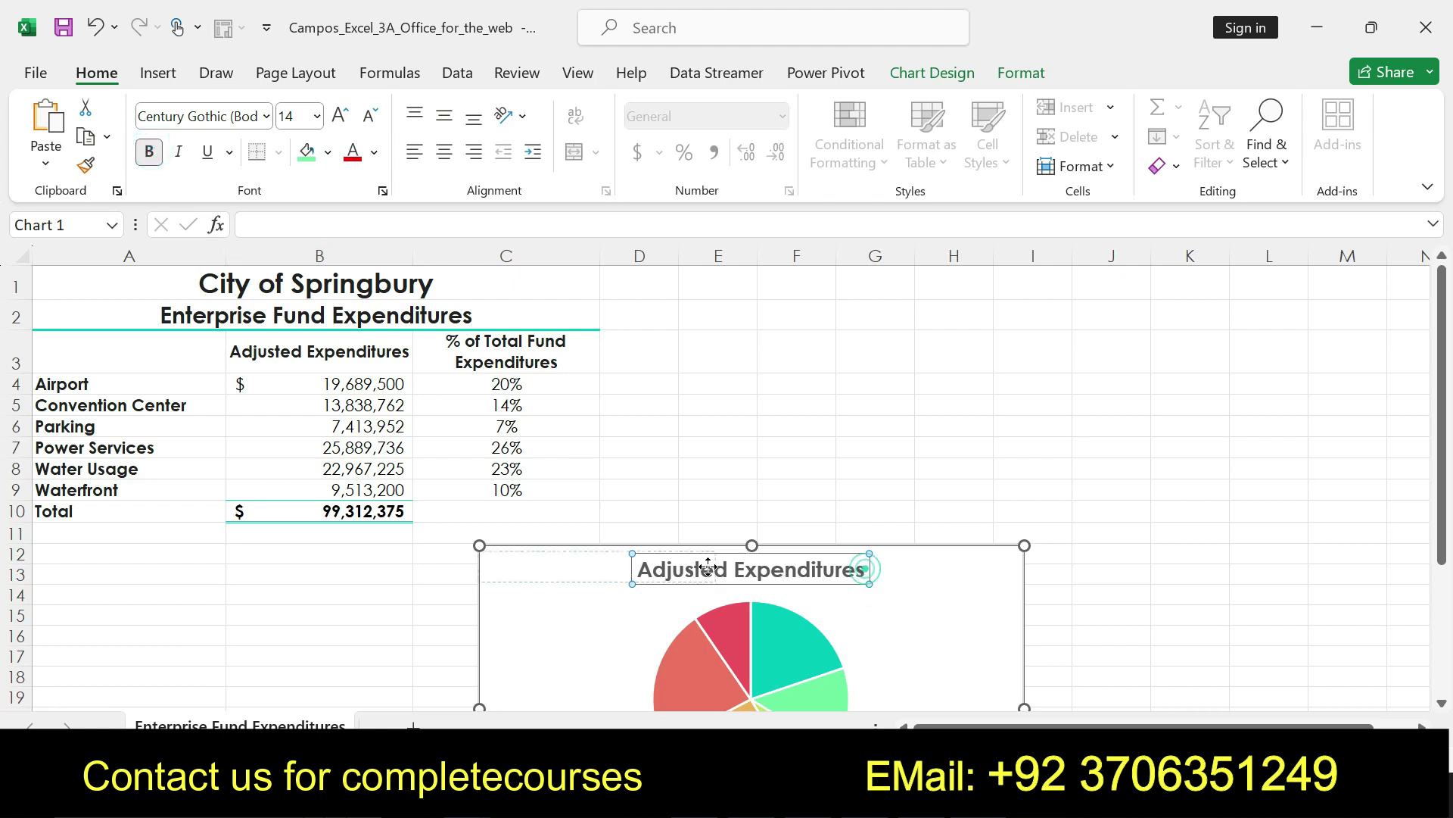
pyautogui.hotkey('ctrl', 'z')
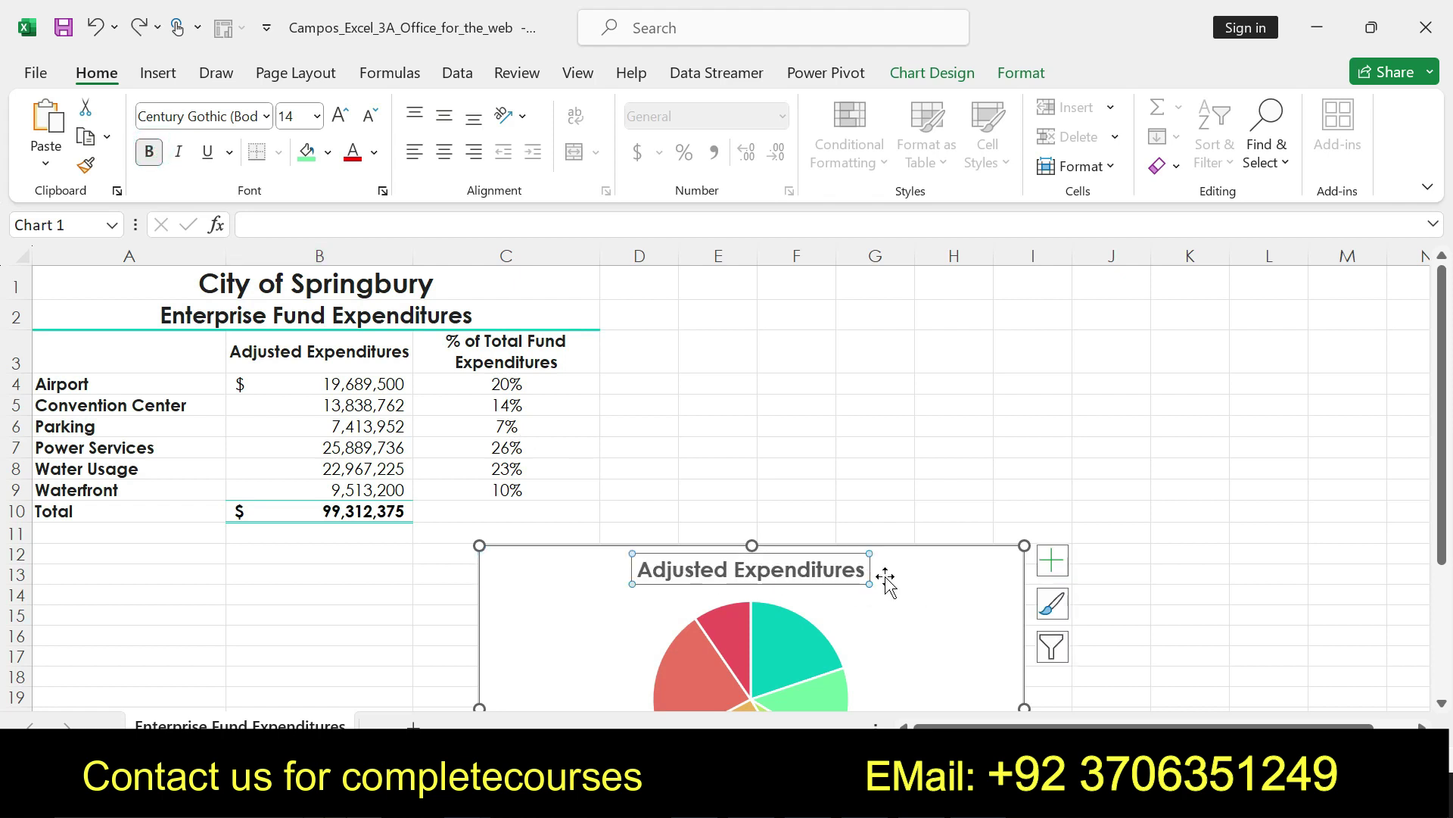
pyautogui.tripleClick(863, 570)
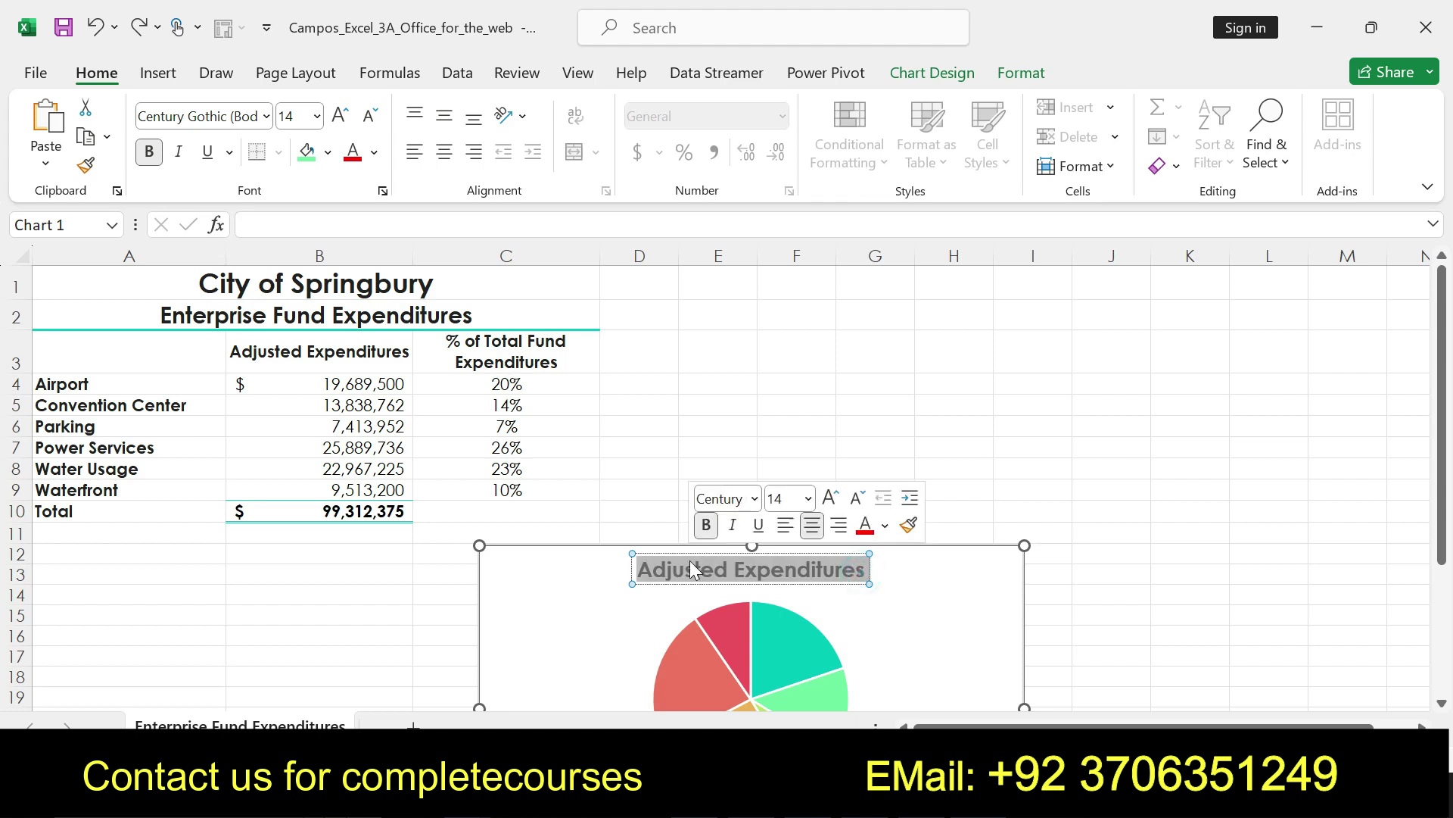
pyautogui.click(148, 152)
pyautogui.click(148, 151)
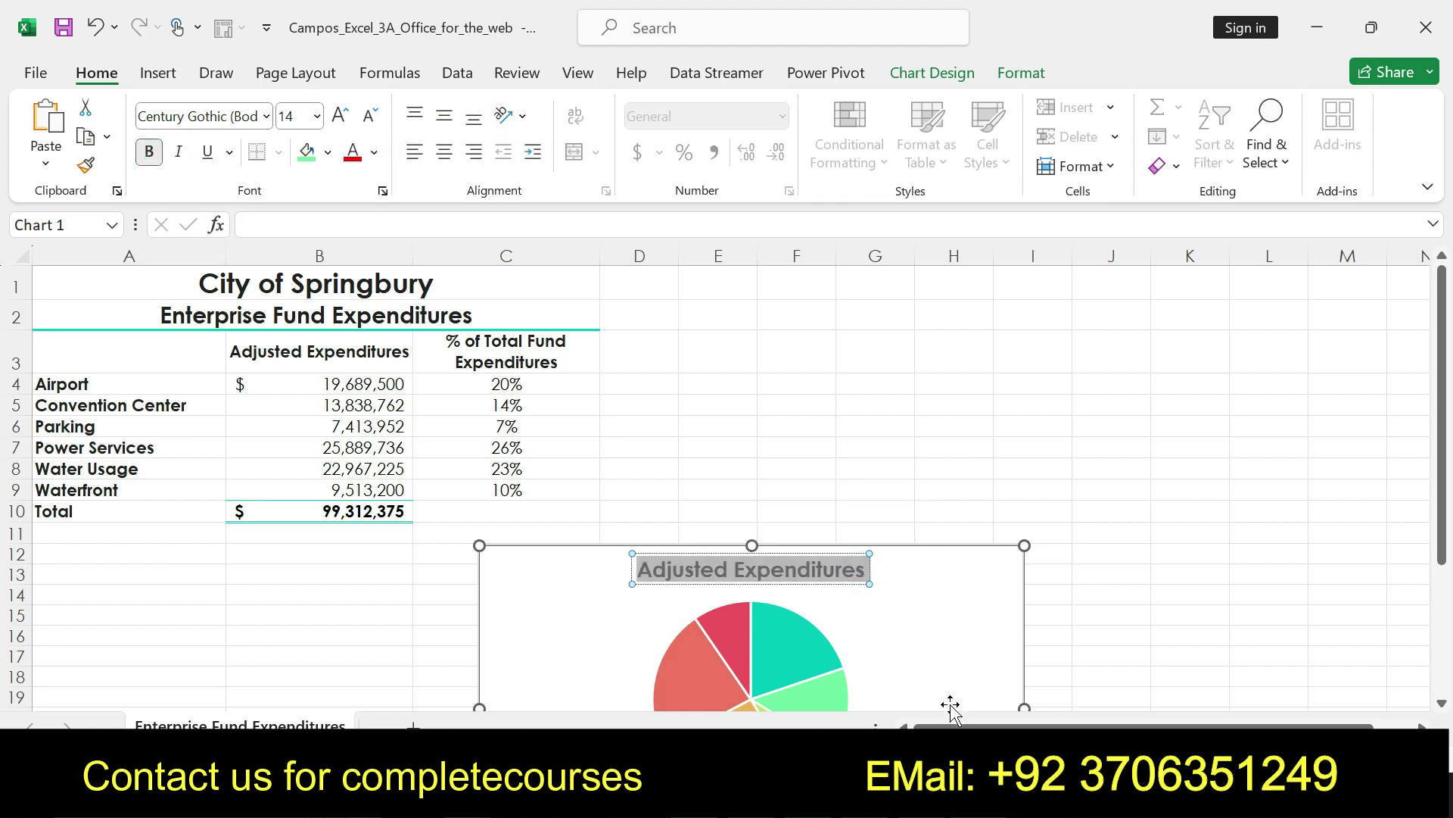
# Set the chart title font colour to black and clear step 7's formatting in Word.
pyautogui.click(954, 798)
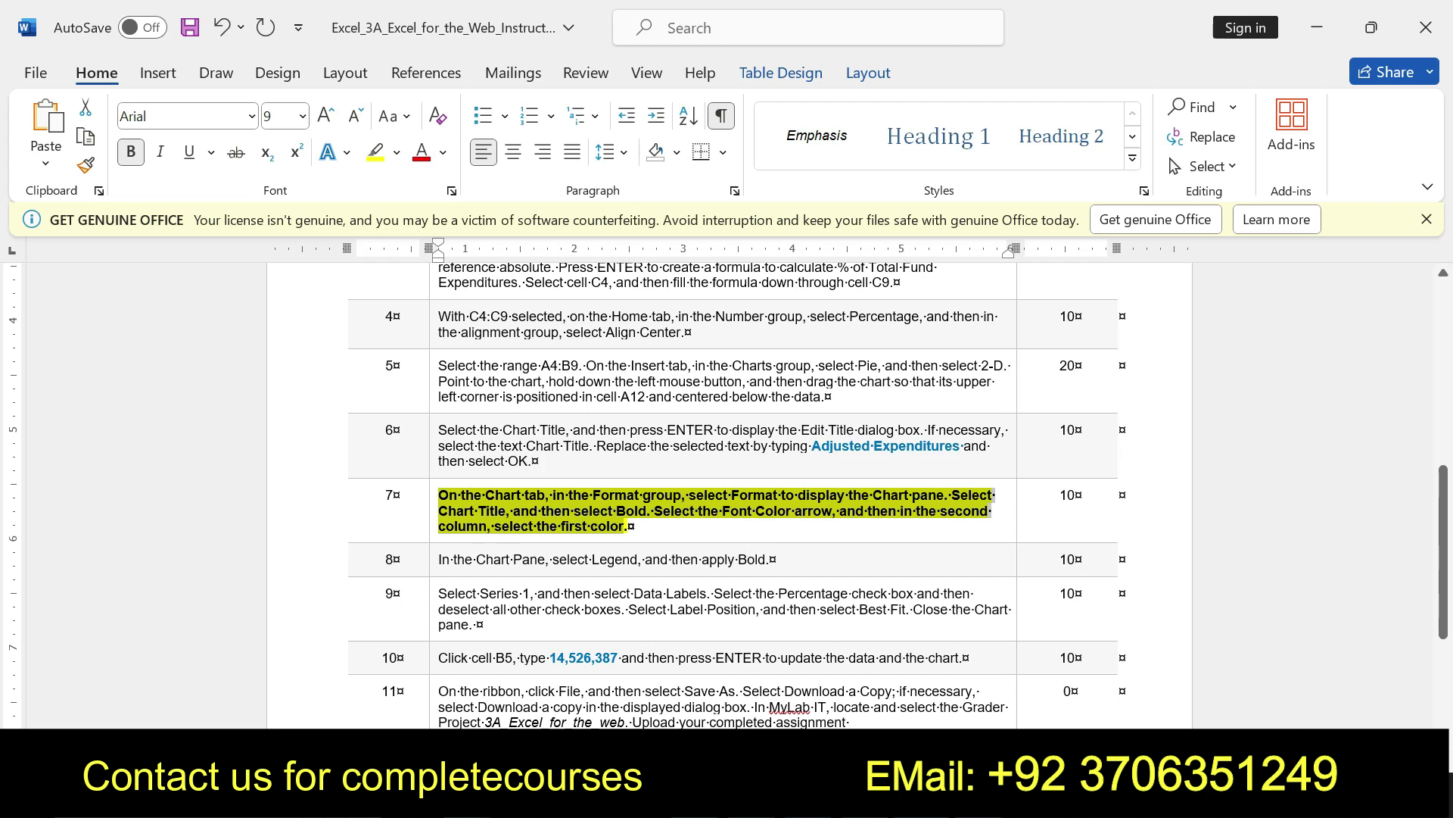
pyautogui.hotkey('alt', 'Tab')
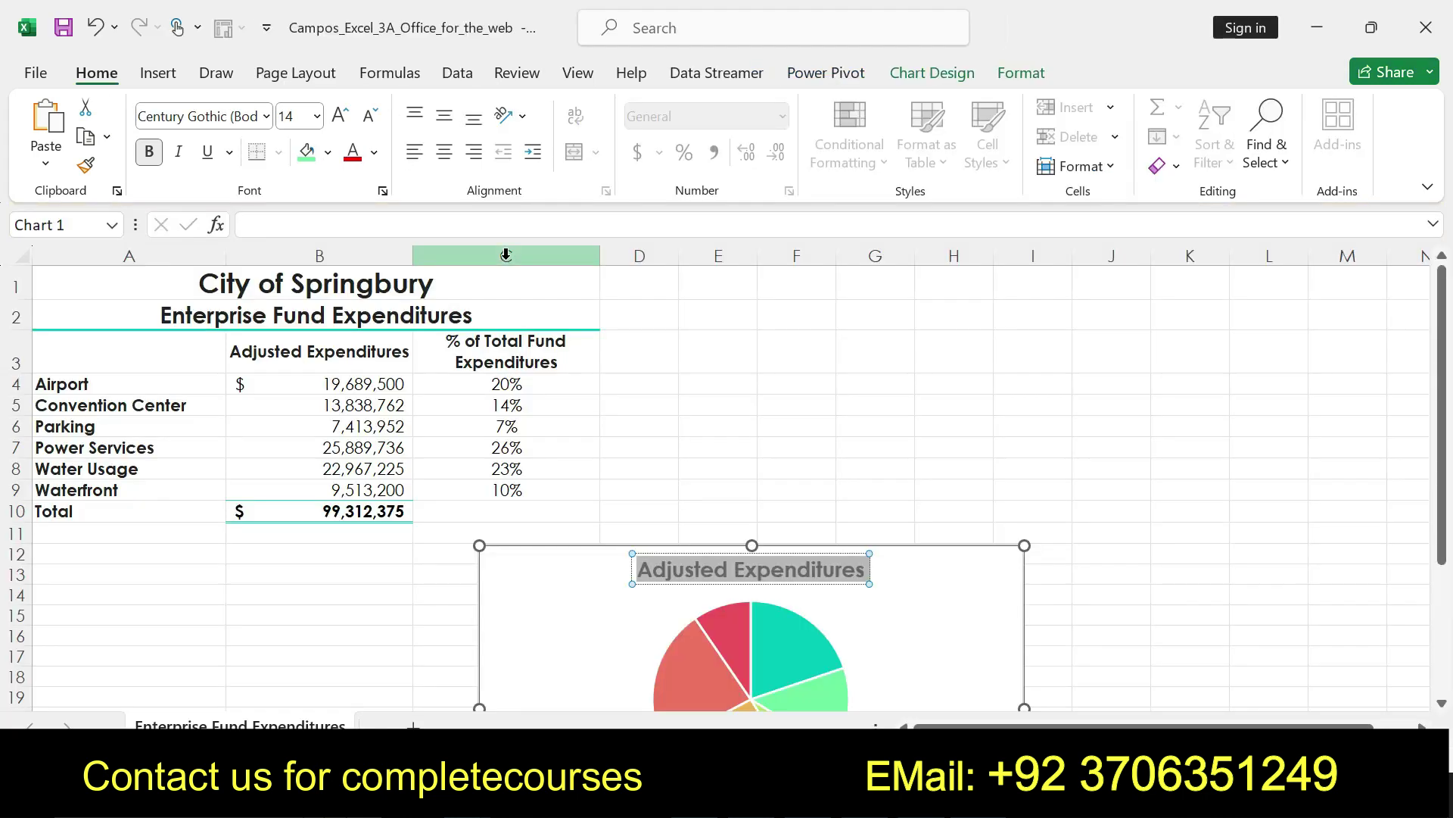
pyautogui.click(372, 154)
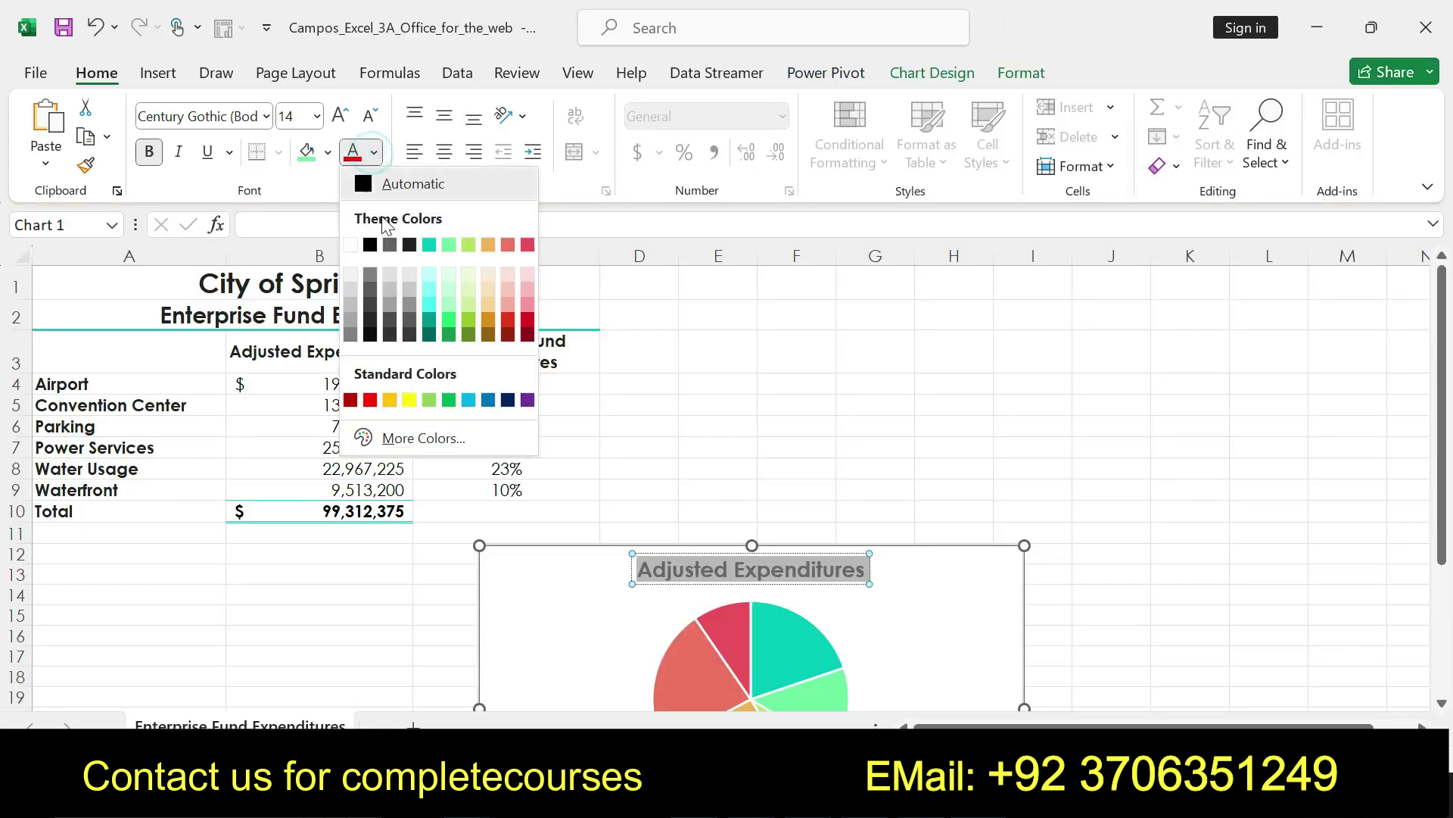
pyautogui.click(372, 243)
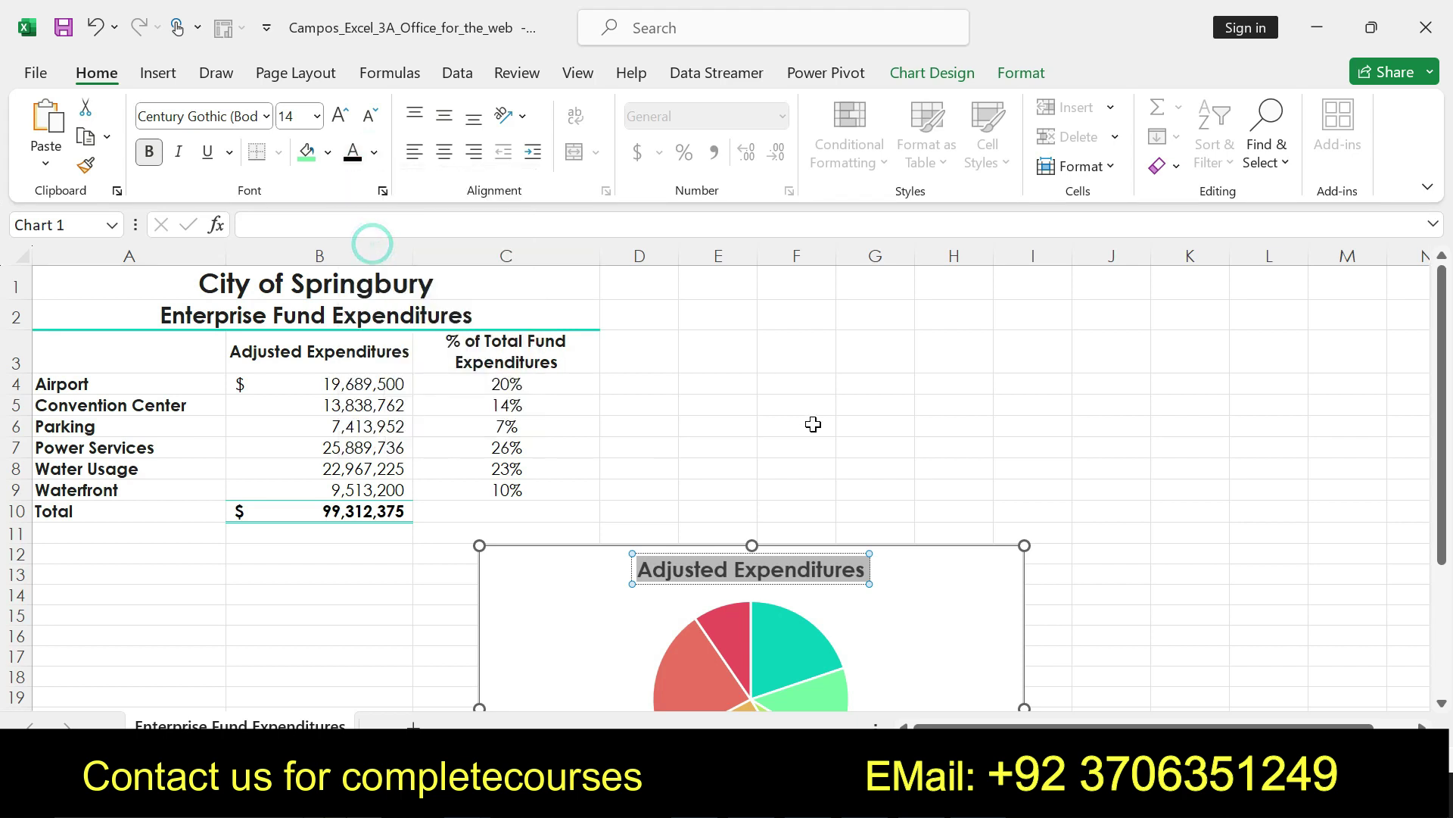
pyautogui.hotkey('alt', 'Tab')
pyautogui.hotkey('ctrl', 'z')
pyautogui.hotkey('ctrl', 'z')
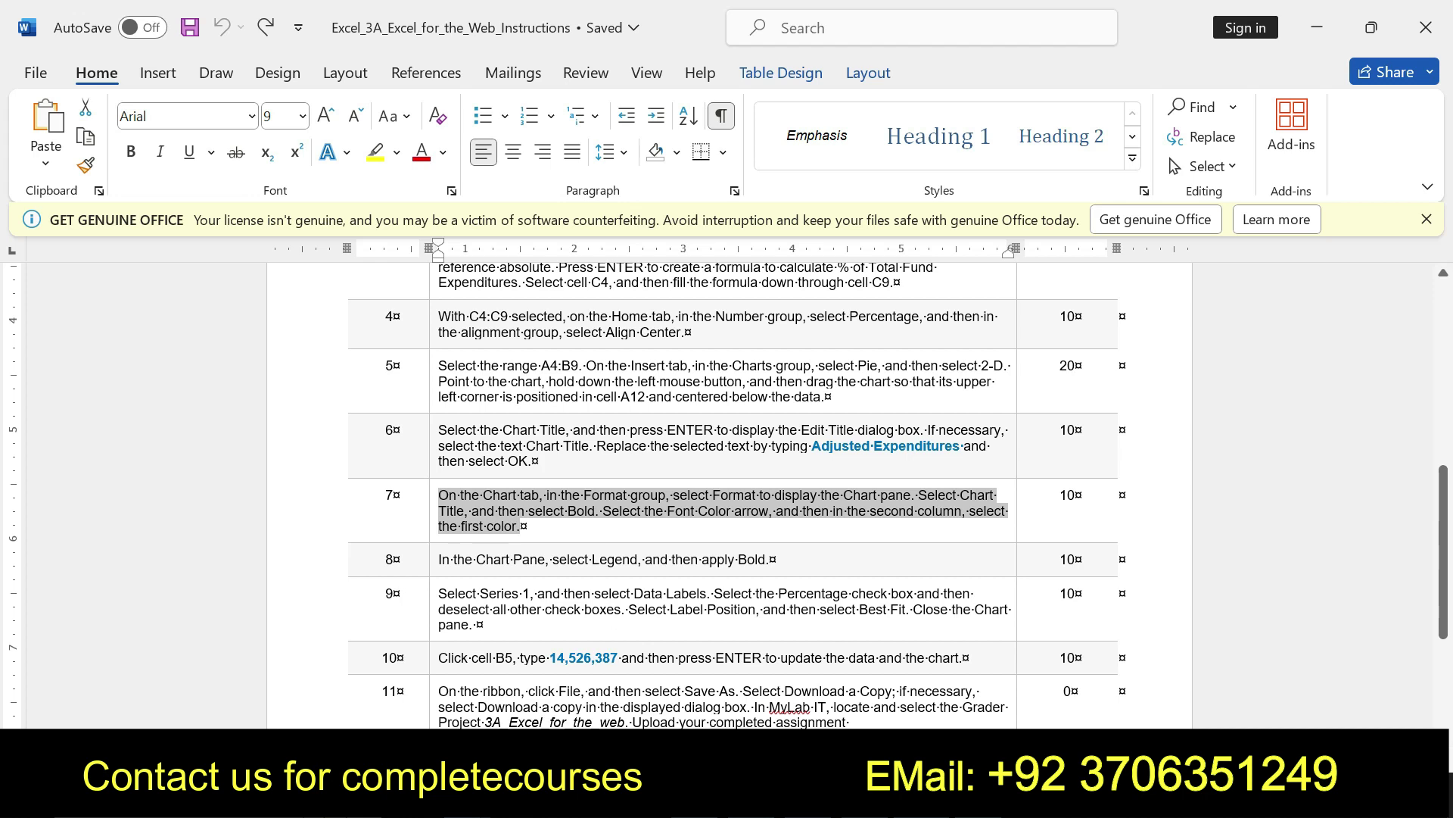
# Make Word's step 8, about bolding the chart legend, bold with yellow highlight.
pyautogui.moveTo(439, 560); pyautogui.dragTo(765, 561)
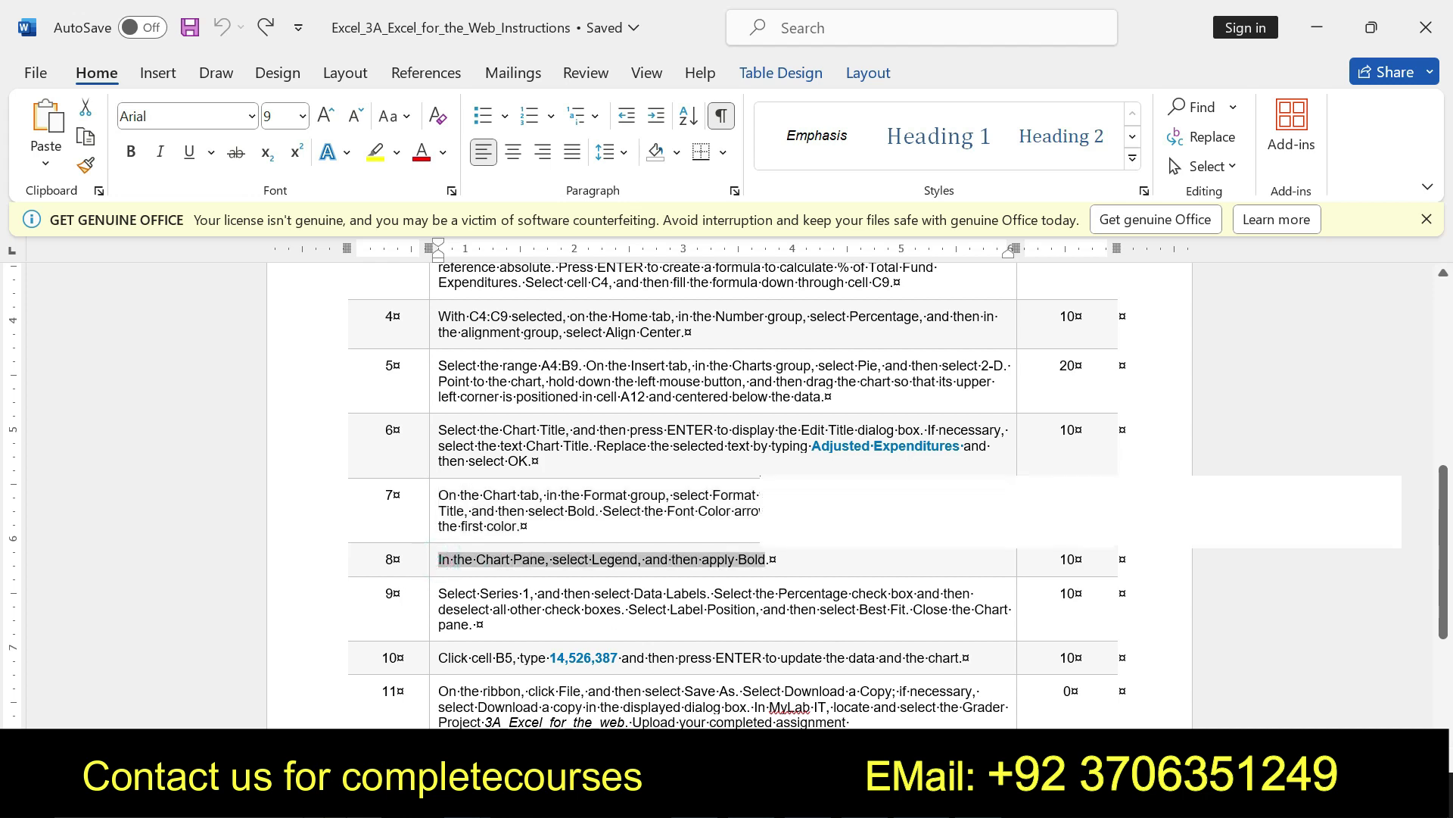
pyautogui.click(778, 527)
pyautogui.click(856, 528)
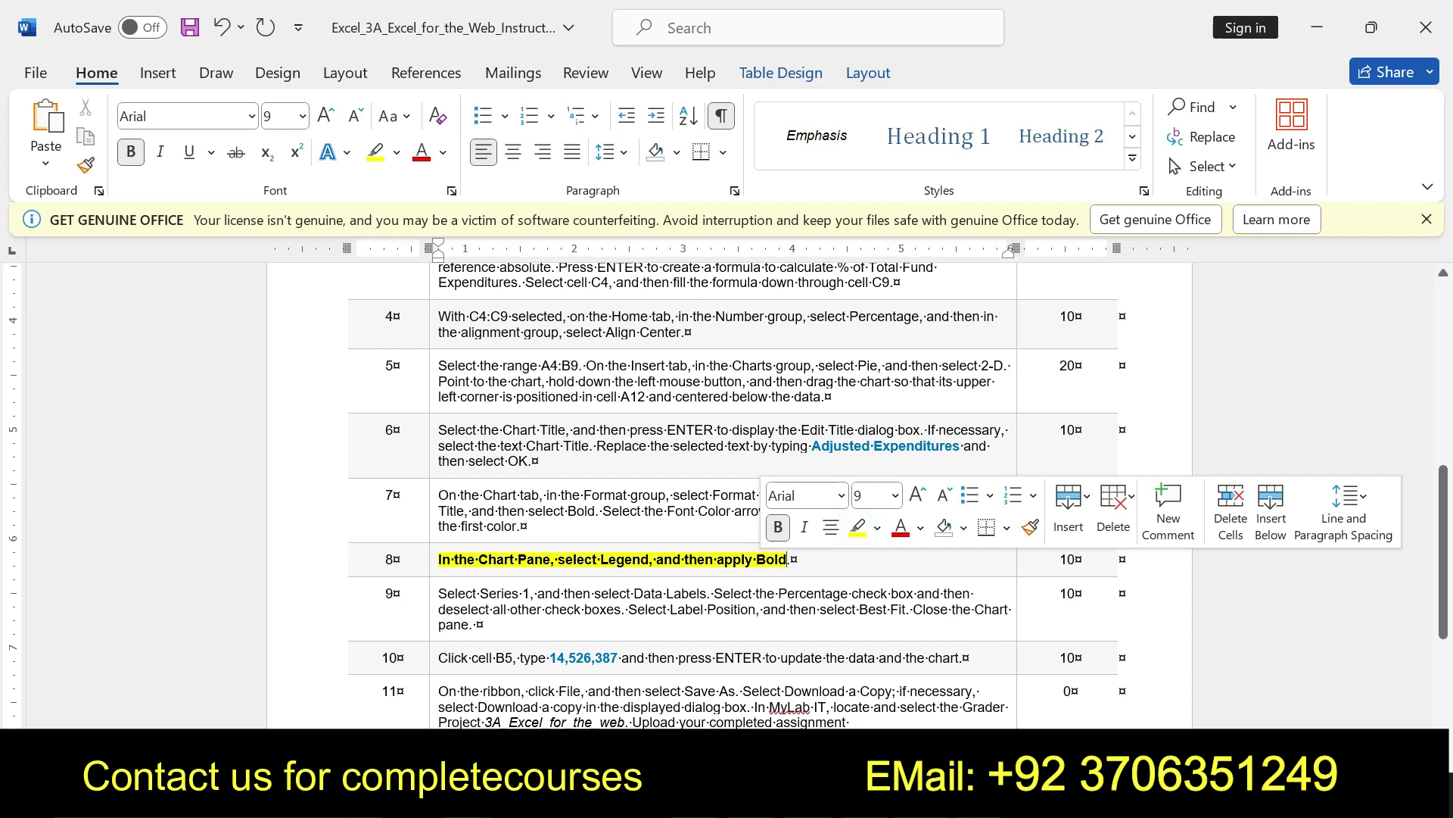
pyautogui.moveTo(439, 559); pyautogui.dragTo(789, 560)
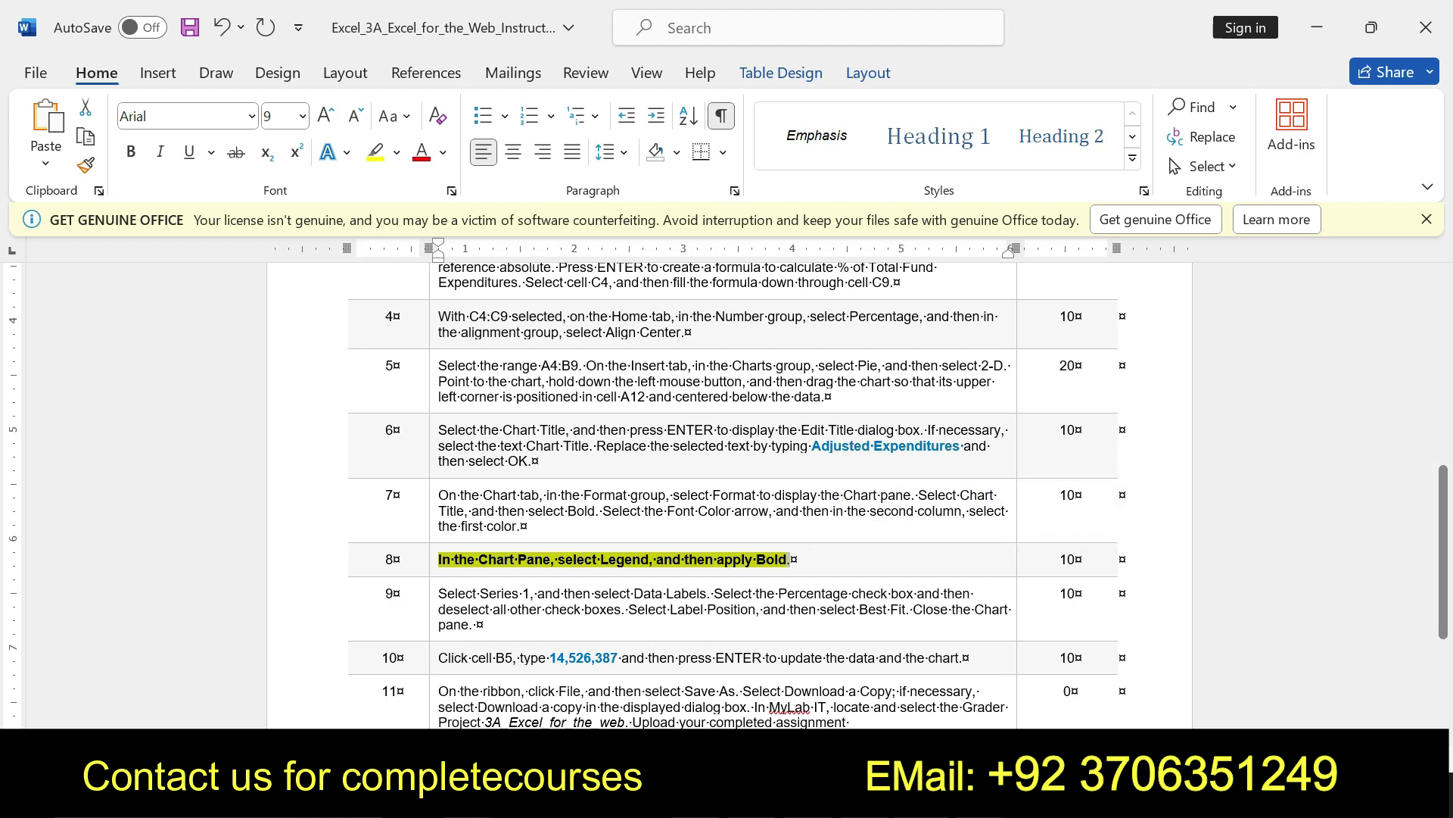
pyautogui.hotkey('alt', 'Tab')
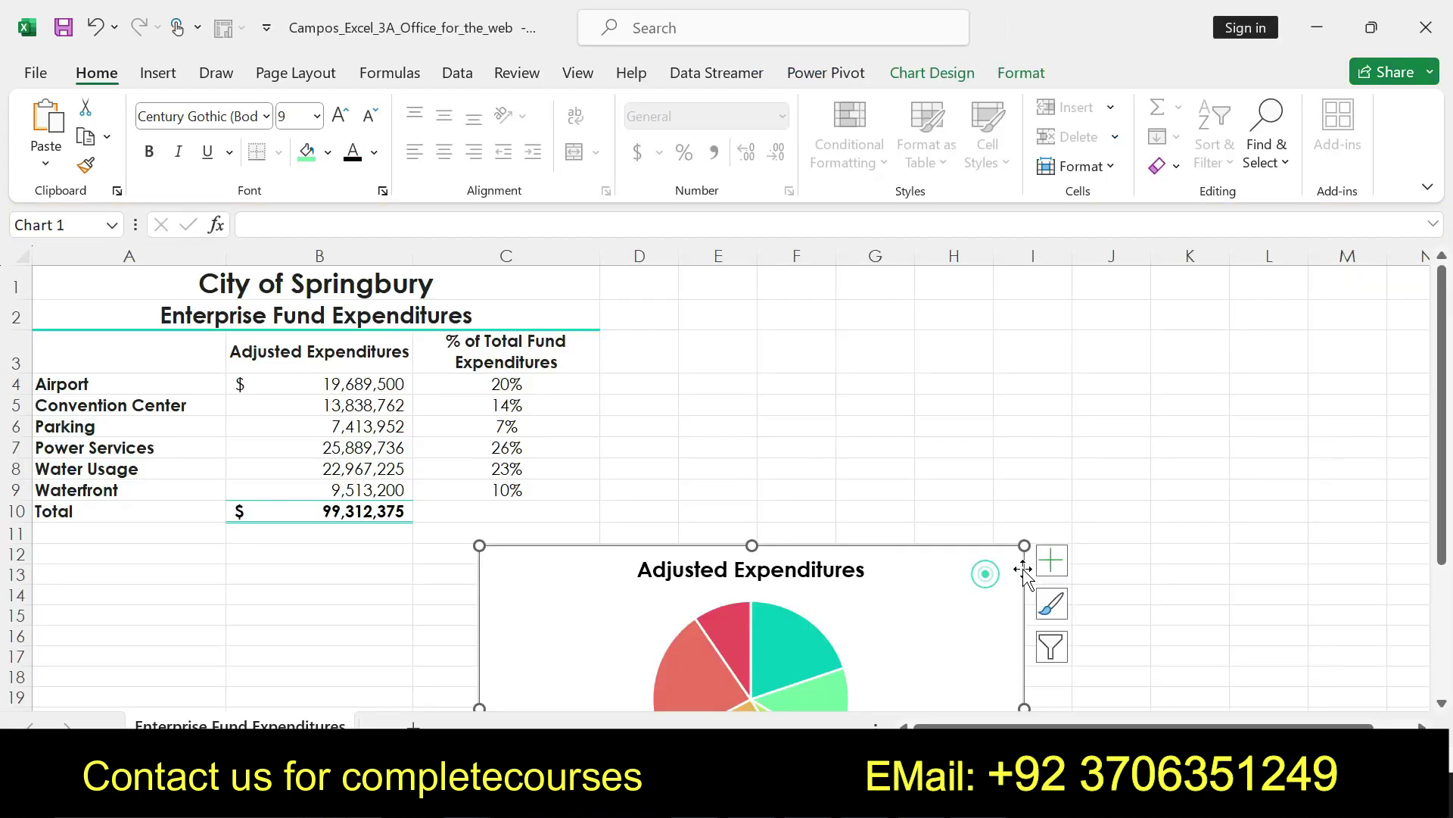
# Add a legend listing Airport through Waterfront to the pie chart and make it bold.
pyautogui.click(986, 574)
pyautogui.click(1053, 559)
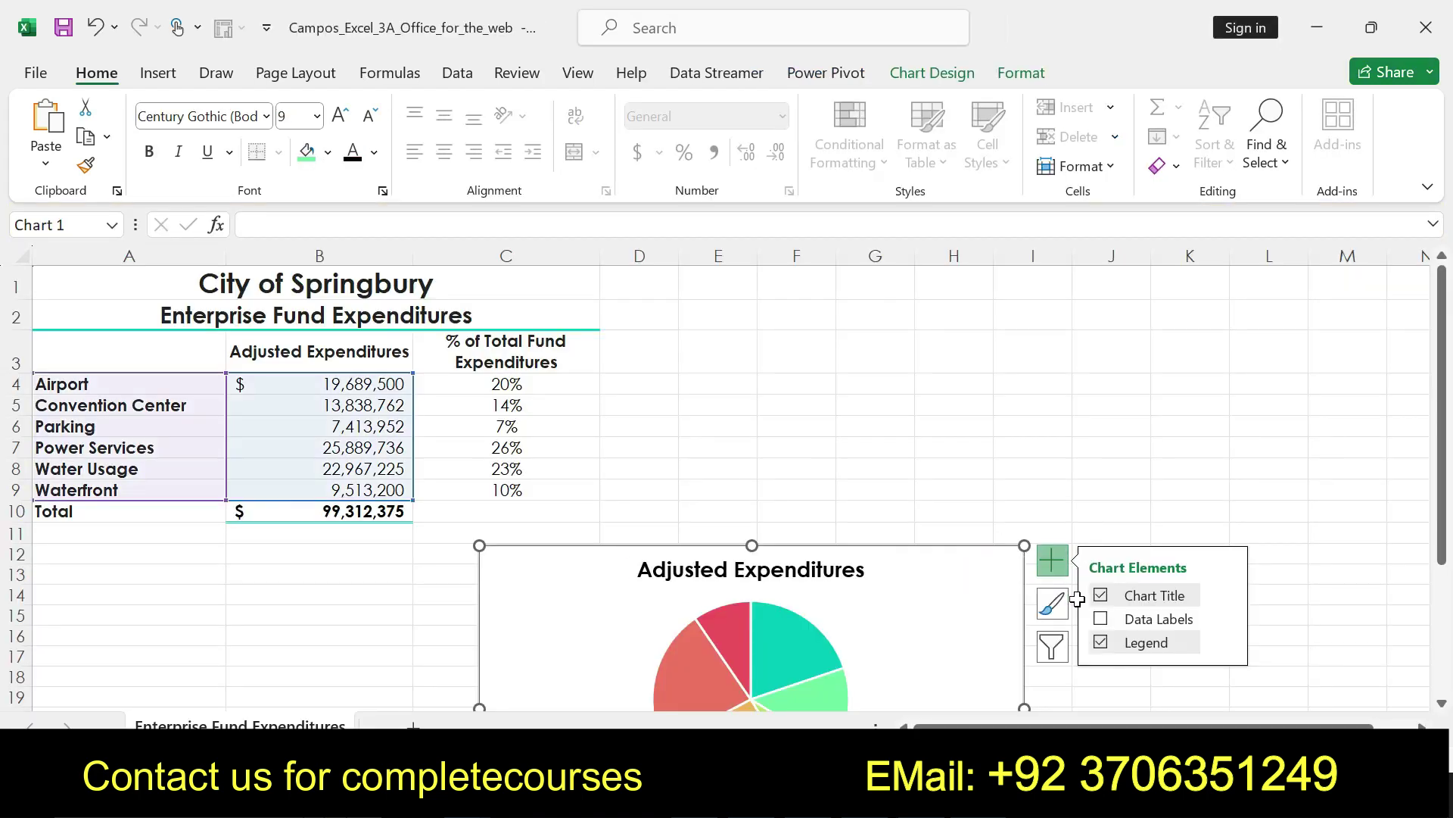
pyautogui.moveTo(1146, 642)
pyautogui.click(1101, 642)
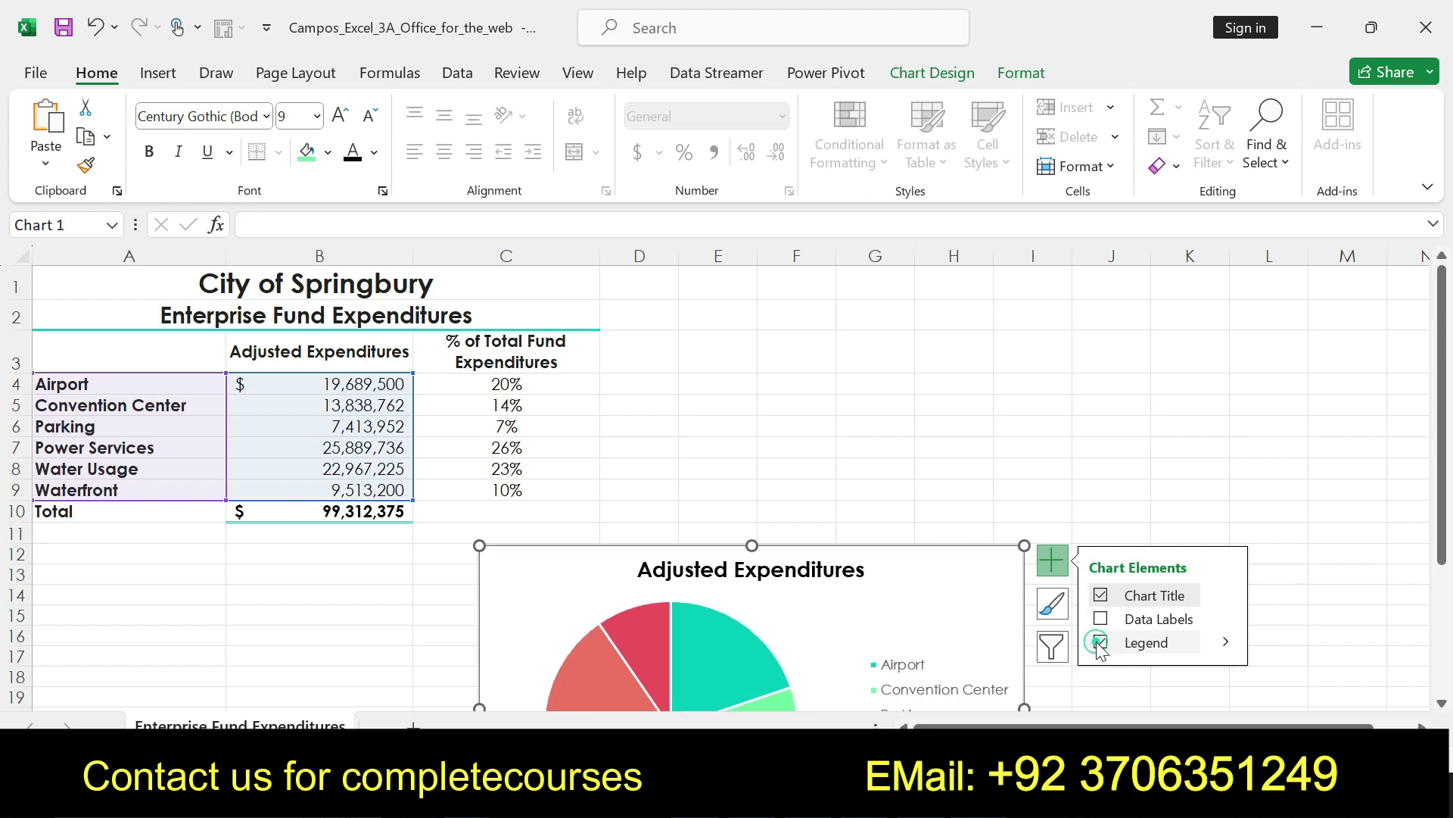
pyautogui.moveTo(1446, 464); pyautogui.dragTo(1446, 568)
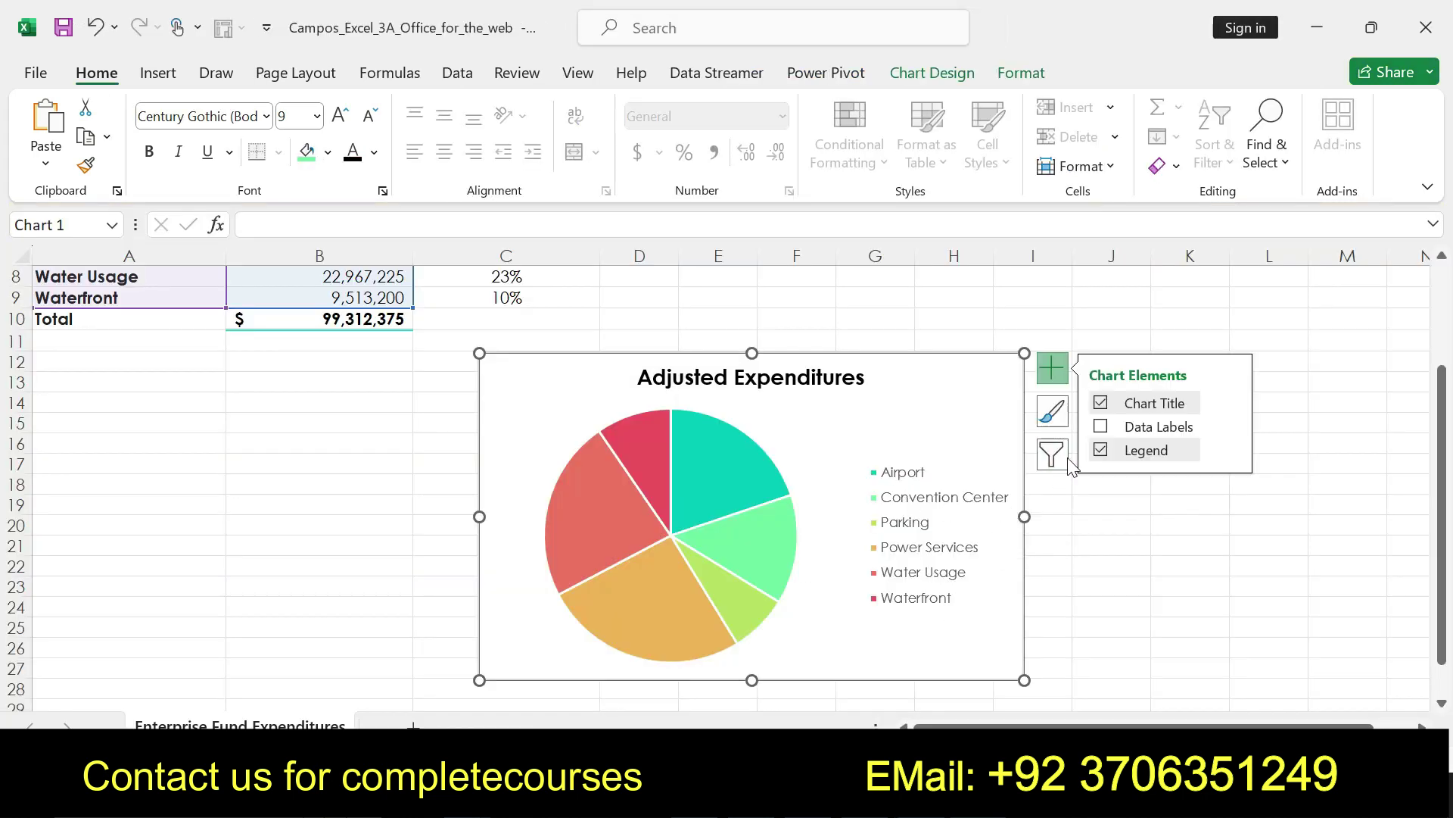
pyautogui.click(150, 151)
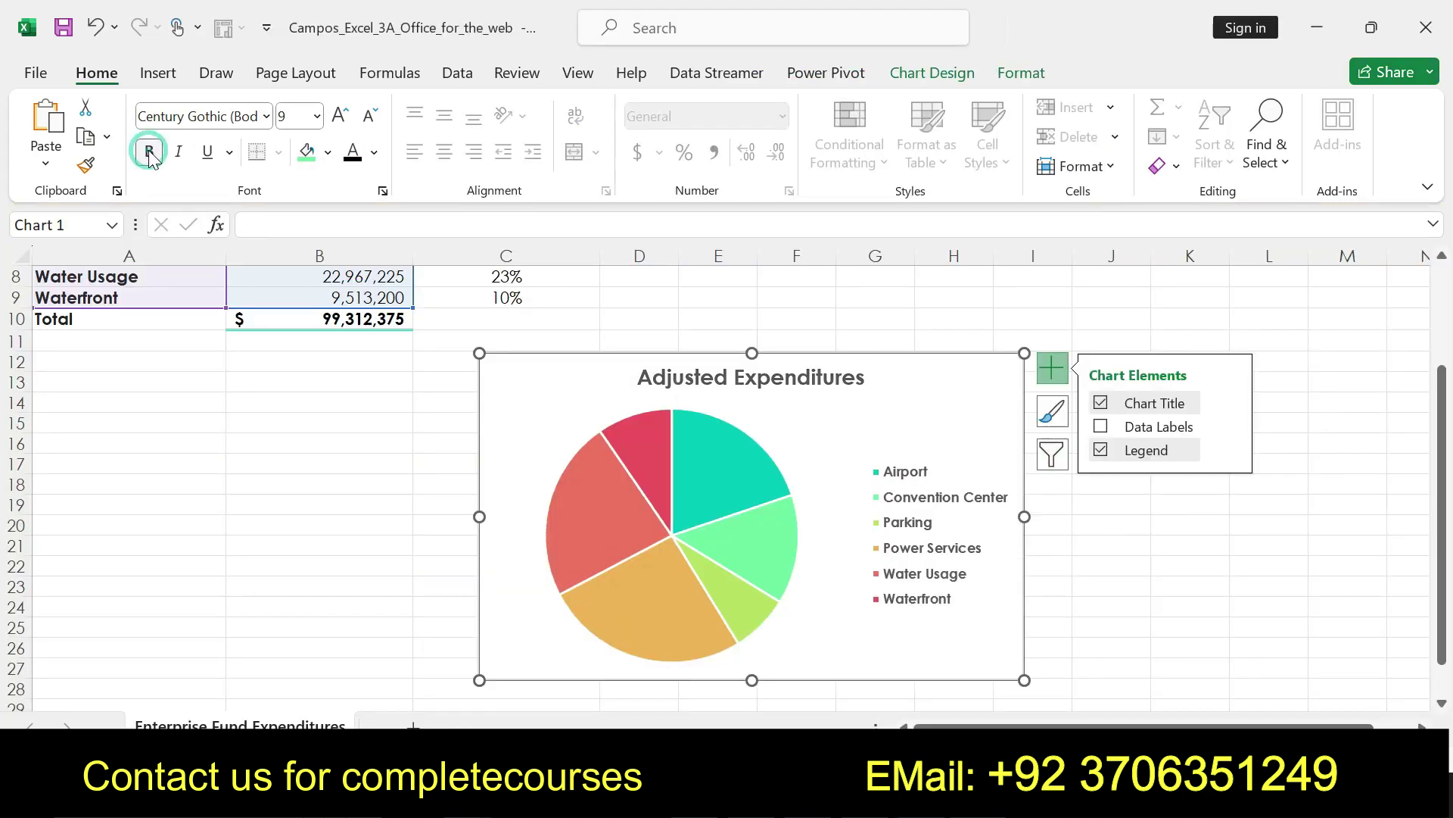
pyautogui.click(1341, 378)
pyautogui.hotkey('alt', 'Tab')
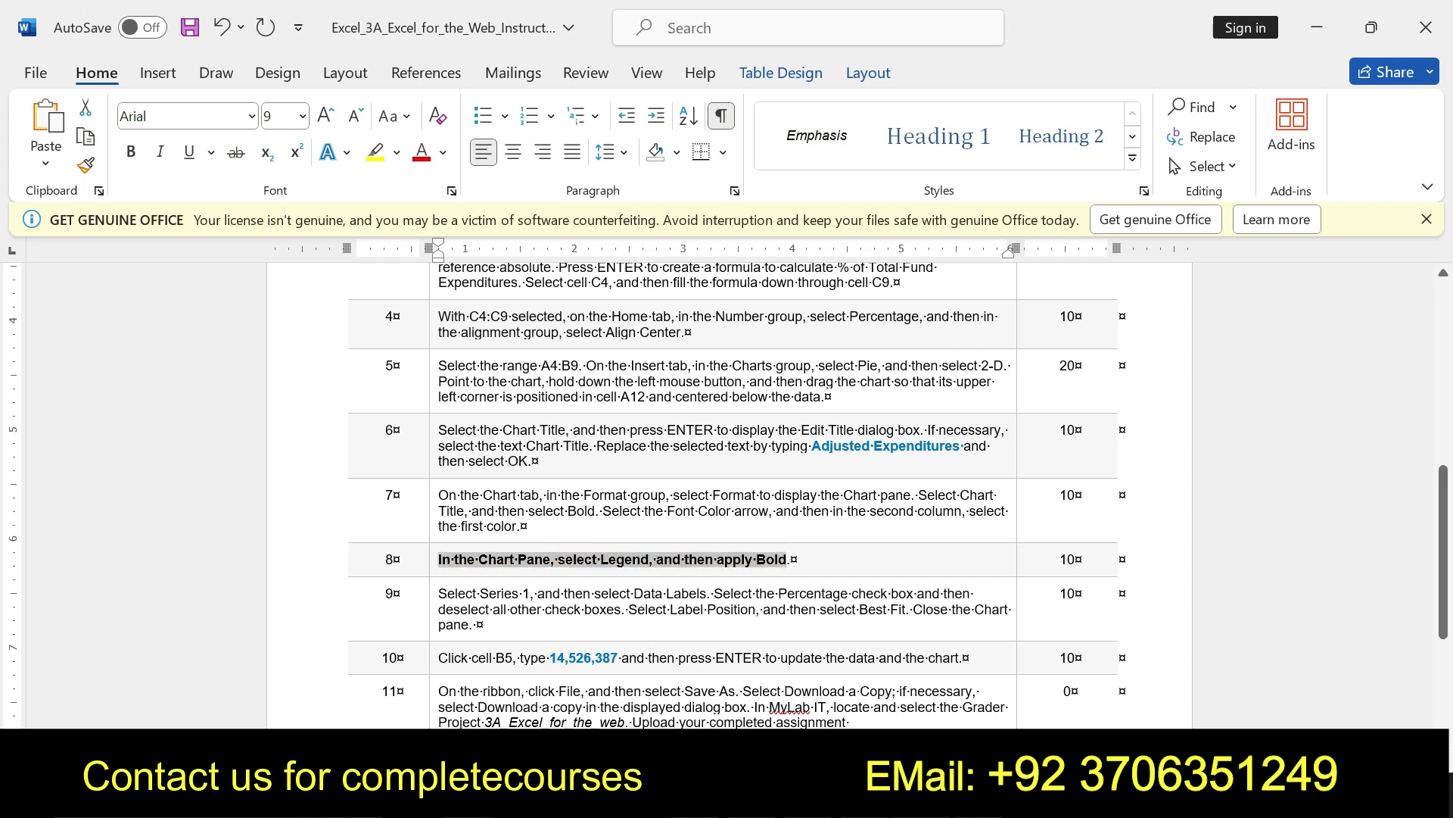
# Clear step 8's formatting and make step 9, about Best Fit percentage labels, bold and highlighted.
pyautogui.hotkey('ctrl', 'z')
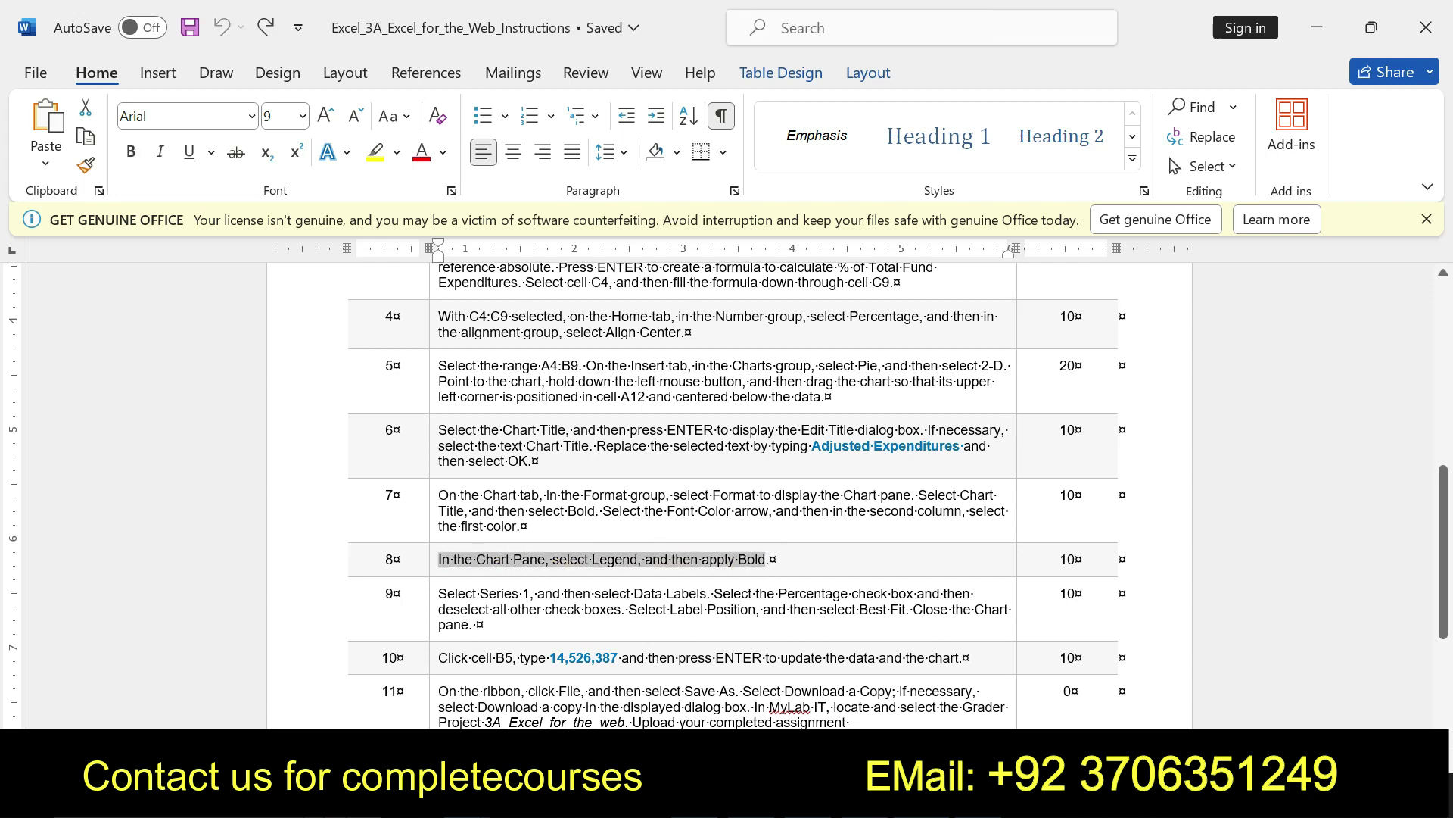
pyautogui.click(432, 598)
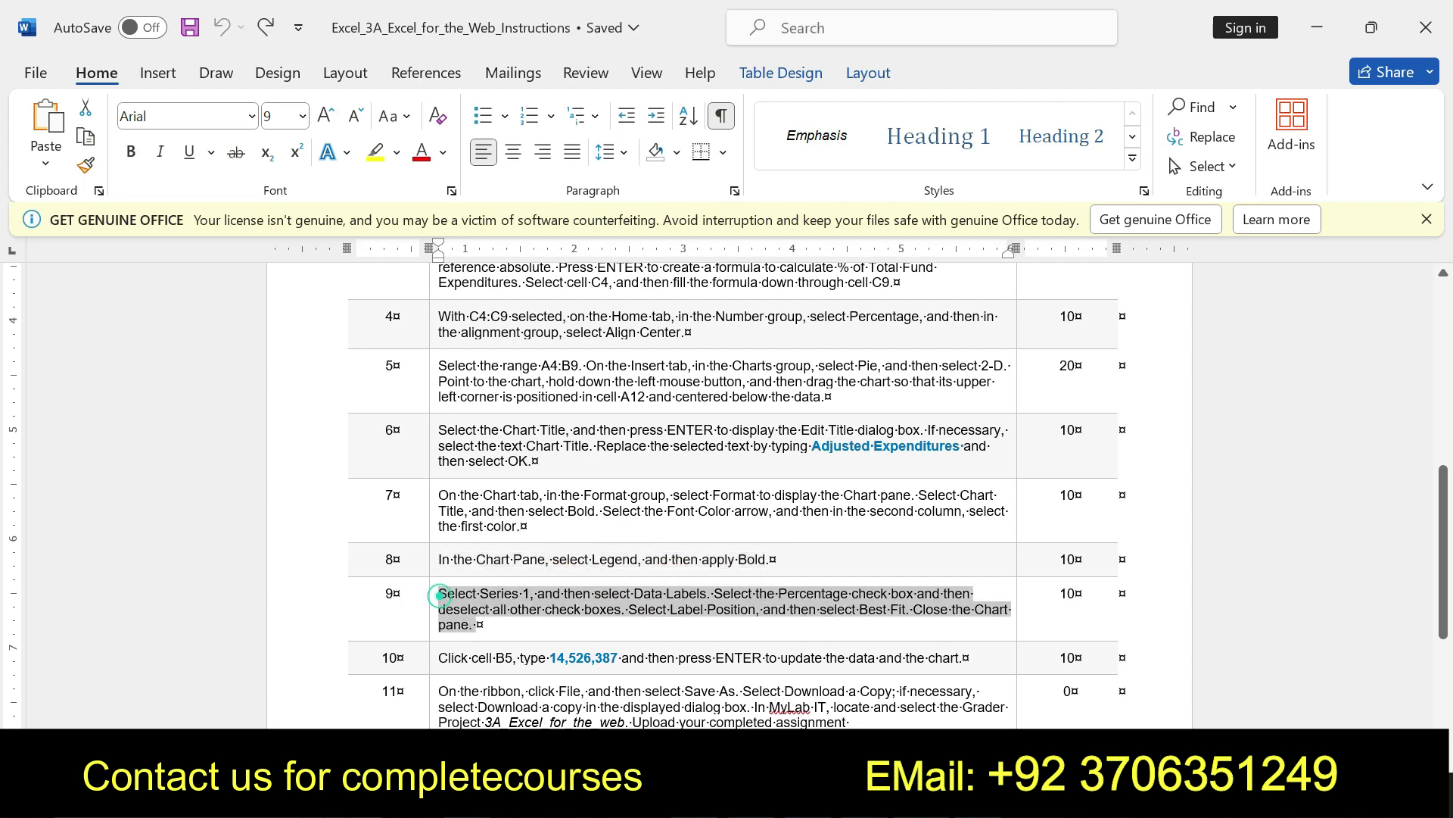
pyautogui.click(499, 585)
pyautogui.click(577, 589)
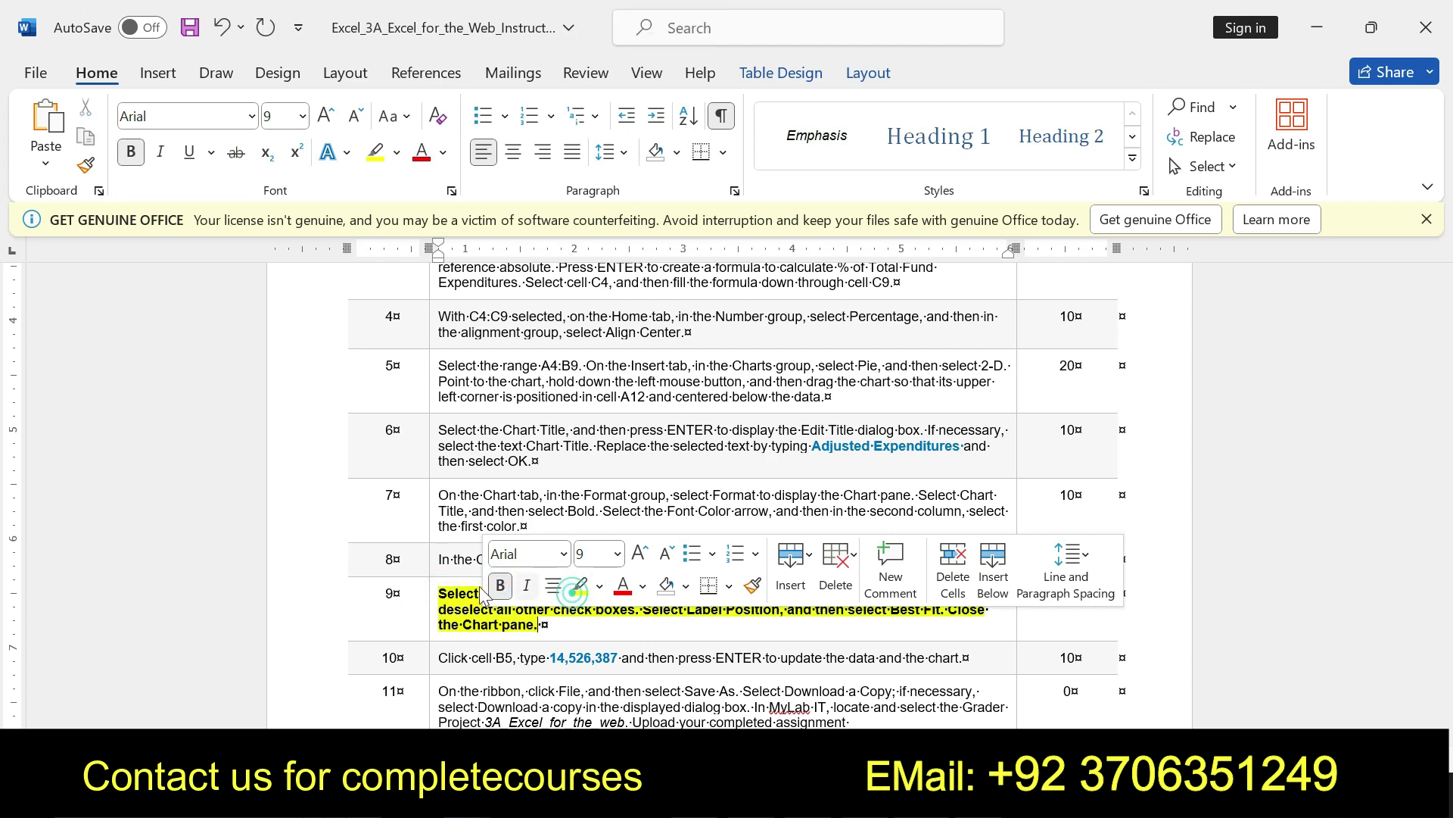
pyautogui.moveTo(563, 594)
pyautogui.mouseDown()
pyautogui.moveTo(945, 594)
pyautogui.moveTo(480, 628)
pyautogui.mouseUp()
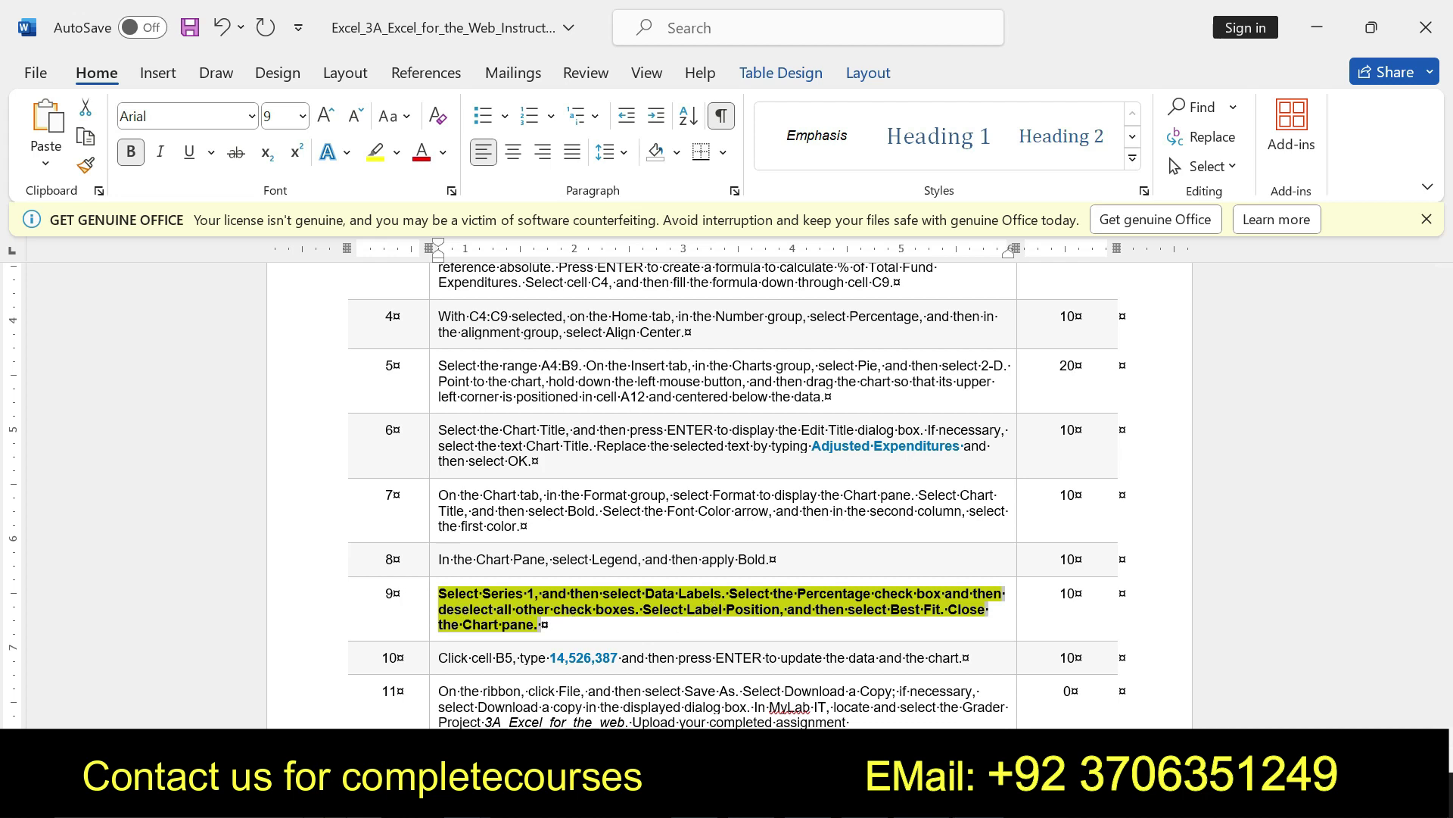
pyautogui.hotkey('alt', 'Tab')
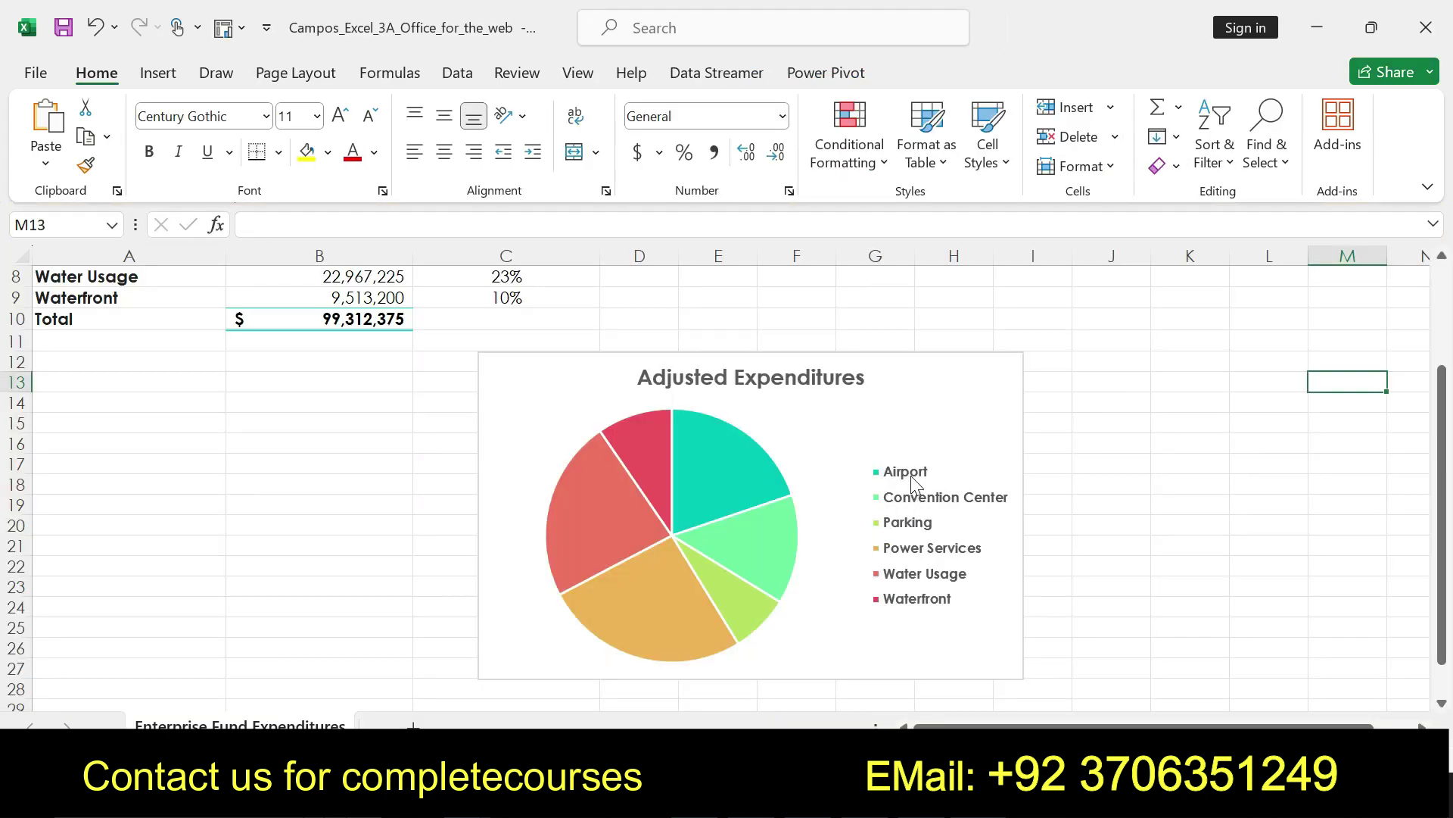
# Give the pie slices percentage-only data labels, turning off values and leader lines.
pyautogui.click(925, 441)
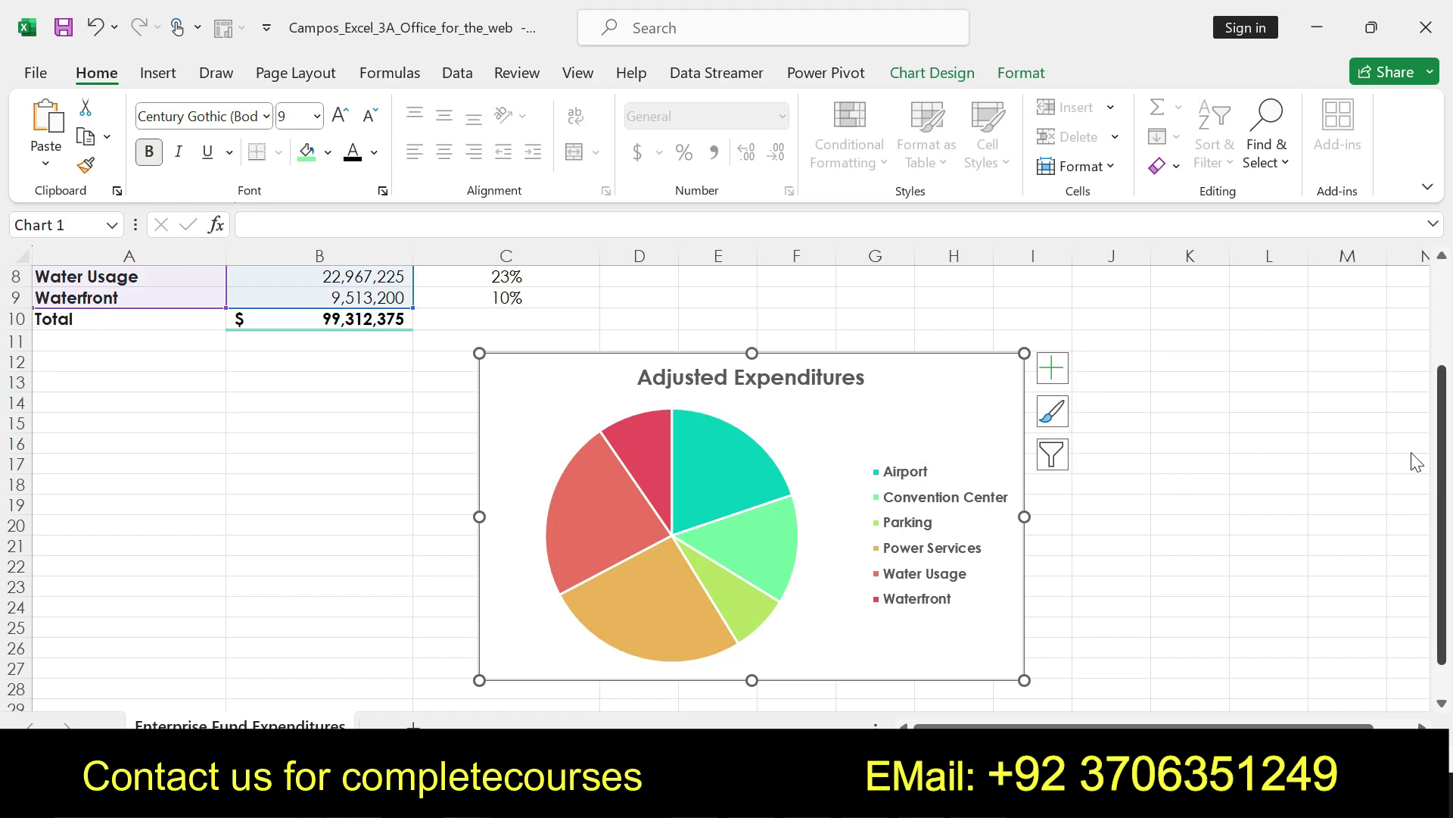
pyautogui.hotkey('alt', 'Tab')
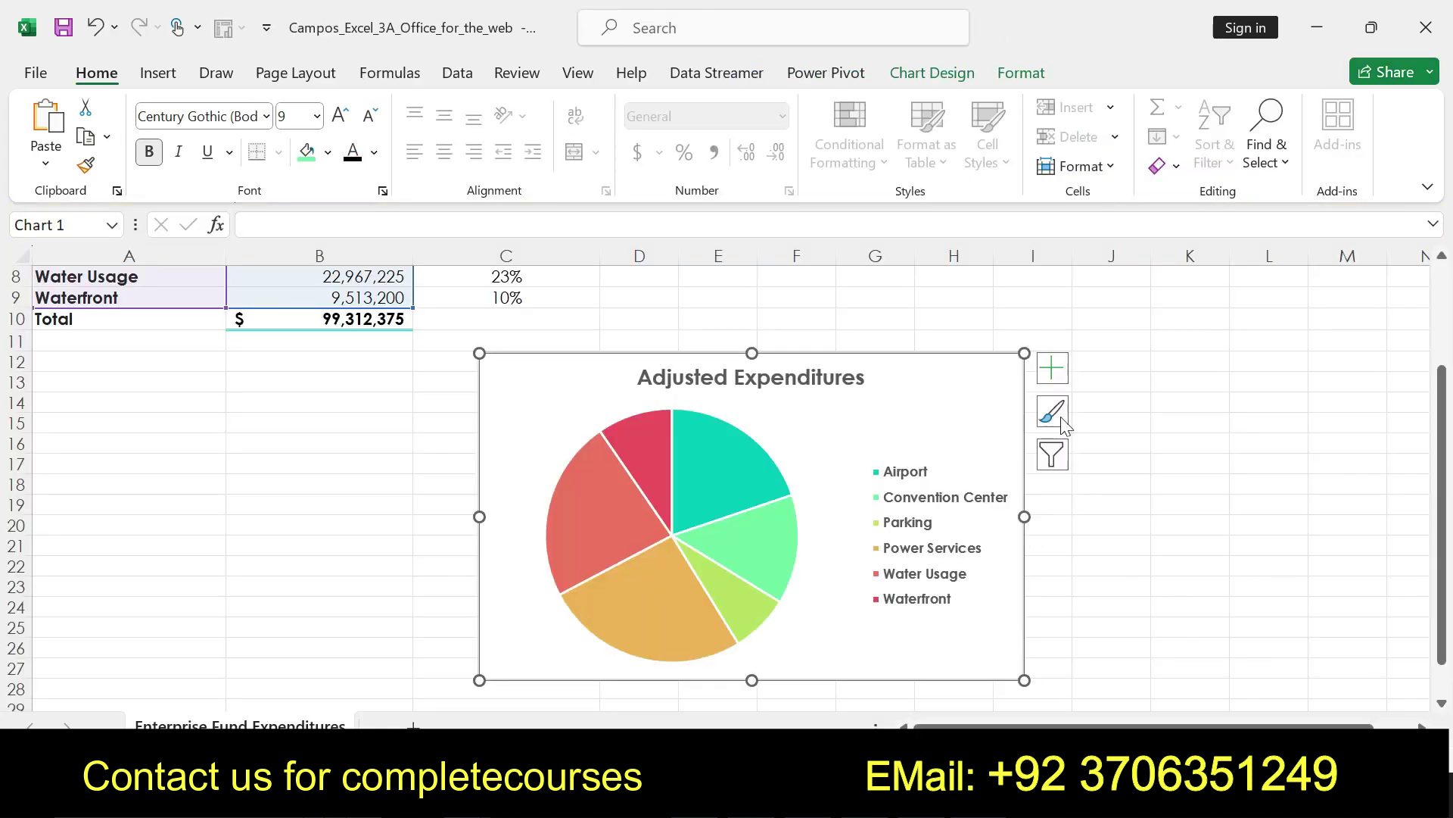
pyautogui.click(1052, 368)
pyautogui.click(1220, 425)
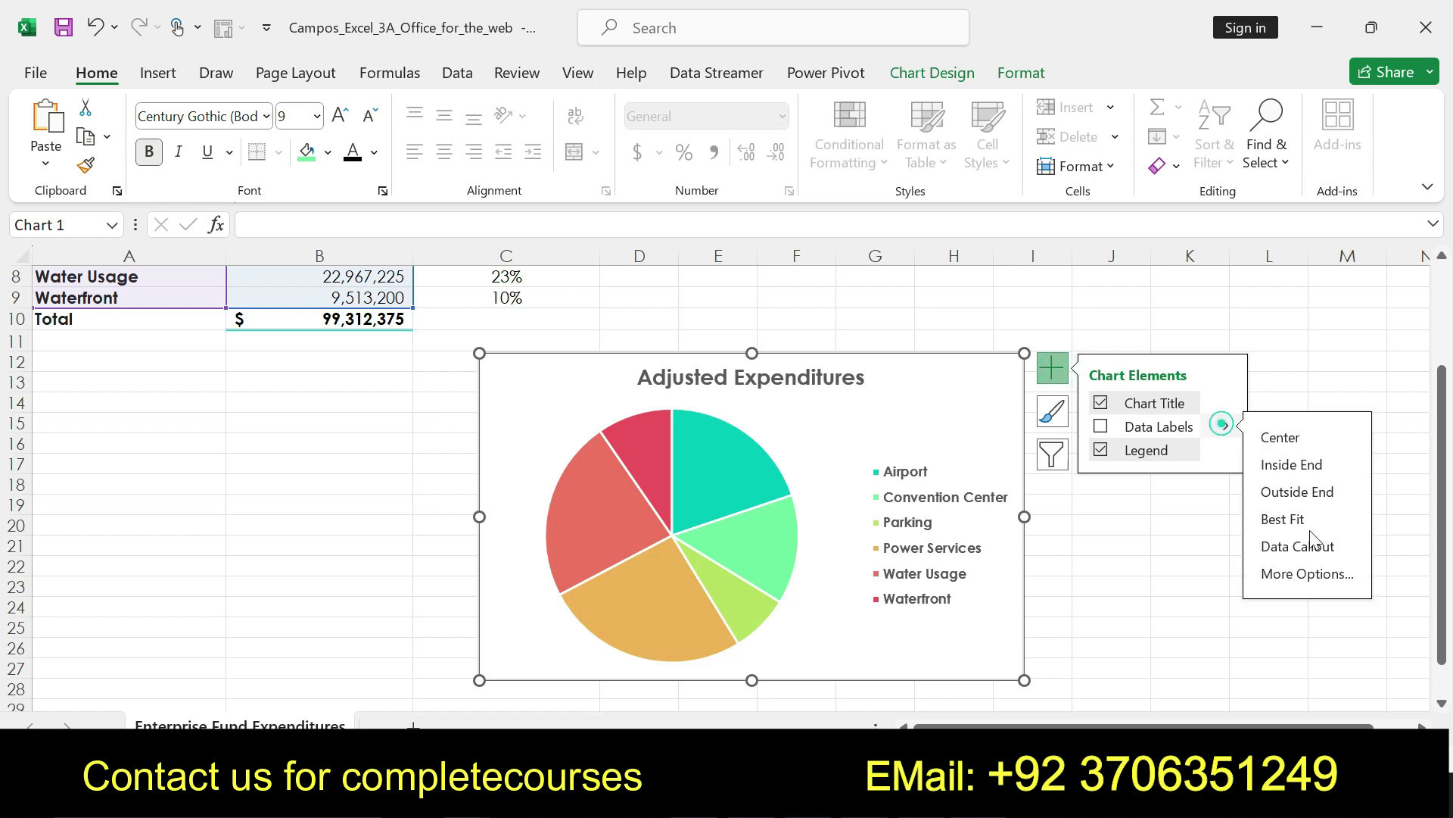
pyautogui.click(1297, 578)
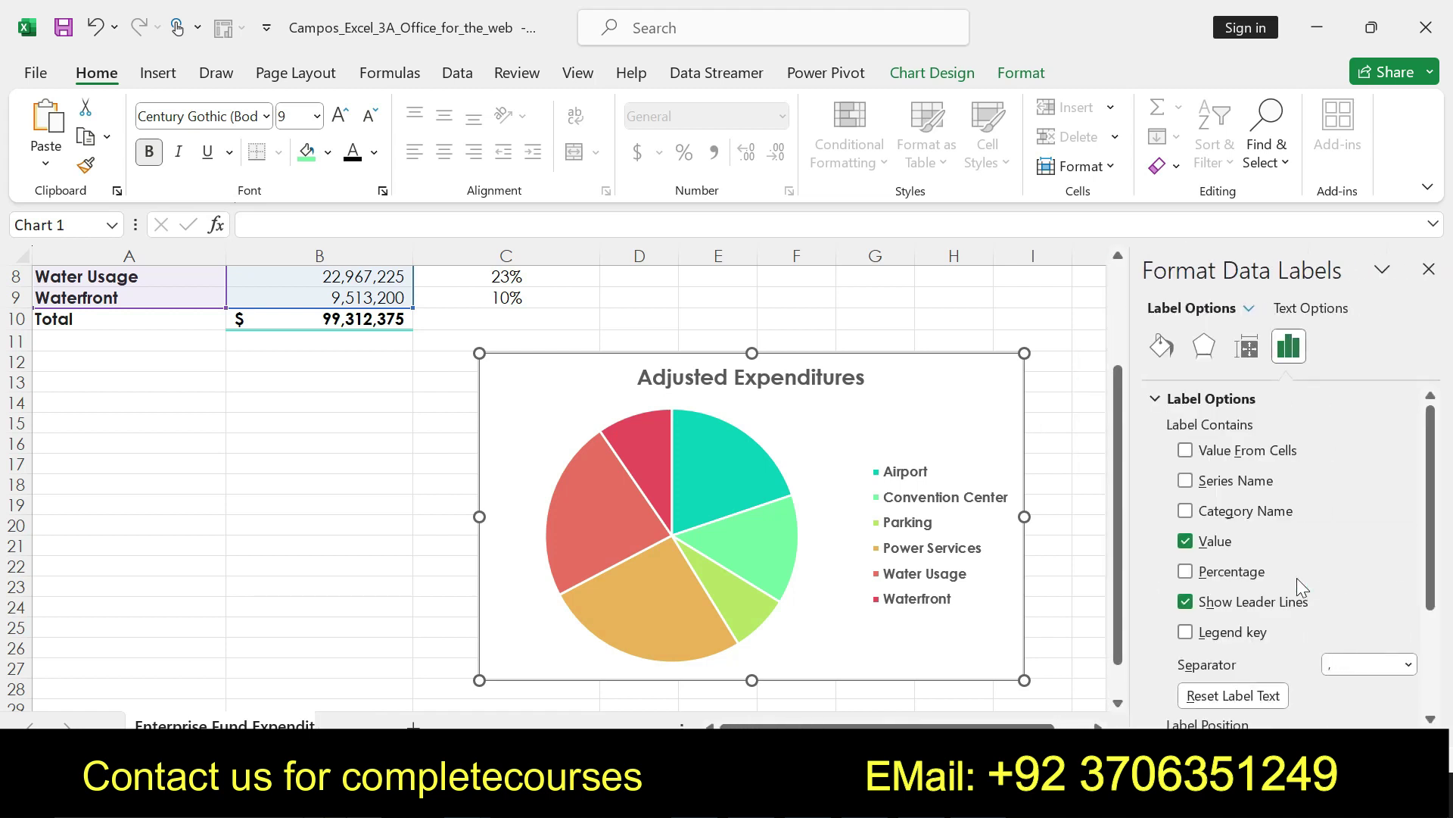
pyautogui.click(1185, 511)
pyautogui.click(1185, 511)
pyautogui.click(1185, 571)
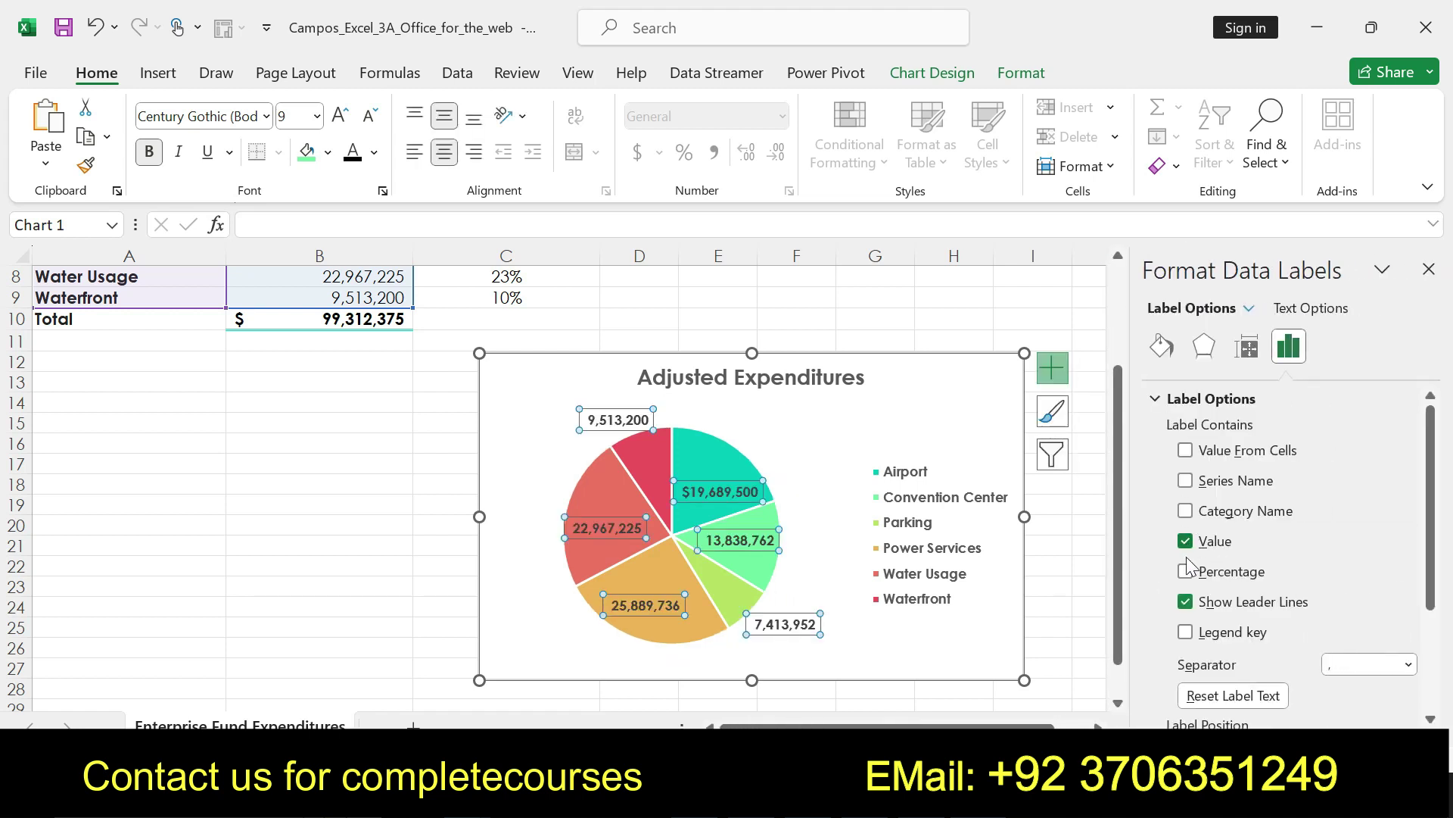
pyautogui.click(1186, 602)
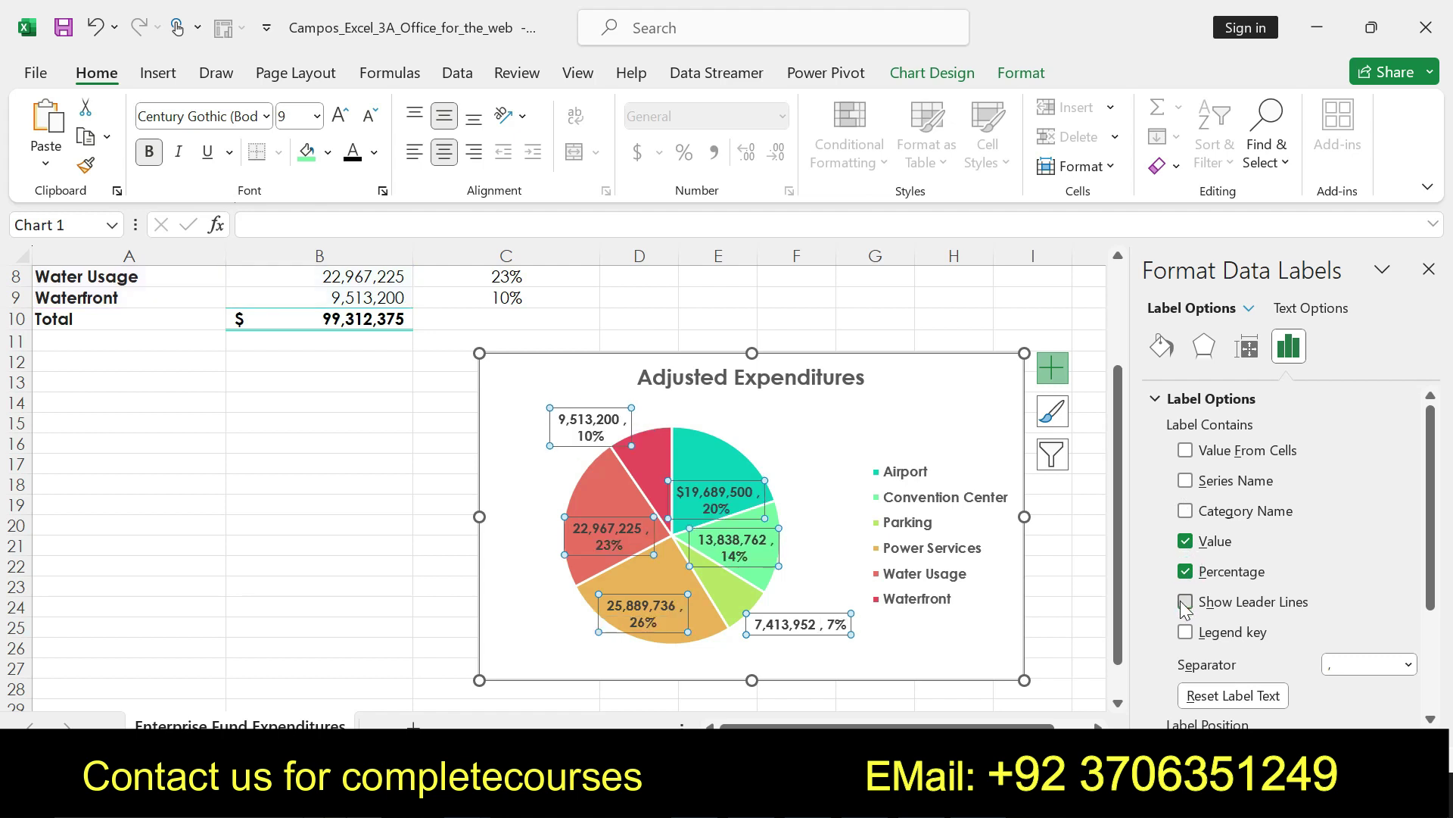
pyautogui.click(1185, 540)
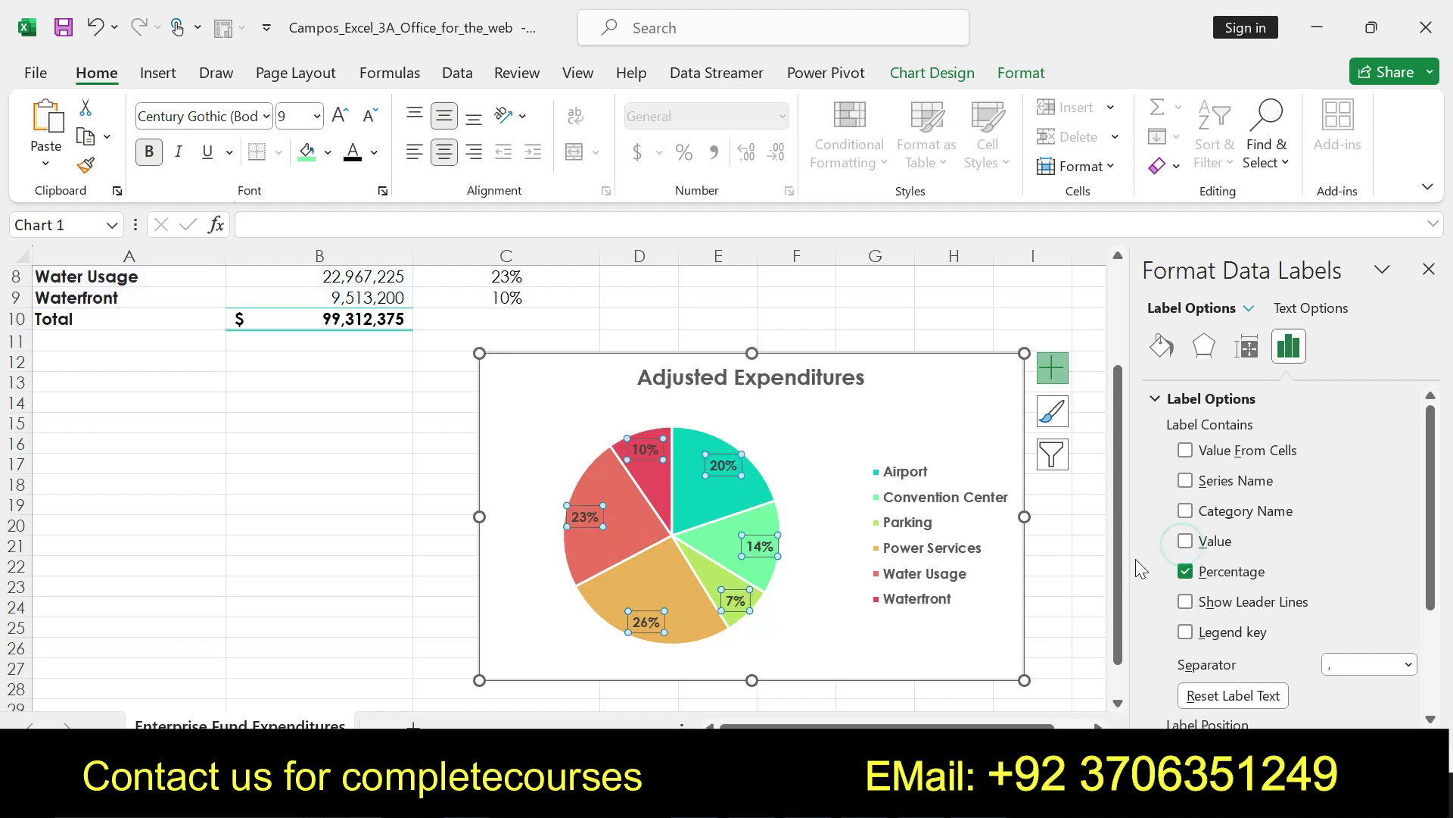
pyautogui.hotkey('alt', 'Tab')
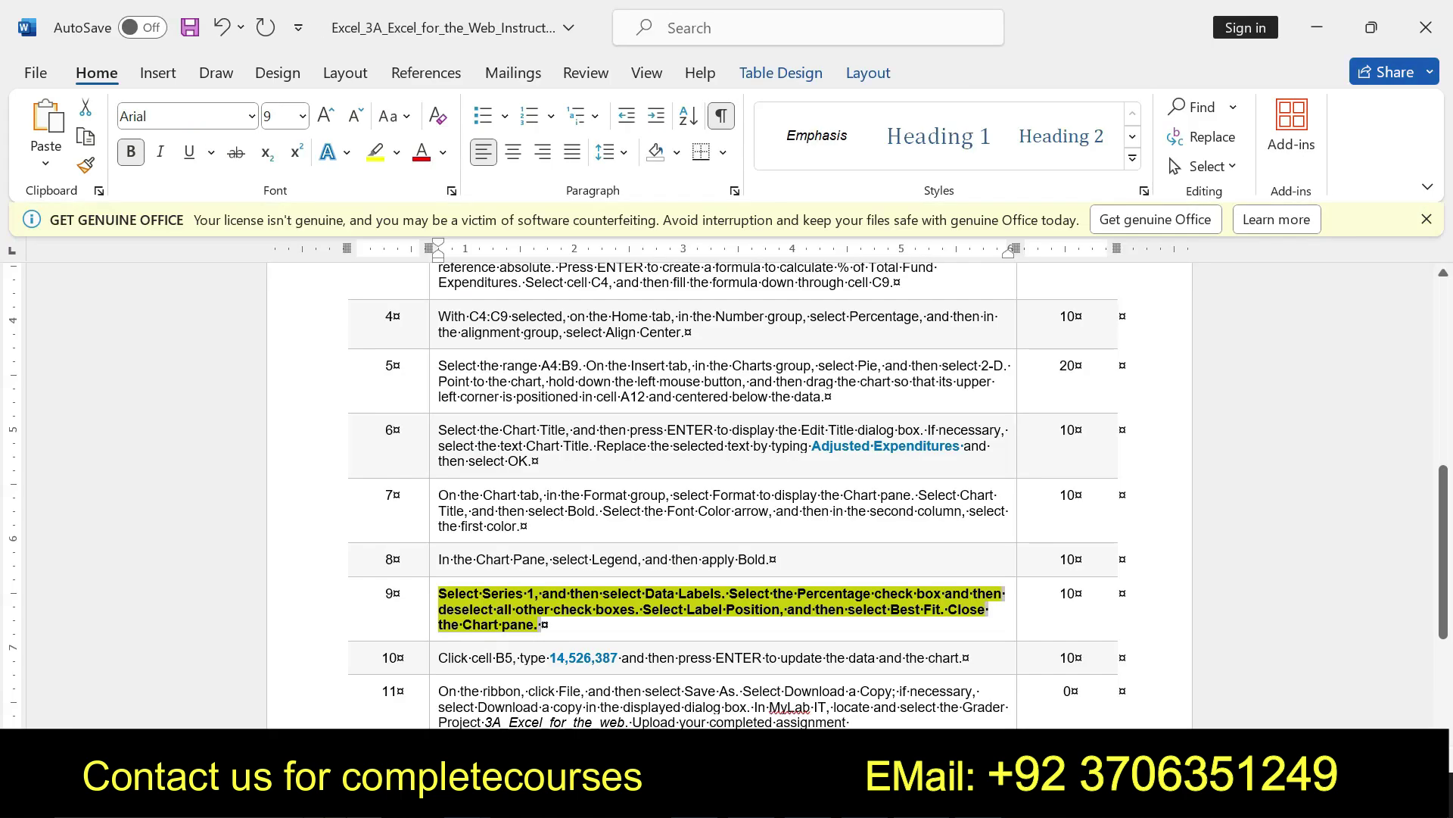
# Close the chart's formatting pane in Excel, then scroll the Word instructions back to the top.
pyautogui.click(646, 609)
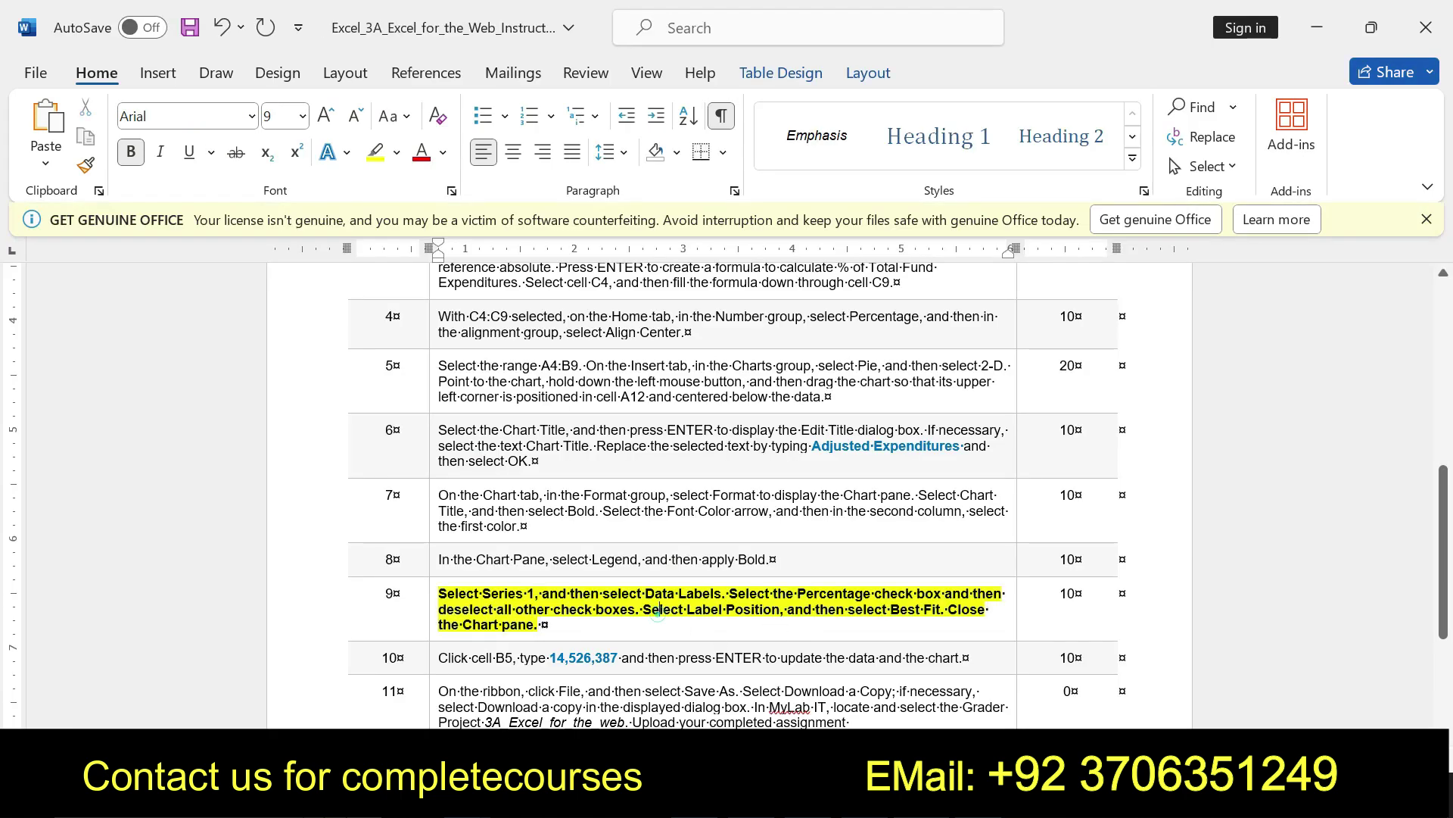
pyautogui.moveTo(646, 609); pyautogui.dragTo(999, 625)
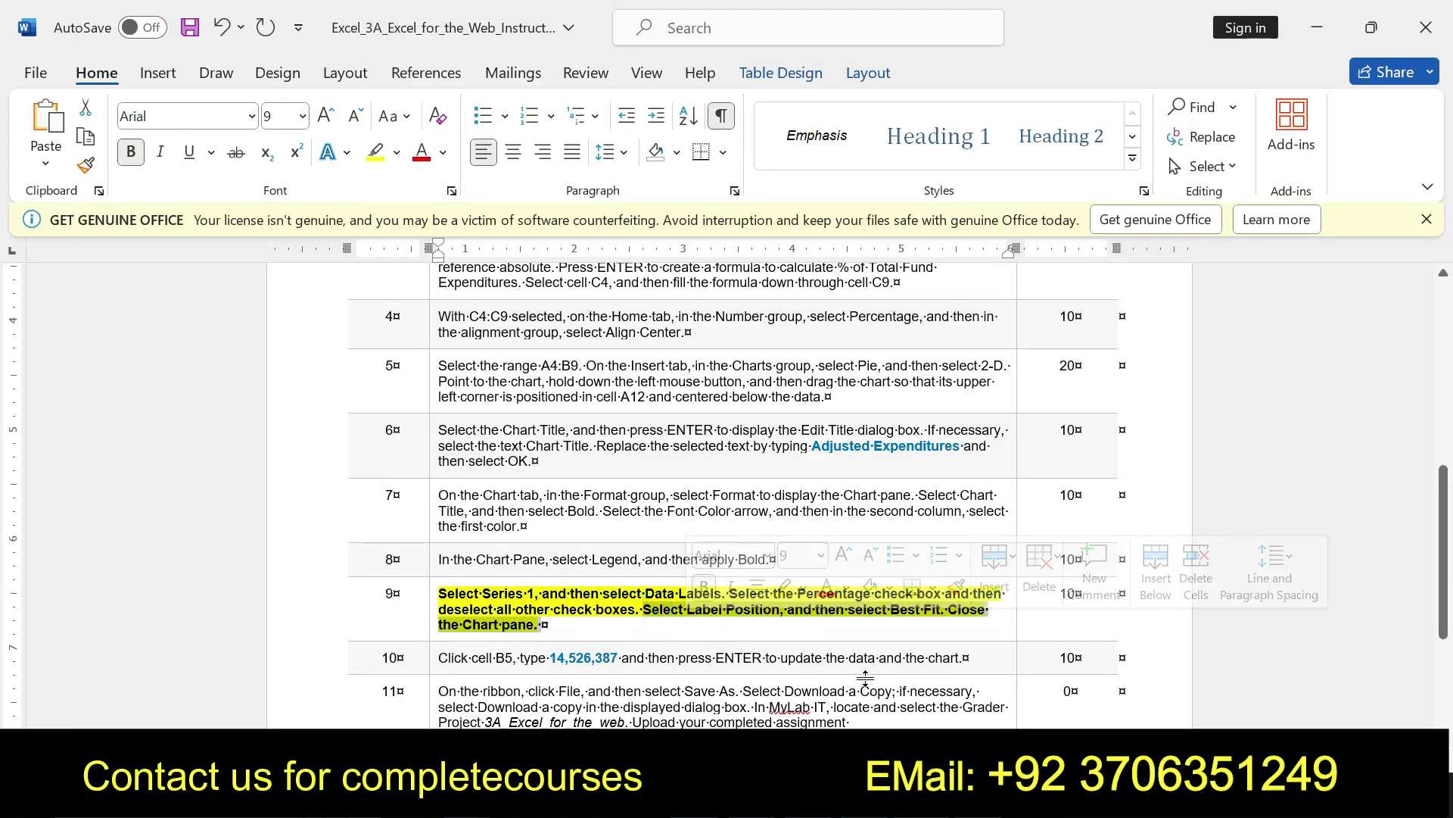
pyautogui.hotkey('alt', 'Tab')
pyautogui.scroll(-3, 1426, 583)
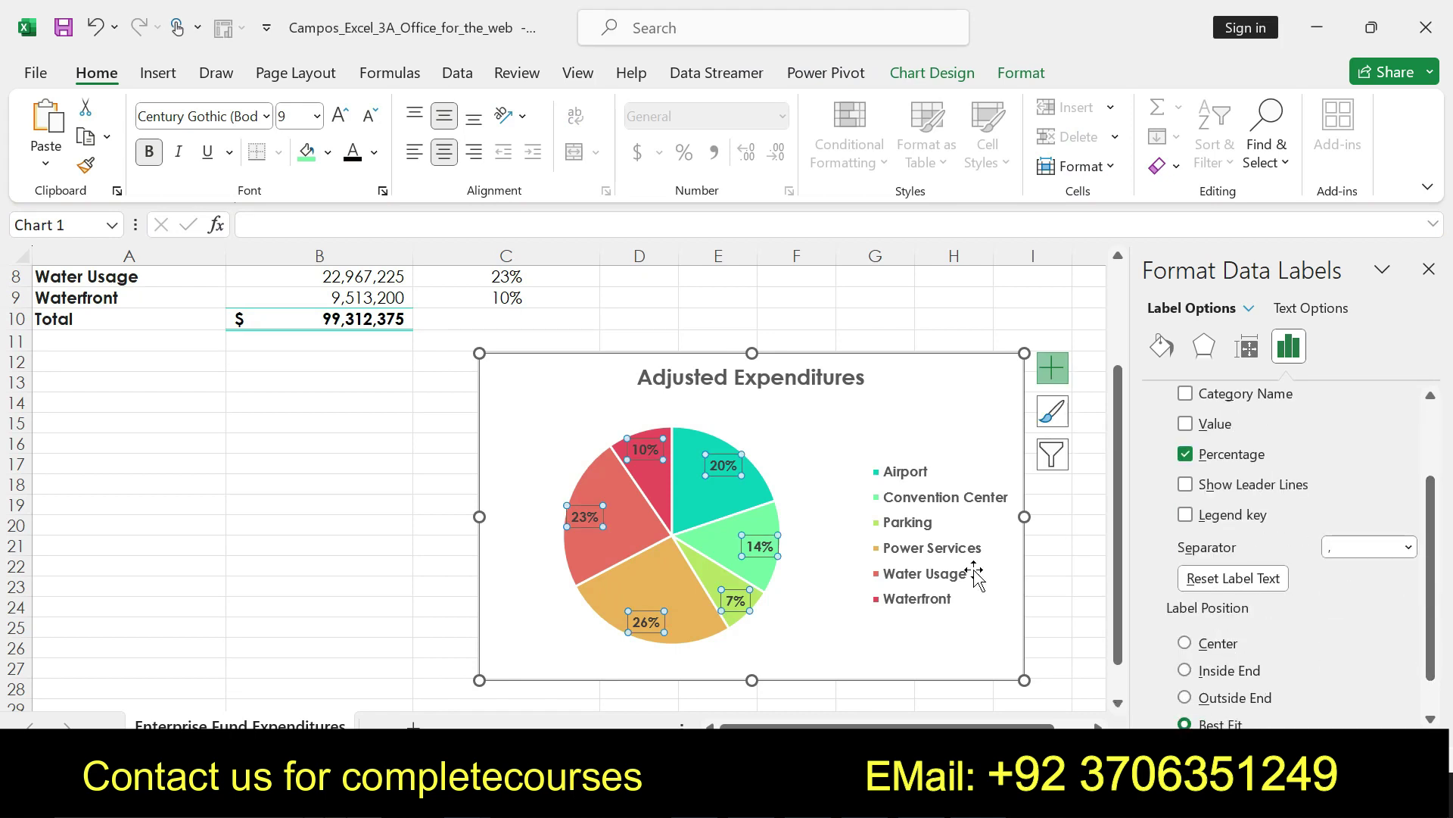
pyautogui.click(935, 455)
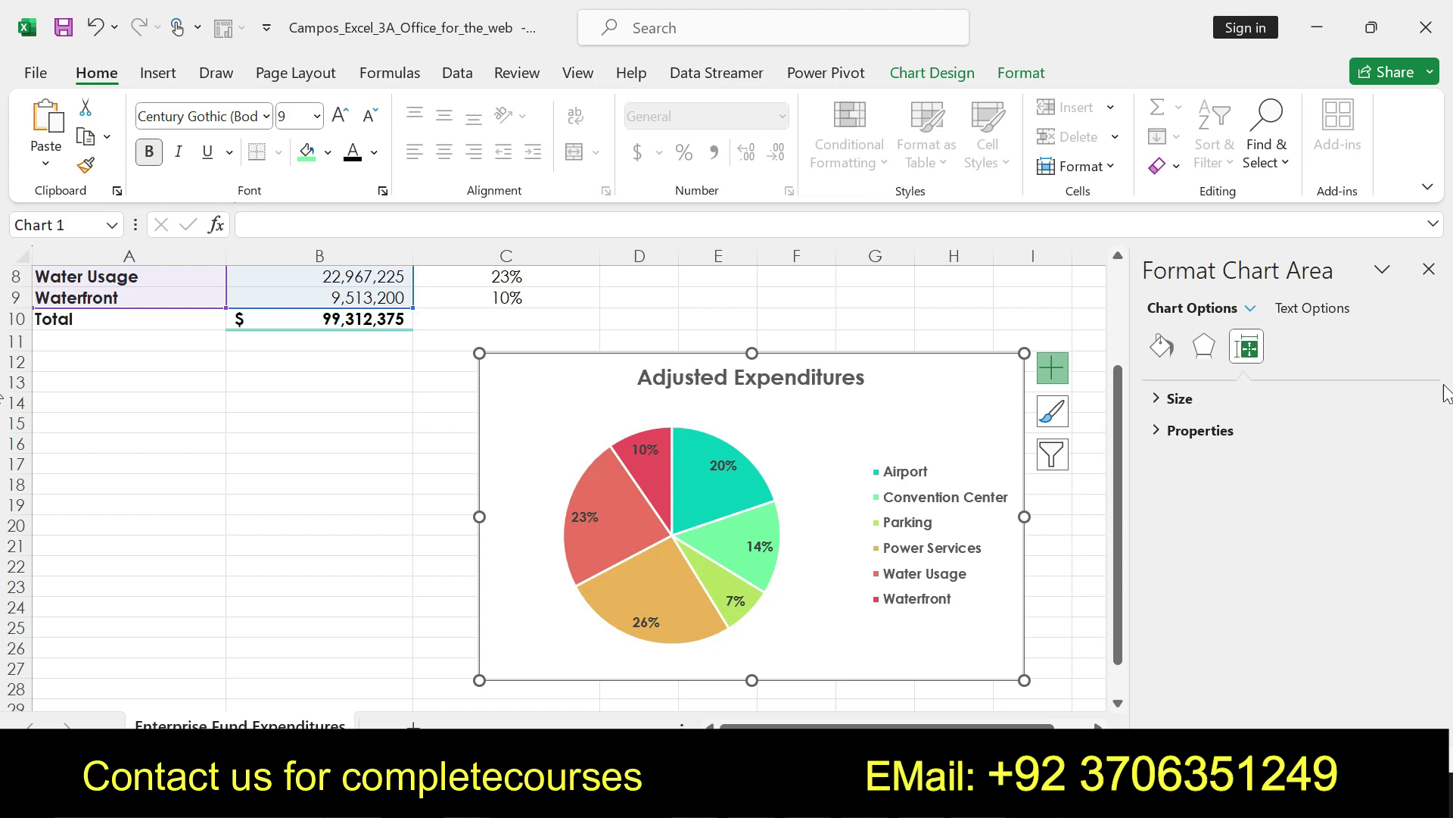
pyautogui.click(1429, 269)
pyautogui.hotkey('alt', 'Tab')
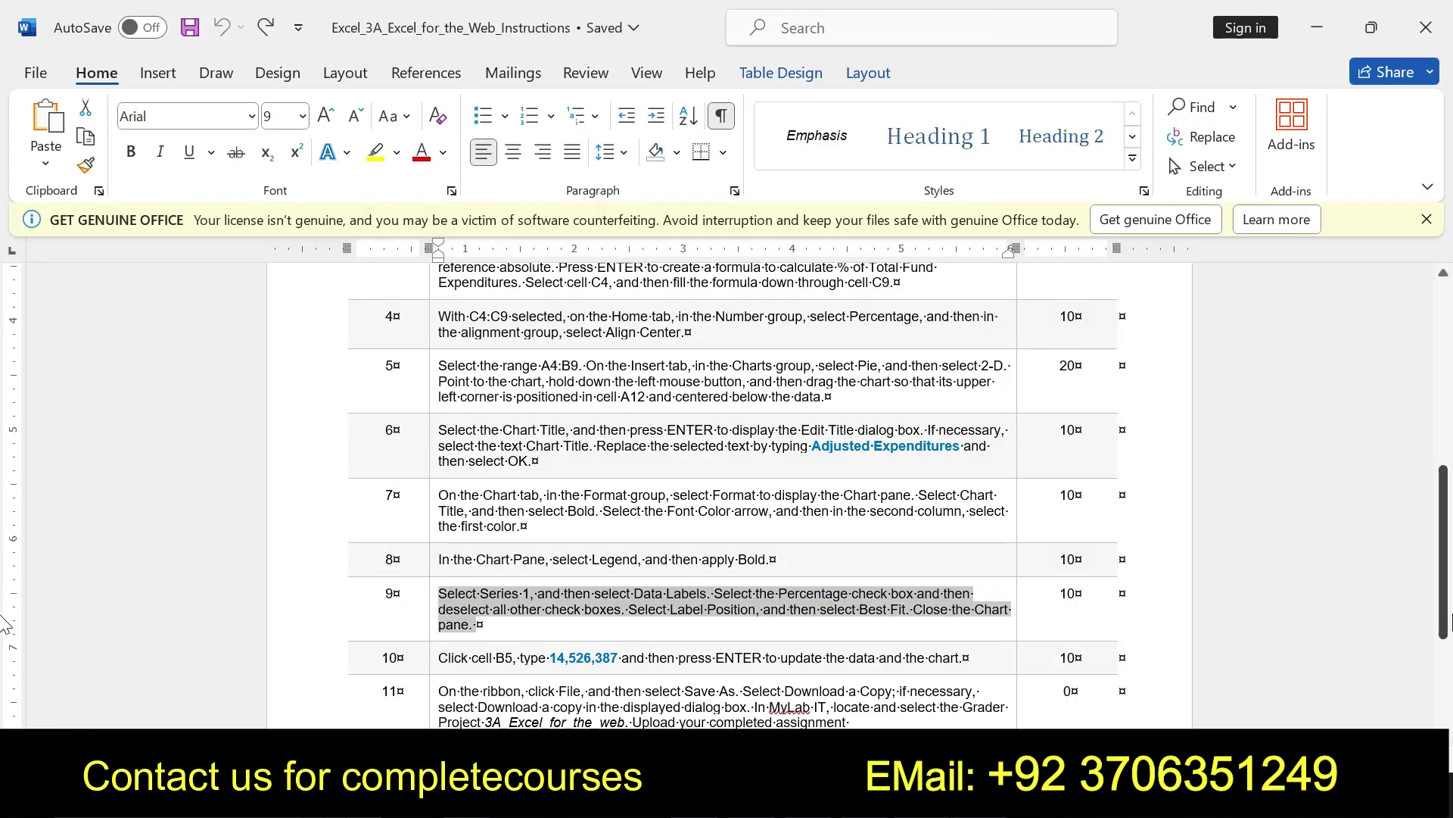
pyautogui.moveTo(1443, 606); pyautogui.dragTo(1415, 424)
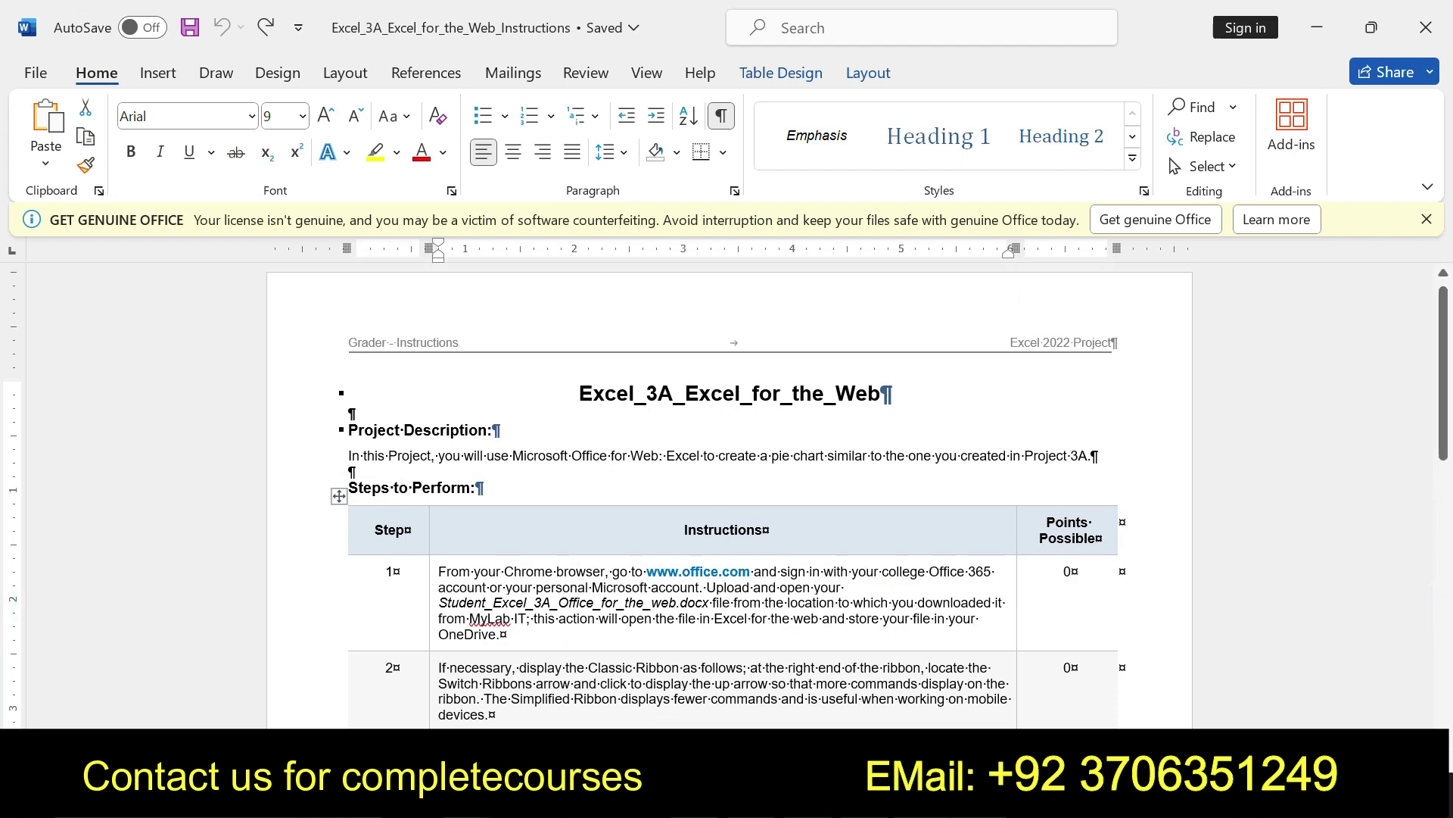
# Add the 20 pt line 'WE ARE DEALING WHOLE CLASES WITH QUALITY GRADES CONTACT US QUALITY GRADES' in yellow highlight.
pyautogui.click(498, 429)
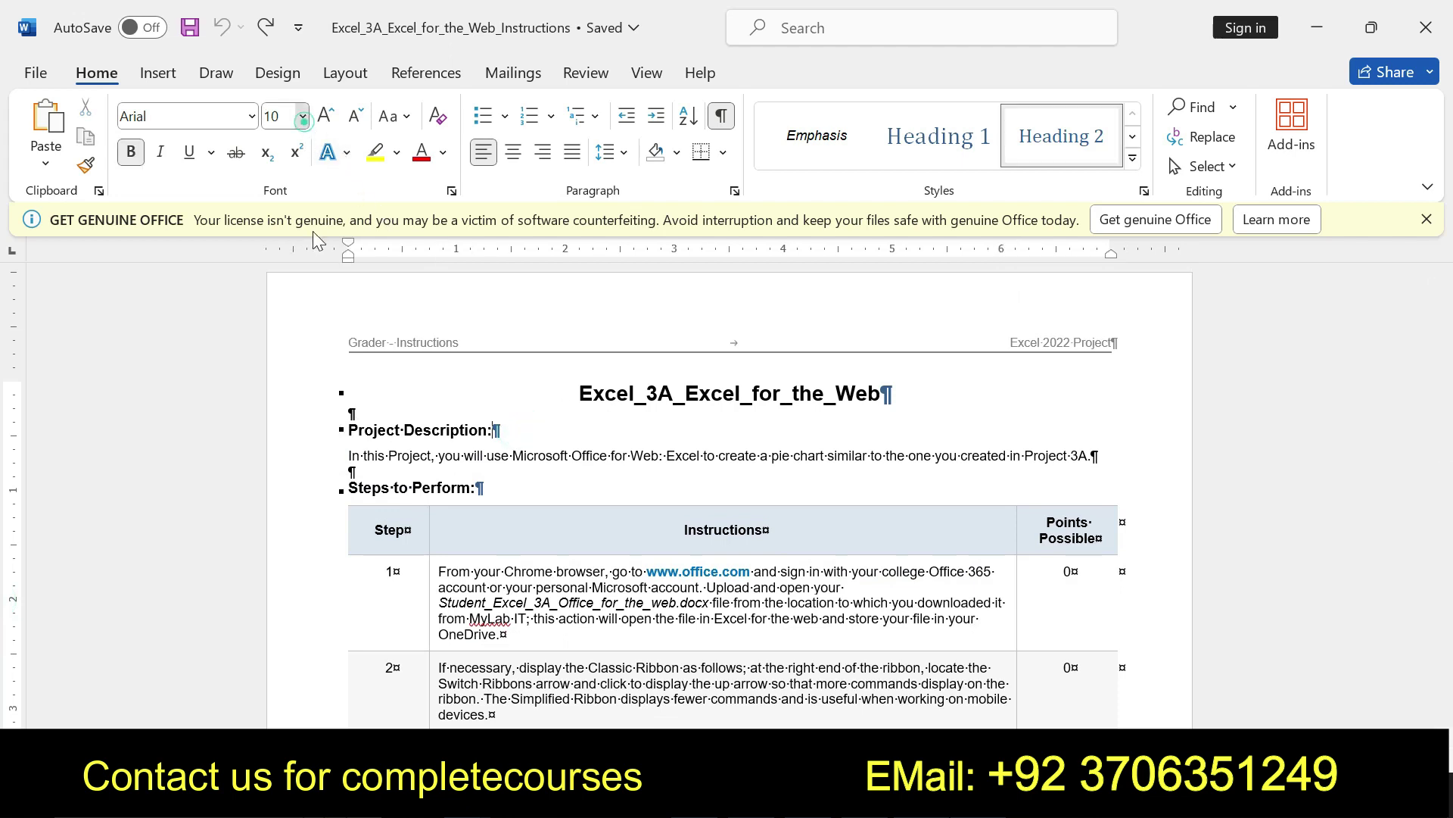
pyautogui.click(302, 115)
pyautogui.click(286, 361)
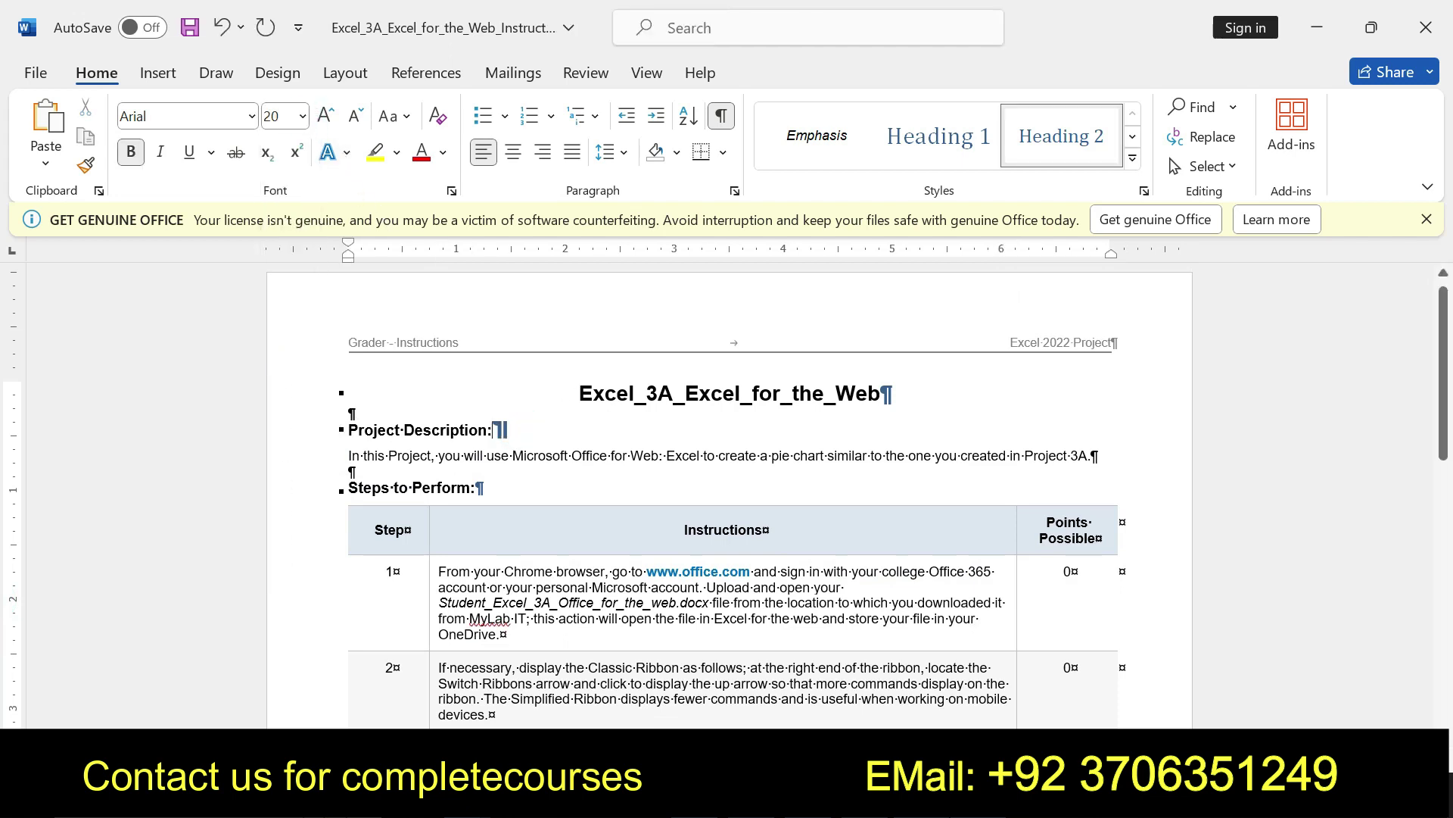
pyautogui.write('WE ARE')
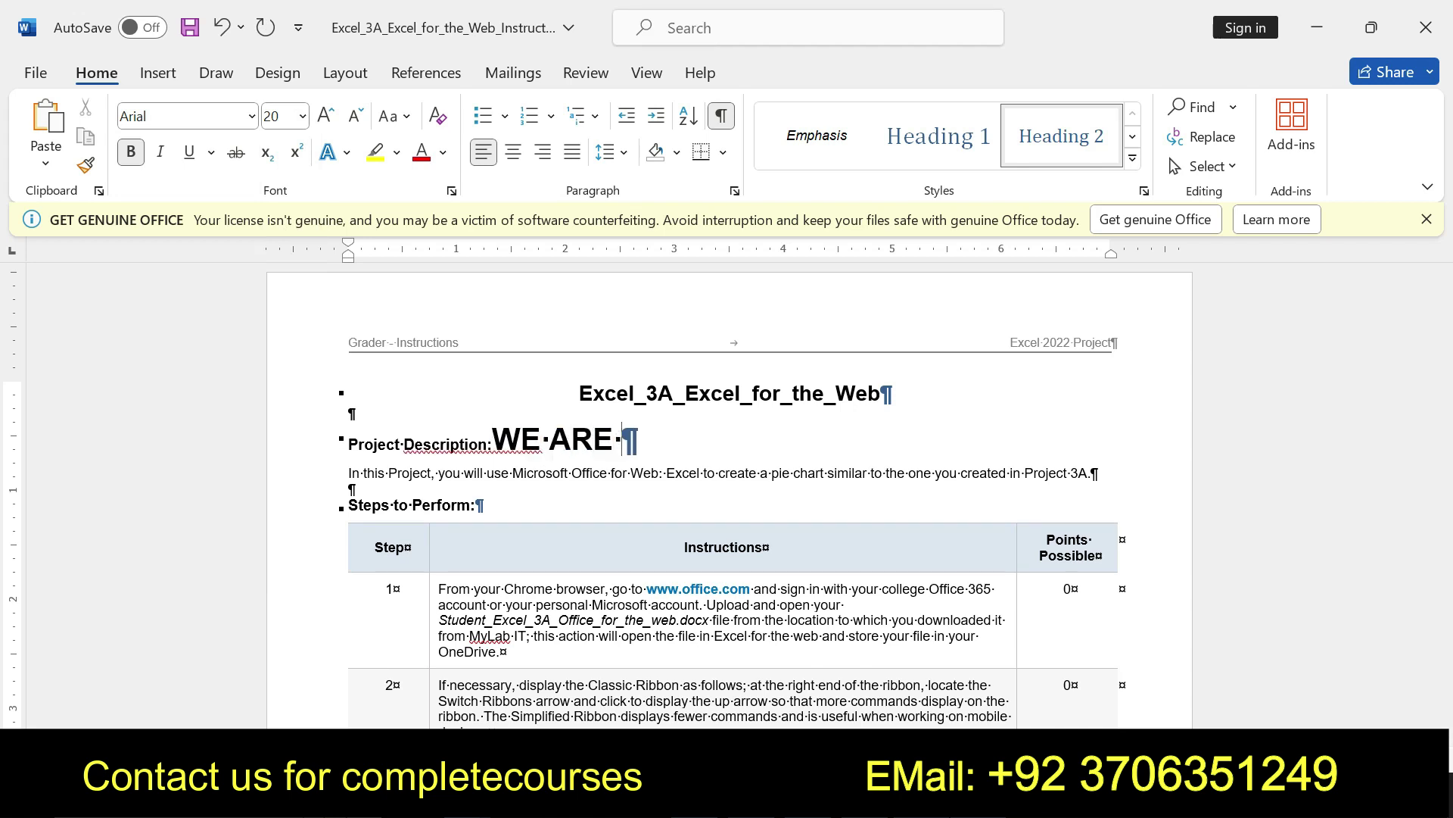
pyautogui.write(' DEALING WHOLE CLASES WITH QUALITY GRA')
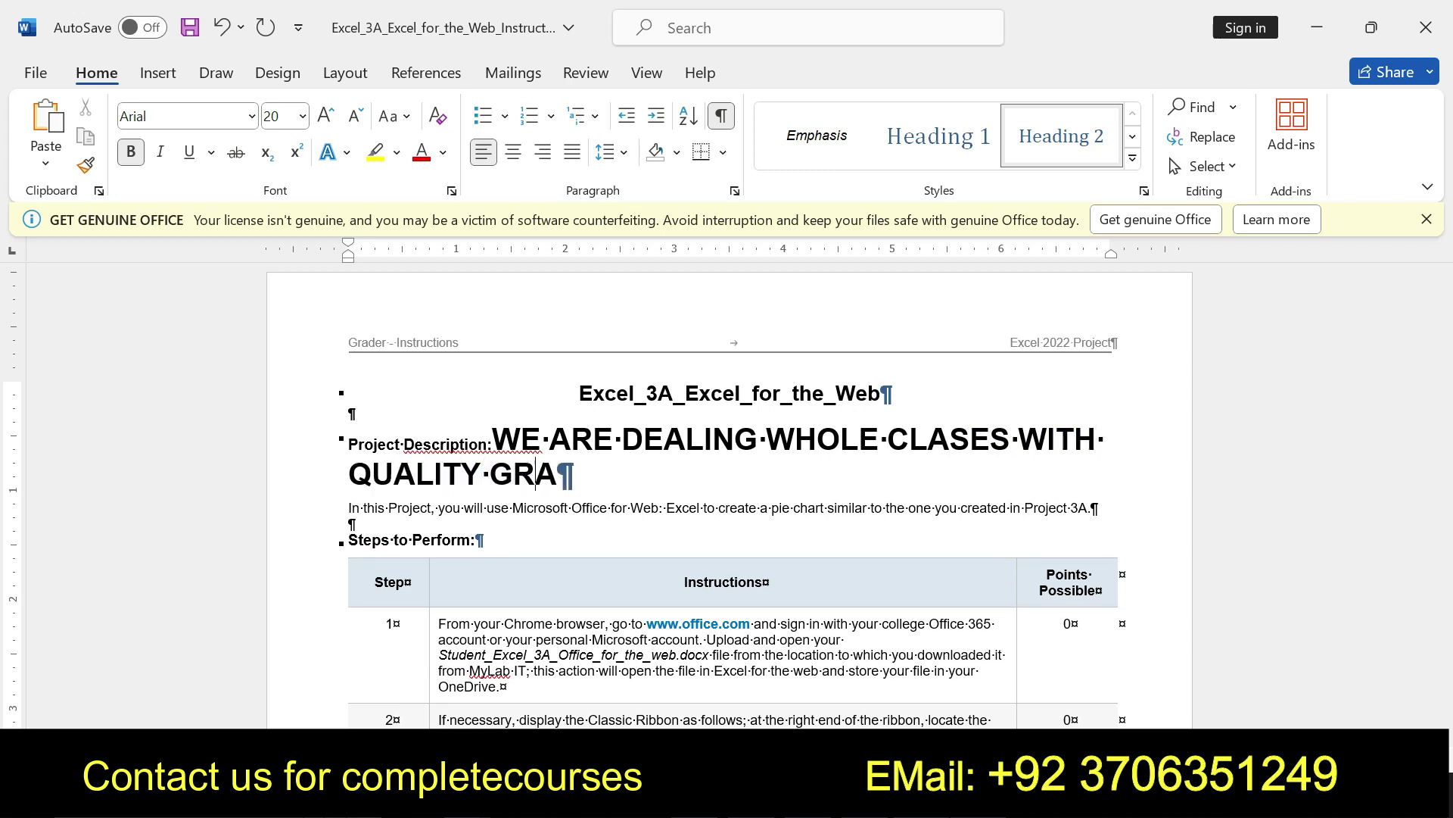
pyautogui.write('DES CONTACT US ')
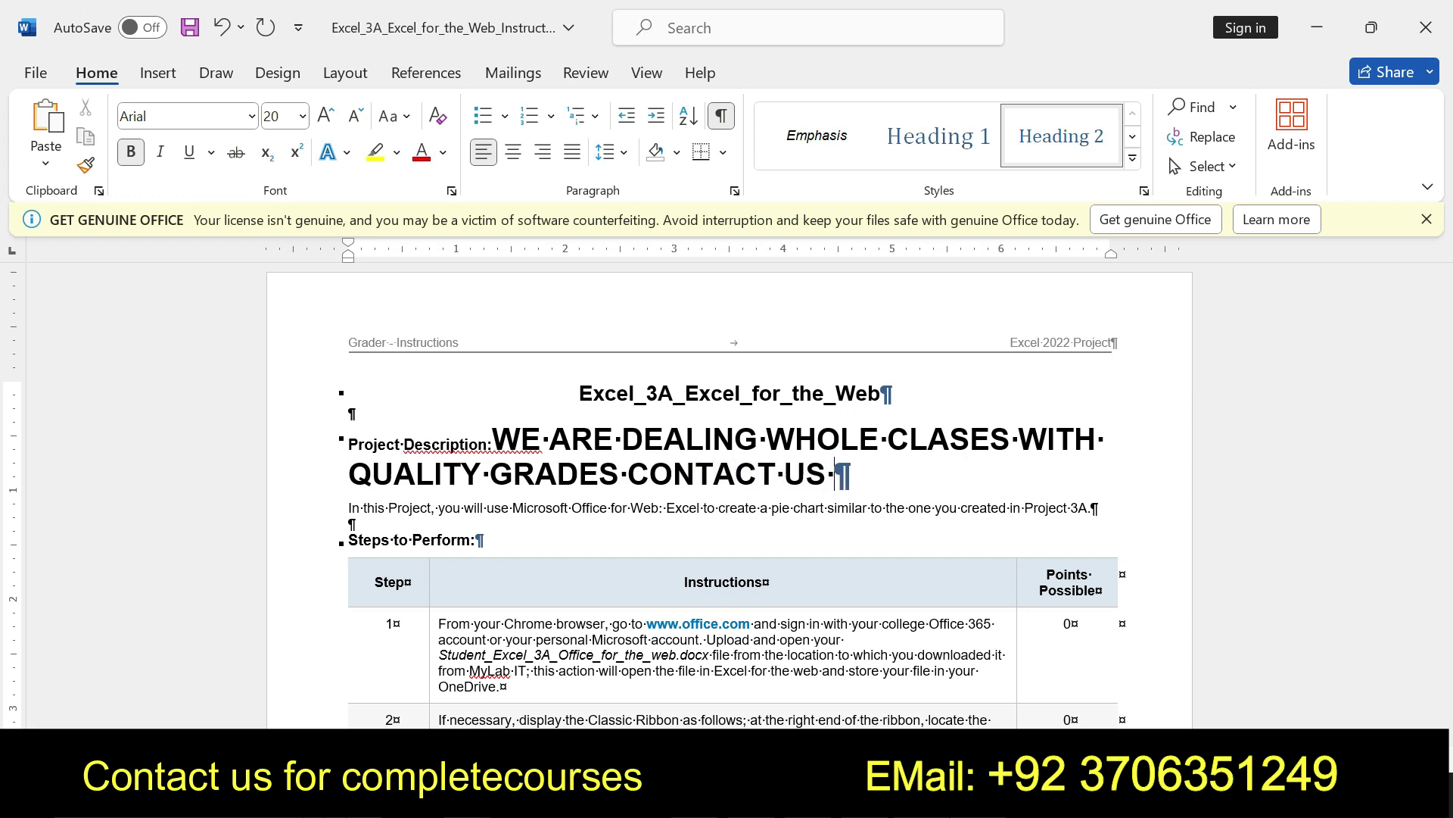
pyautogui.write('QUALITY G')
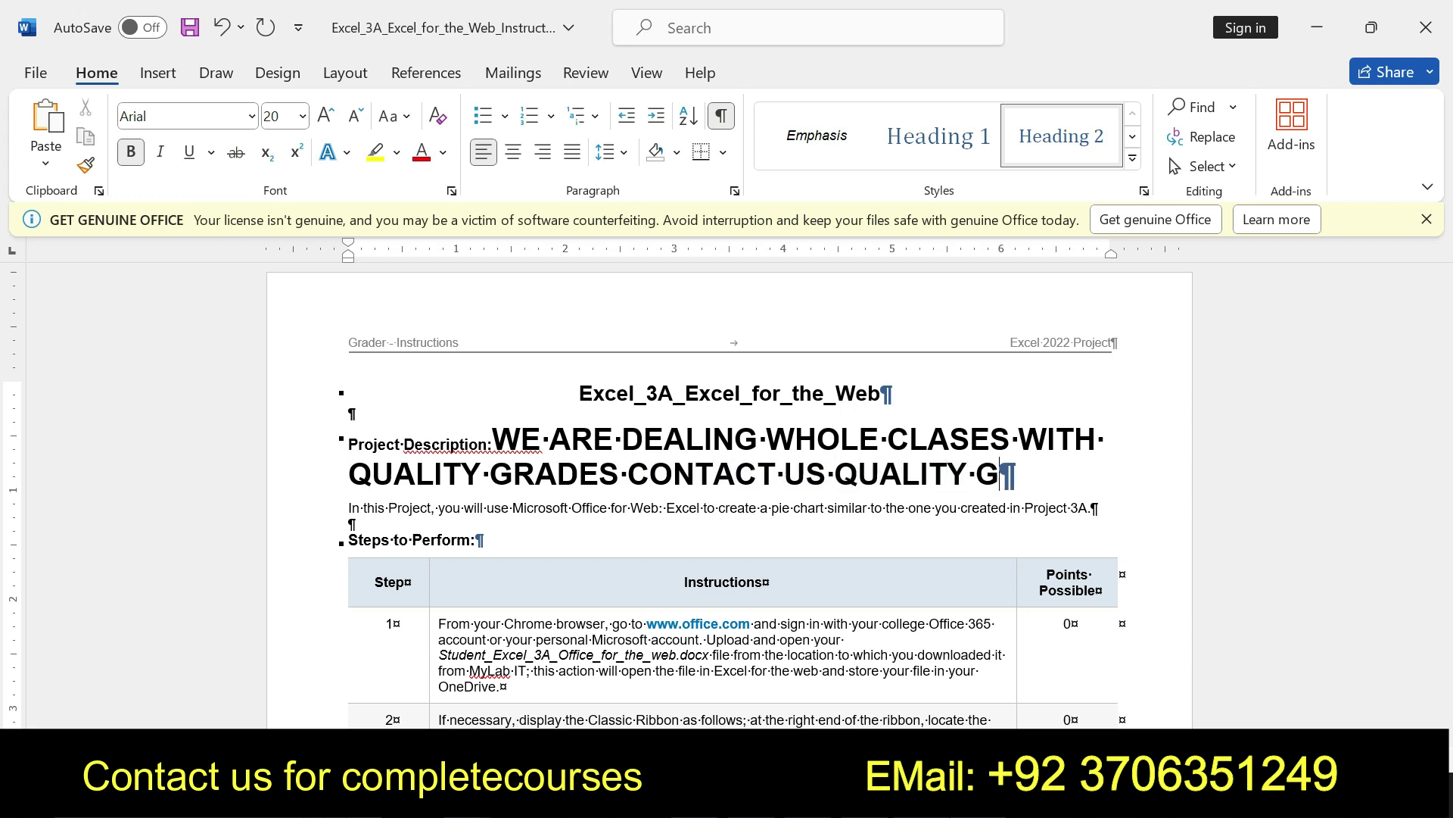
pyautogui.write('RADES')
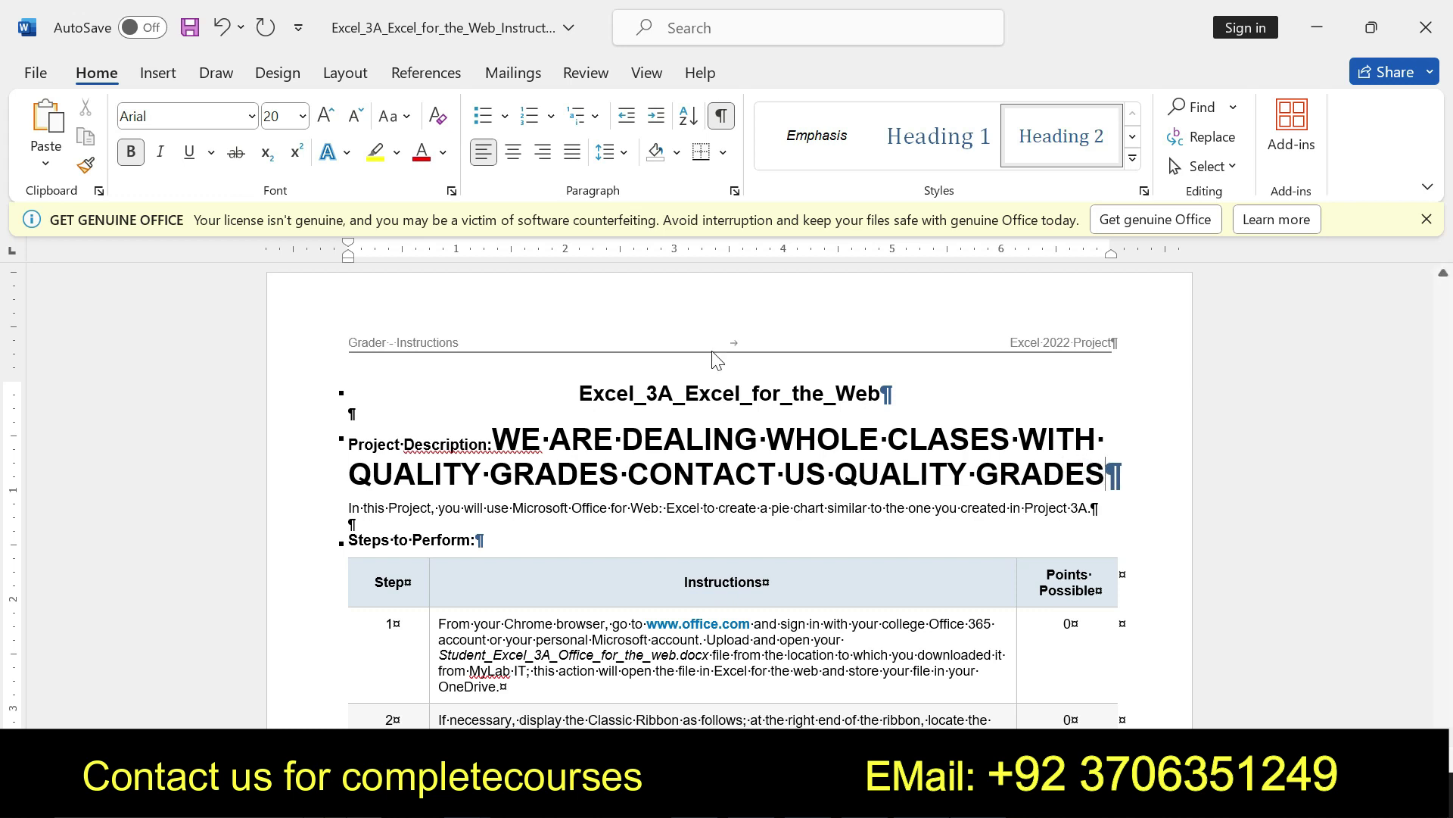
pyautogui.moveTo(494, 439)
pyautogui.mouseDown()
pyautogui.moveTo(1090, 508)
pyautogui.moveTo(1103, 474)
pyautogui.mouseUp()
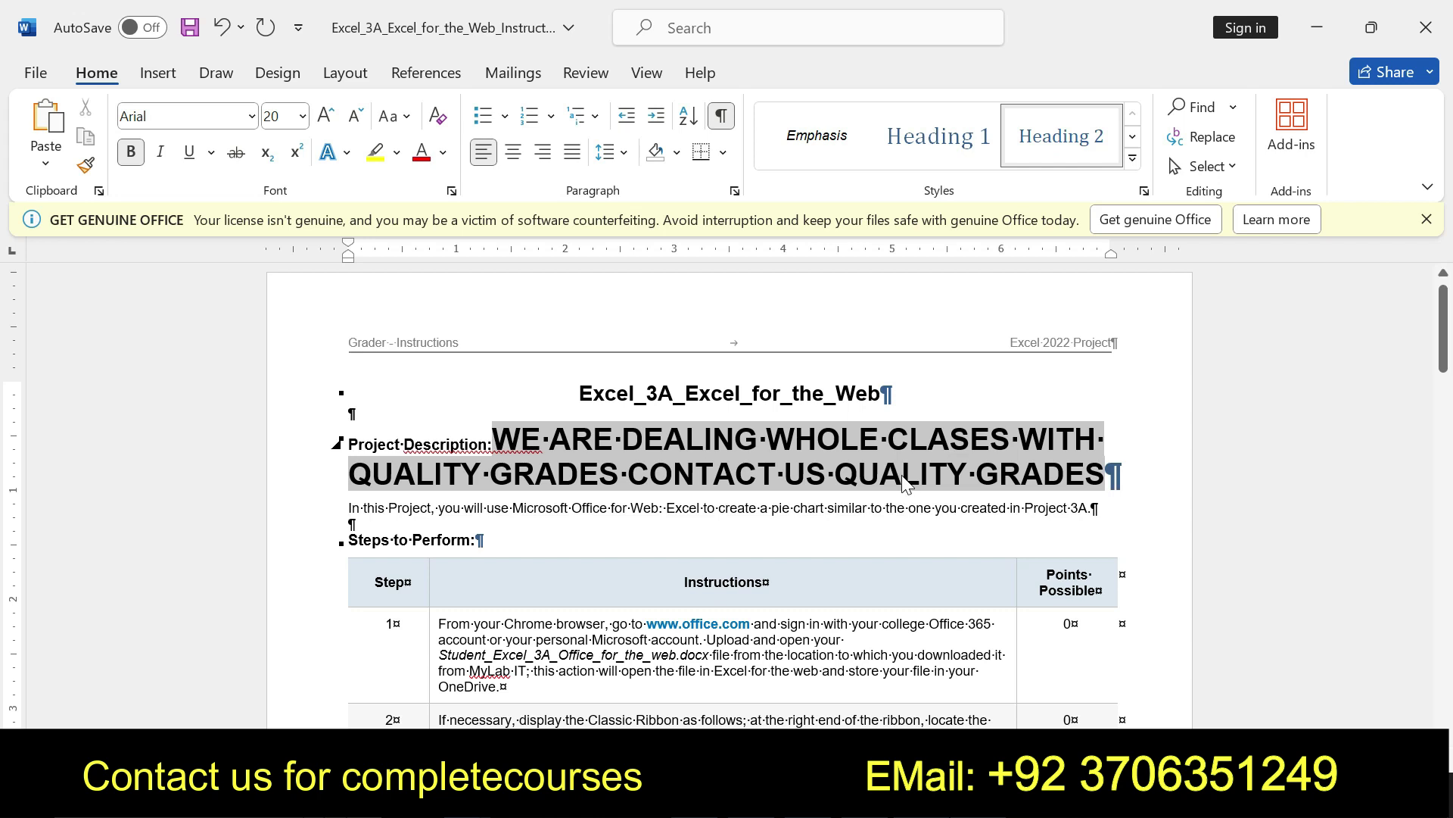
pyautogui.click(950, 440)
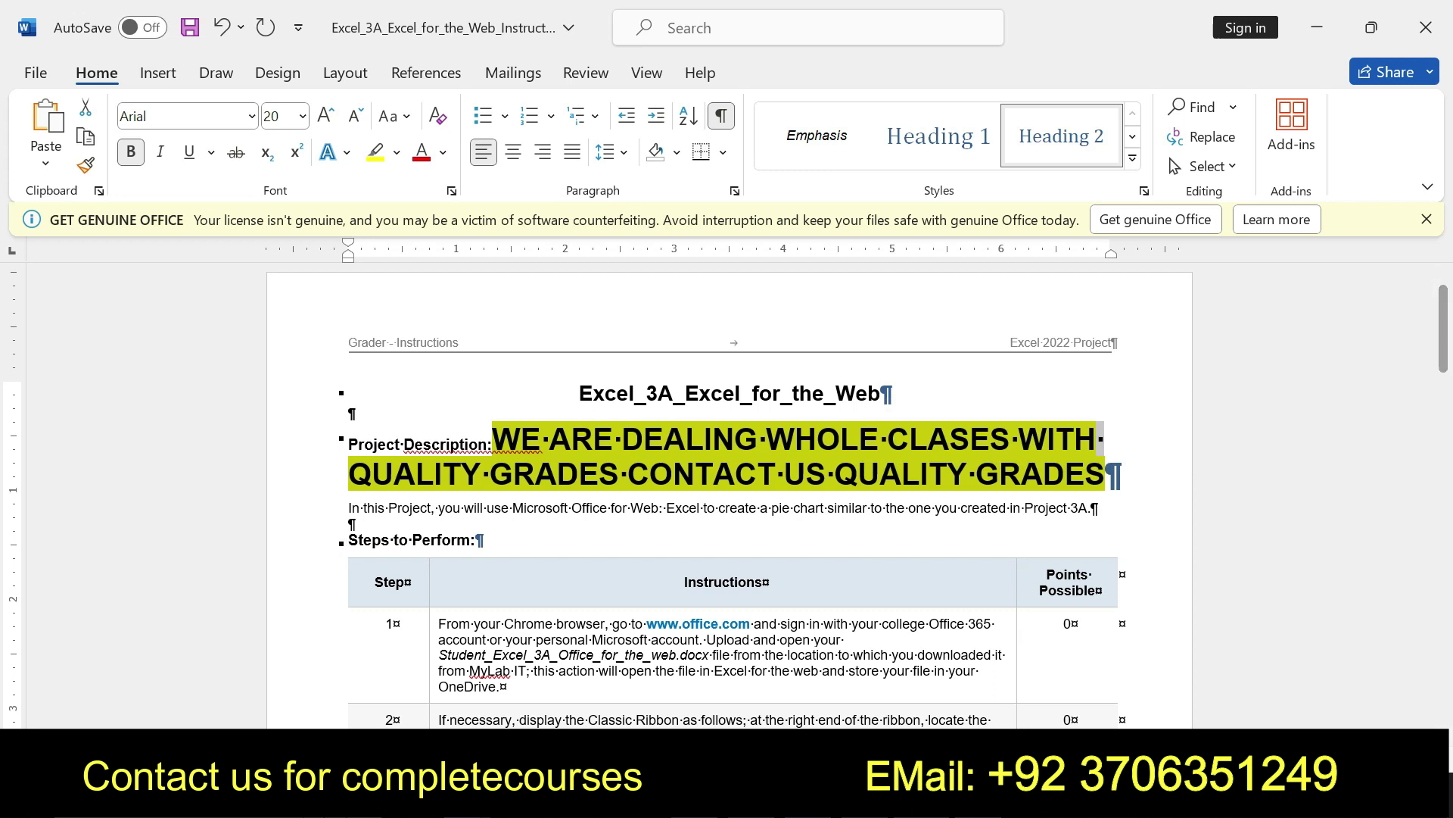
pyautogui.hotkey('alt', 'Tab')
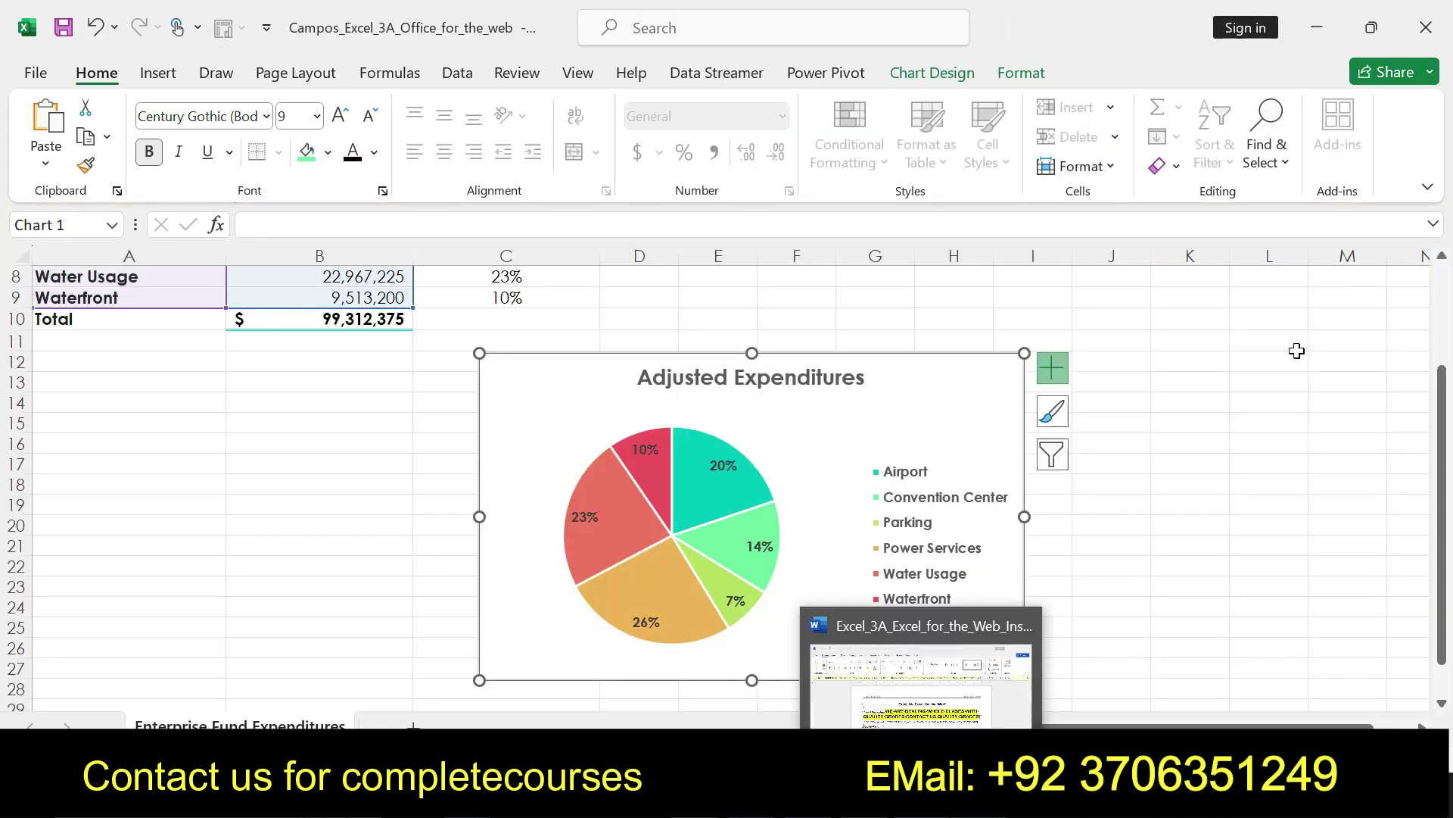
pyautogui.moveTo(1448, 407); pyautogui.dragTo(1446, 371)
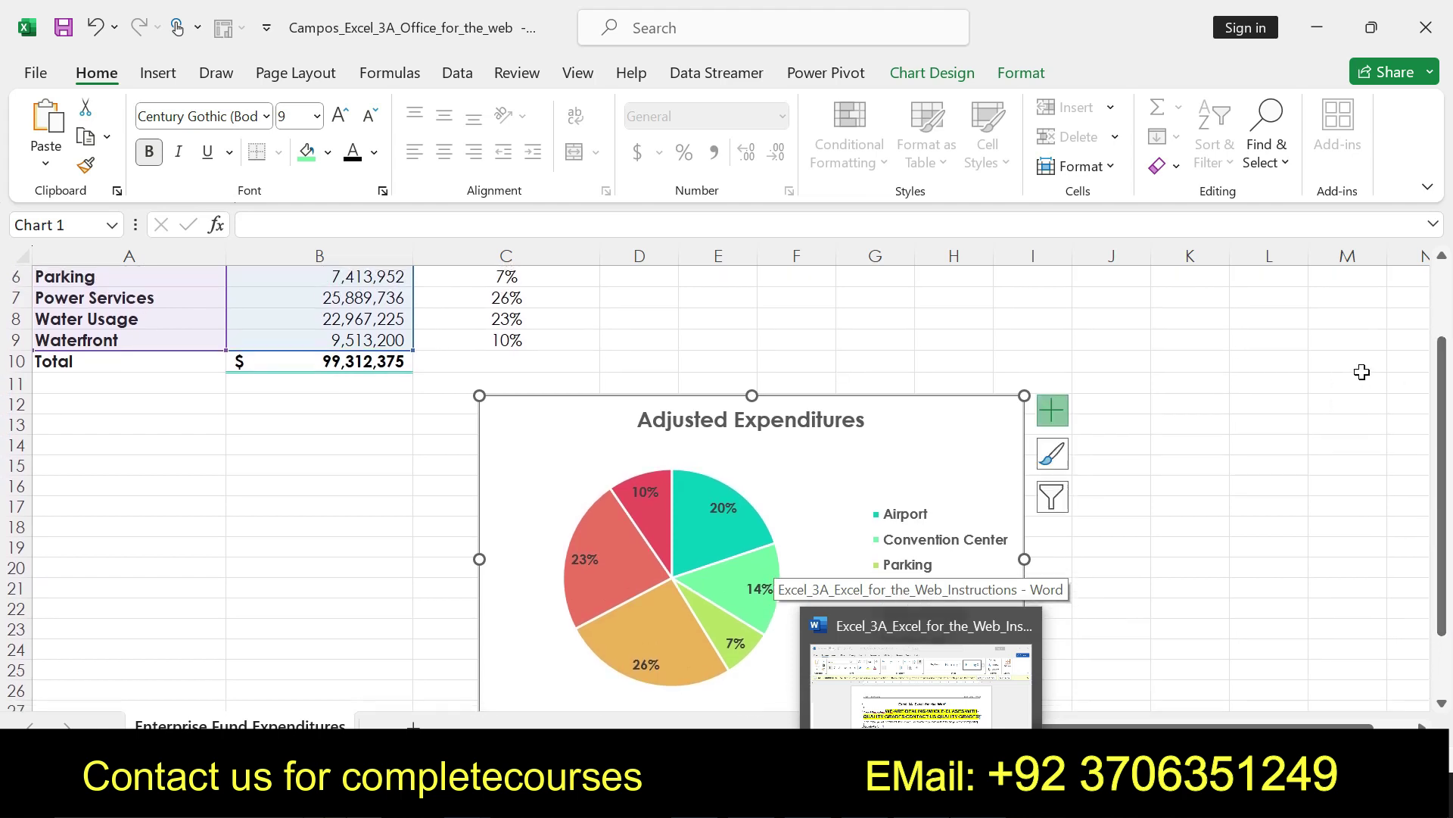
pyautogui.click(1363, 371)
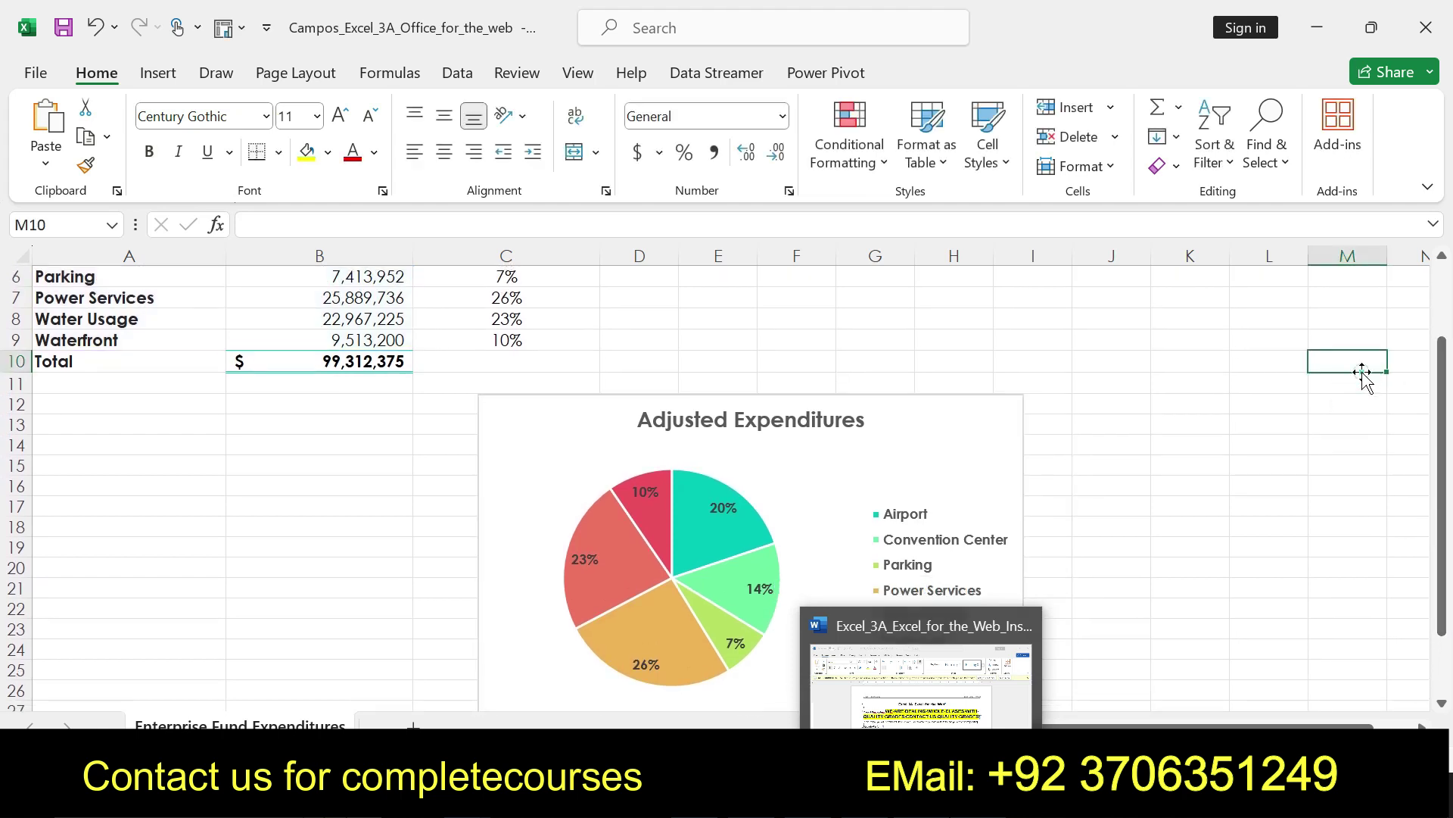
pyautogui.click(1250, 444)
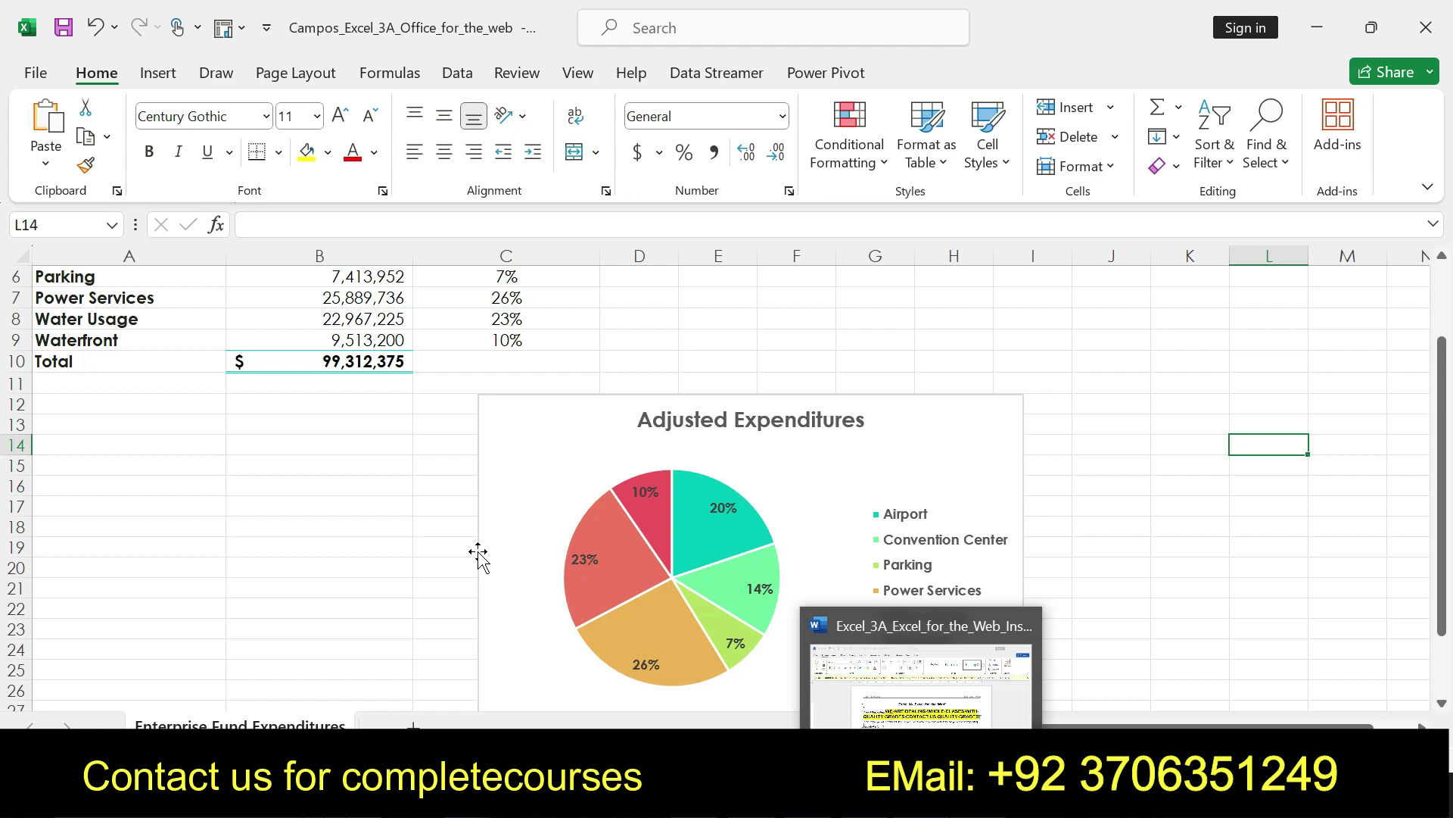
pyautogui.click(954, 307)
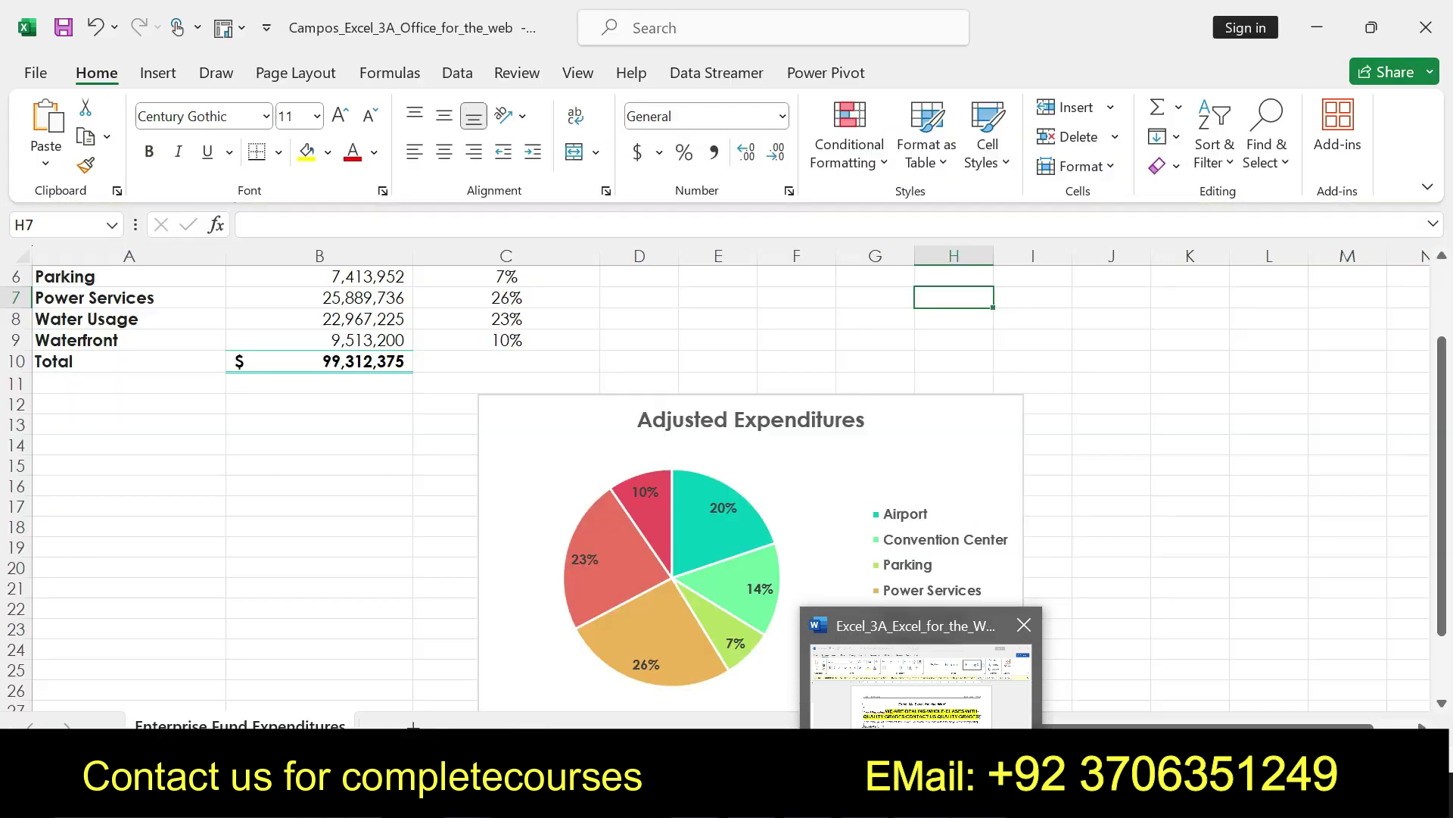
pyautogui.click(920, 681)
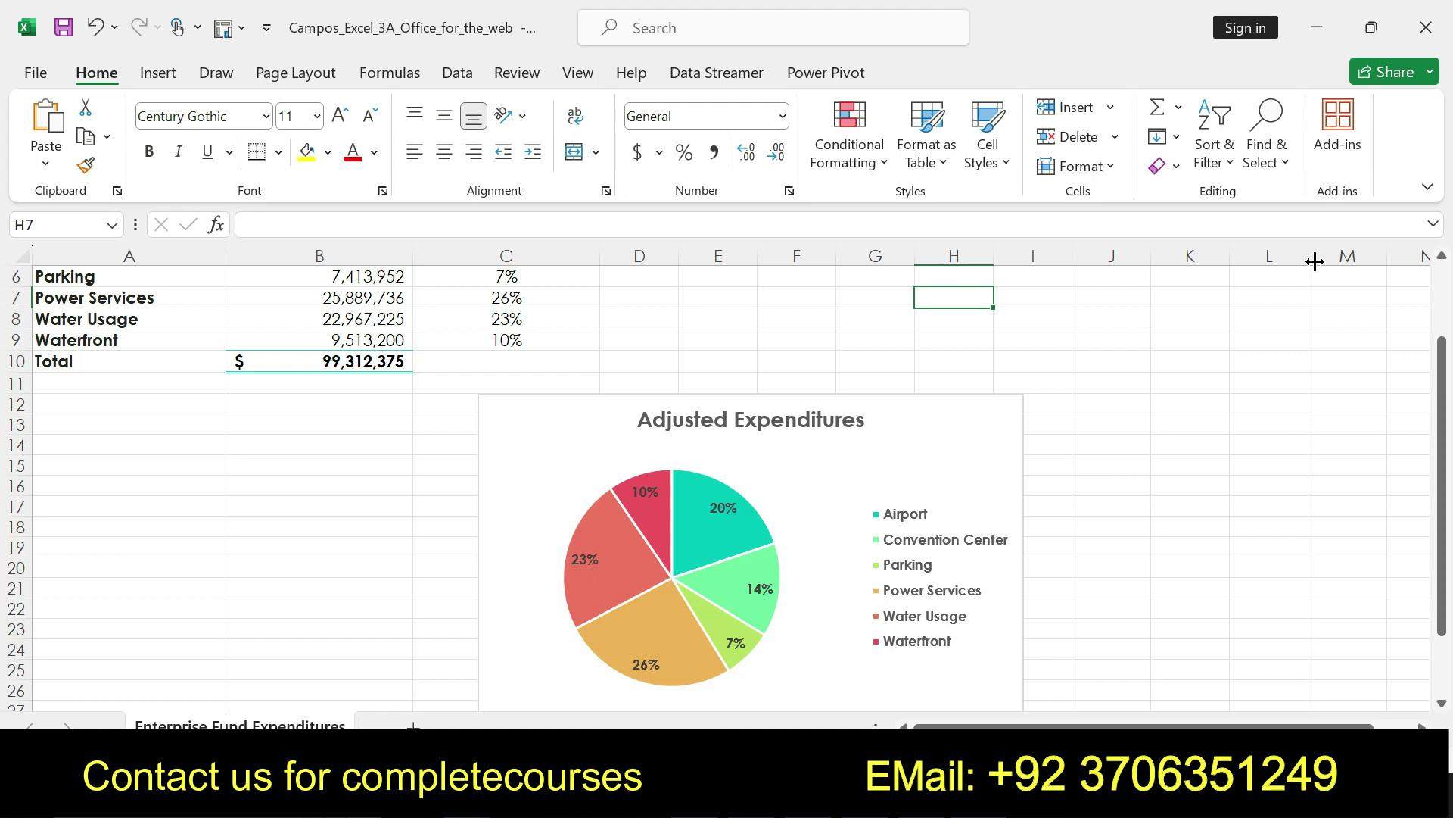
# Highlight the Word Project Description paragraph in yellow before returning to the Excel workbook.
pyautogui.hotkey('alt', 'Tab')
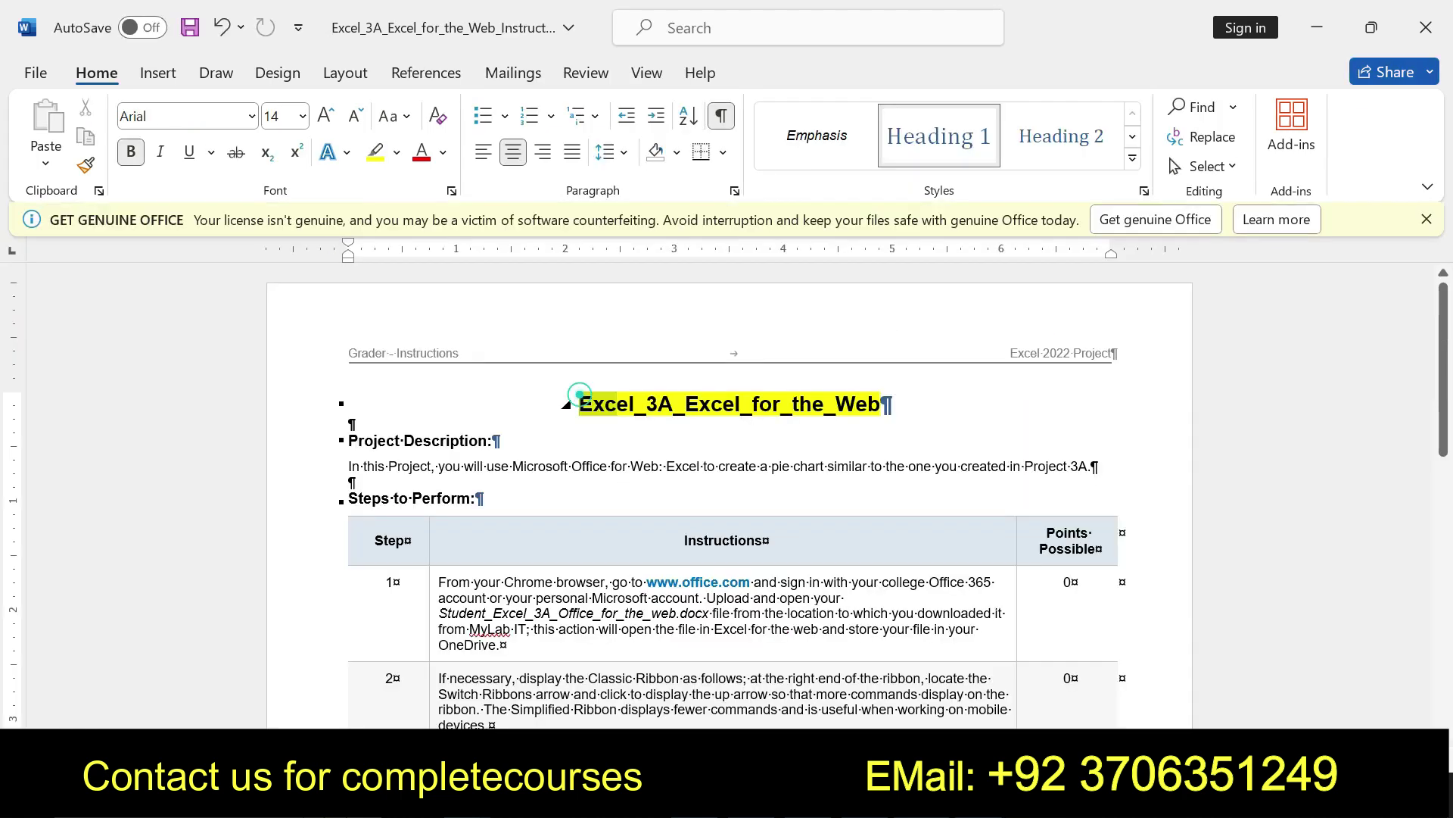
pyautogui.click(566, 405)
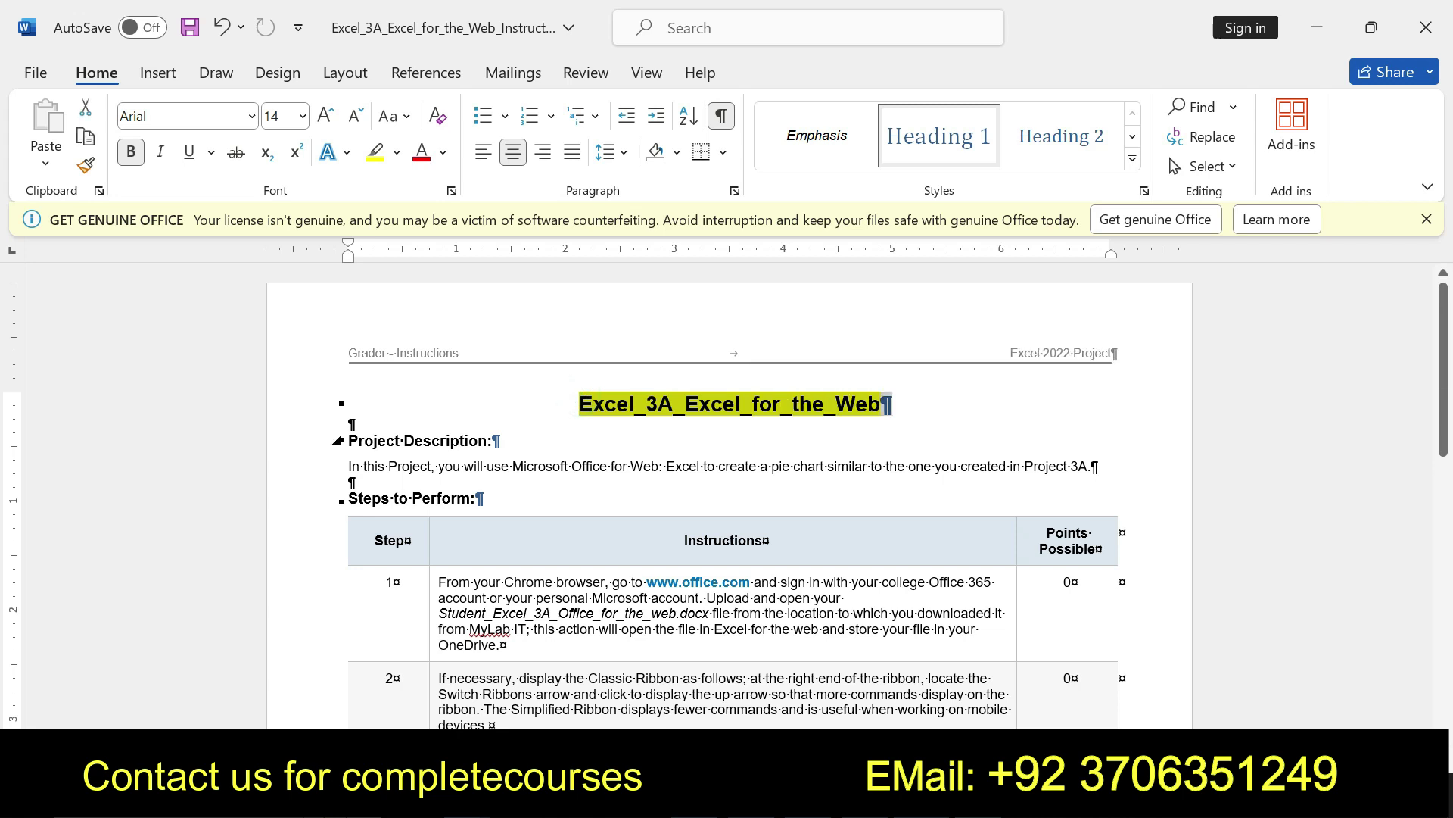
pyautogui.moveTo(336, 440); pyautogui.dragTo(337, 466)
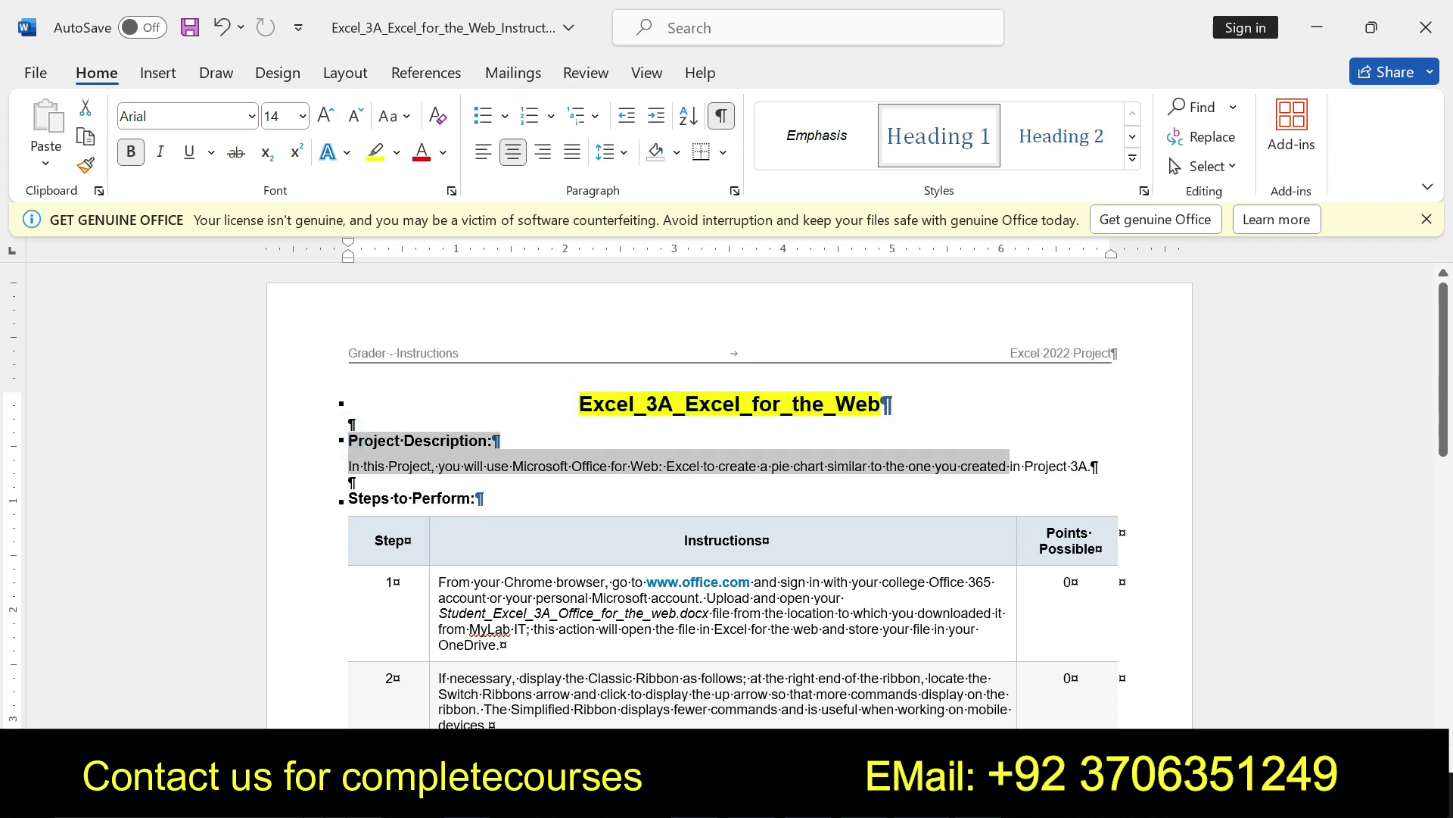
pyautogui.click(956, 445)
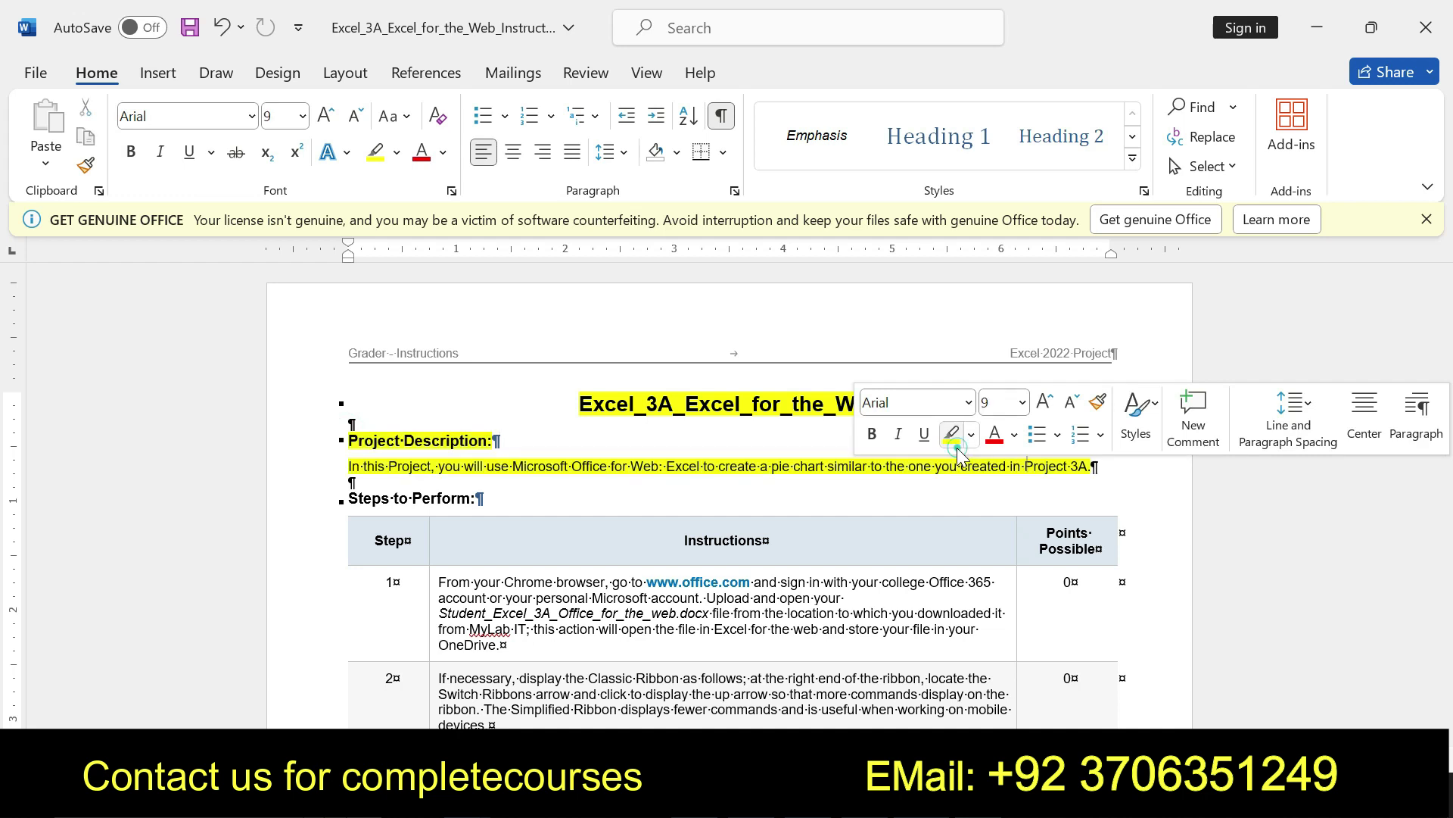
pyautogui.moveTo(336, 441); pyautogui.dragTo(1097, 466)
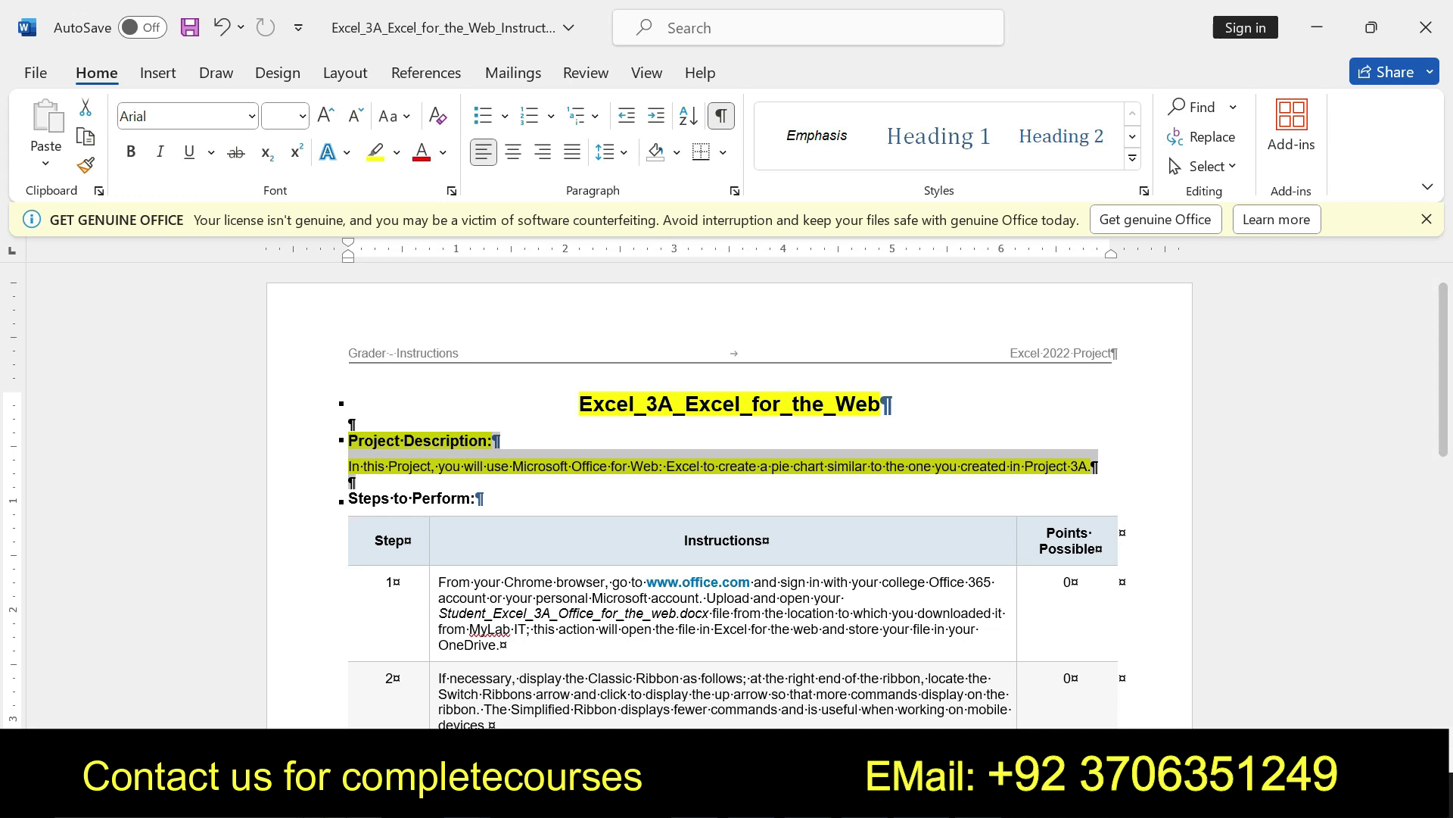
pyautogui.hotkey('alt', 'Tab')
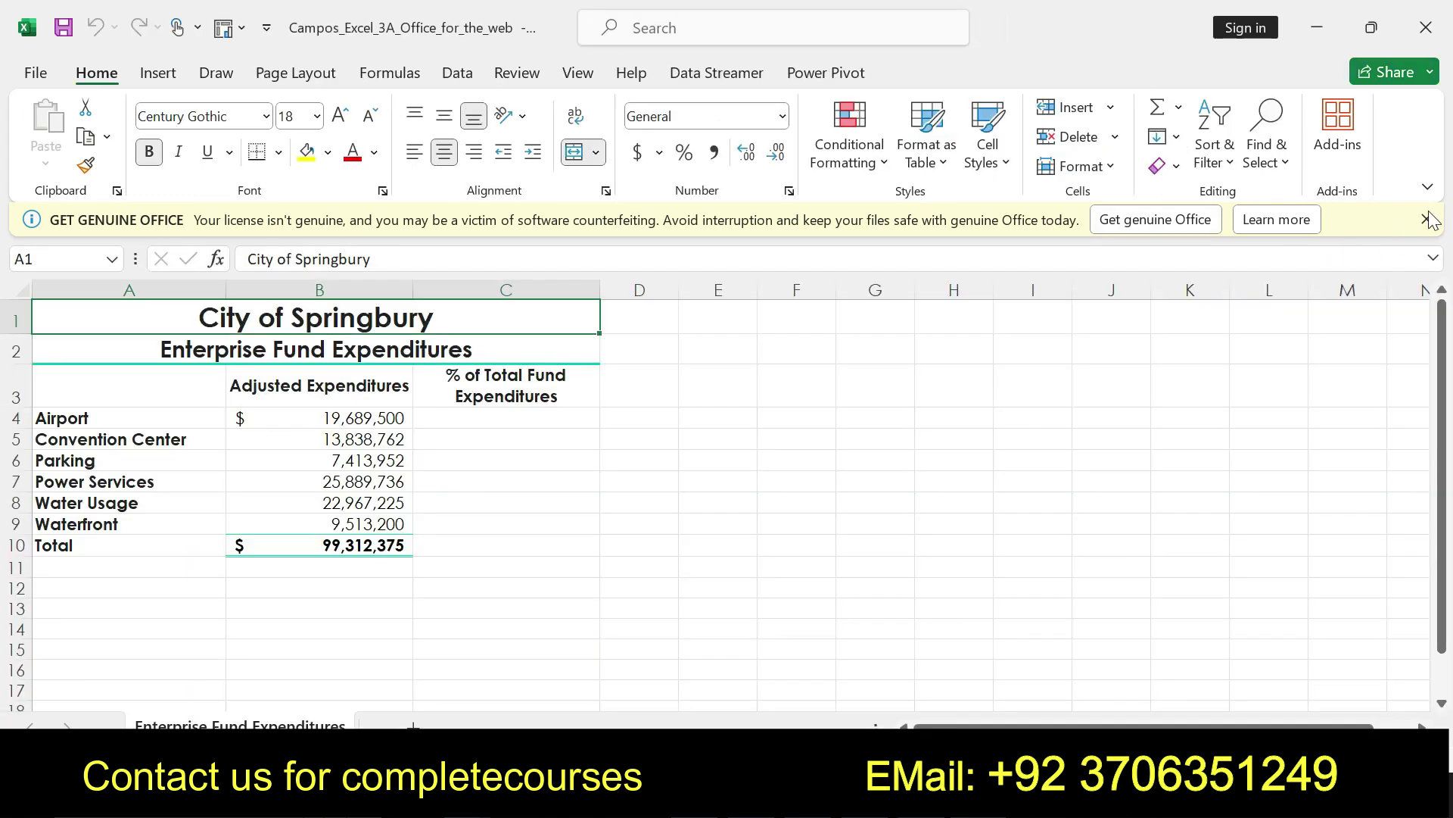
# Dismiss Excel's Get Genuine Office bar and undo both yellow highlights in Word.
pyautogui.click(1427, 219)
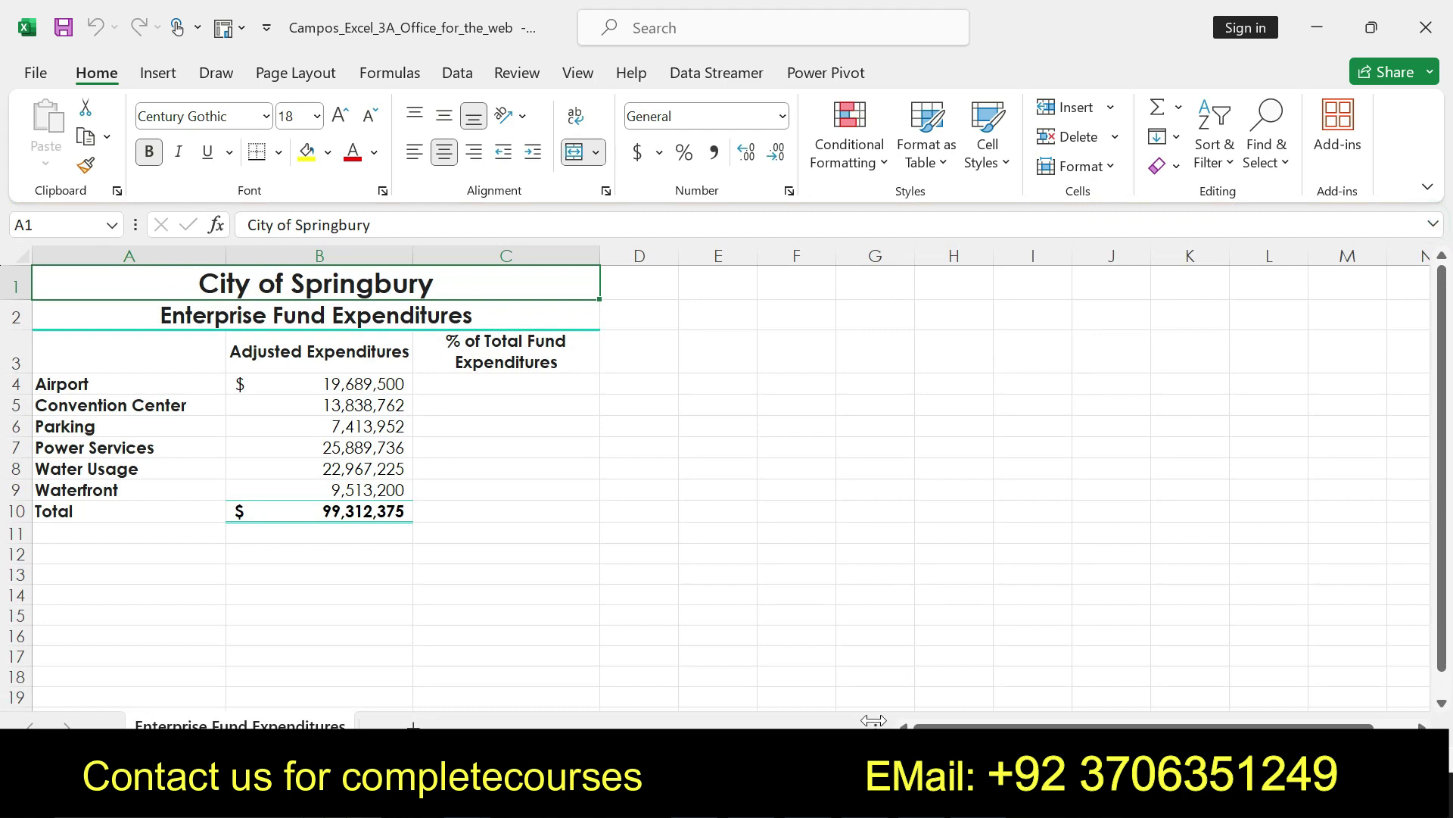
pyautogui.hotkey('alt', 'Tab')
pyautogui.hotkey('ctrl', 'z')
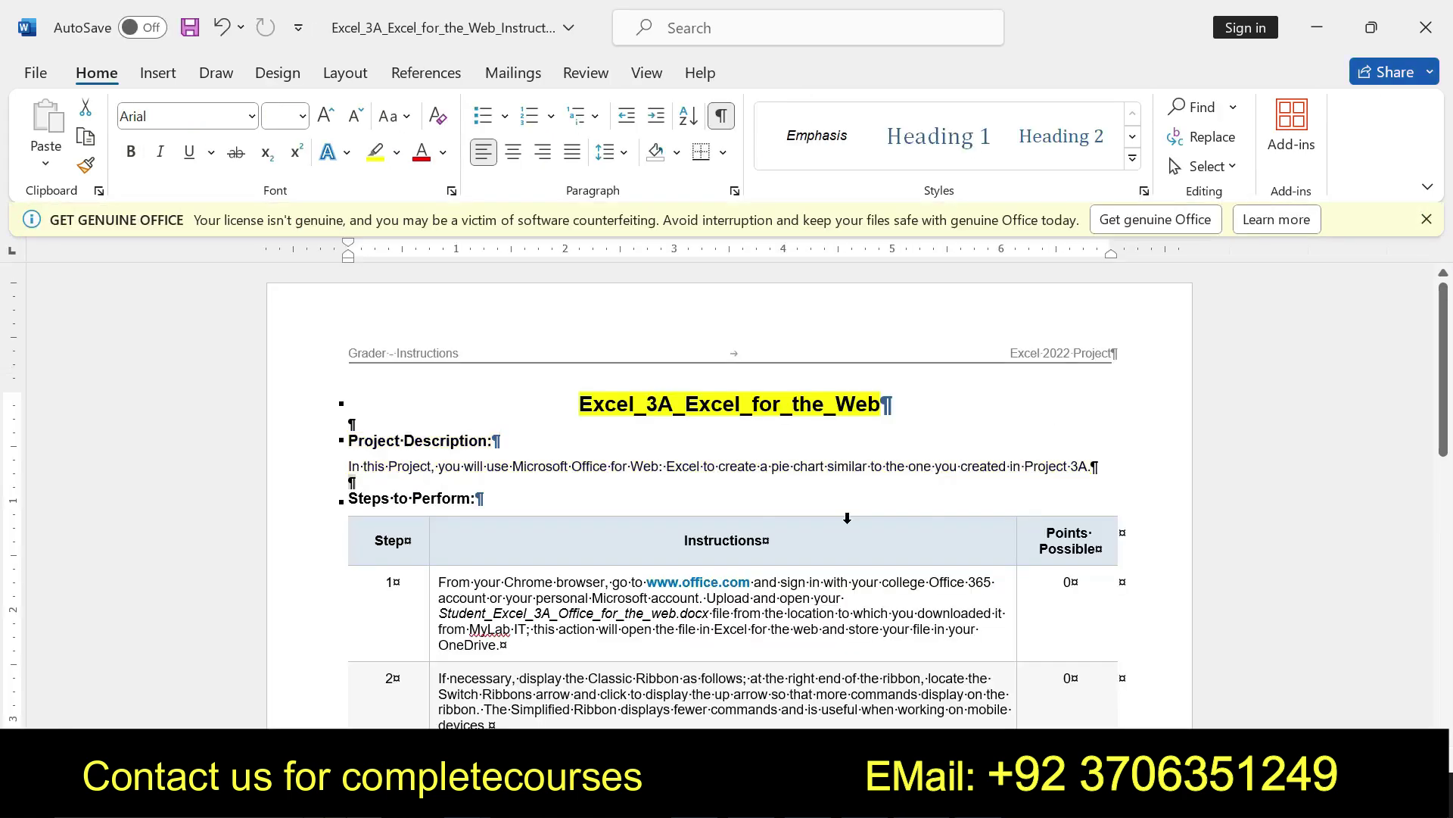
pyautogui.hotkey('ctrl', 'z')
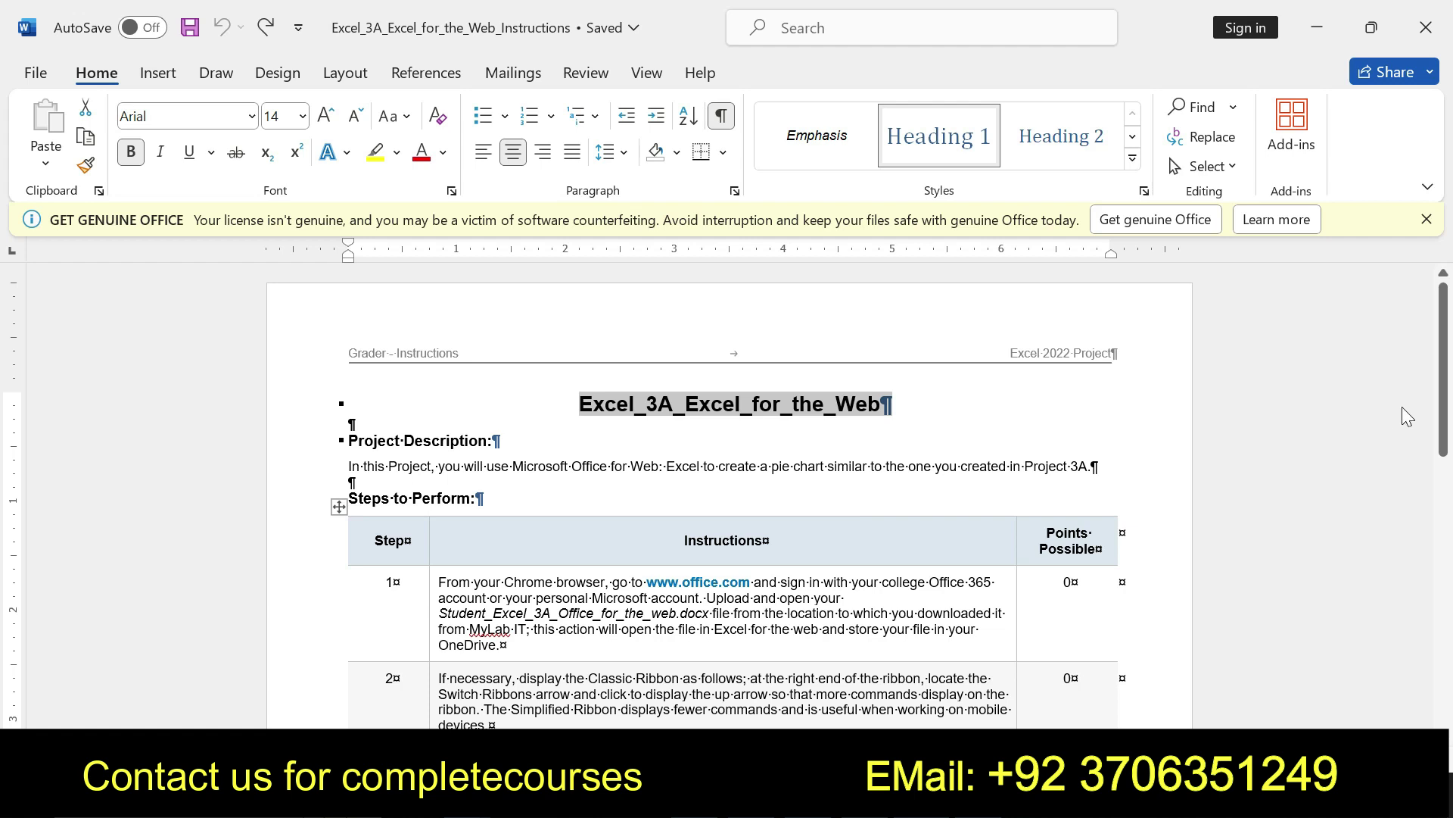
# Highlight step 2's instructions in yellow, then undo that highlight.
pyautogui.scroll(-3, 1450, 377)
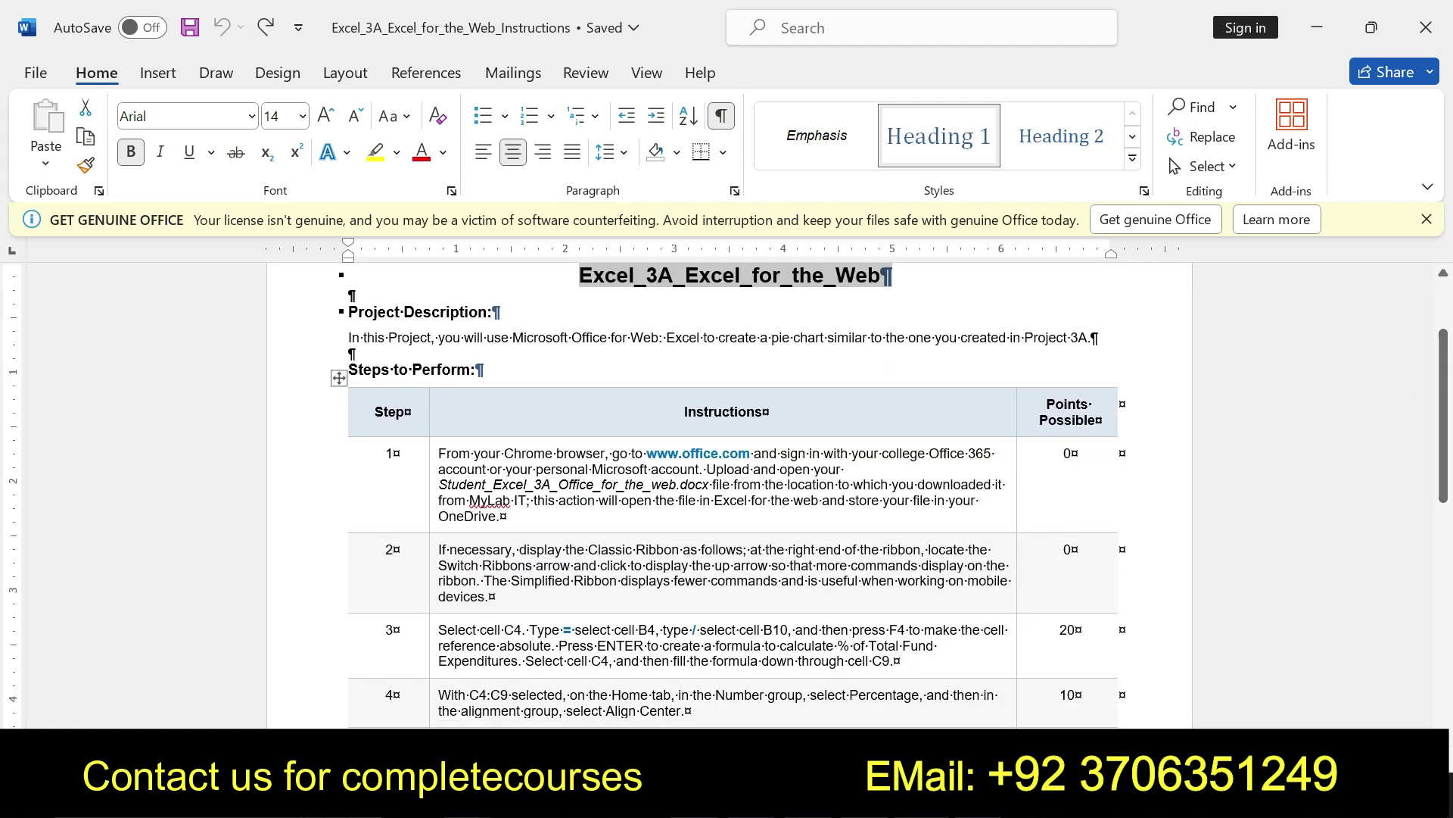
pyautogui.moveTo(495, 597); pyautogui.dragTo(439, 550)
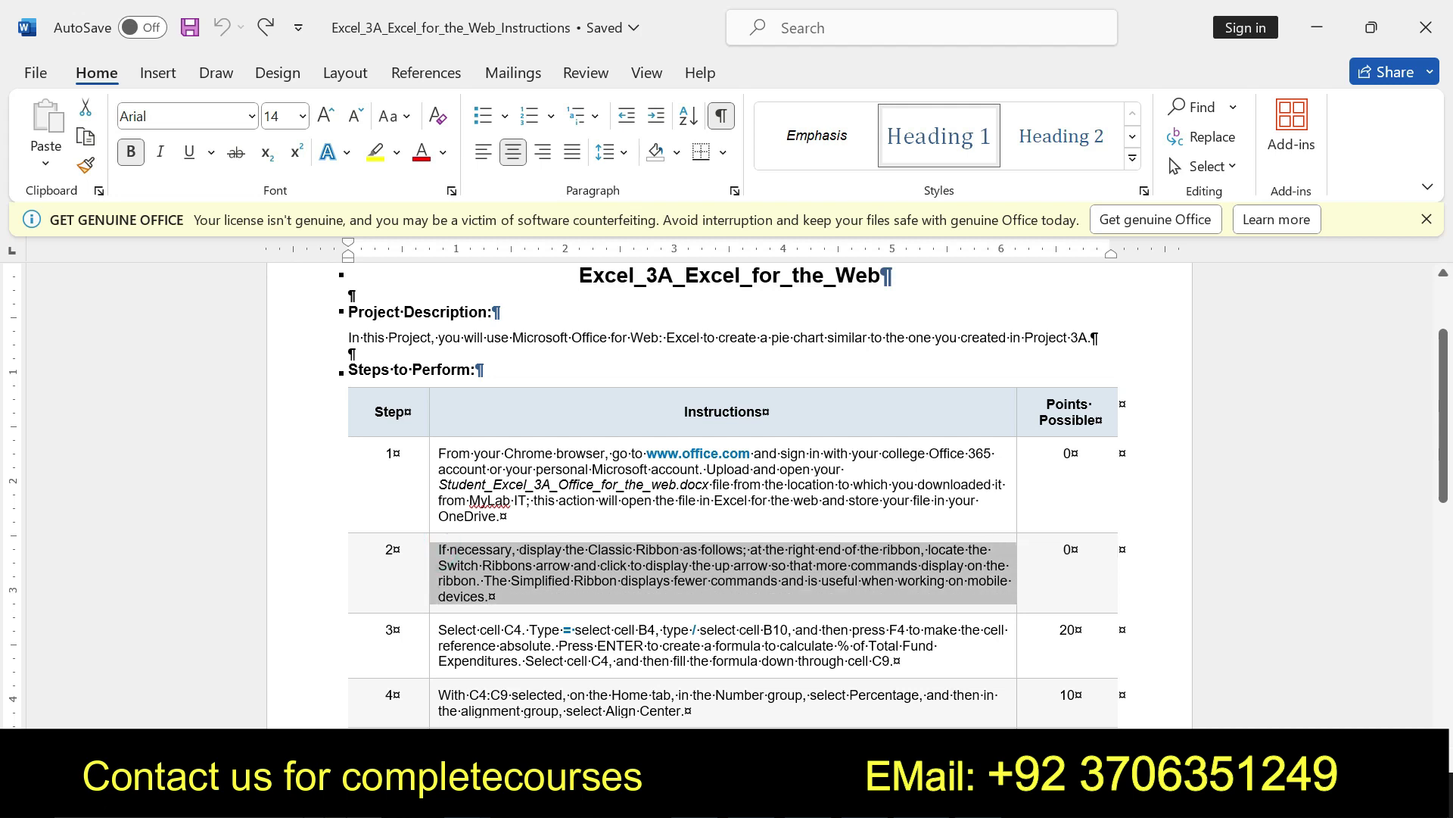
pyautogui.click(901, 572)
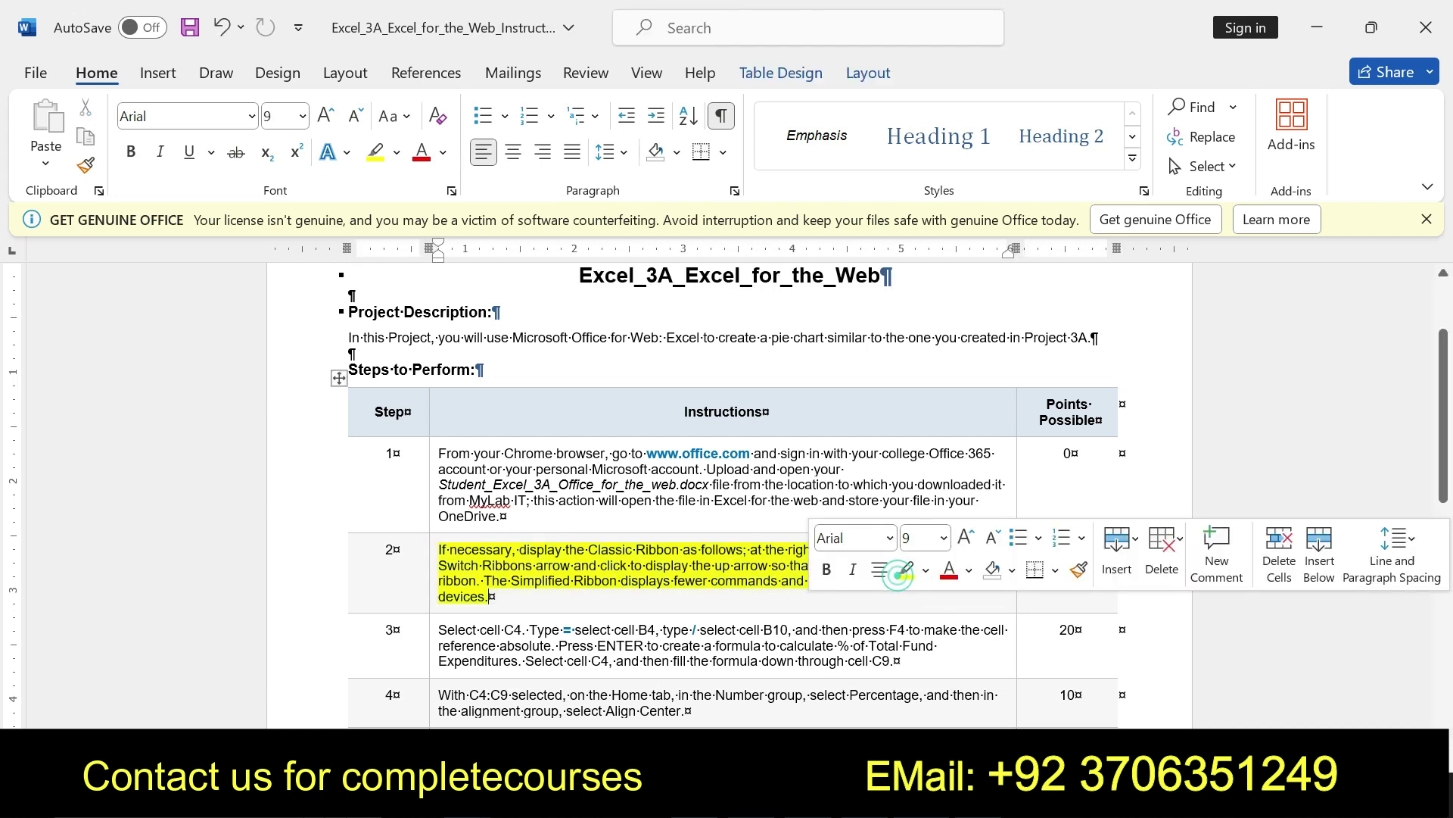
pyautogui.moveTo(438, 550)
pyautogui.mouseDown()
pyautogui.moveTo(859, 551)
pyautogui.moveTo(493, 597)
pyautogui.mouseUp()
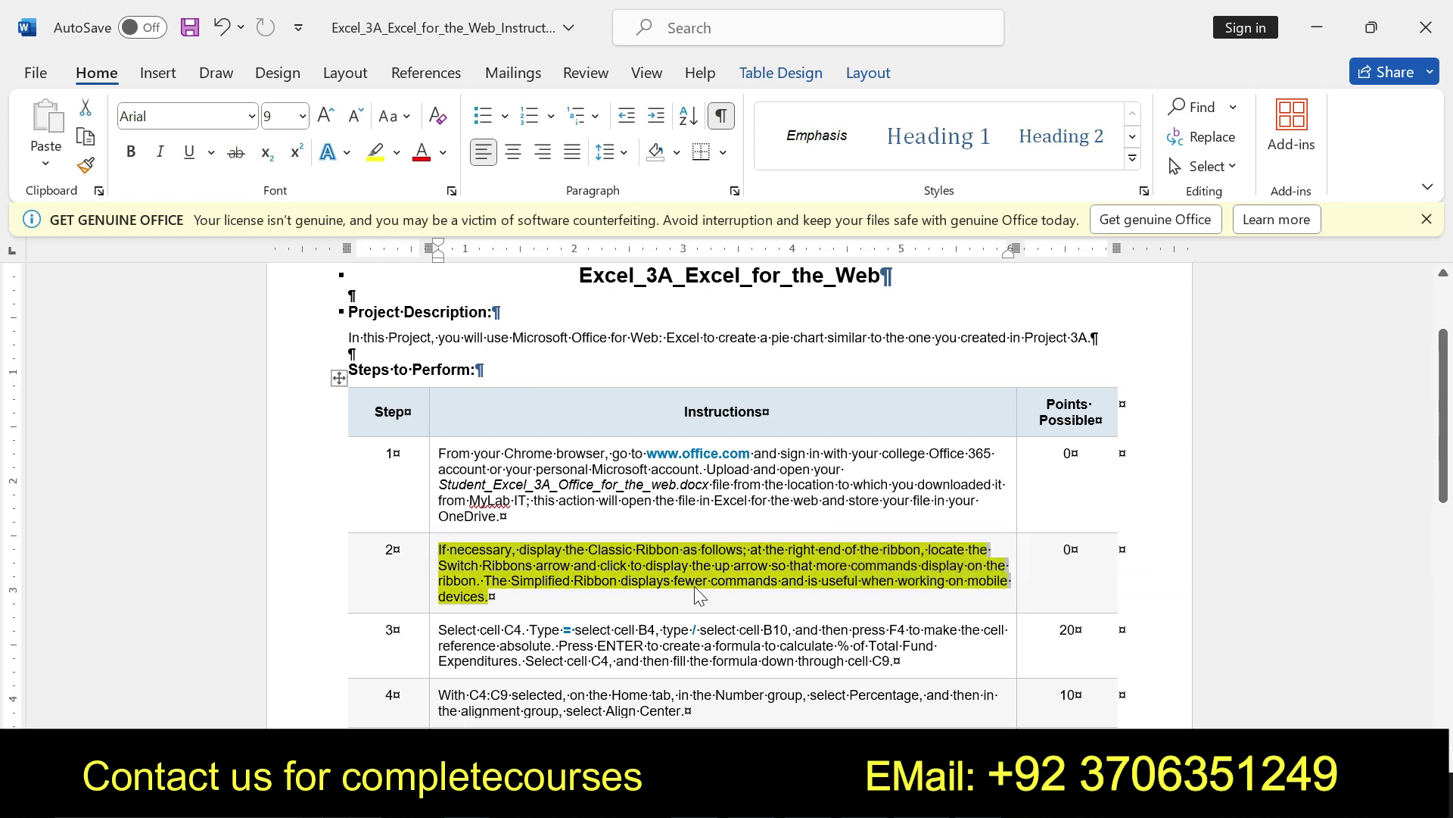
pyautogui.hotkey('ctrl', 'z')
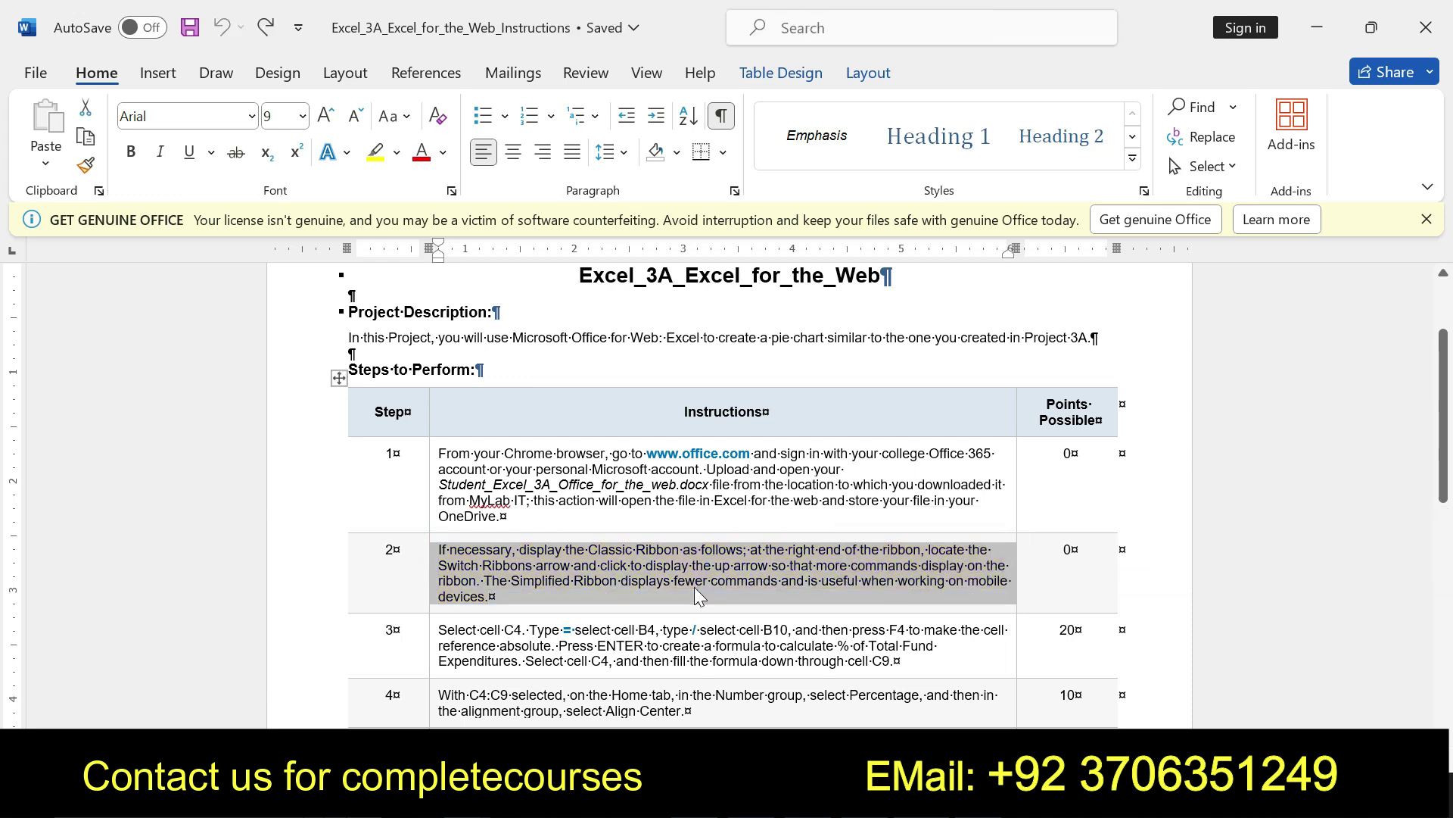
# Make step 3's % of Total formula instructions bold and yellow-highlighted.
pyautogui.moveTo(439, 629); pyautogui.dragTo(901, 661)
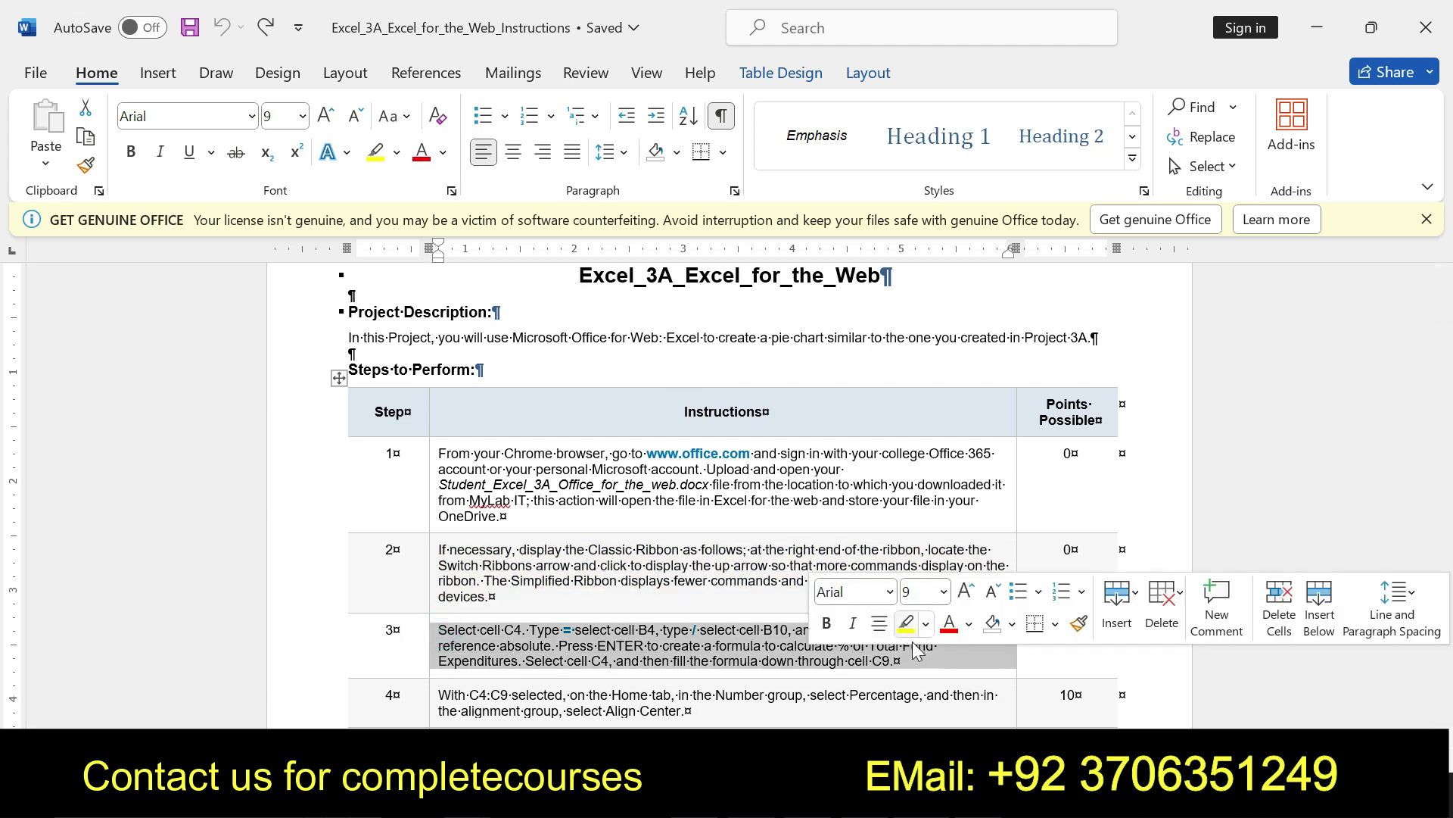
pyautogui.click(904, 623)
pyautogui.moveTo(439, 630); pyautogui.dragTo(899, 661)
pyautogui.click(827, 619)
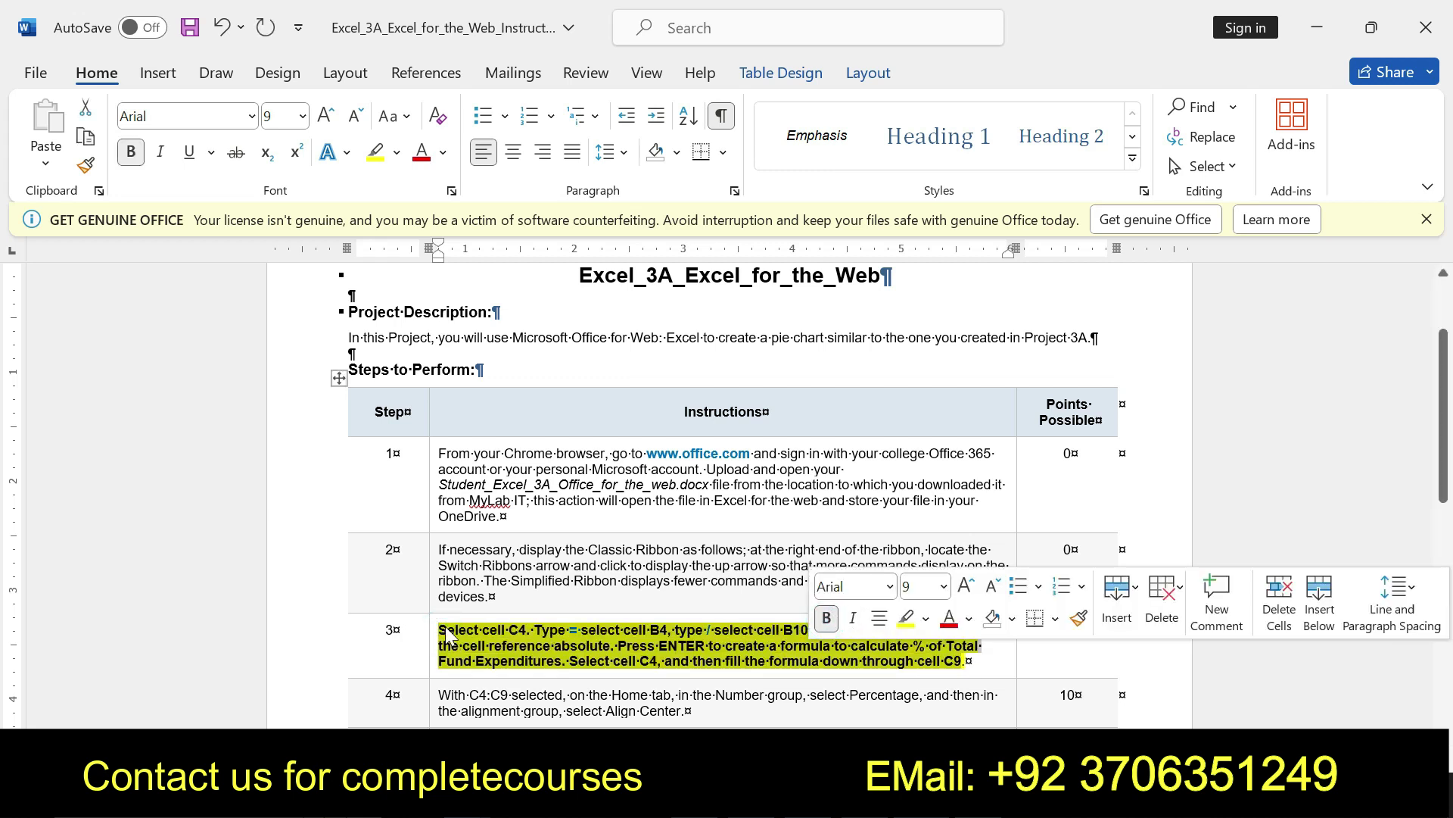
pyautogui.click(441, 627)
pyautogui.moveTo(441, 628); pyautogui.dragTo(969, 661)
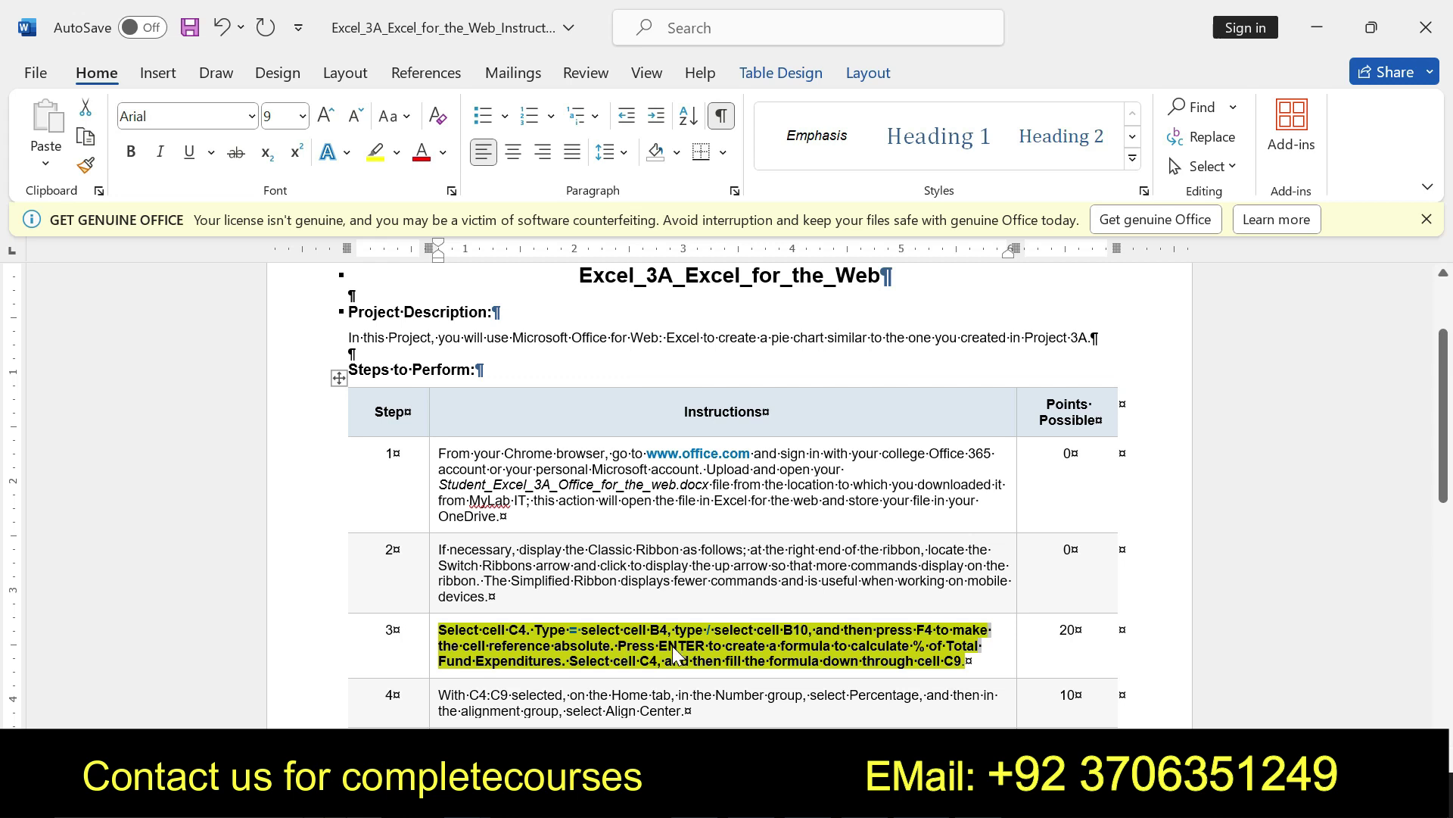
pyautogui.tripleClick(448, 636)
pyautogui.click(451, 642)
pyautogui.moveTo(439, 630); pyautogui.dragTo(811, 635)
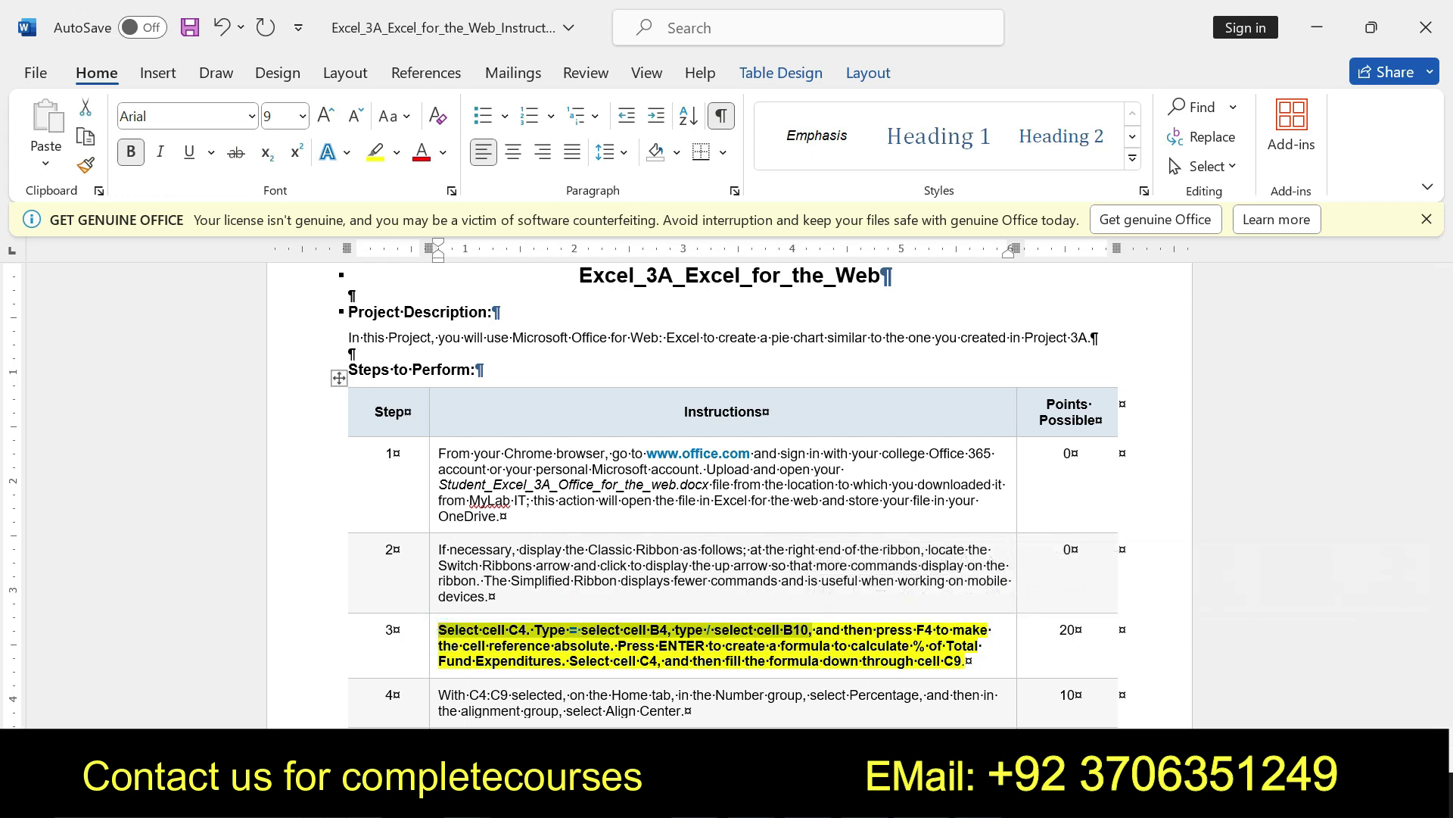
pyautogui.hotkey('alt', 'Tab')
# Enter =B4/B10 in cell C4, dividing Airport's B4 expenditure by the B10 total.
pyautogui.click(469, 384)
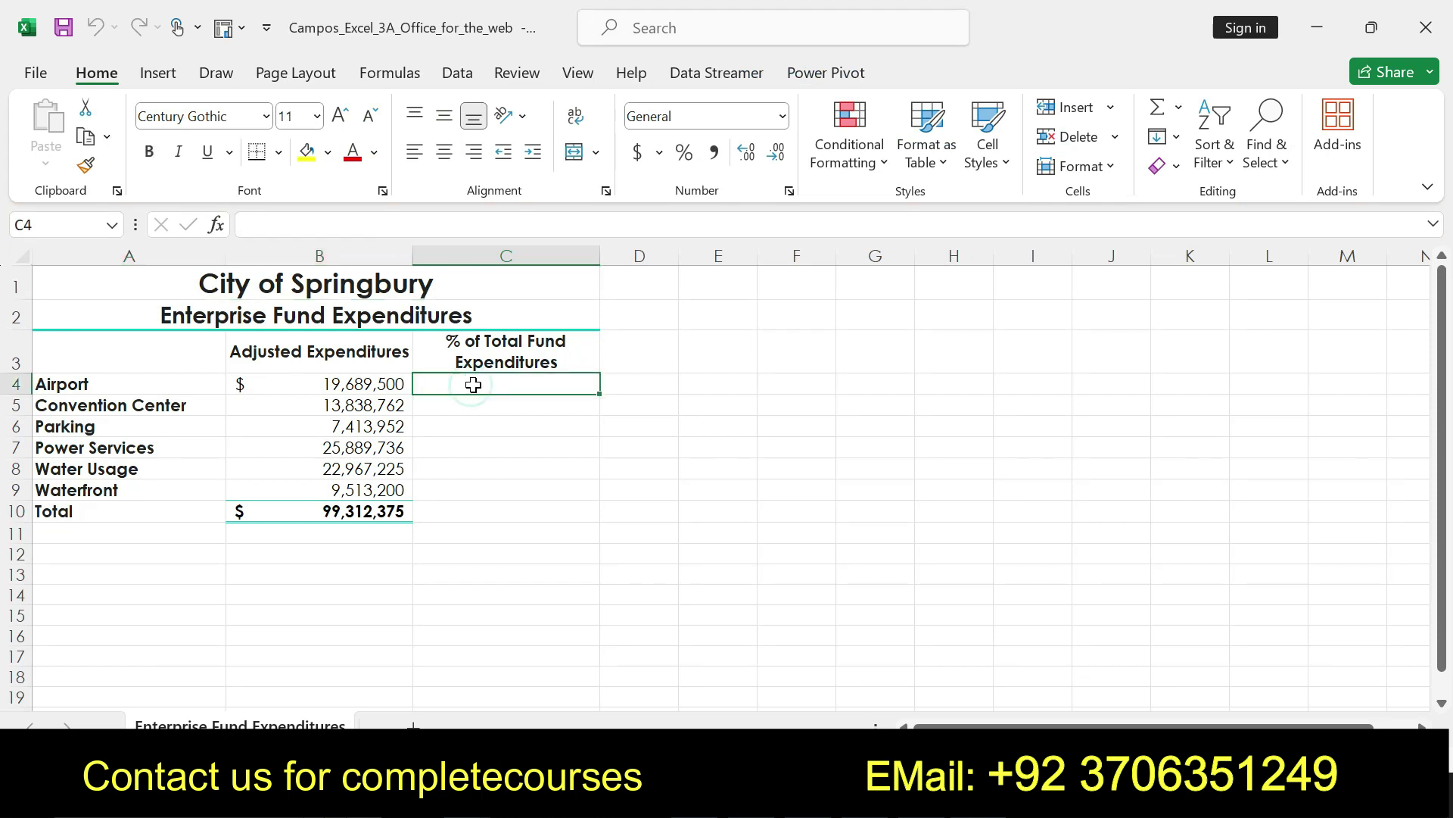
pyautogui.write('=')
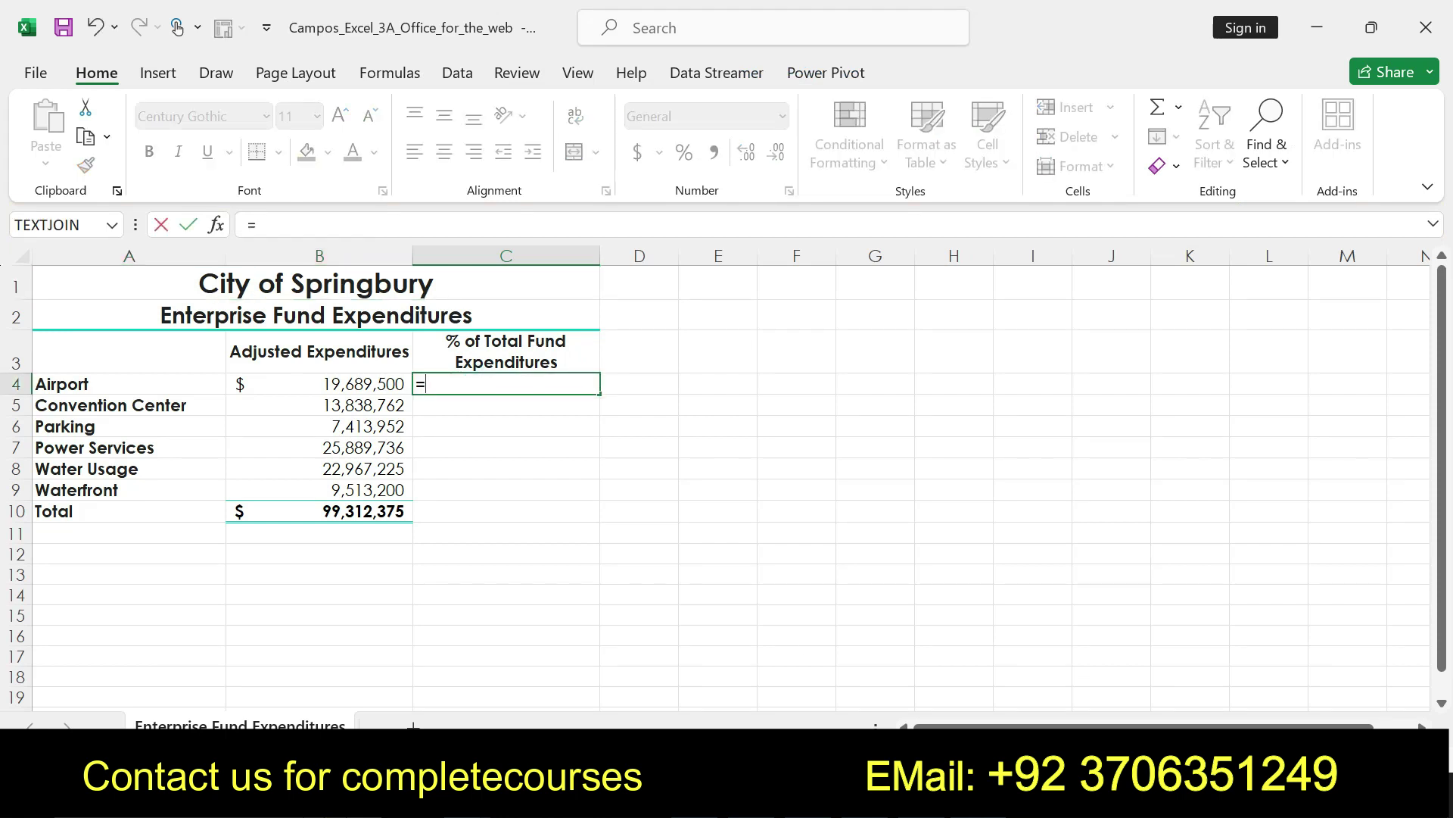
pyautogui.hotkey('alt', 'Tab')
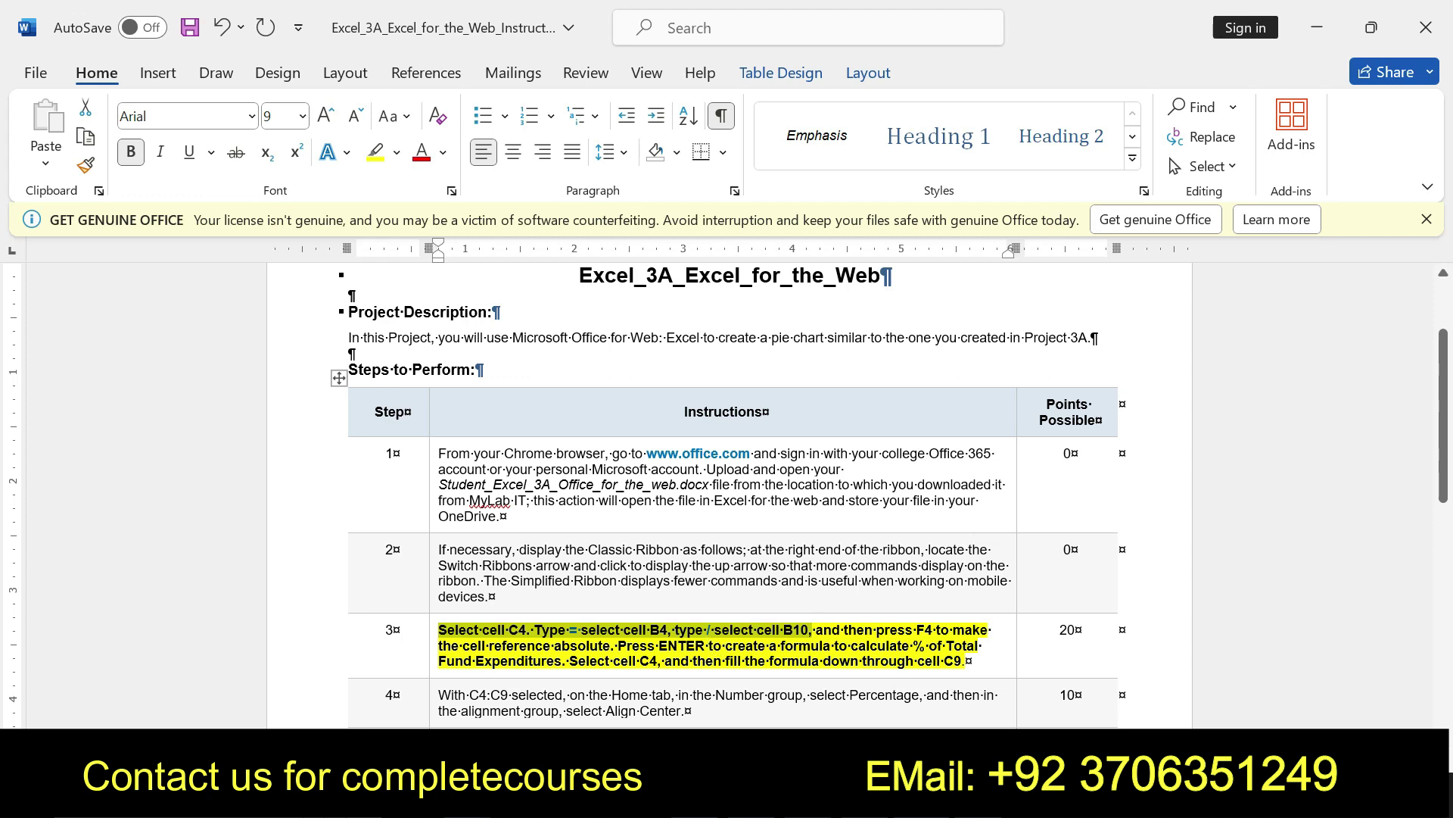
pyautogui.hotkey('alt', 'Tab')
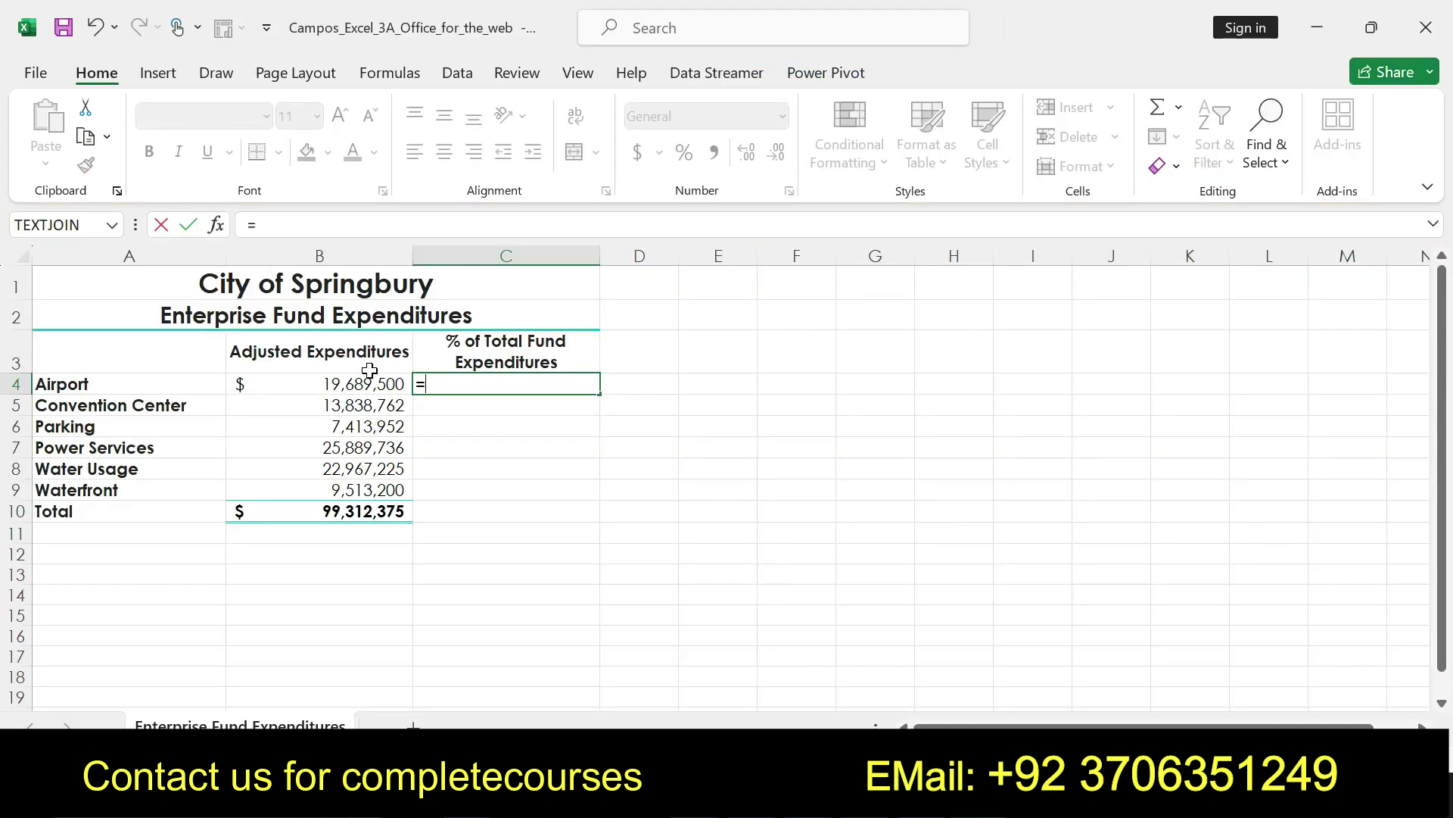
pyautogui.click(349, 384)
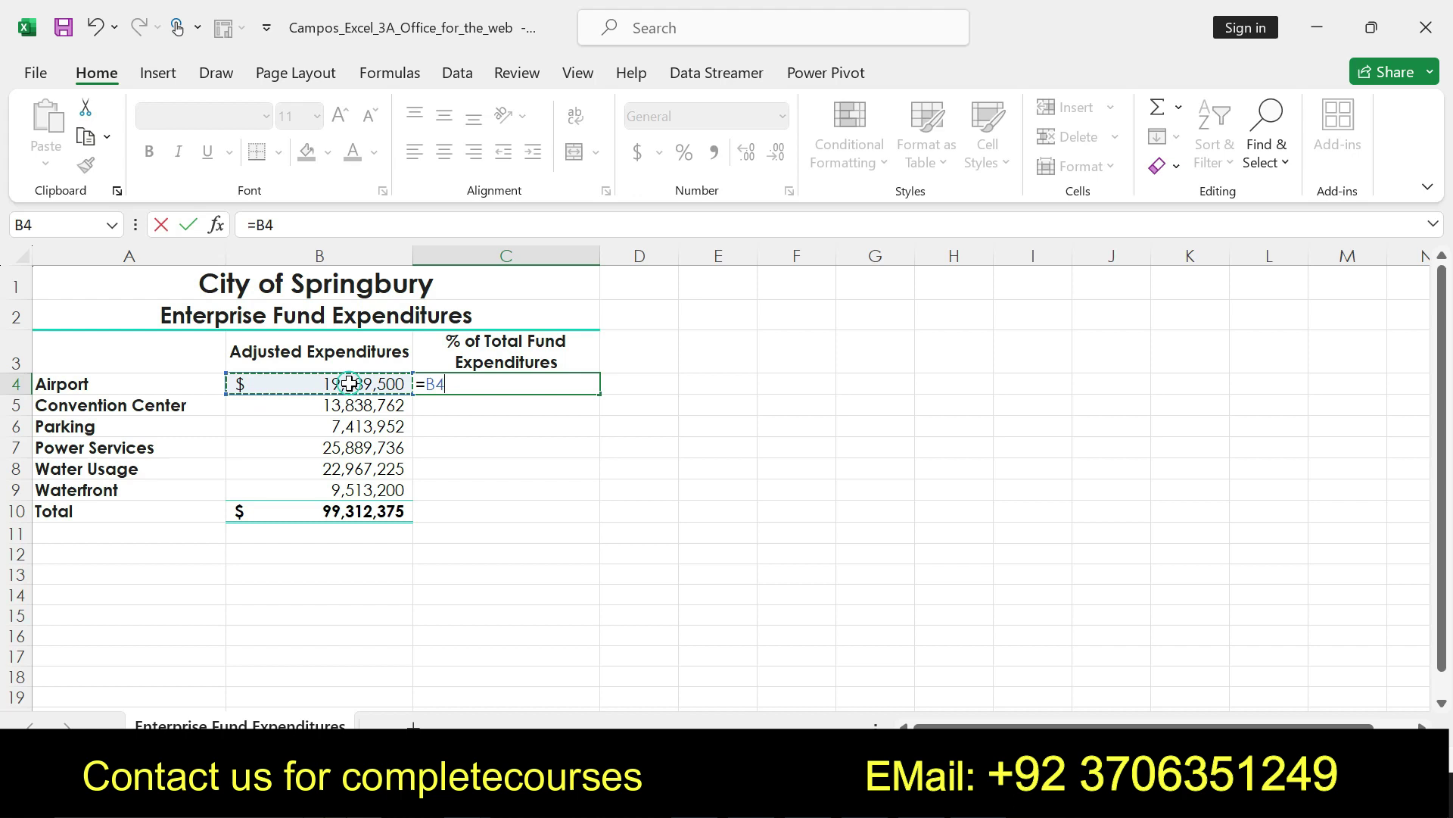
pyautogui.write('/')
pyautogui.click(327, 511)
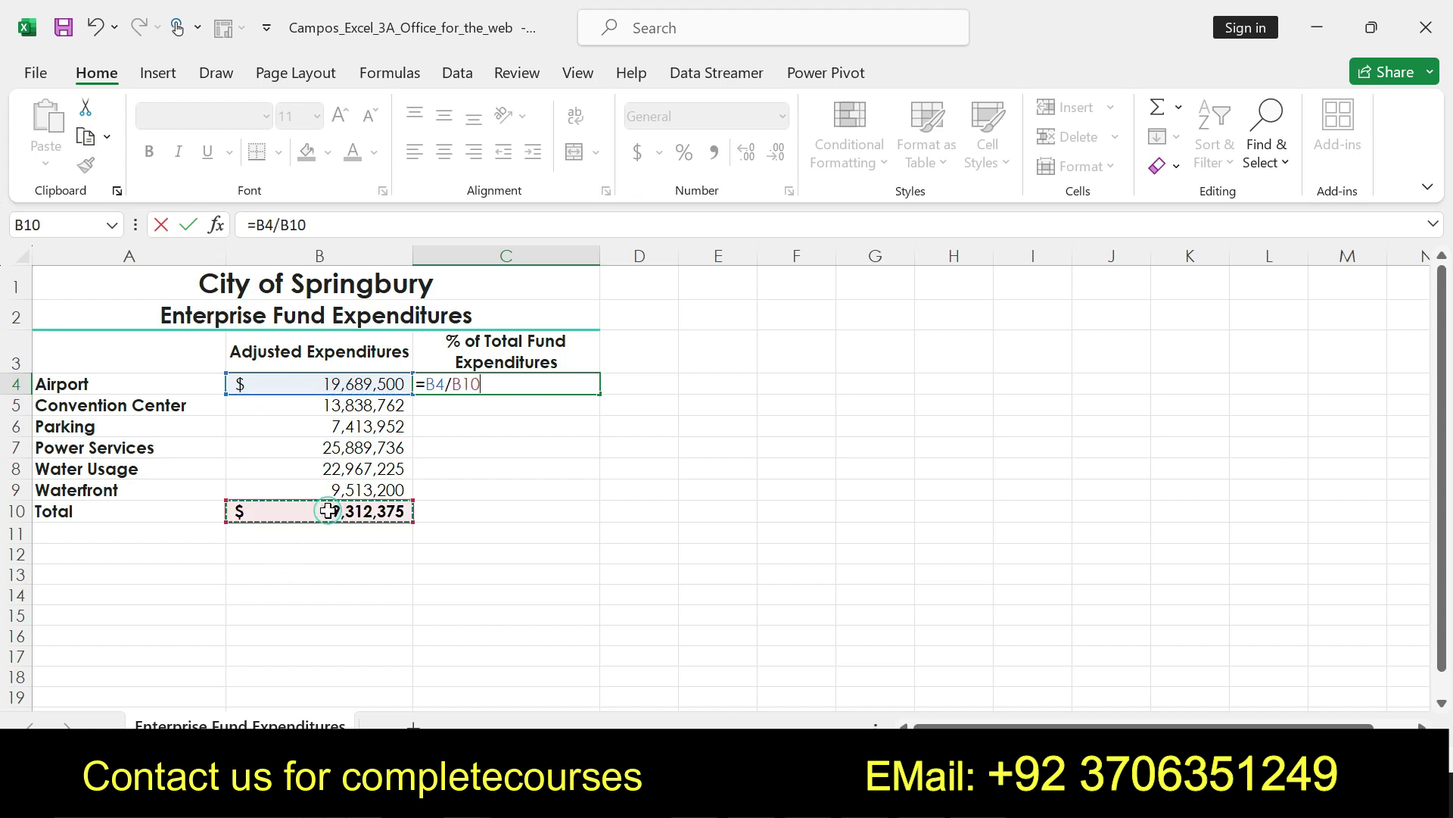
pyautogui.press('Return')
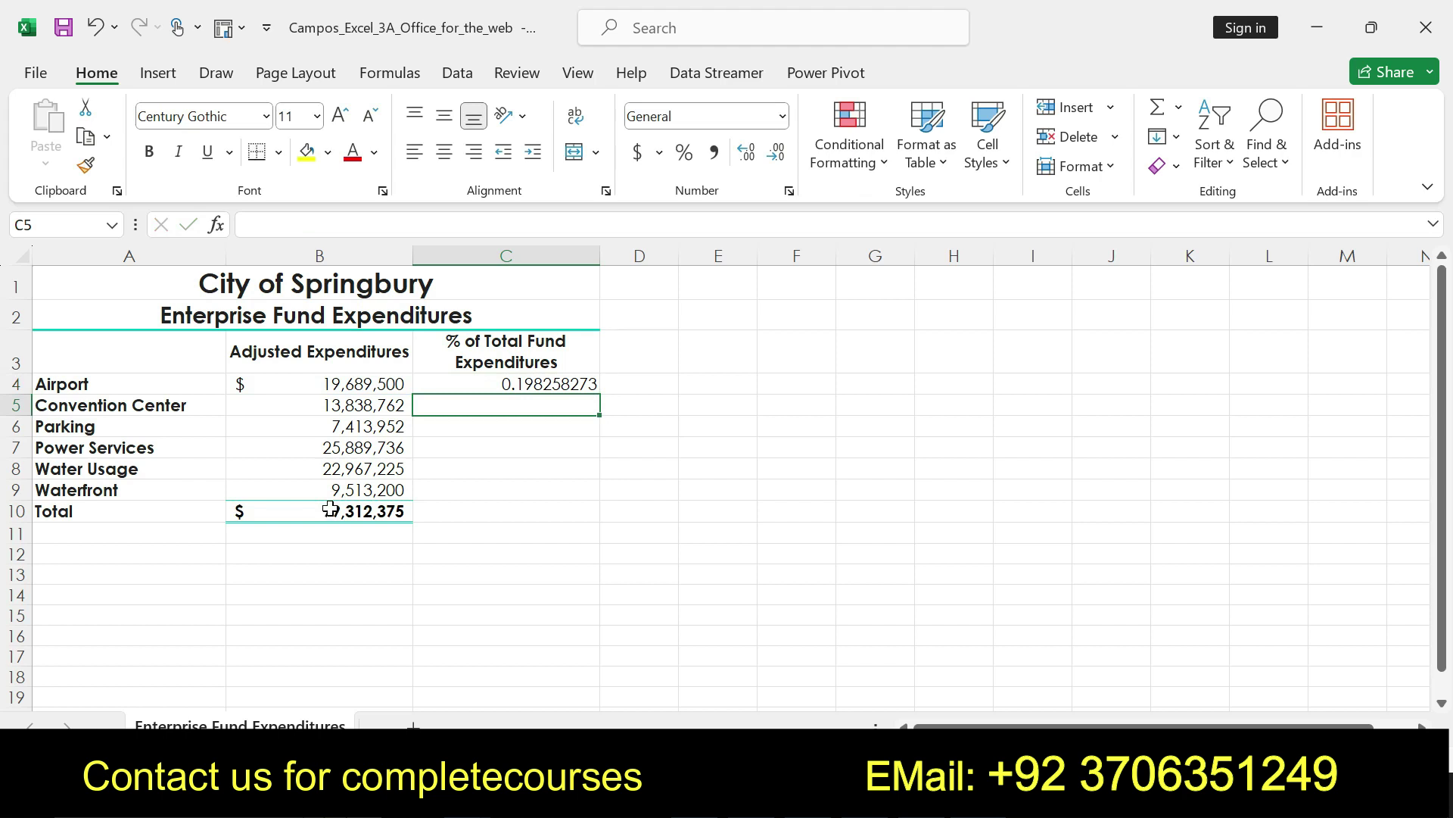
pyautogui.hotkey('alt', 'Tab')
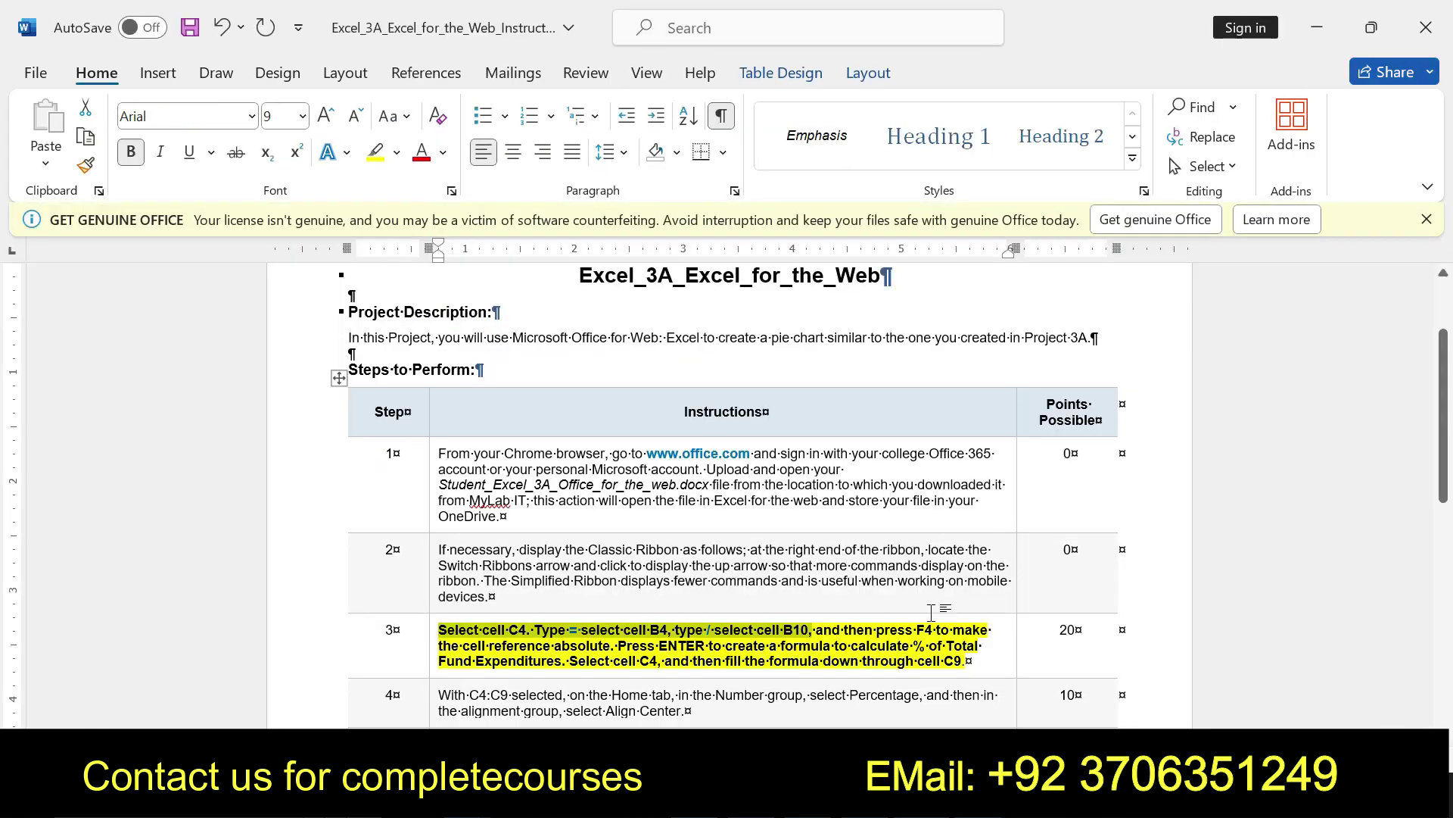
pyautogui.moveTo(845, 629); pyautogui.dragTo(968, 661)
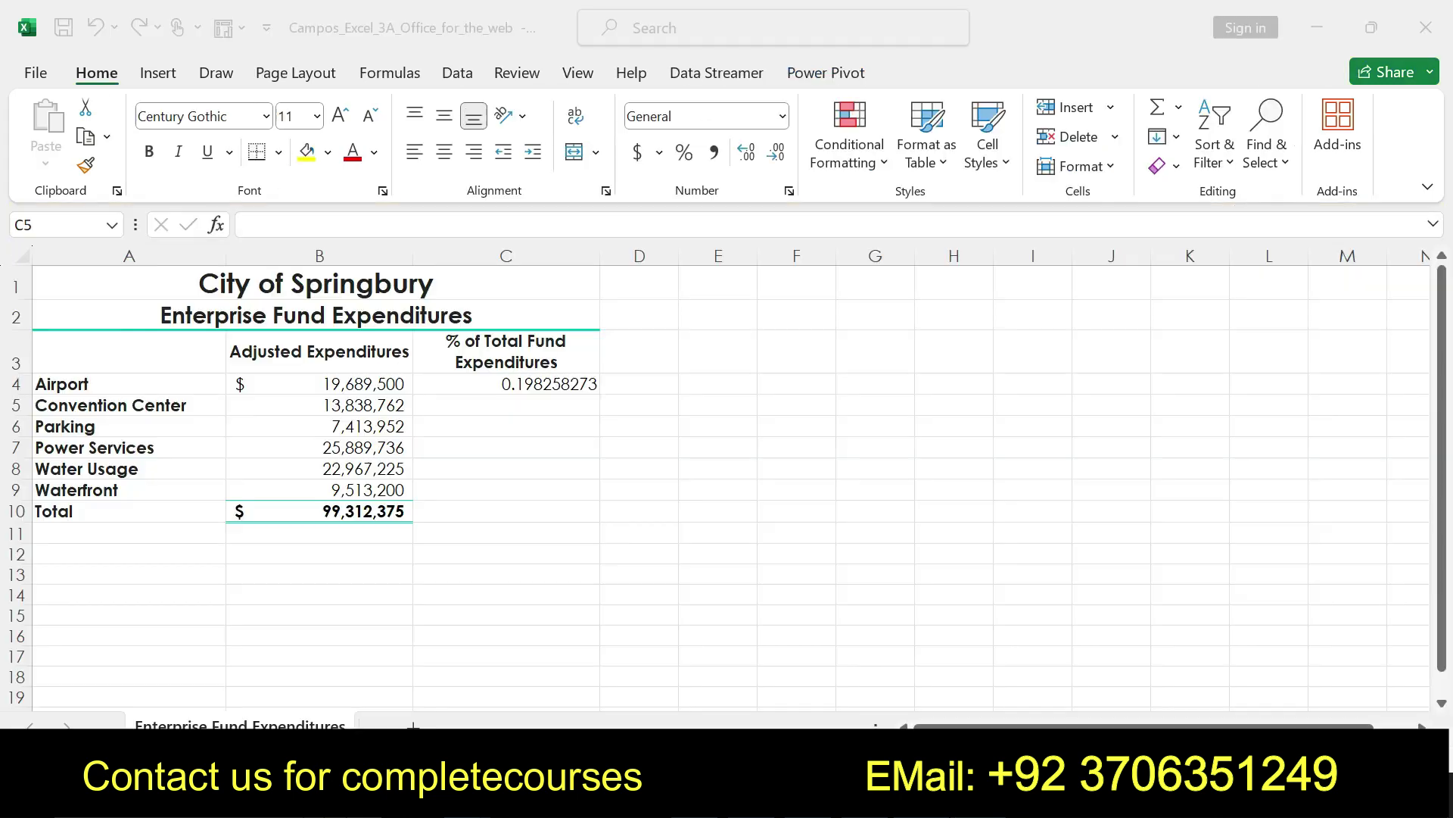
pyautogui.hotkey('alt', 'Tab')
pyautogui.click(522, 384)
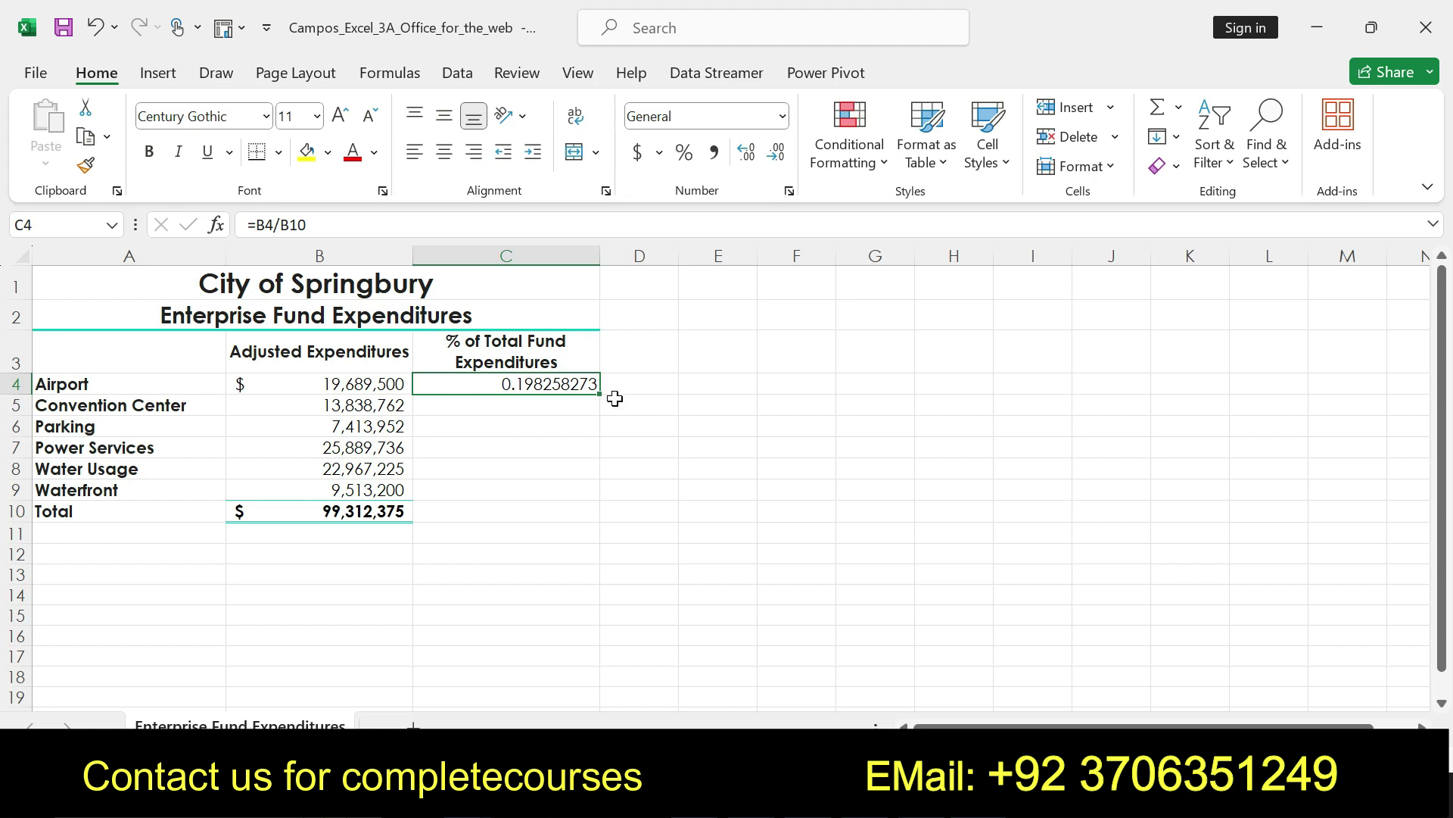
# Convert both references in the C4 formula to absolute with F4.
pyautogui.click(265, 225)
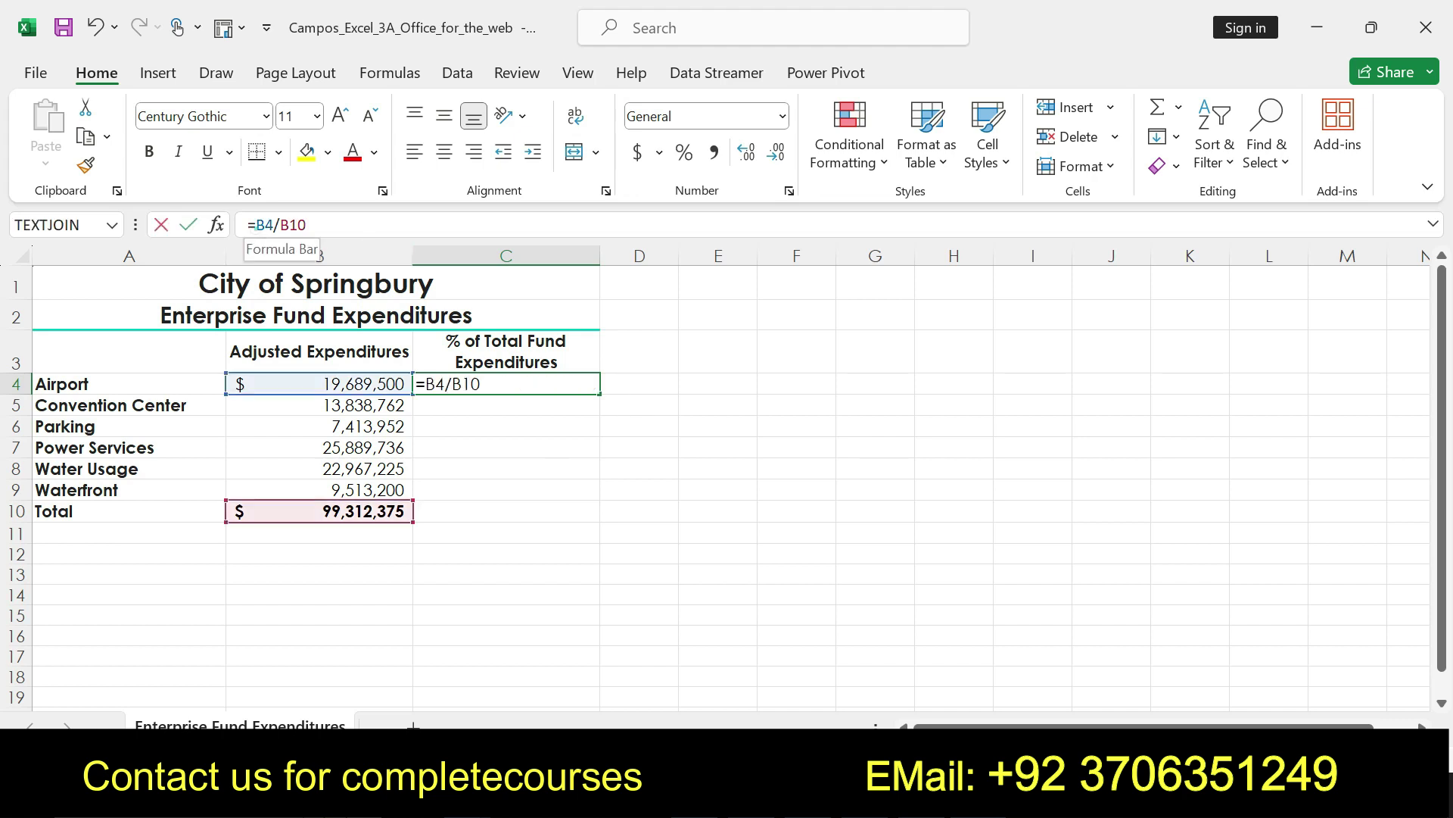
pyautogui.moveTo(255, 224); pyautogui.dragTo(307, 225)
pyautogui.press('F4')
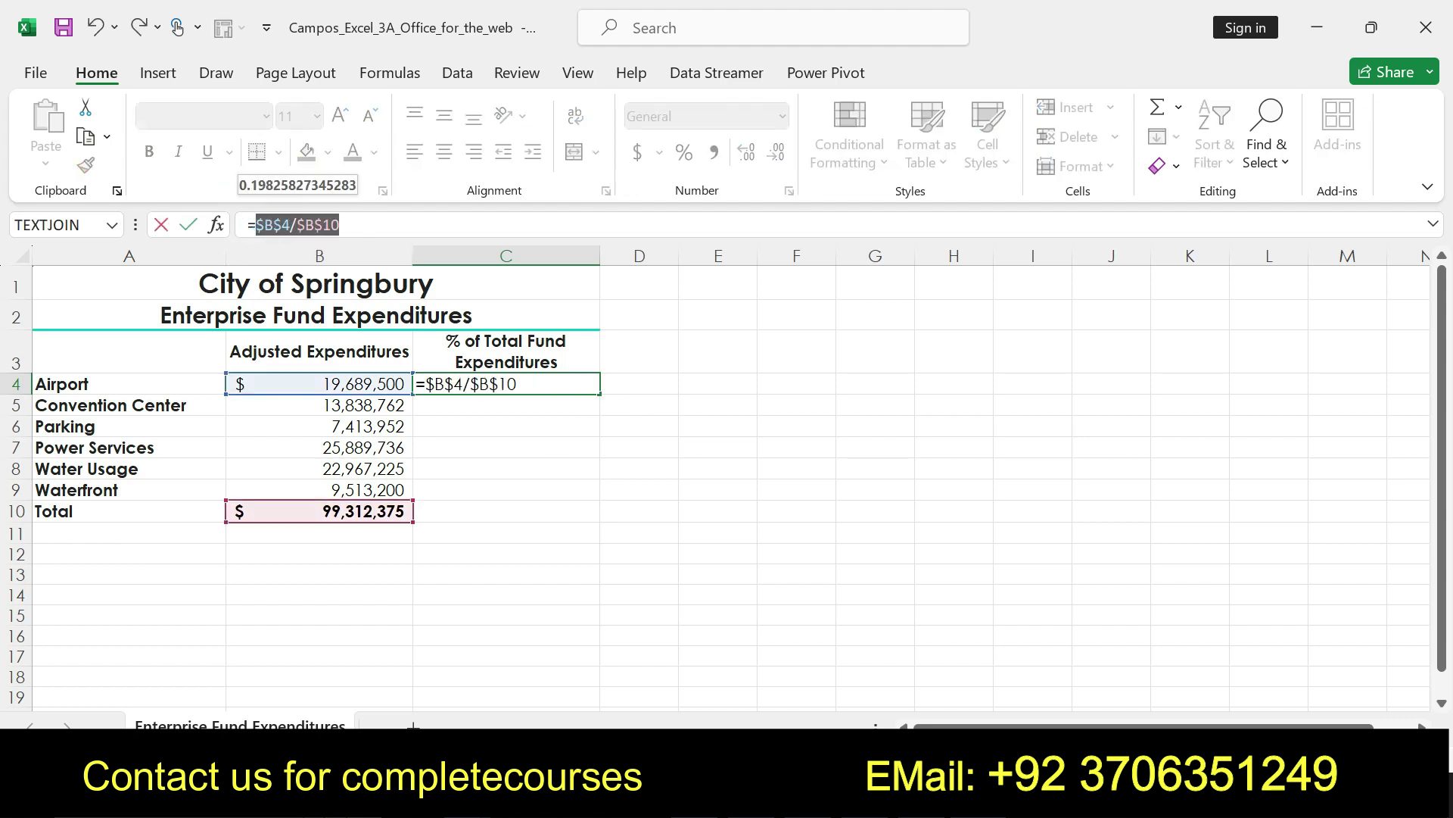
pyautogui.press('Return')
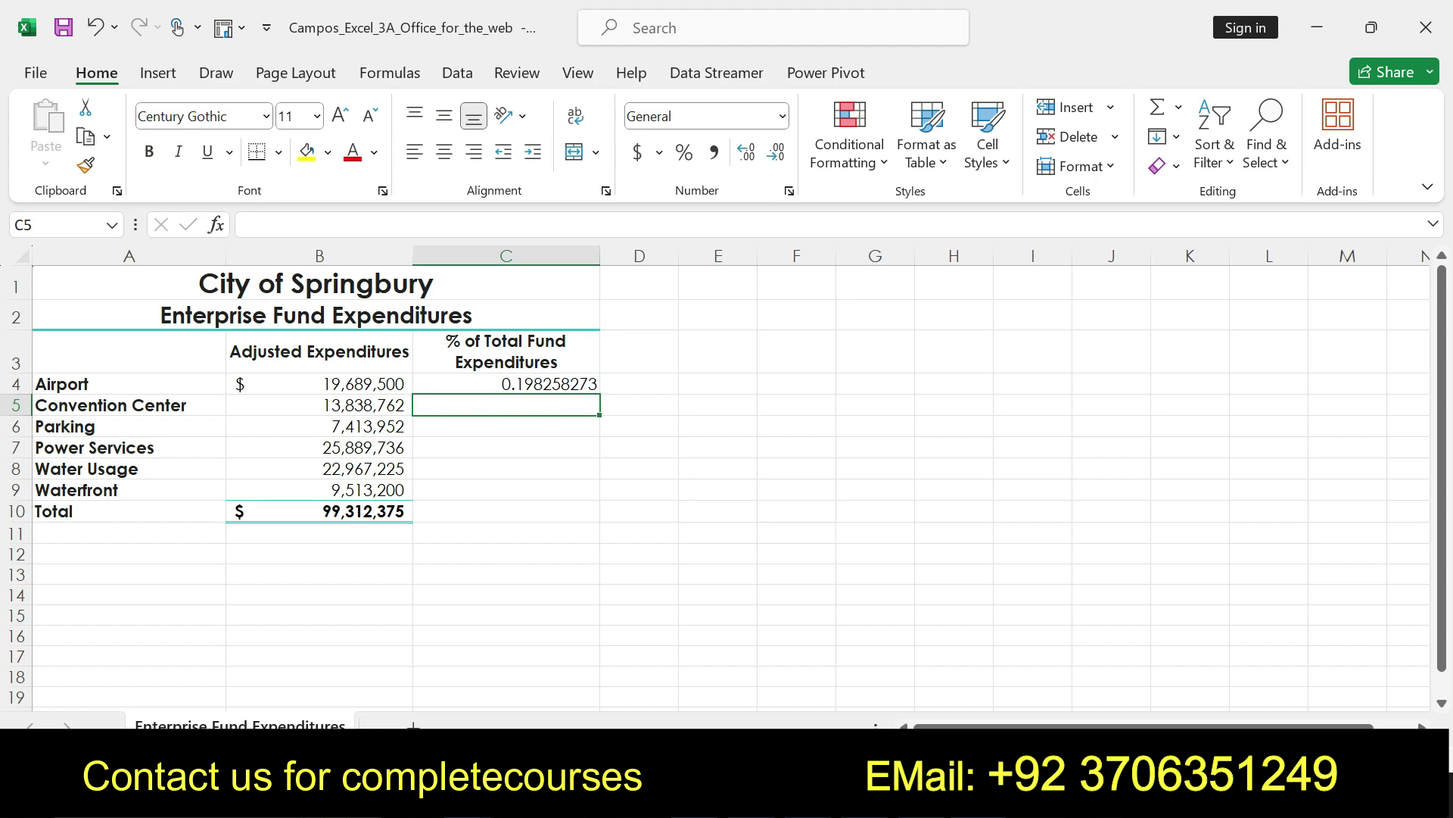
# Return B4 to a relative reference so C4 reads =B4/$B$10, then recheck C4.
pyautogui.click(502, 384)
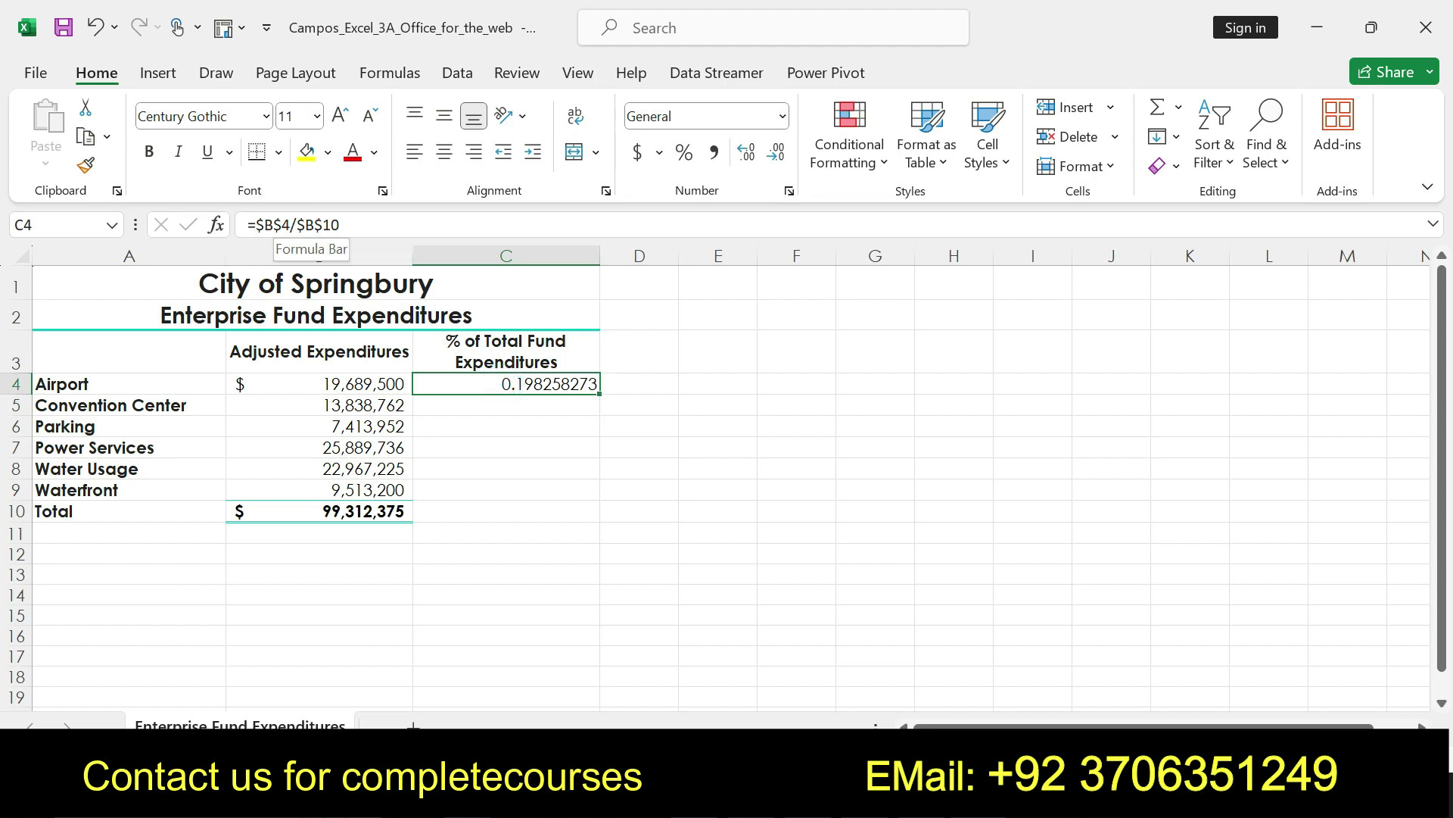
pyautogui.doubleClick(269, 224)
pyautogui.press('F4')
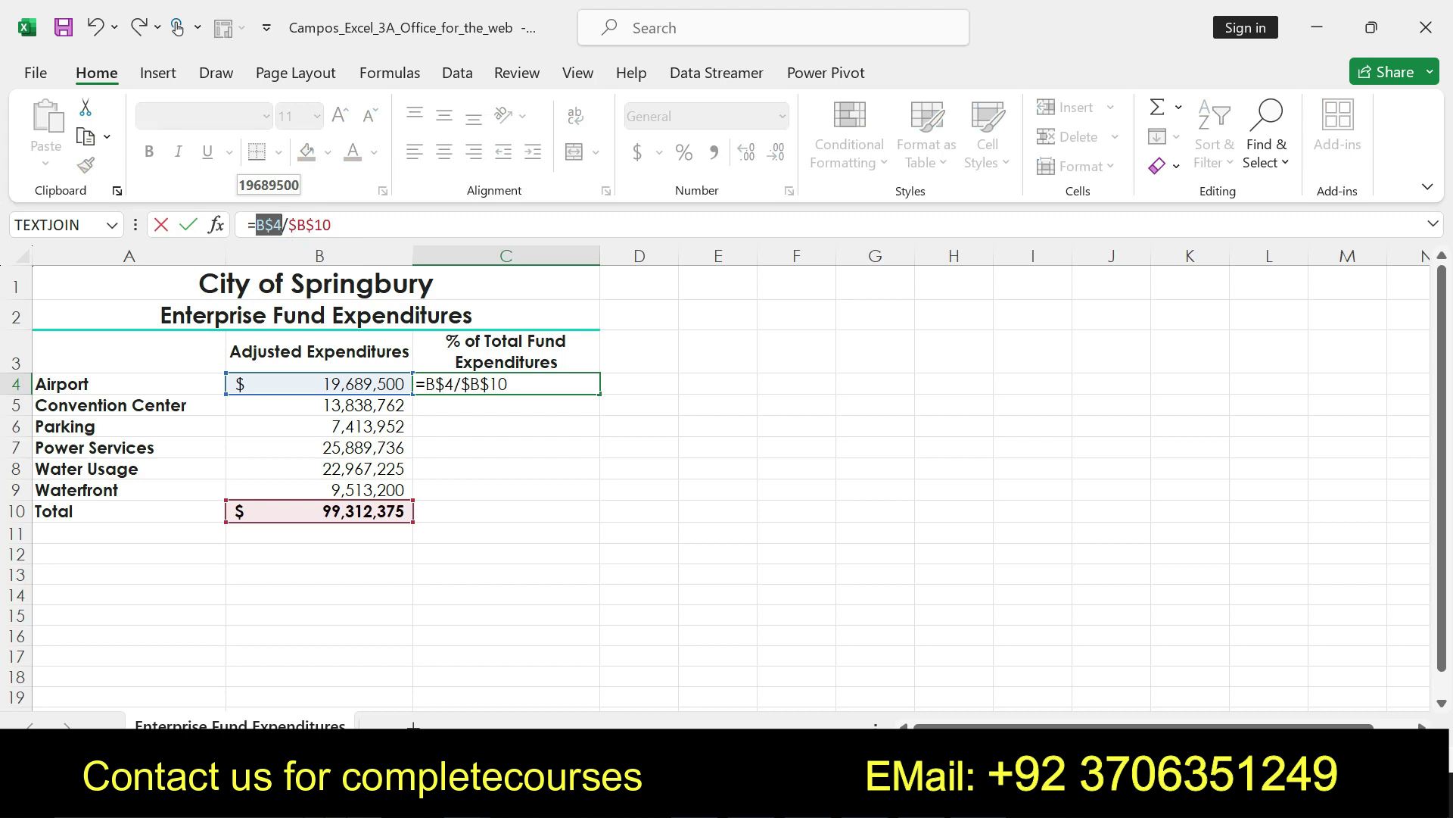
pyautogui.press('F4')
pyautogui.press('F4')
pyautogui.press('F4')
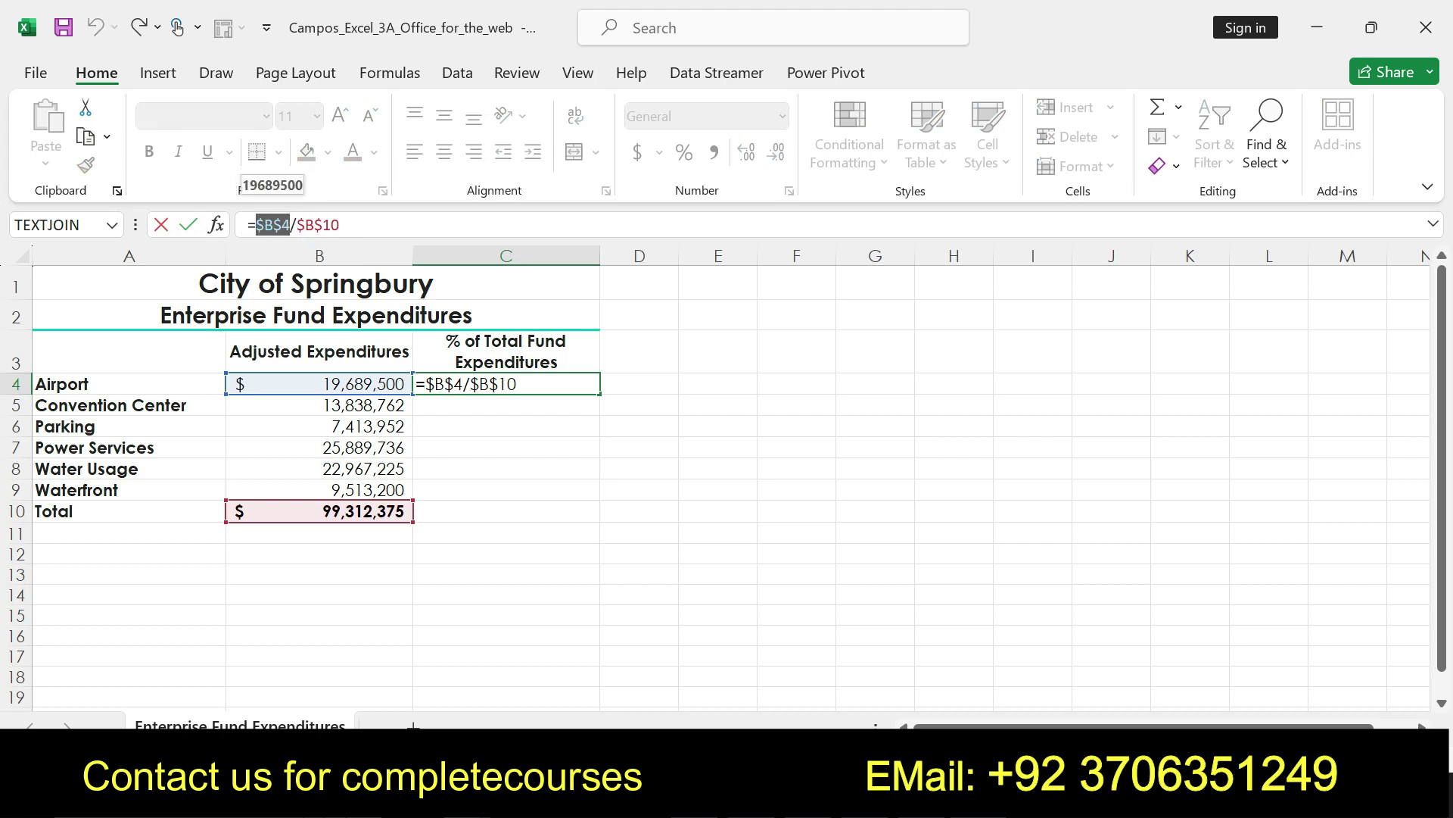
pyautogui.press('F4')
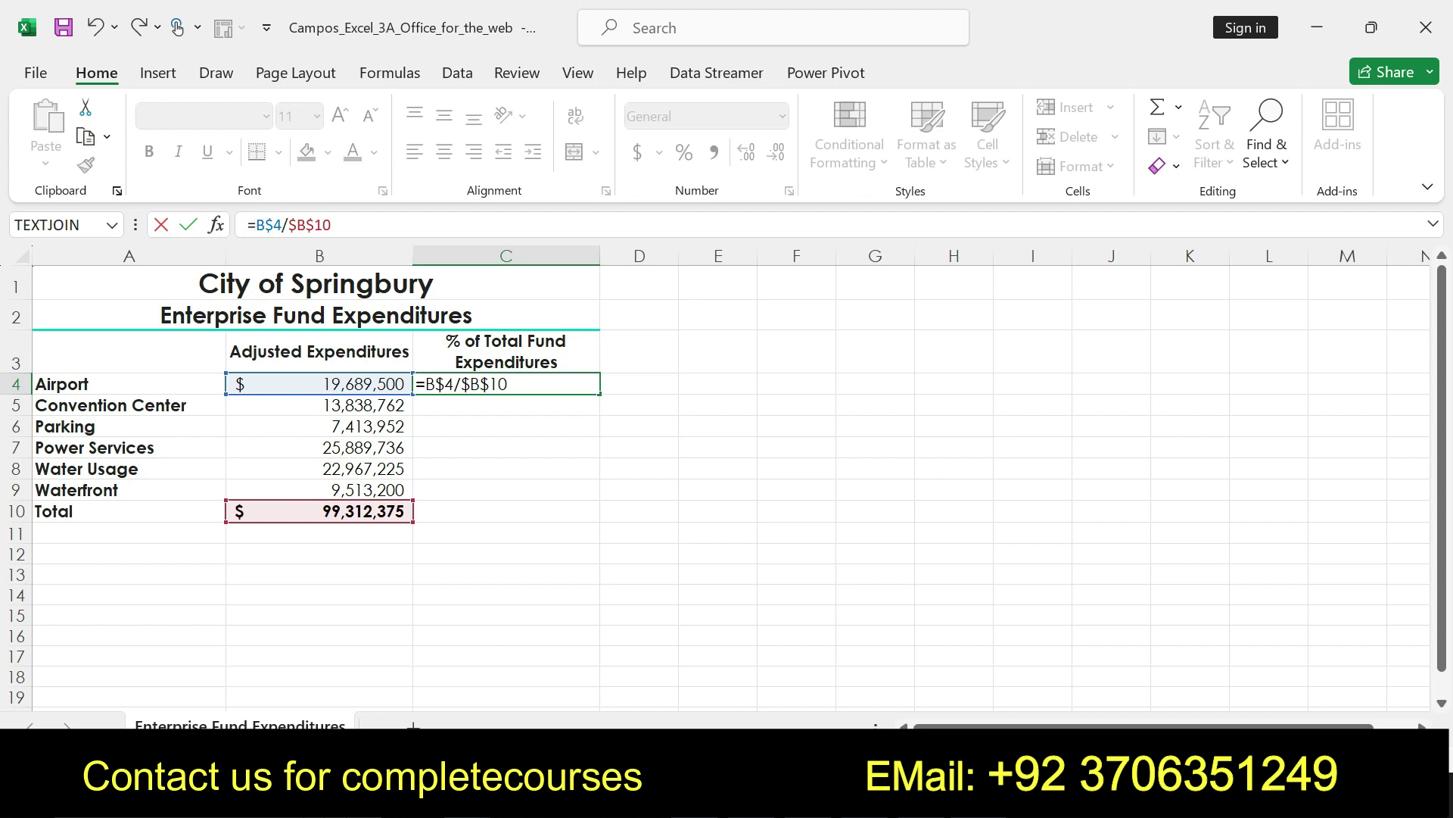
pyautogui.click(274, 225)
pyautogui.press('BackSpace')
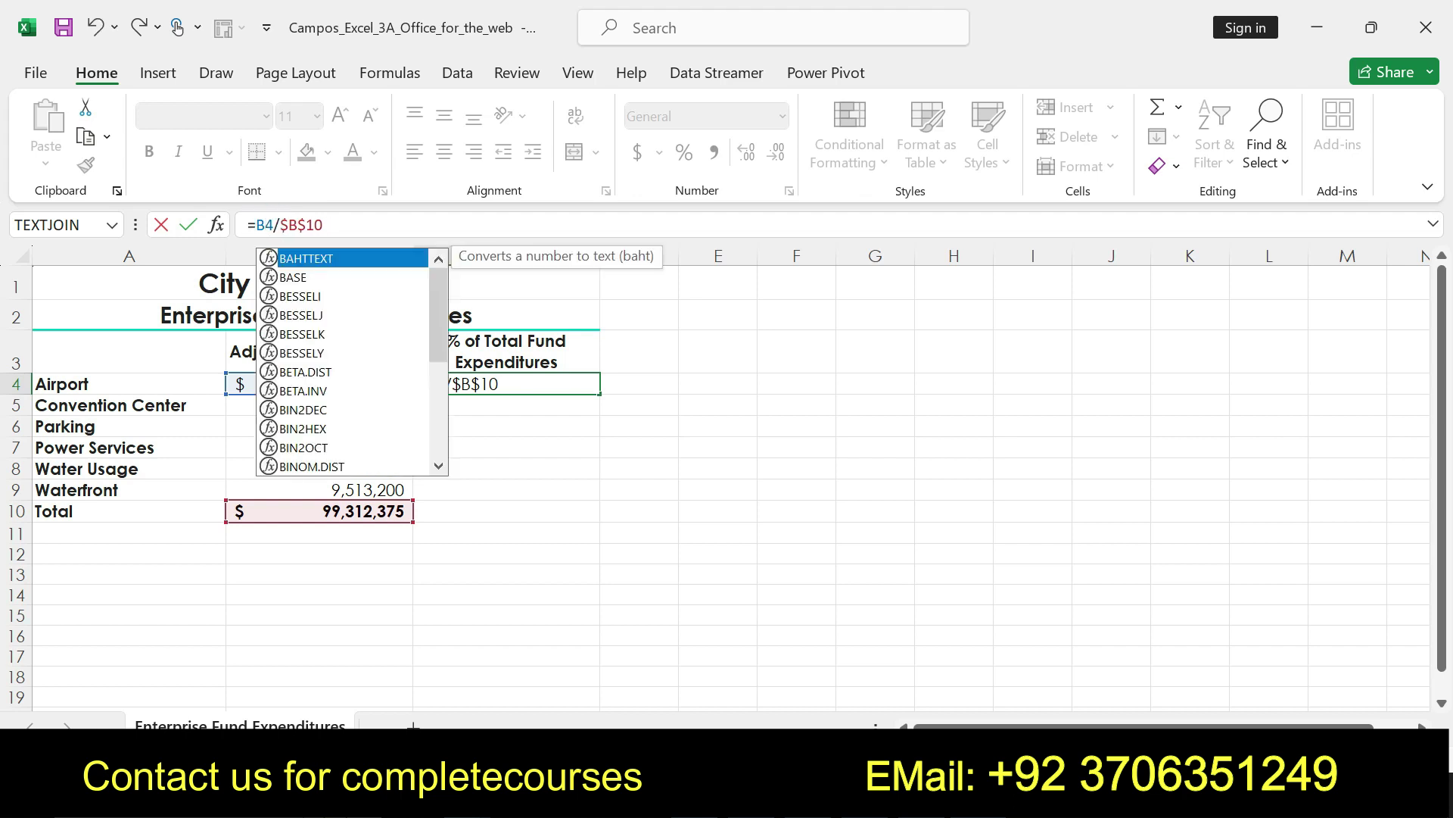
pyautogui.click(325, 225)
pyautogui.press('Return')
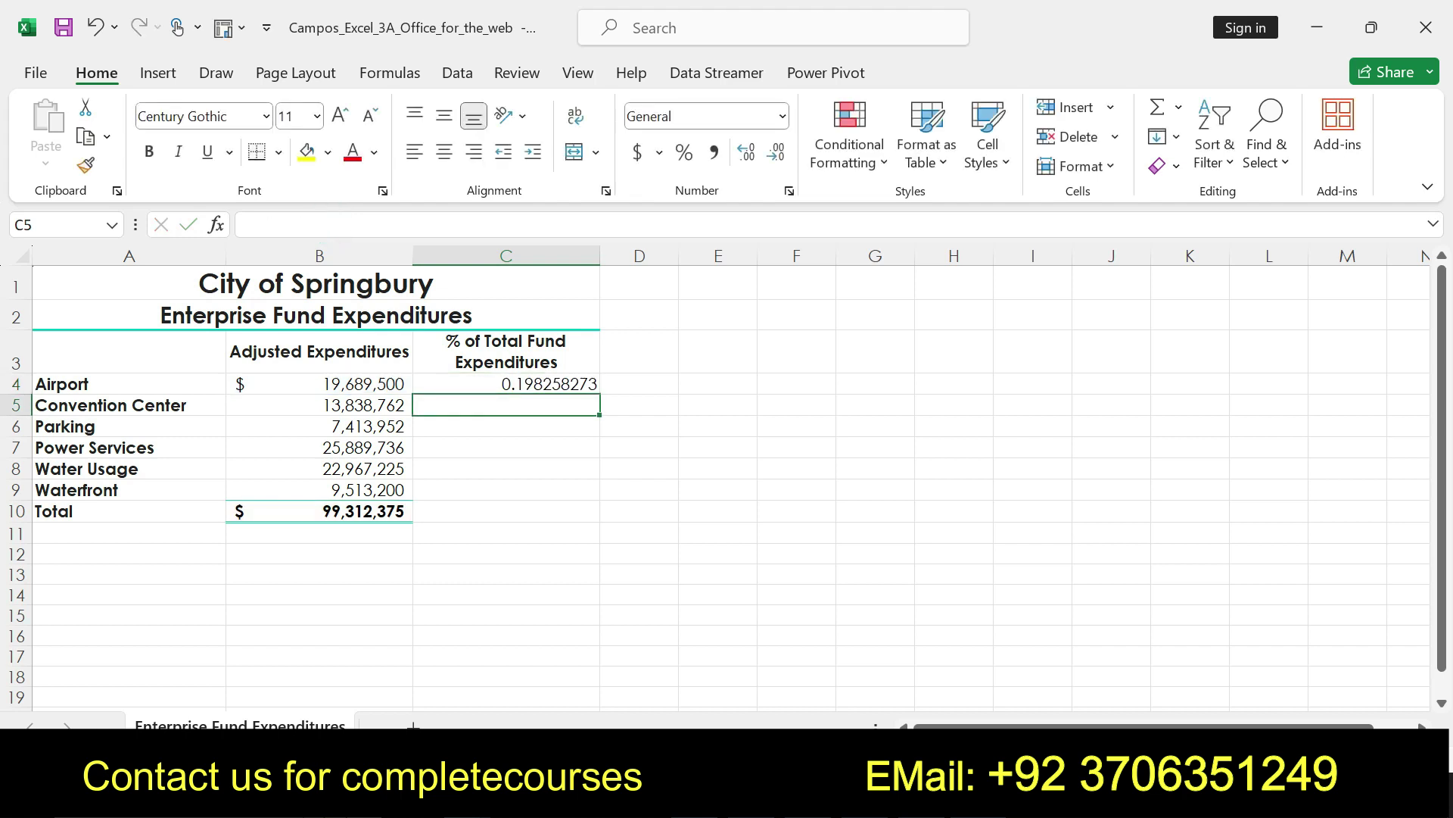
pyautogui.click(510, 384)
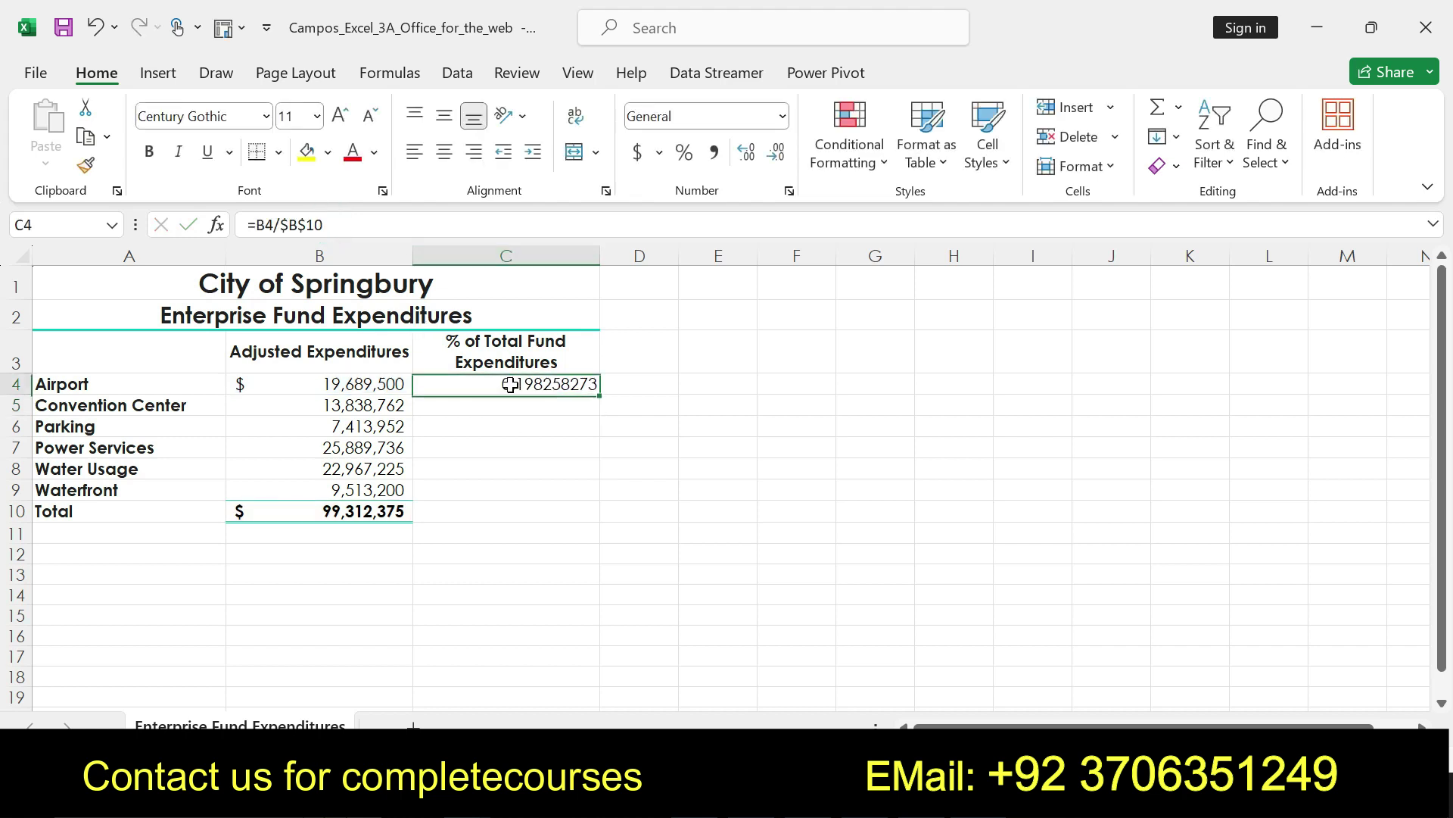
pyautogui.hotkey('alt', 'Tab')
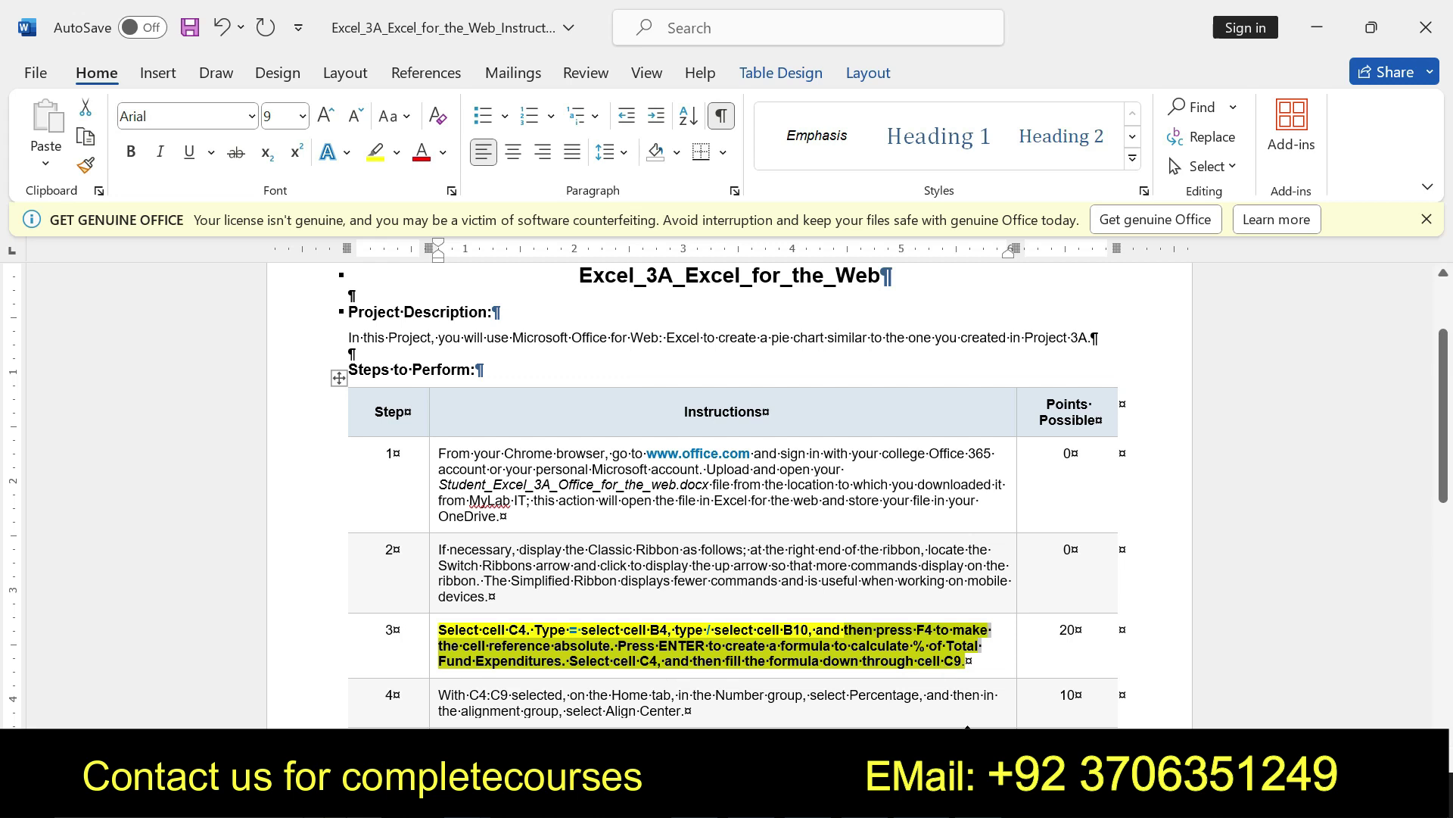
# Copy the =B4/$B$10 formula from C4 down through C9 for all six funds.
pyautogui.click(702, 665)
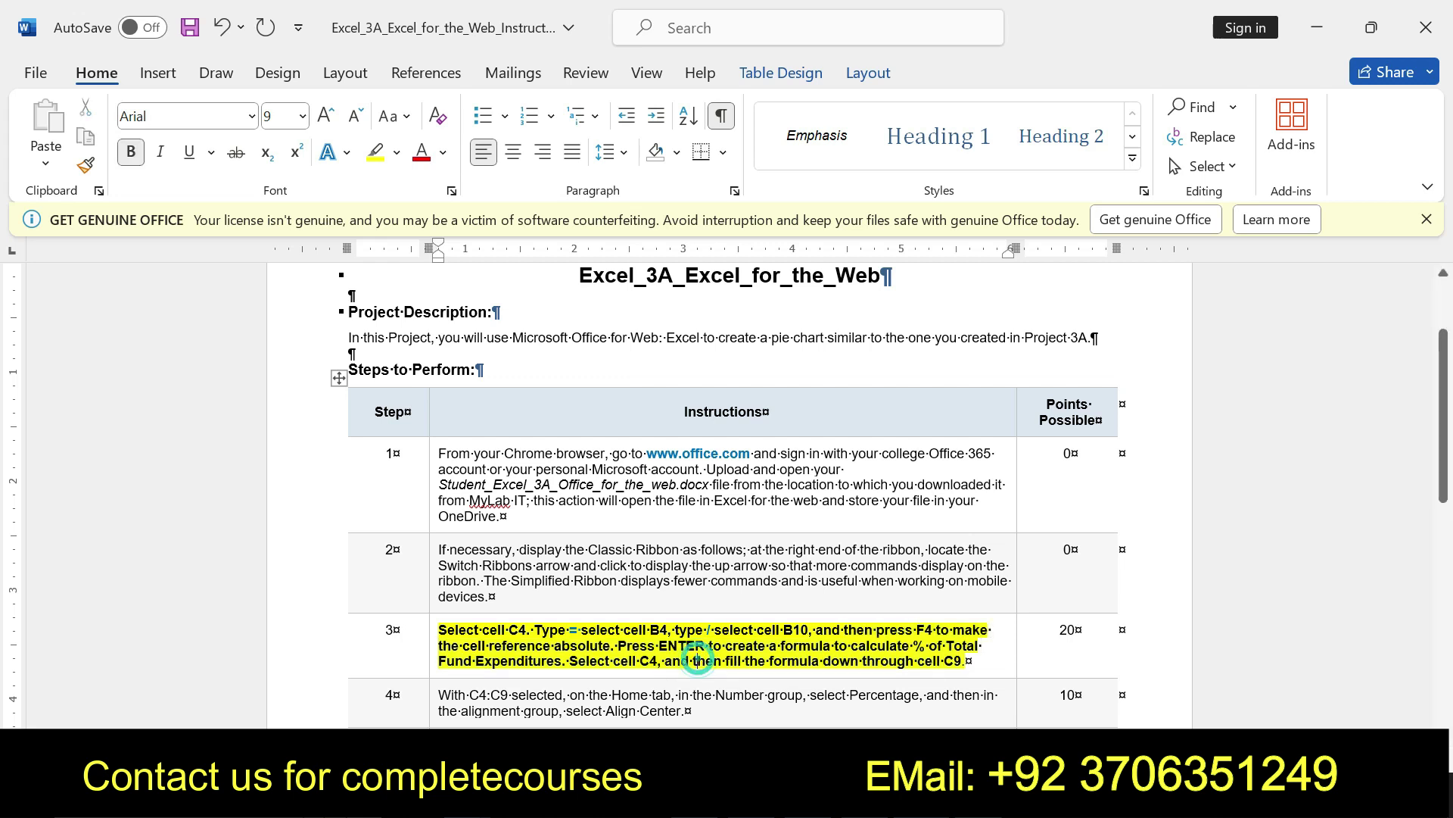
pyautogui.moveTo(569, 661); pyautogui.dragTo(965, 661)
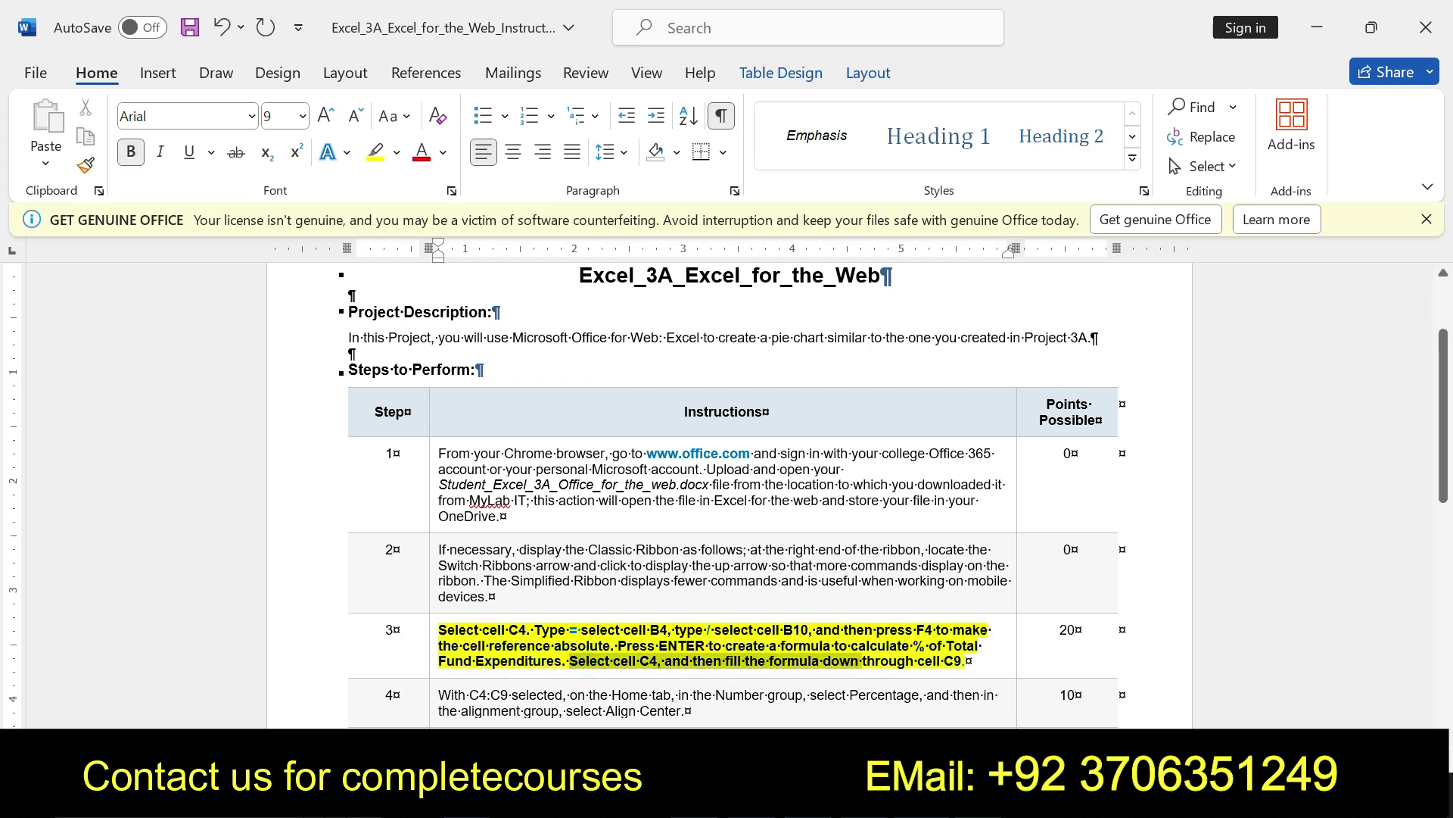
pyautogui.hotkey('alt', 'Tab')
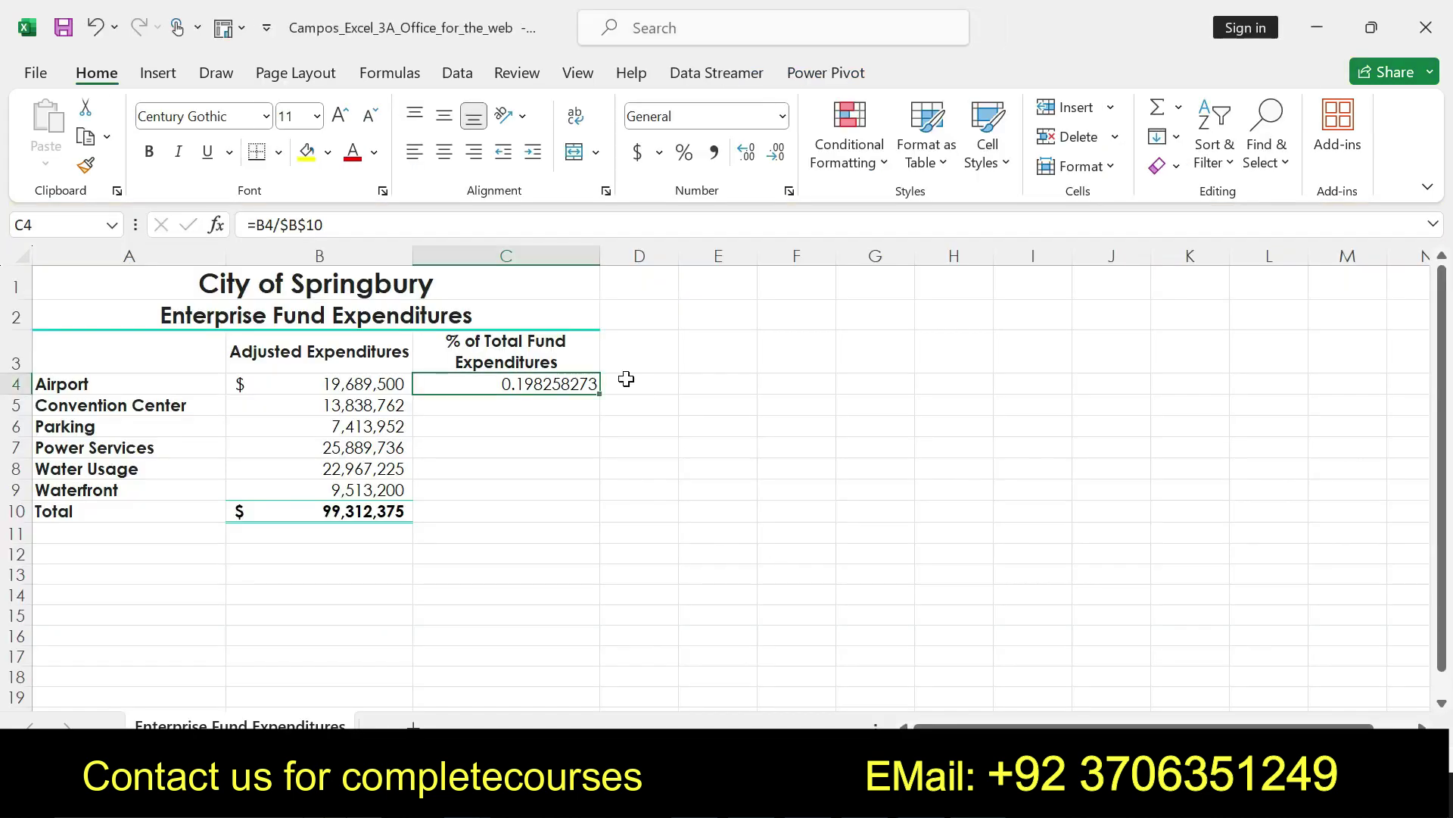
pyautogui.moveTo(599, 399); pyautogui.dragTo(592, 500)
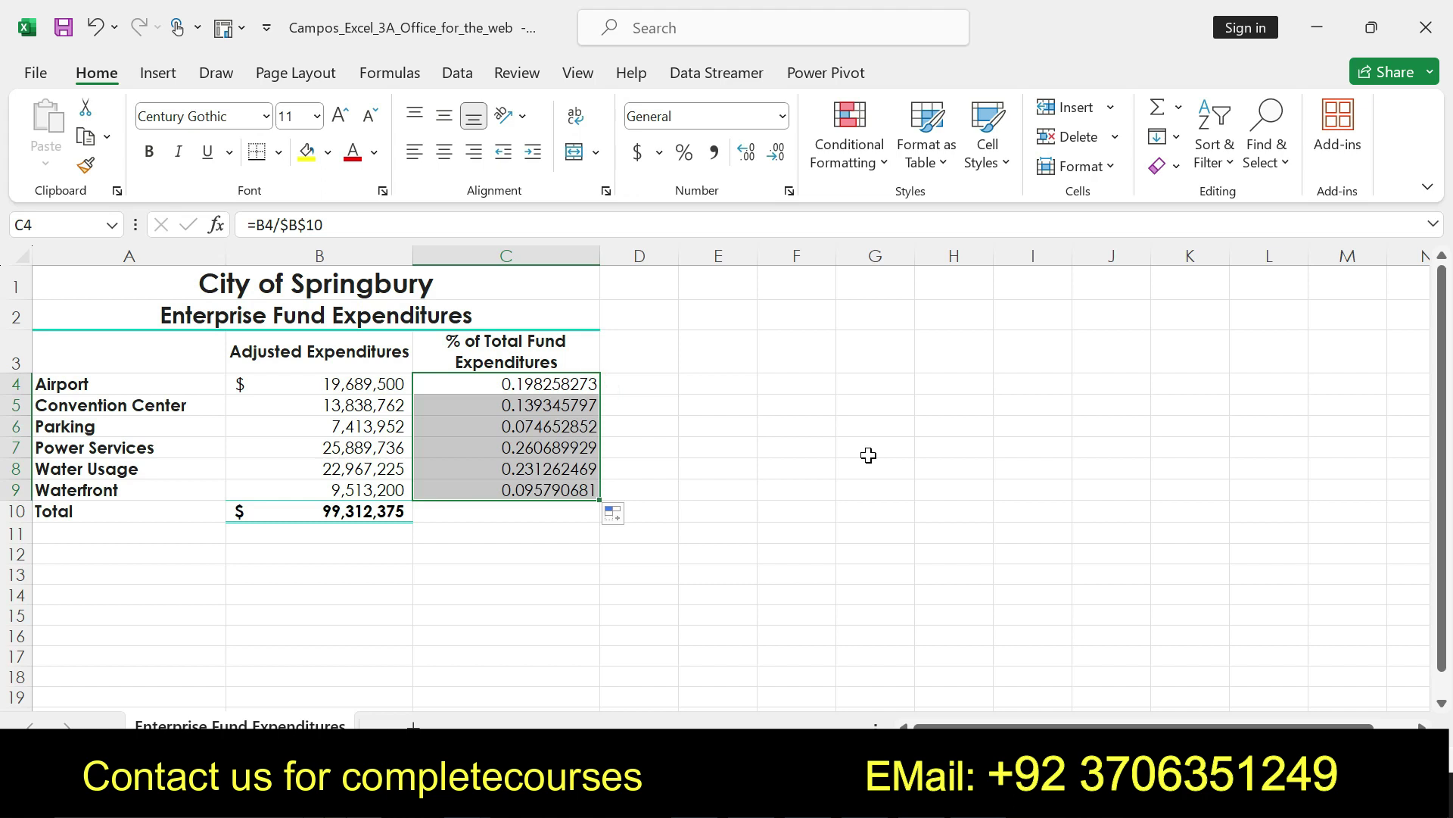
# Clear step 3's bold and yellow highlight in the Word instructions.
pyautogui.hotkey('alt', 'Tab')
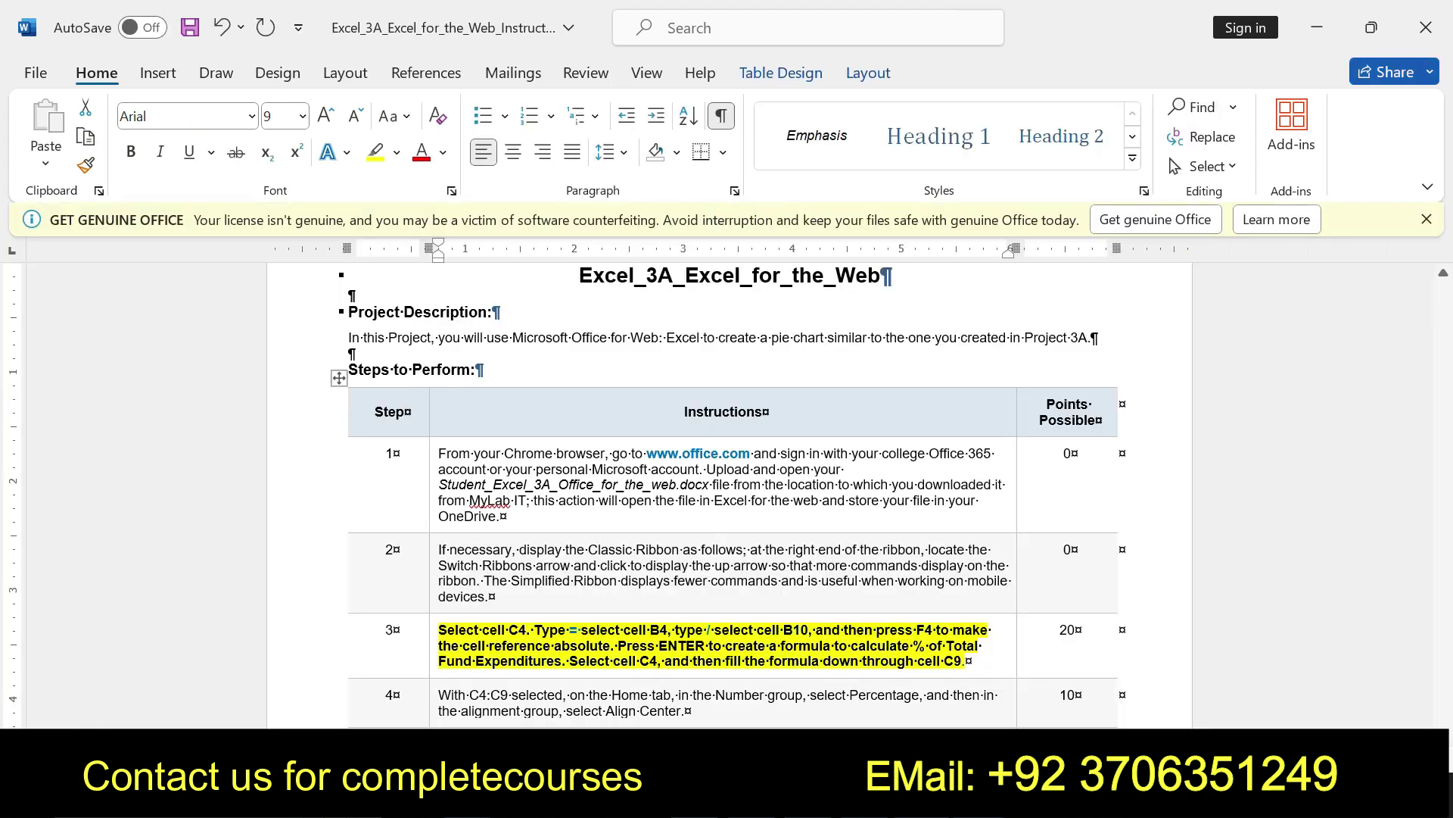
pyautogui.hotkey('ctrl', 'z')
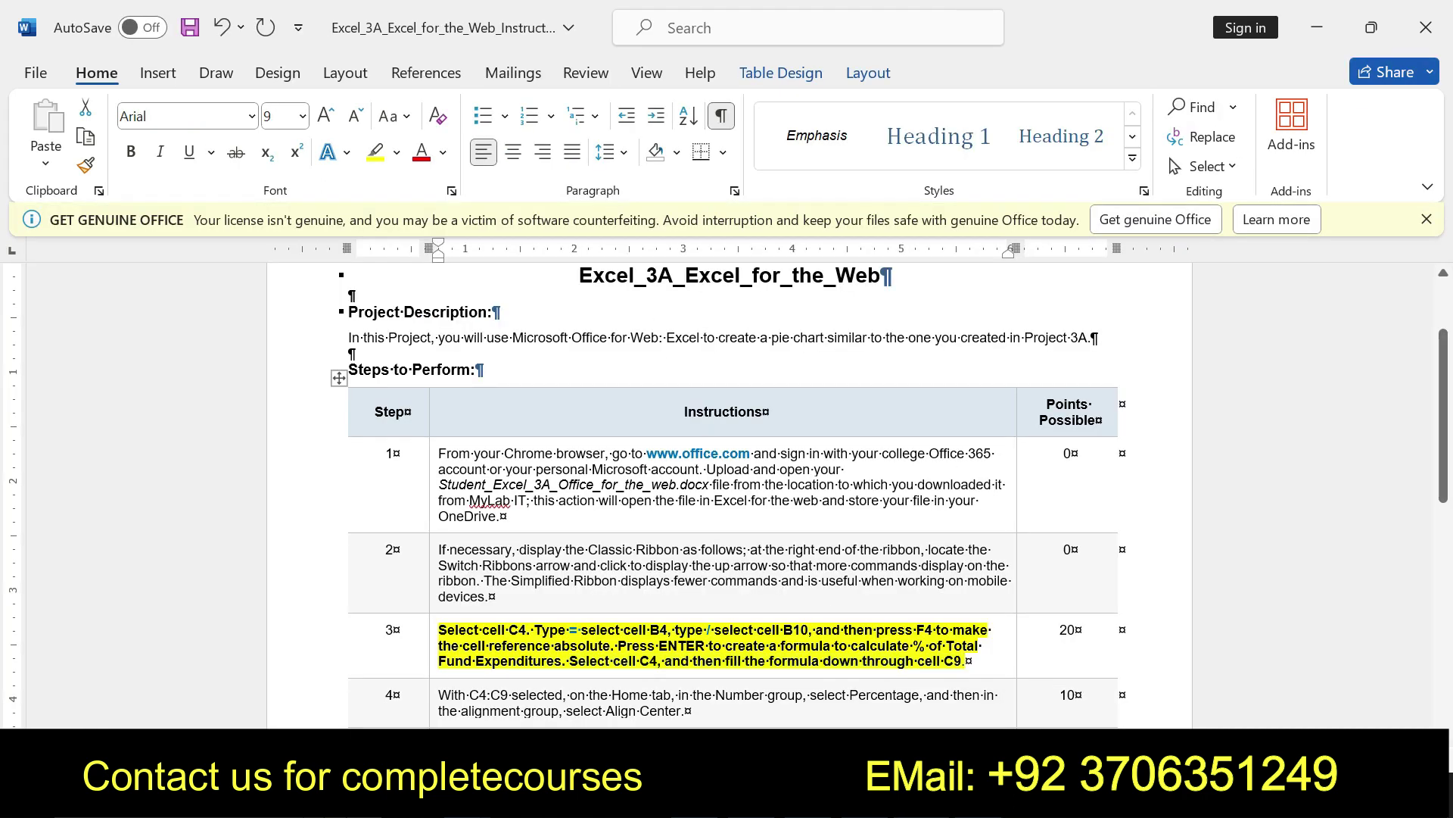
pyautogui.hotkey('ctrl', 'z')
pyautogui.hotkey('ctrl', 'z')
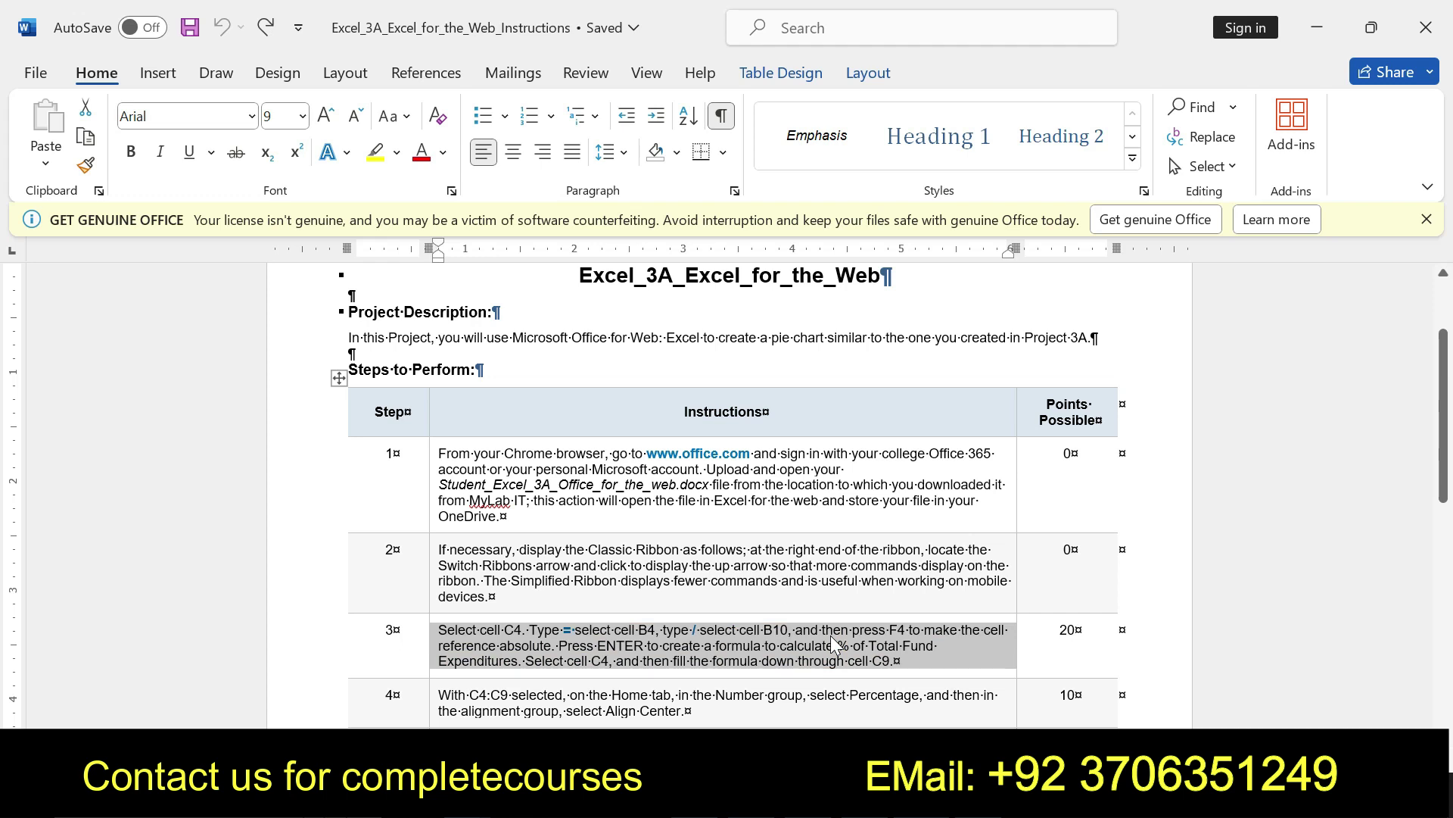
pyautogui.moveTo(1442, 458); pyautogui.dragTo(1449, 507)
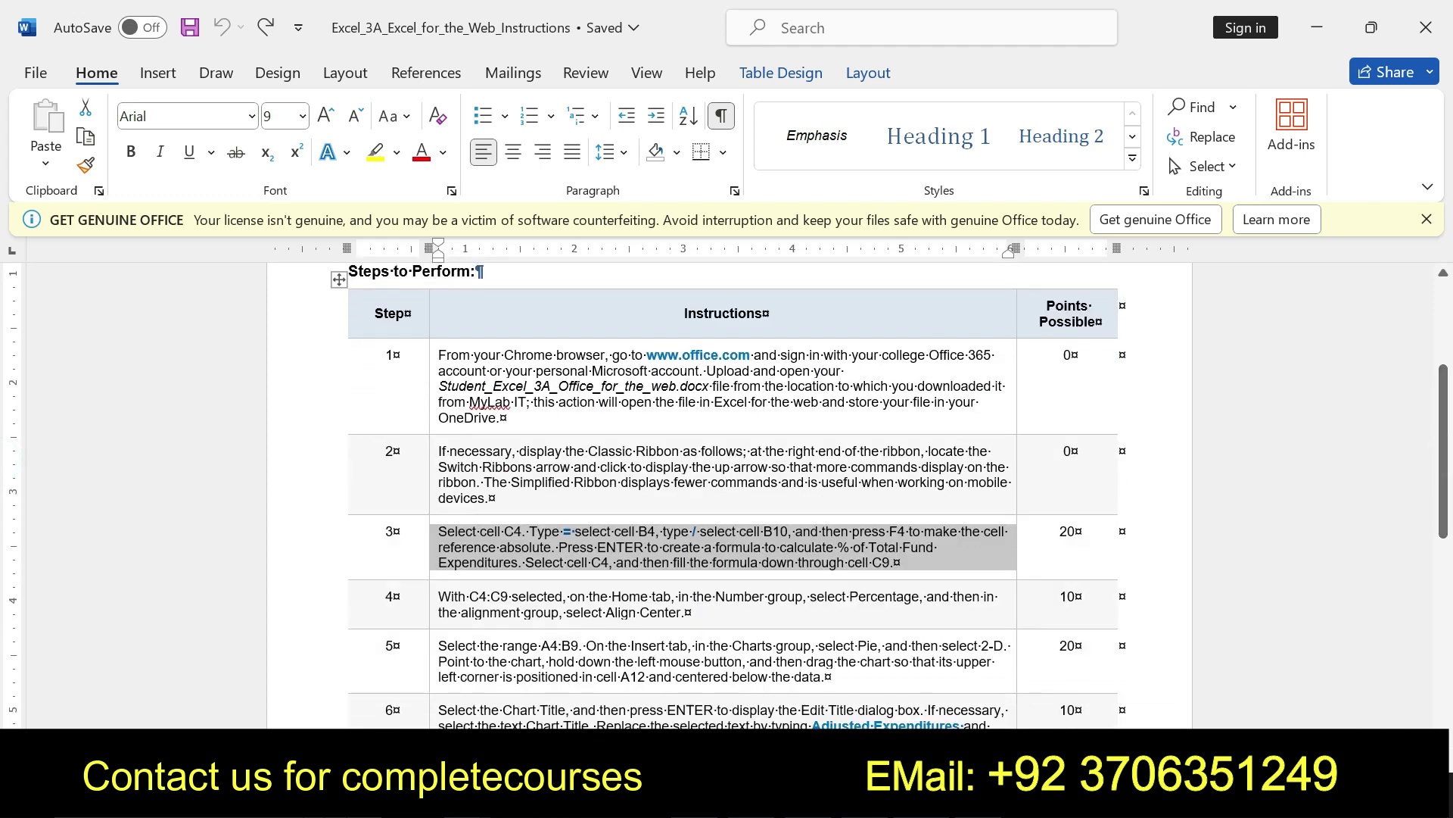
# Make step 4's instruction text bold with yellow highlight.
pyautogui.click(438, 596)
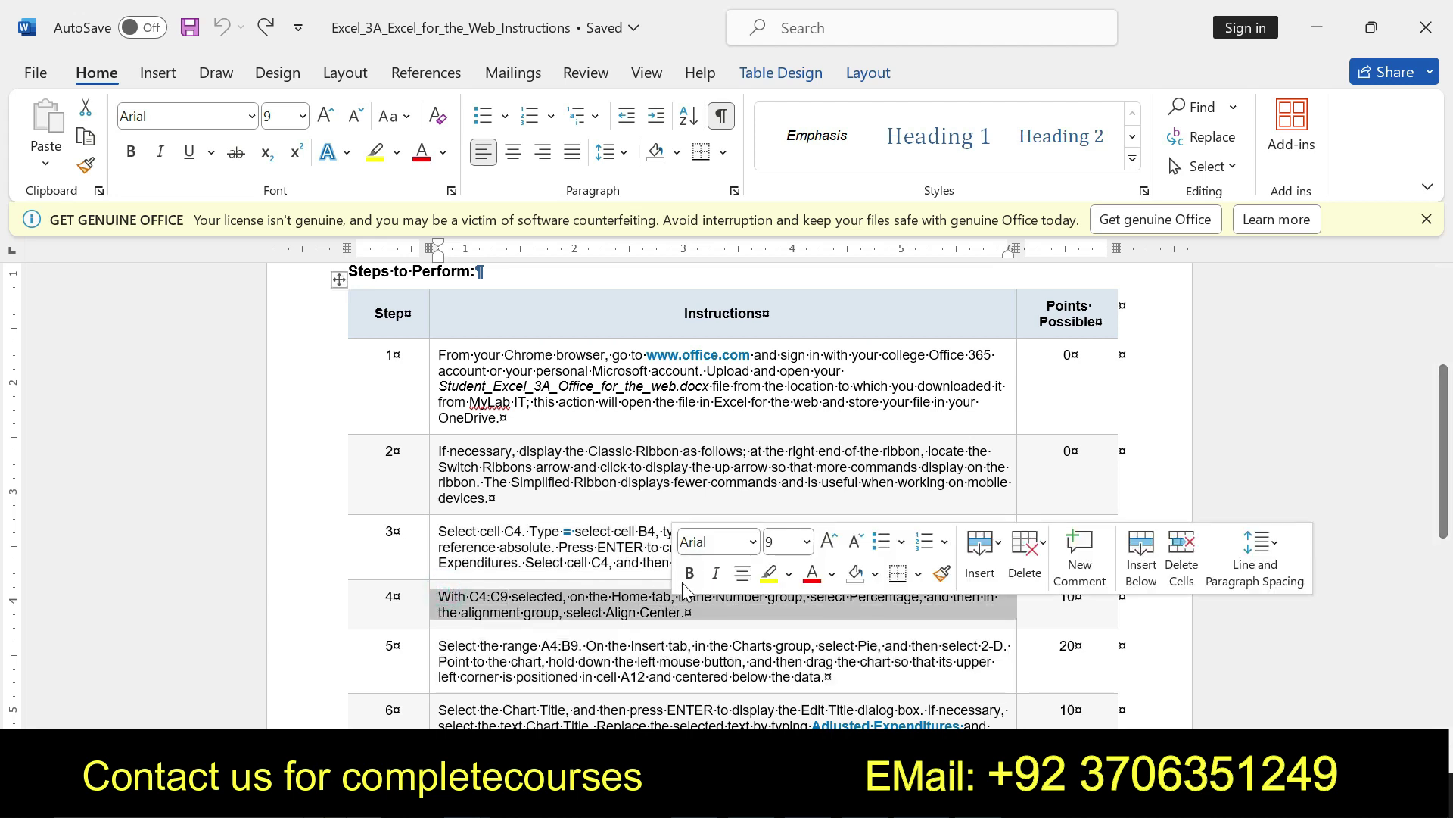
pyautogui.click(690, 573)
pyautogui.click(769, 573)
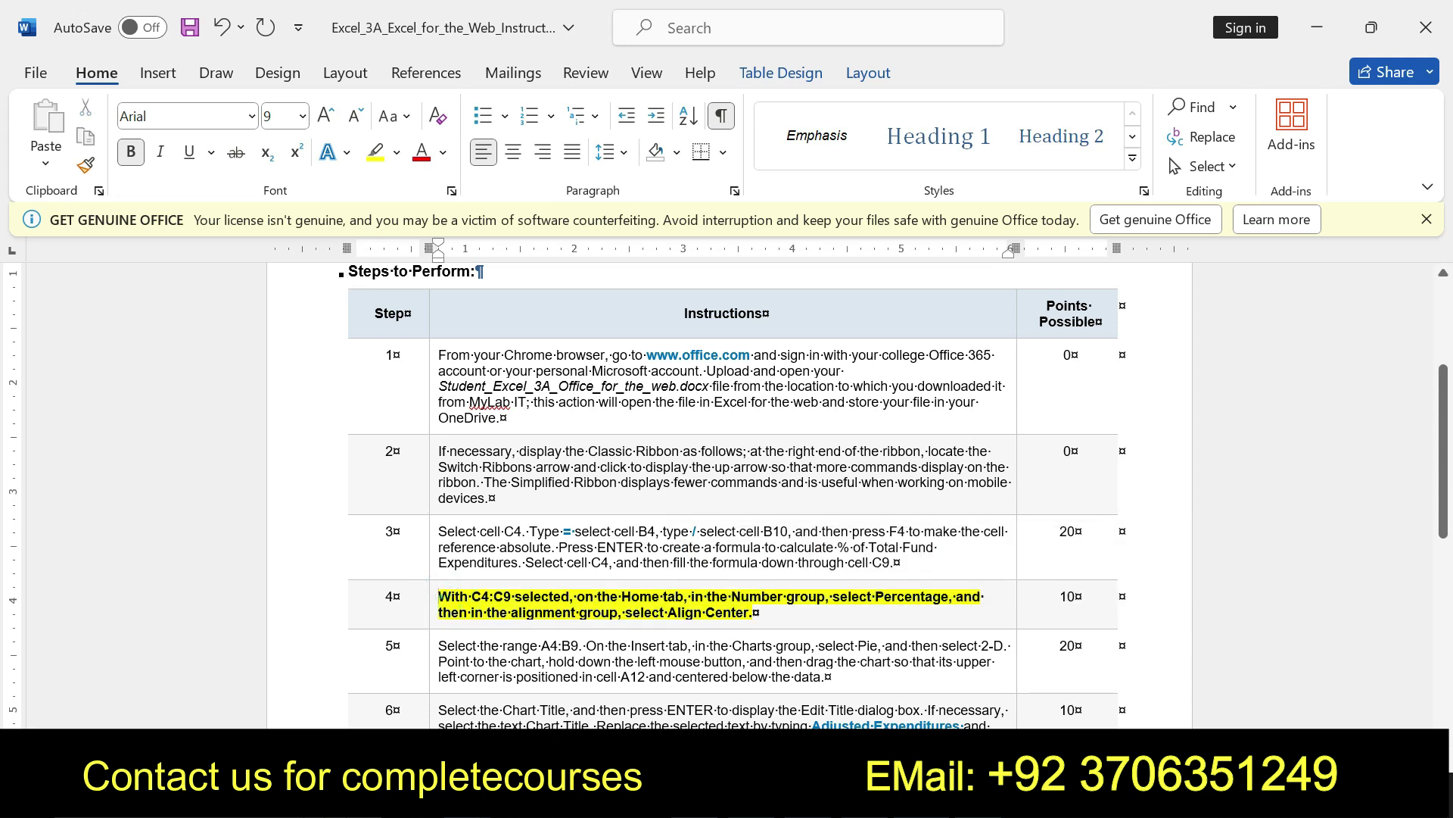
pyautogui.click(753, 612)
pyautogui.moveTo(438, 597); pyautogui.dragTo(757, 612)
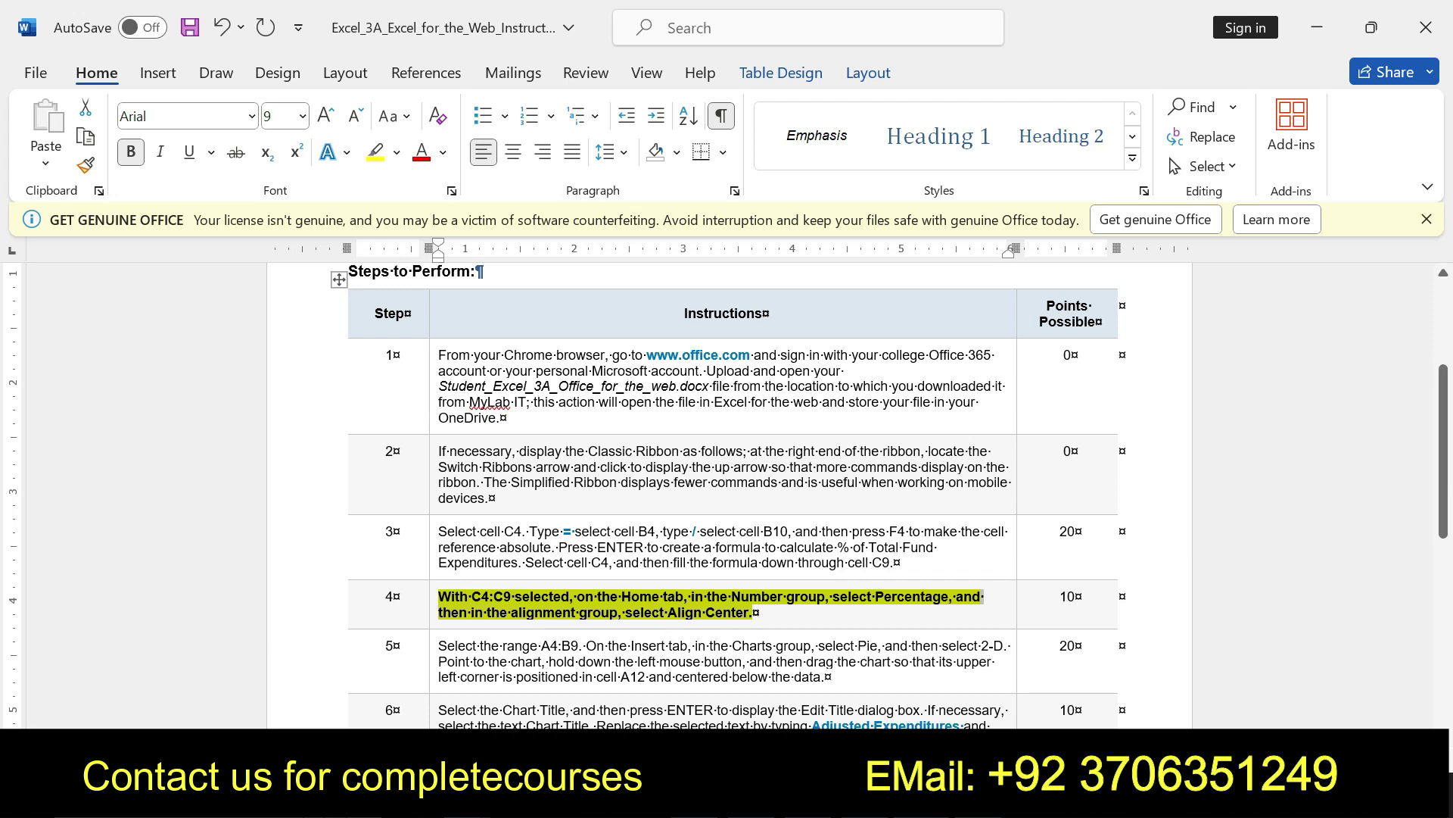
pyautogui.hotkey('alt', 'Tab')
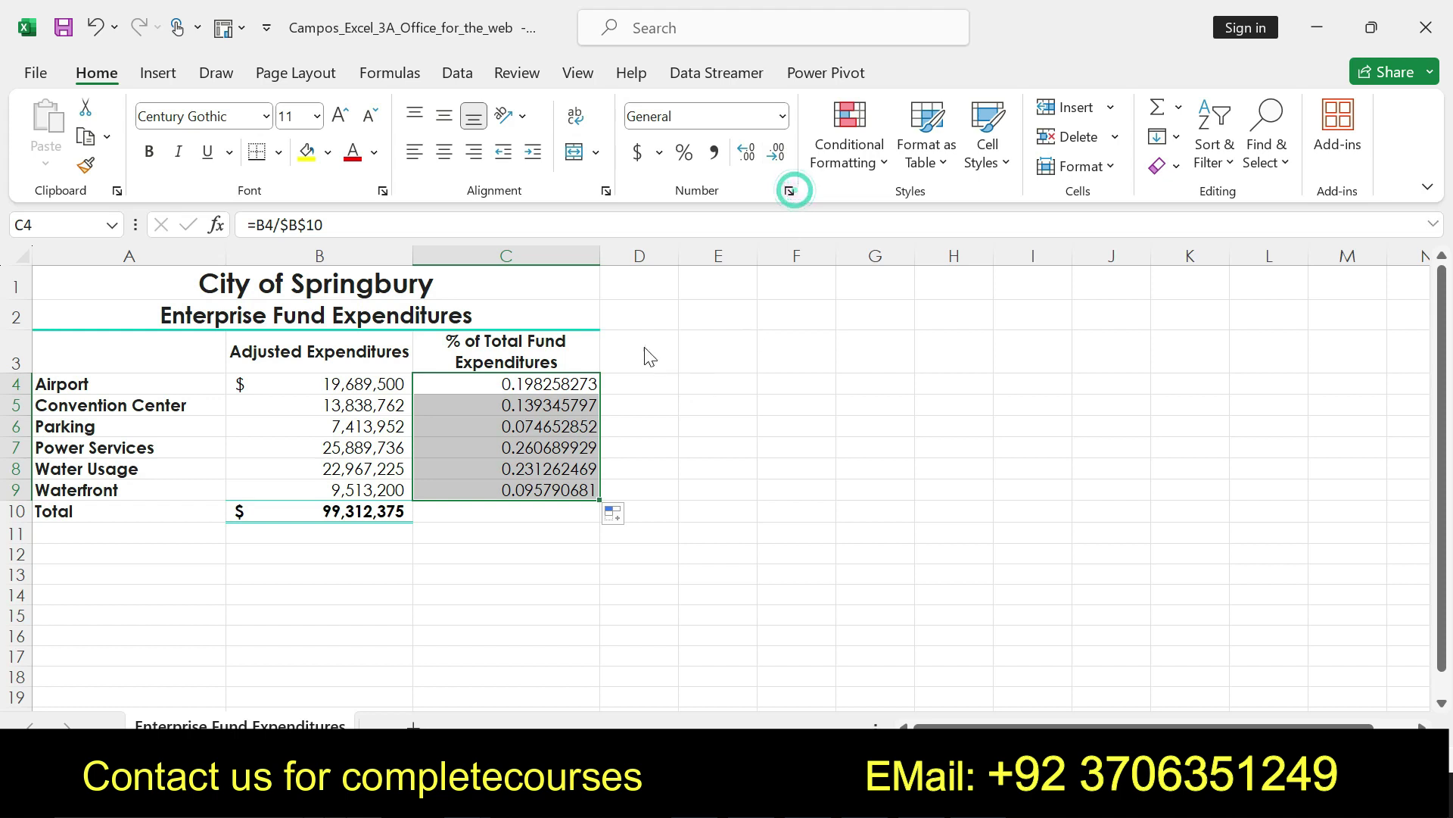
# Format C4:C9 as whole-number percentages (20%, 14%, 7%…) and center them in their cells.
pyautogui.click(790, 193)
pyautogui.click(826, 279)
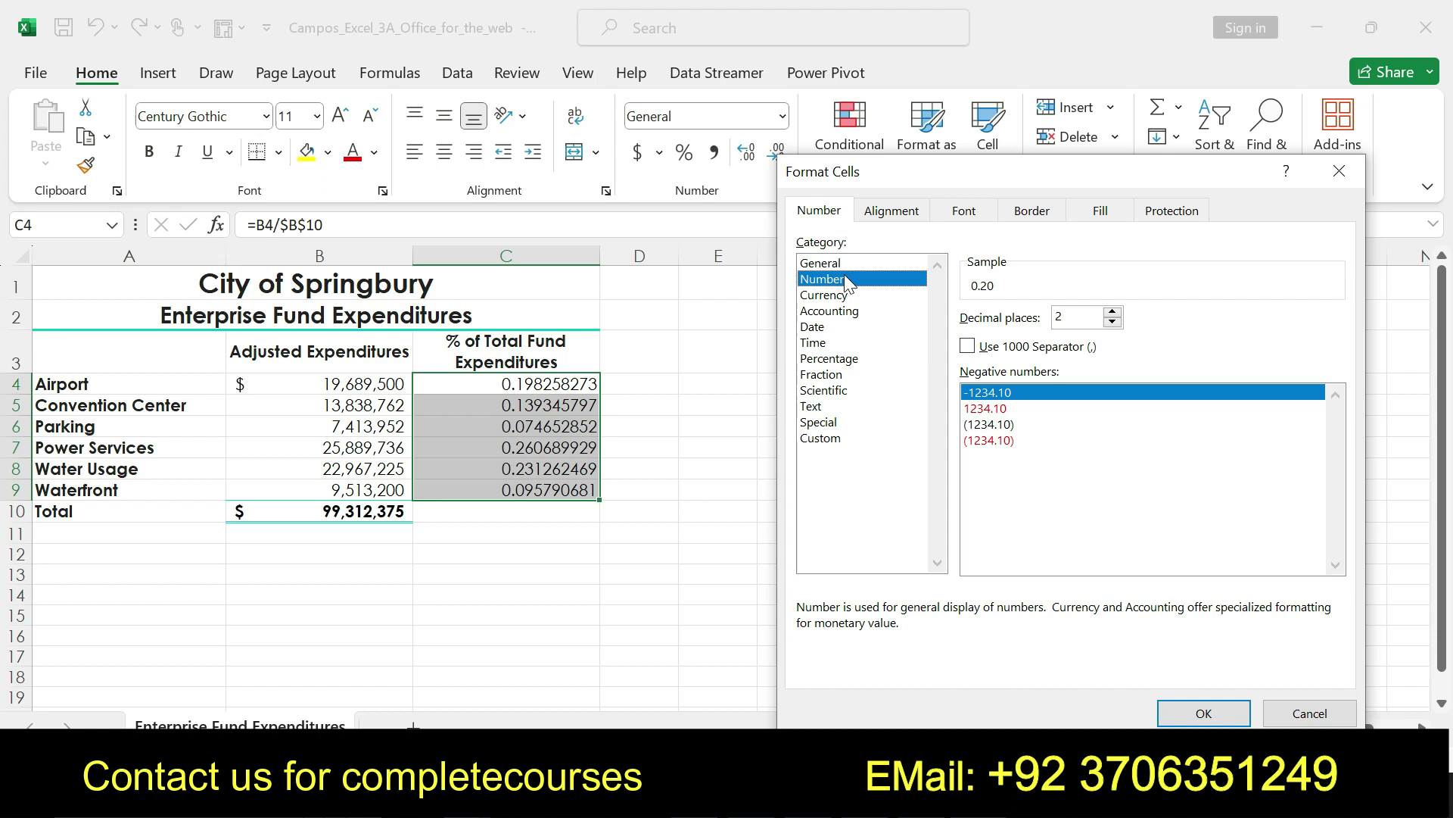
pyautogui.click(829, 358)
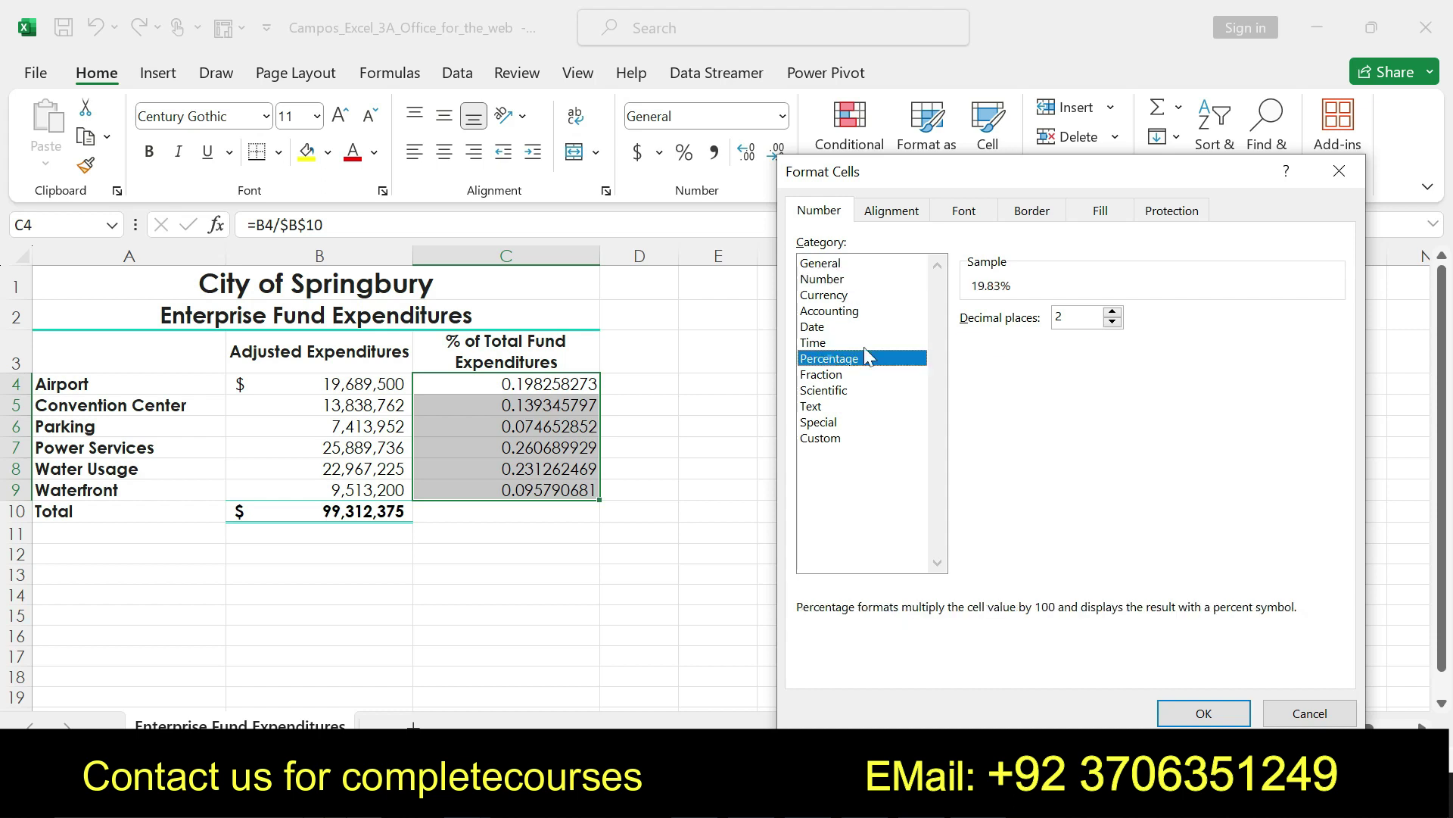
pyautogui.click(1197, 712)
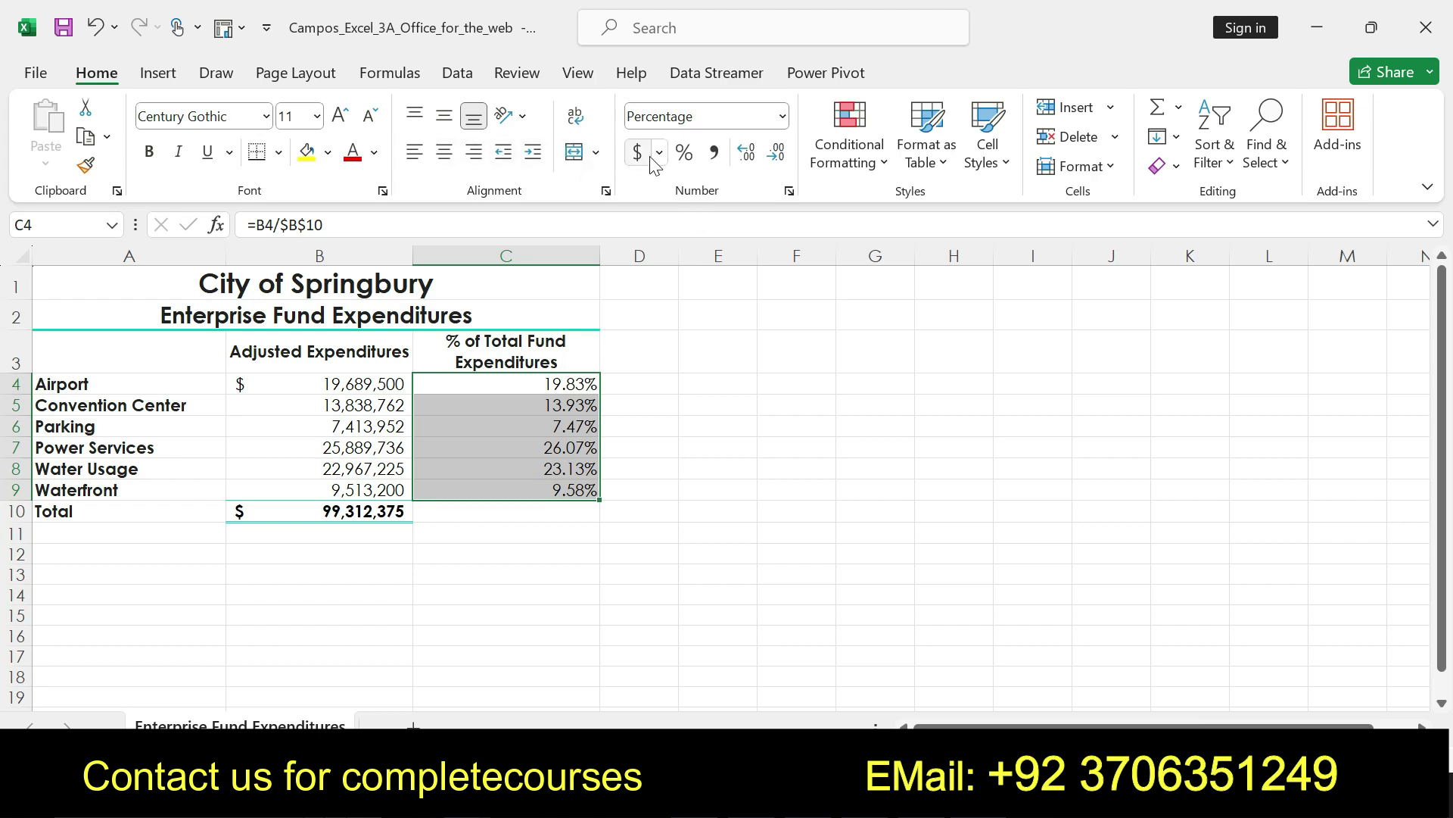
pyautogui.click(777, 153)
pyautogui.click(778, 154)
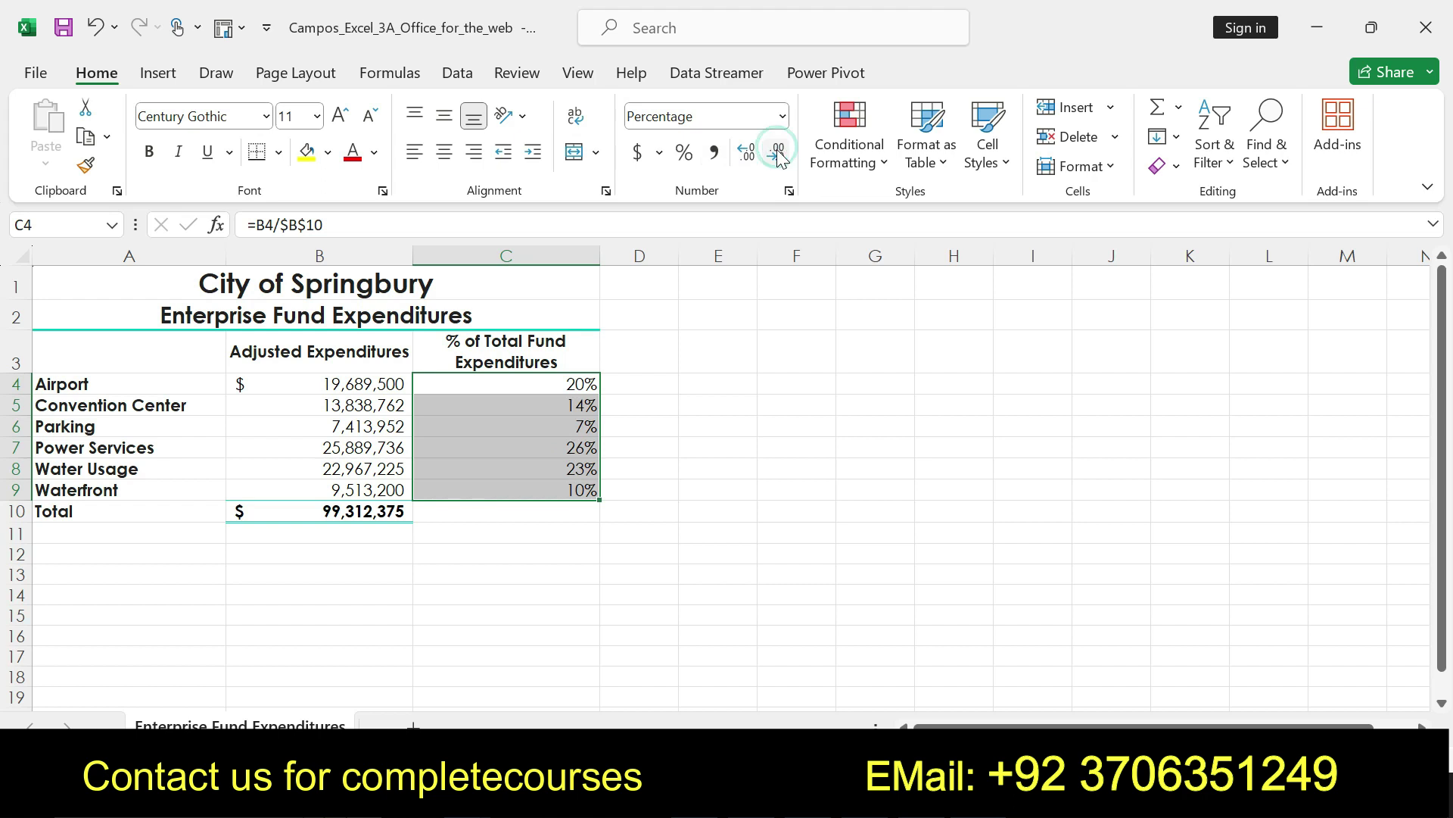
pyautogui.click(443, 154)
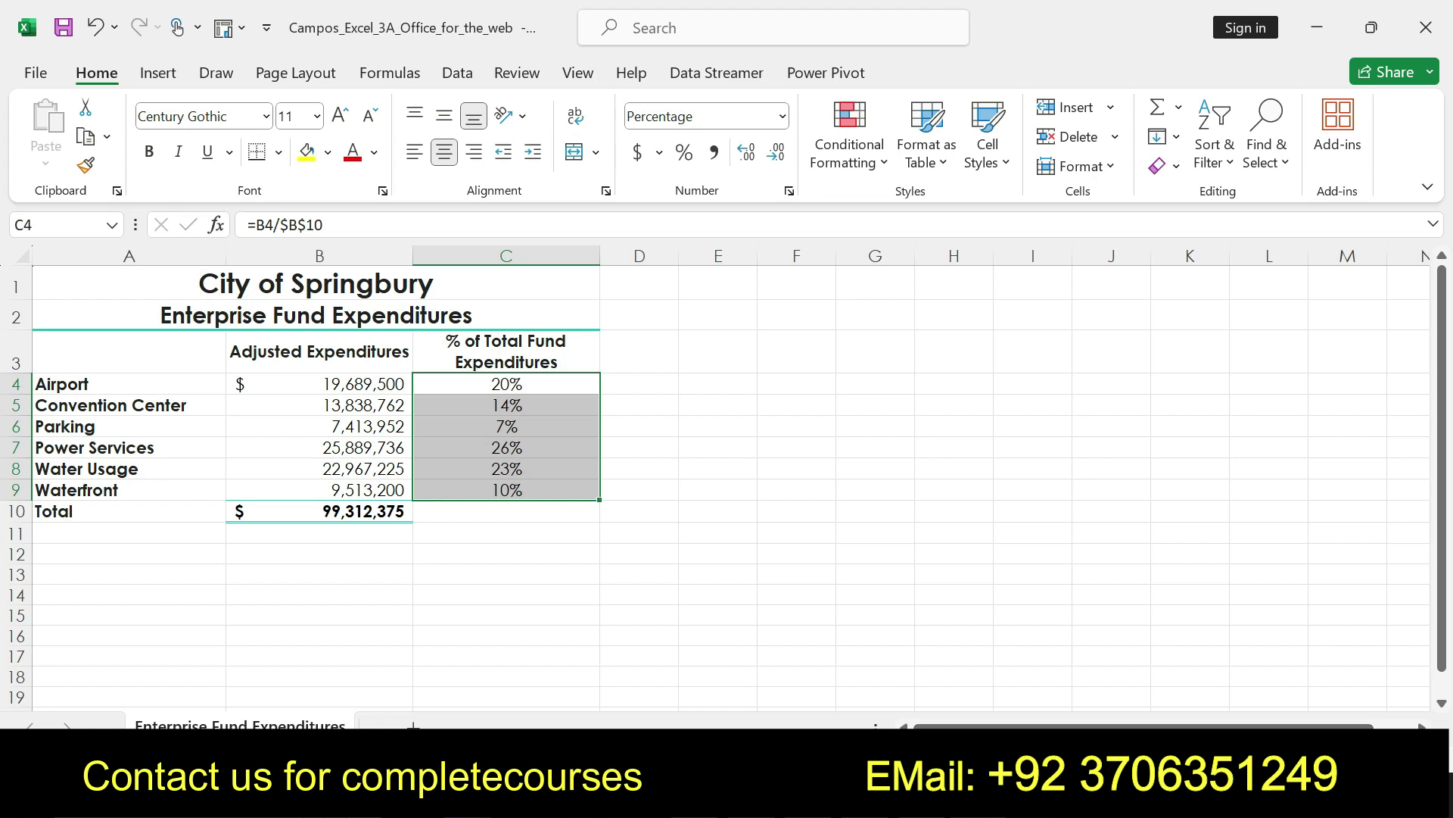
pyautogui.hotkey('alt', 'Tab')
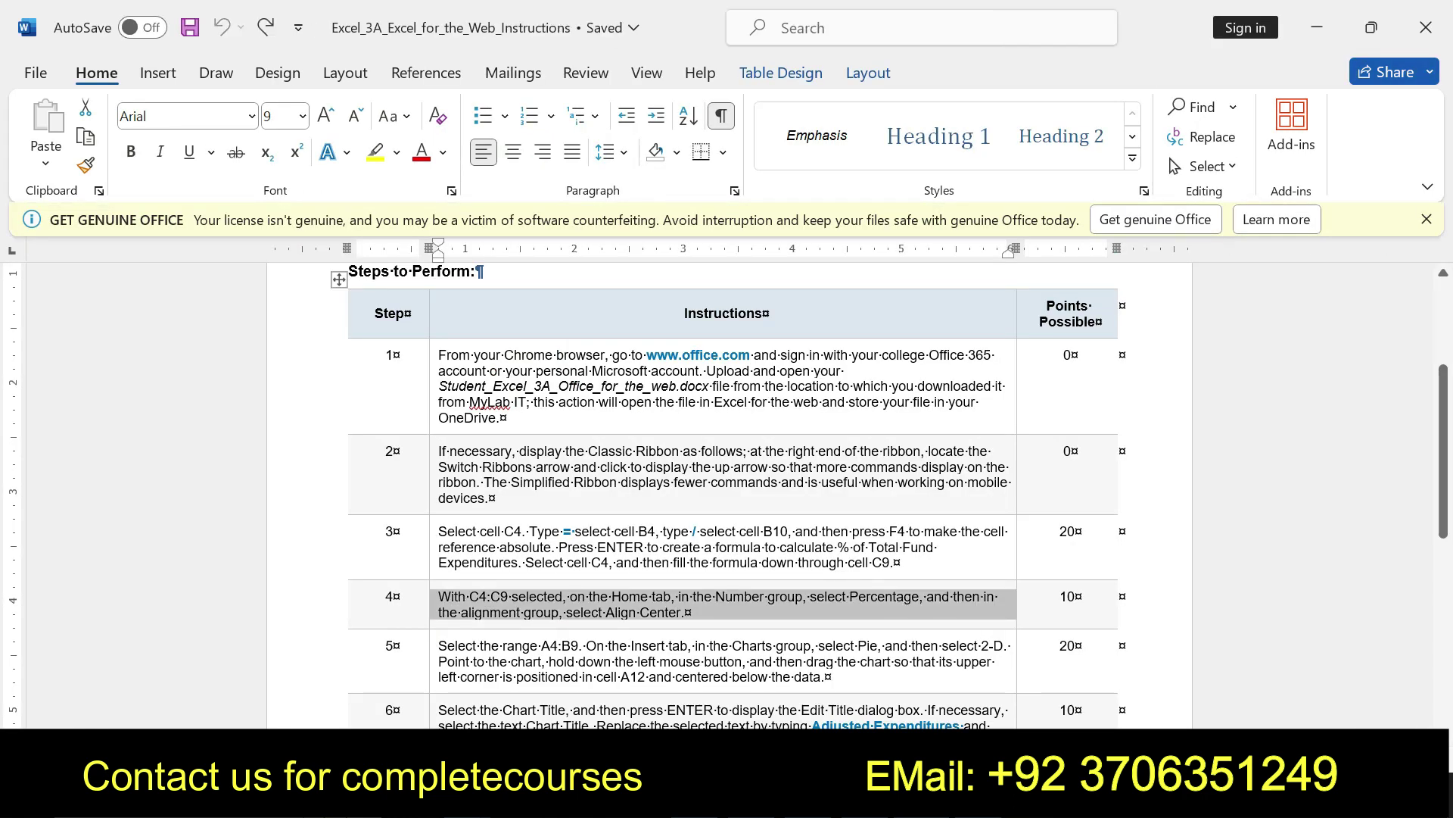
# Make step 5's pie-chart instruction bold with yellow highlight.
pyautogui.moveTo(438, 645); pyautogui.dragTo(823, 676)
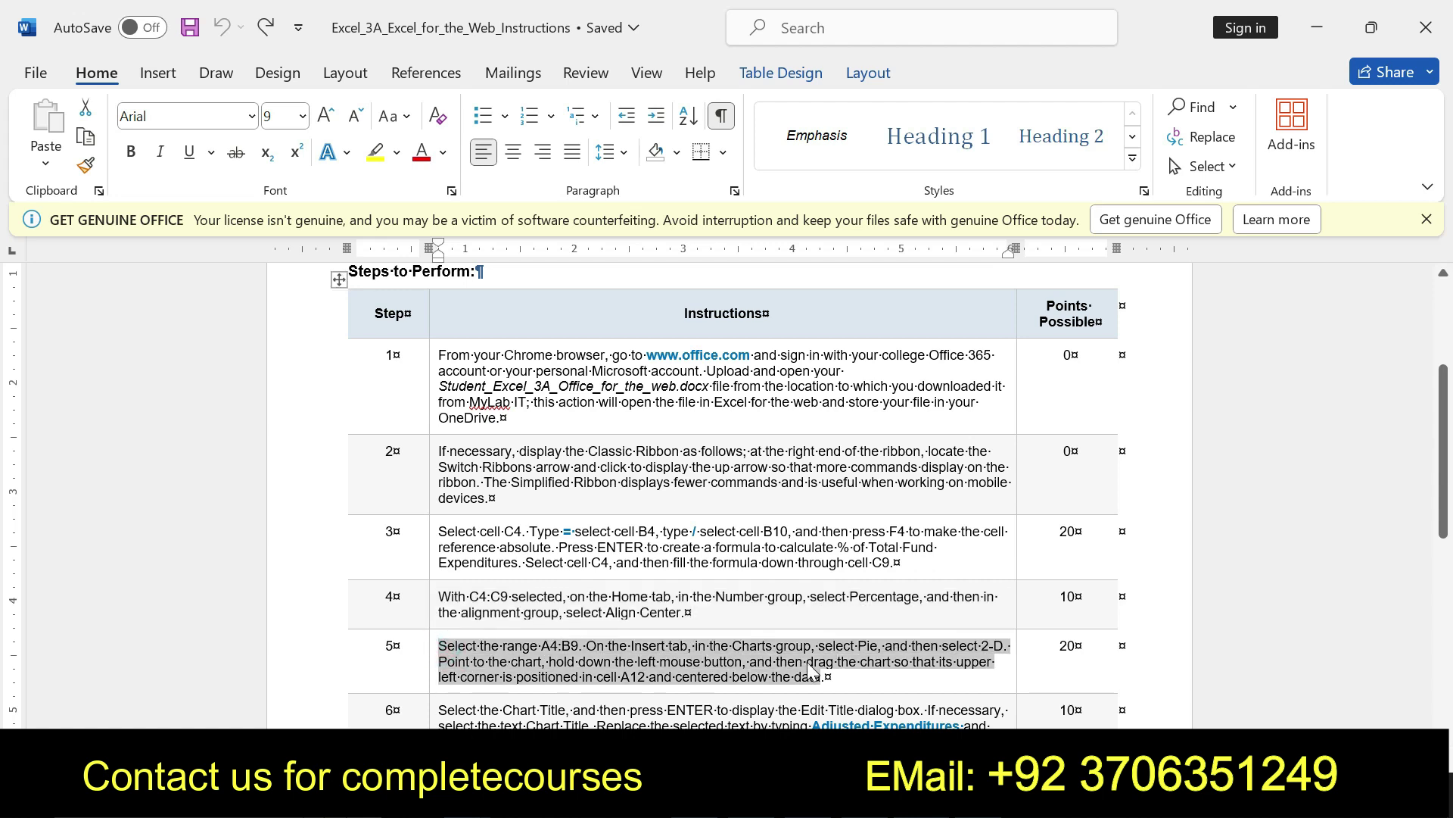
pyautogui.click(826, 635)
pyautogui.click(907, 635)
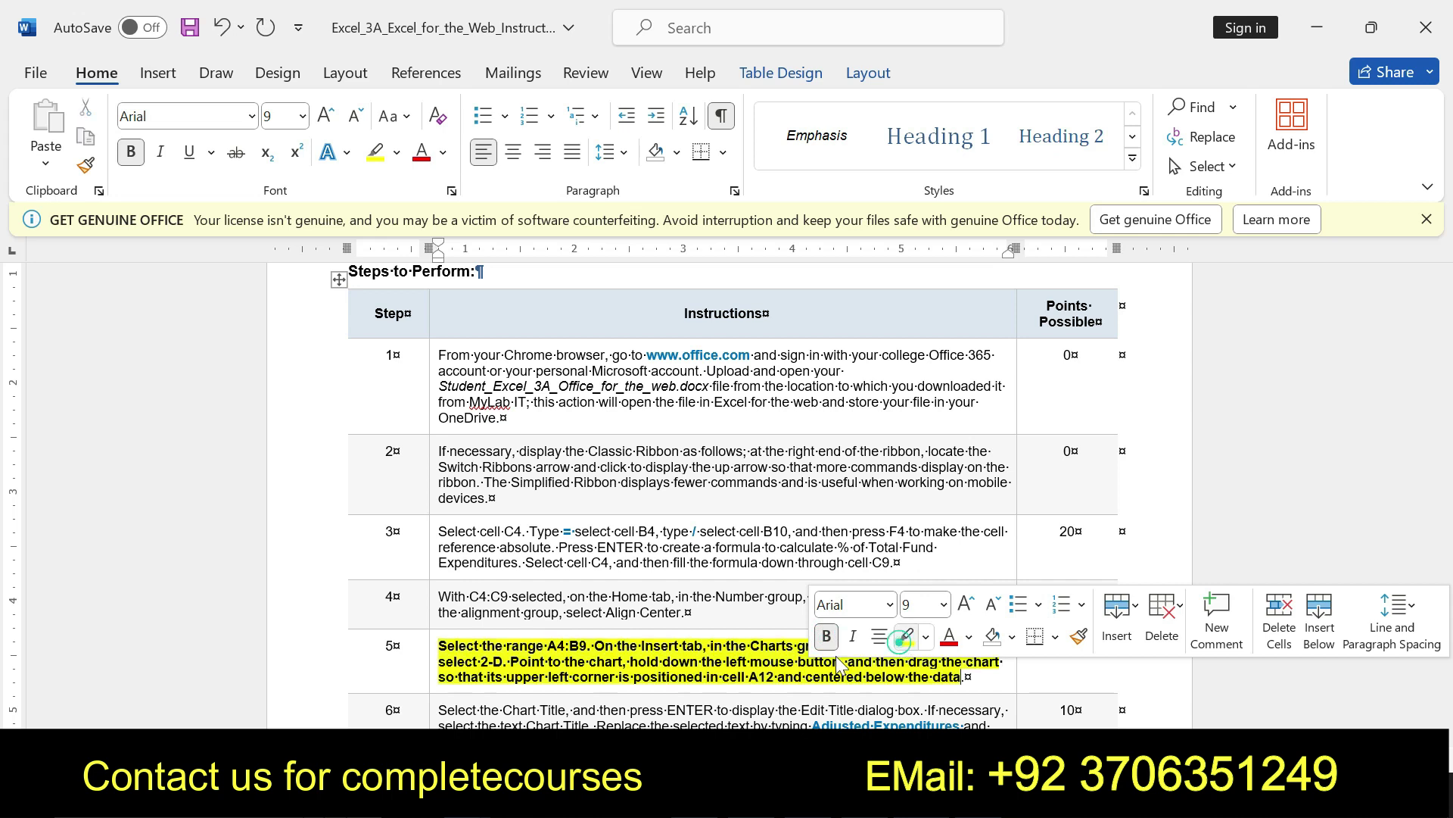
# Reread step 5 and select its A4:B9 range reference.
pyautogui.moveTo(439, 645); pyautogui.dragTo(972, 676)
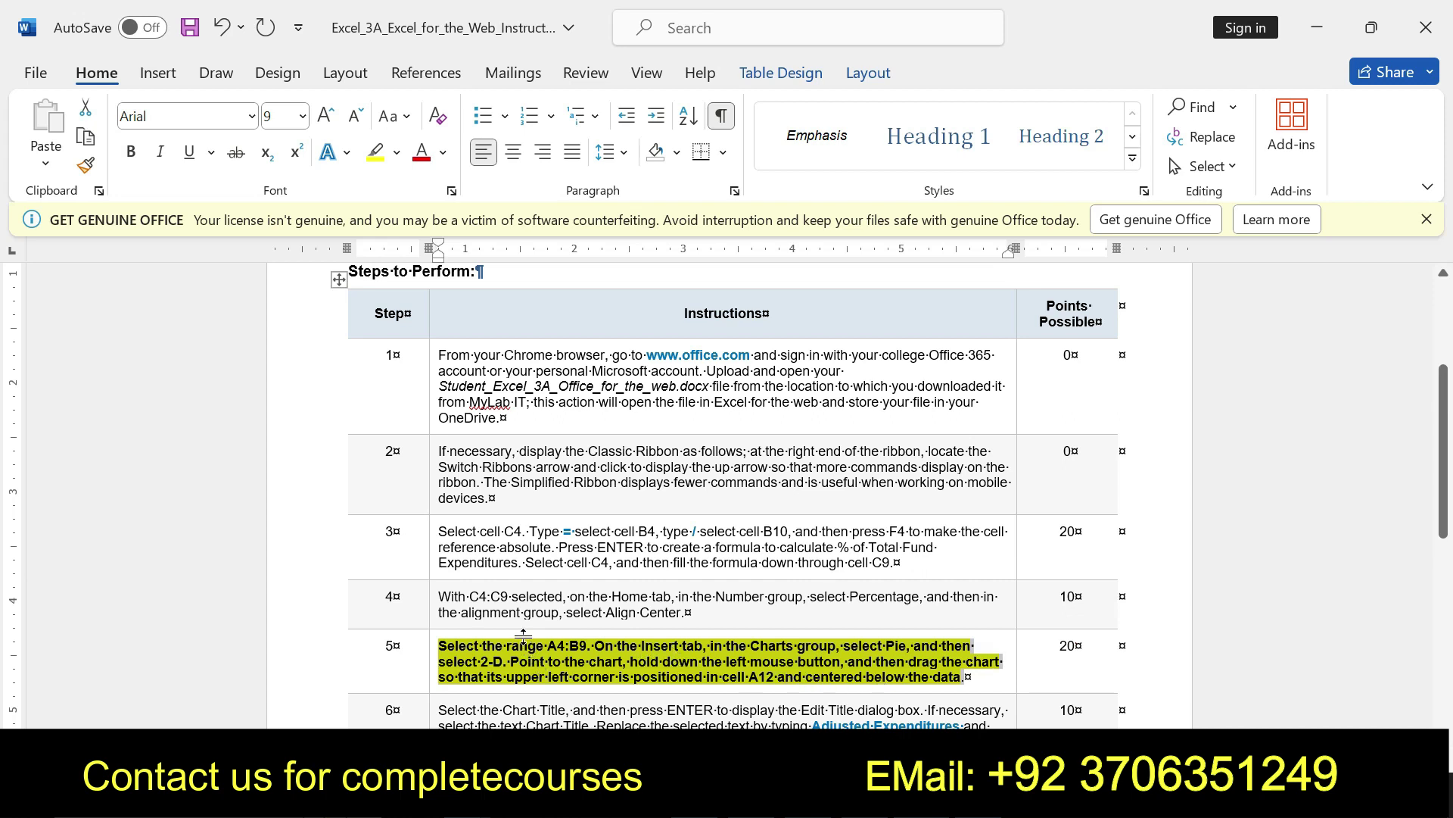
pyautogui.click(553, 650)
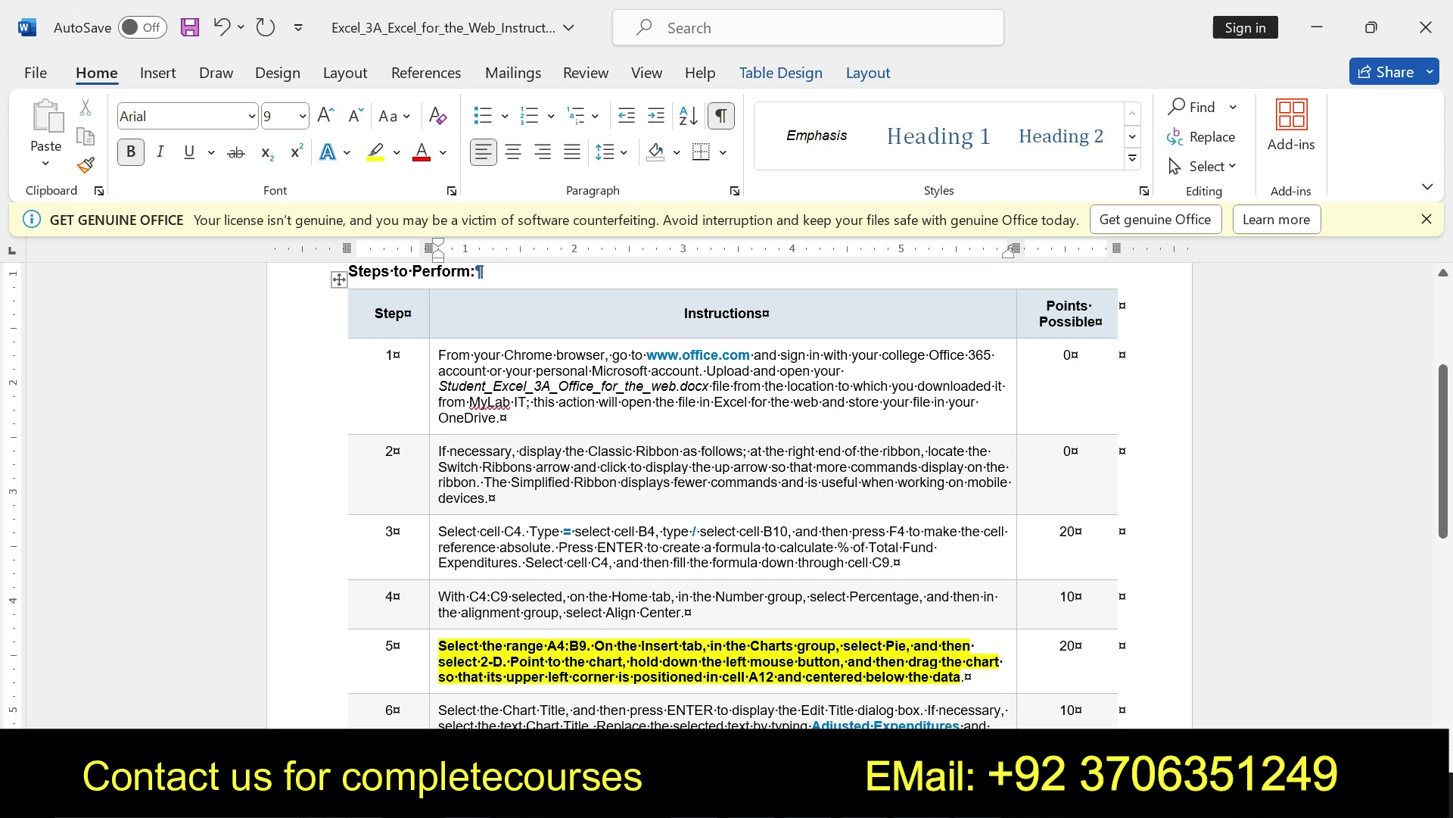
pyautogui.doubleClick(553, 647)
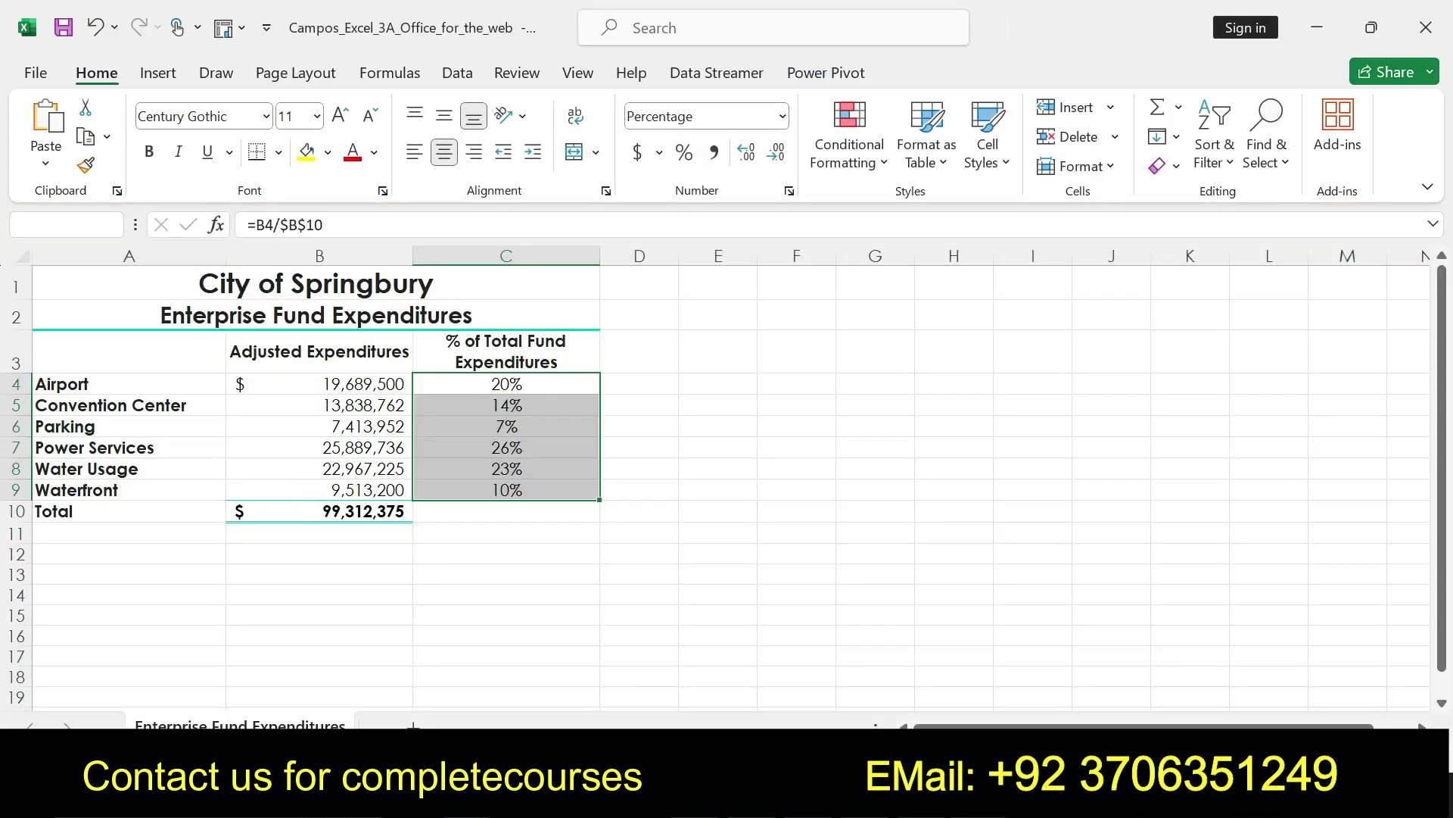
# Select A4:B9 through the Name Box and insert a 2-D pie chart of it.
pyautogui.write('A4:B9')
pyautogui.press('Return')
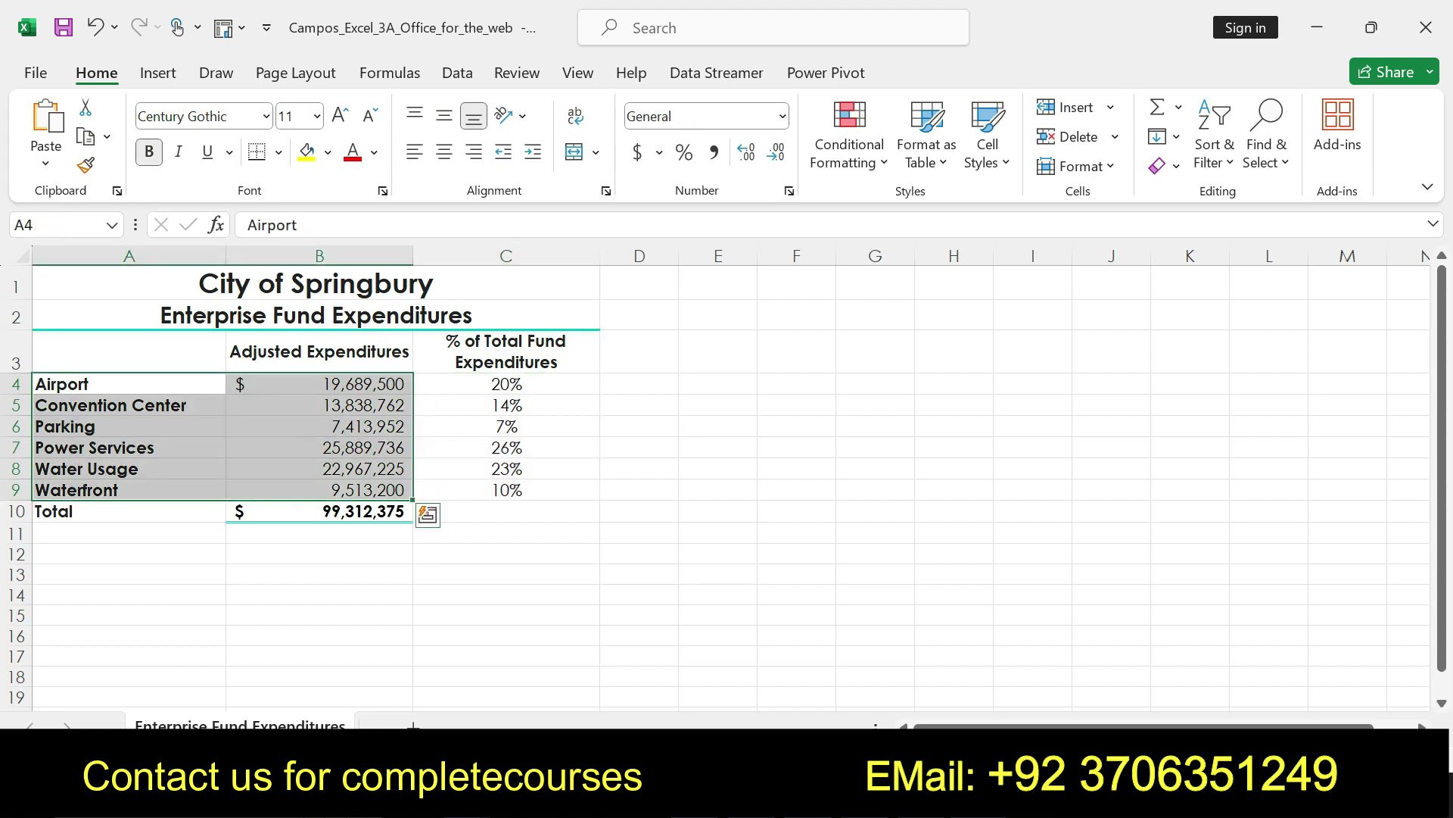
pyautogui.click(157, 75)
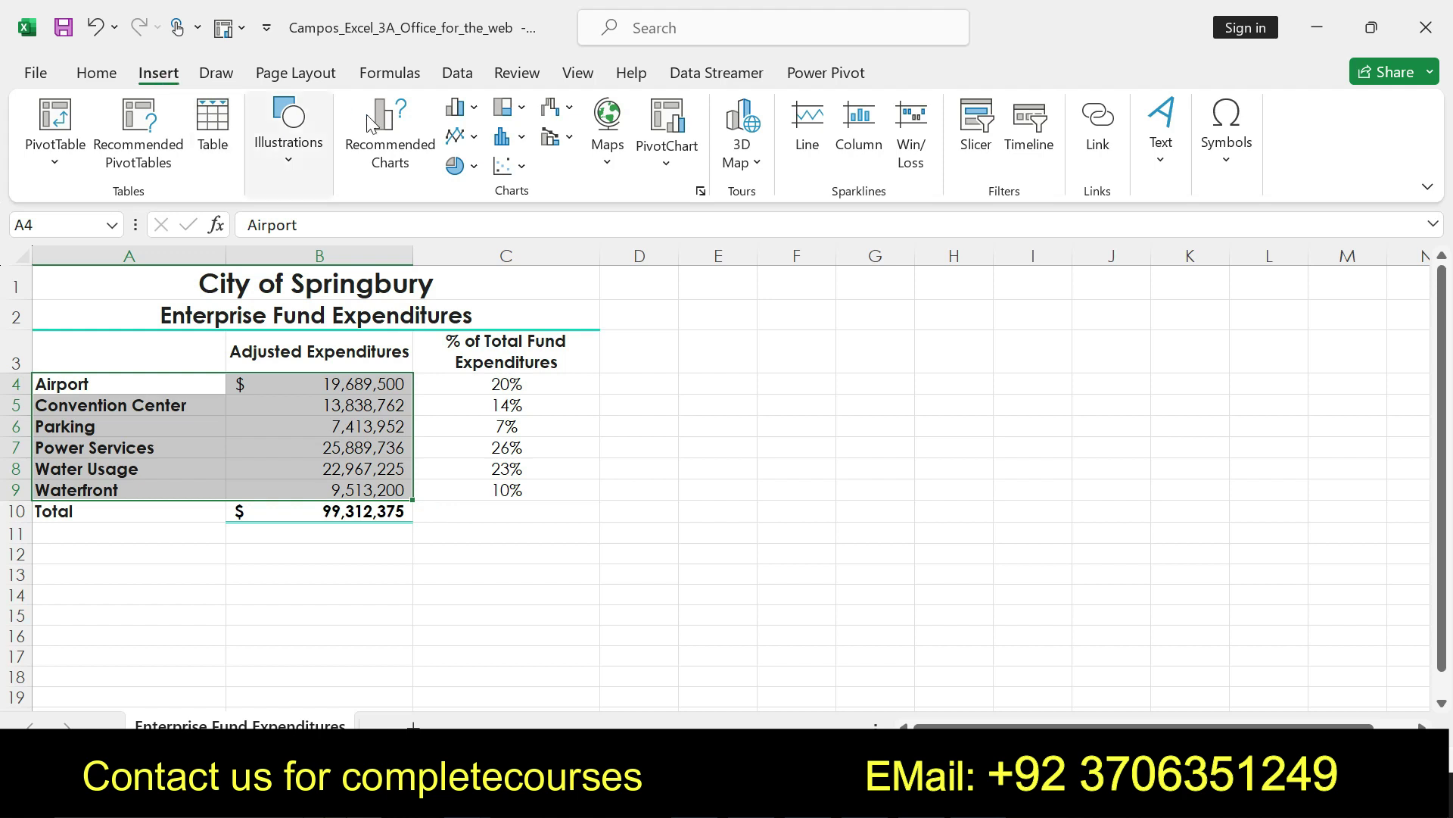
pyautogui.click(474, 166)
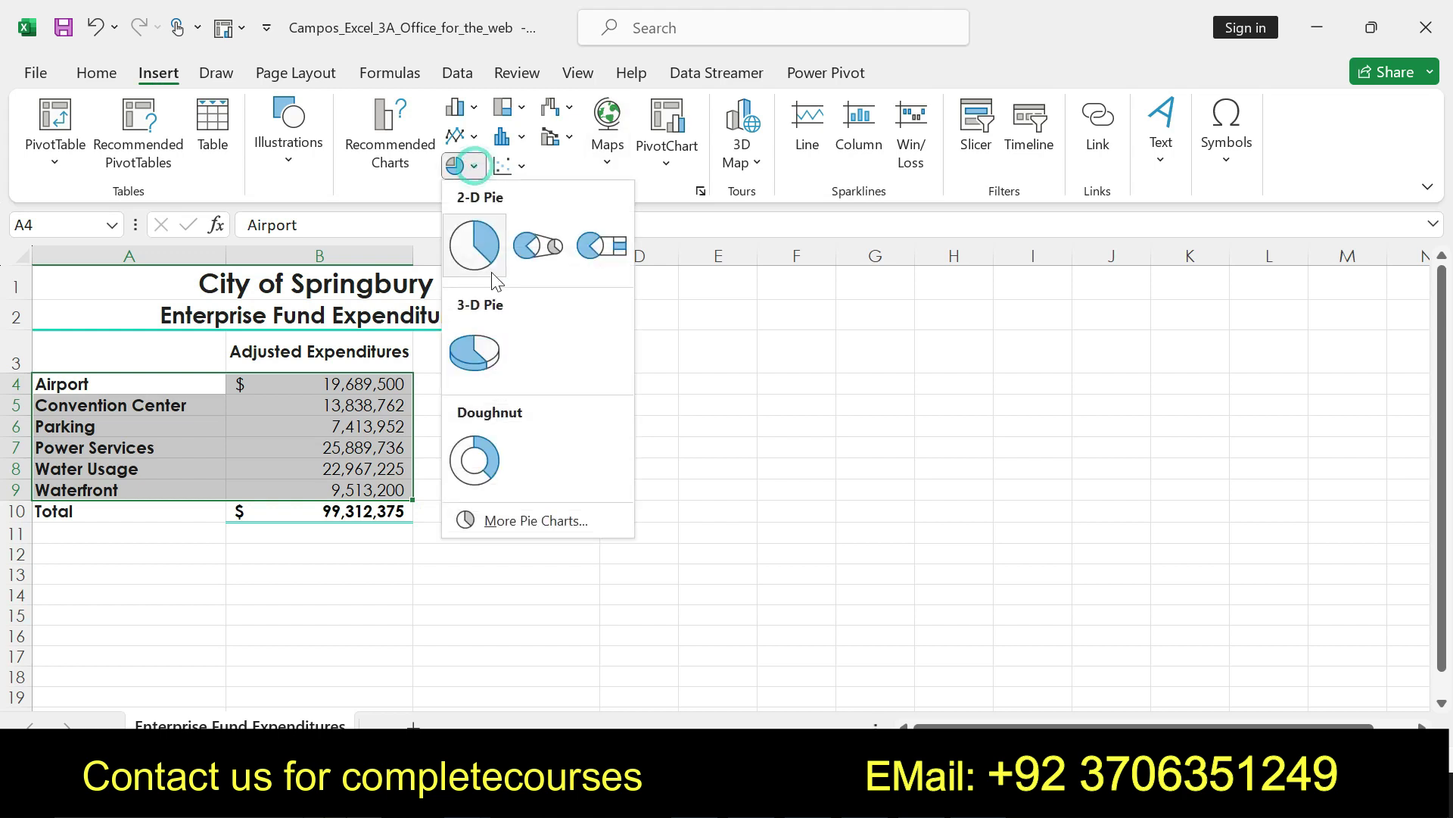
pyautogui.click(474, 244)
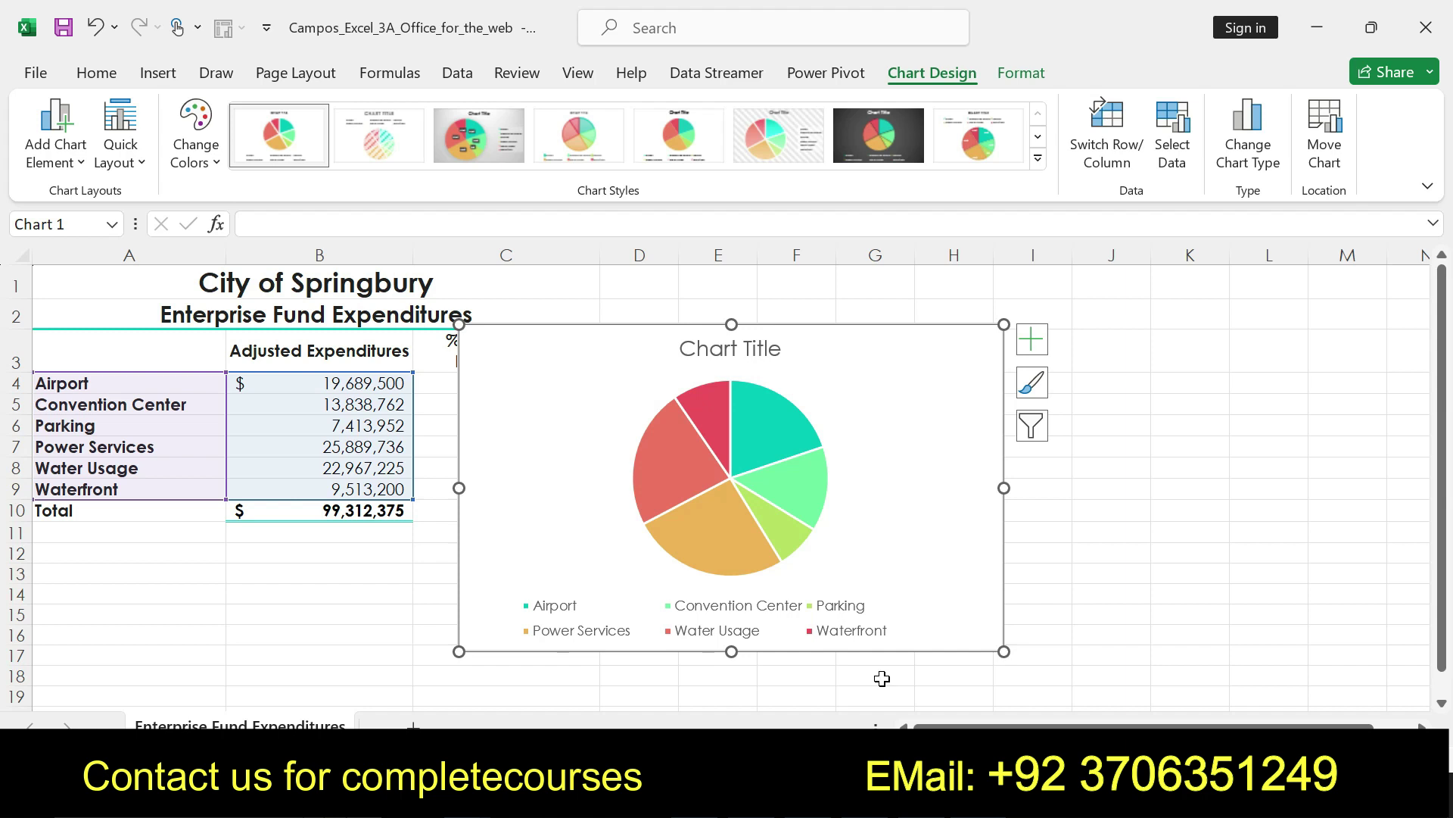
pyautogui.hotkey('alt', 'Tab')
pyautogui.click(682, 660)
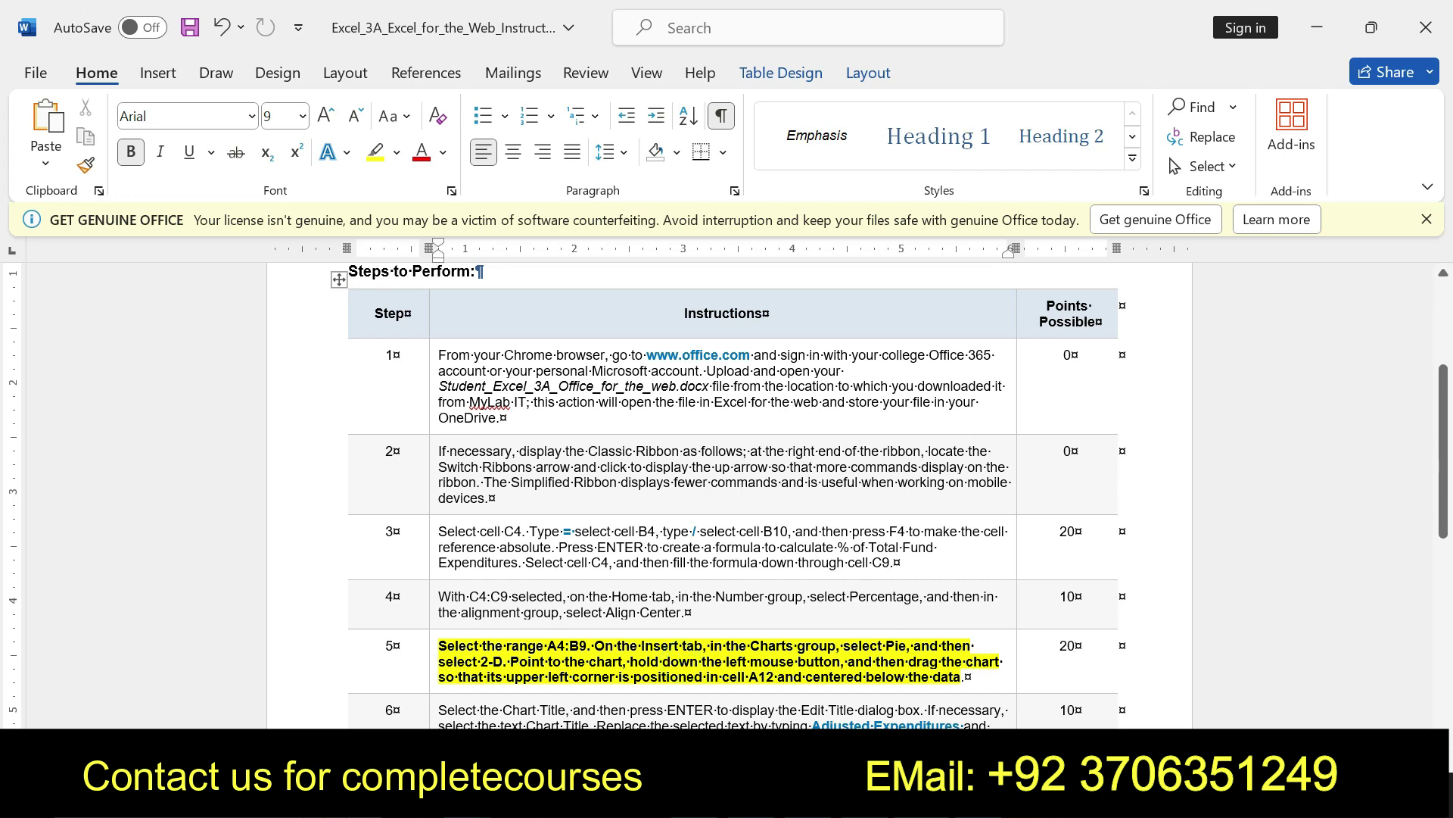